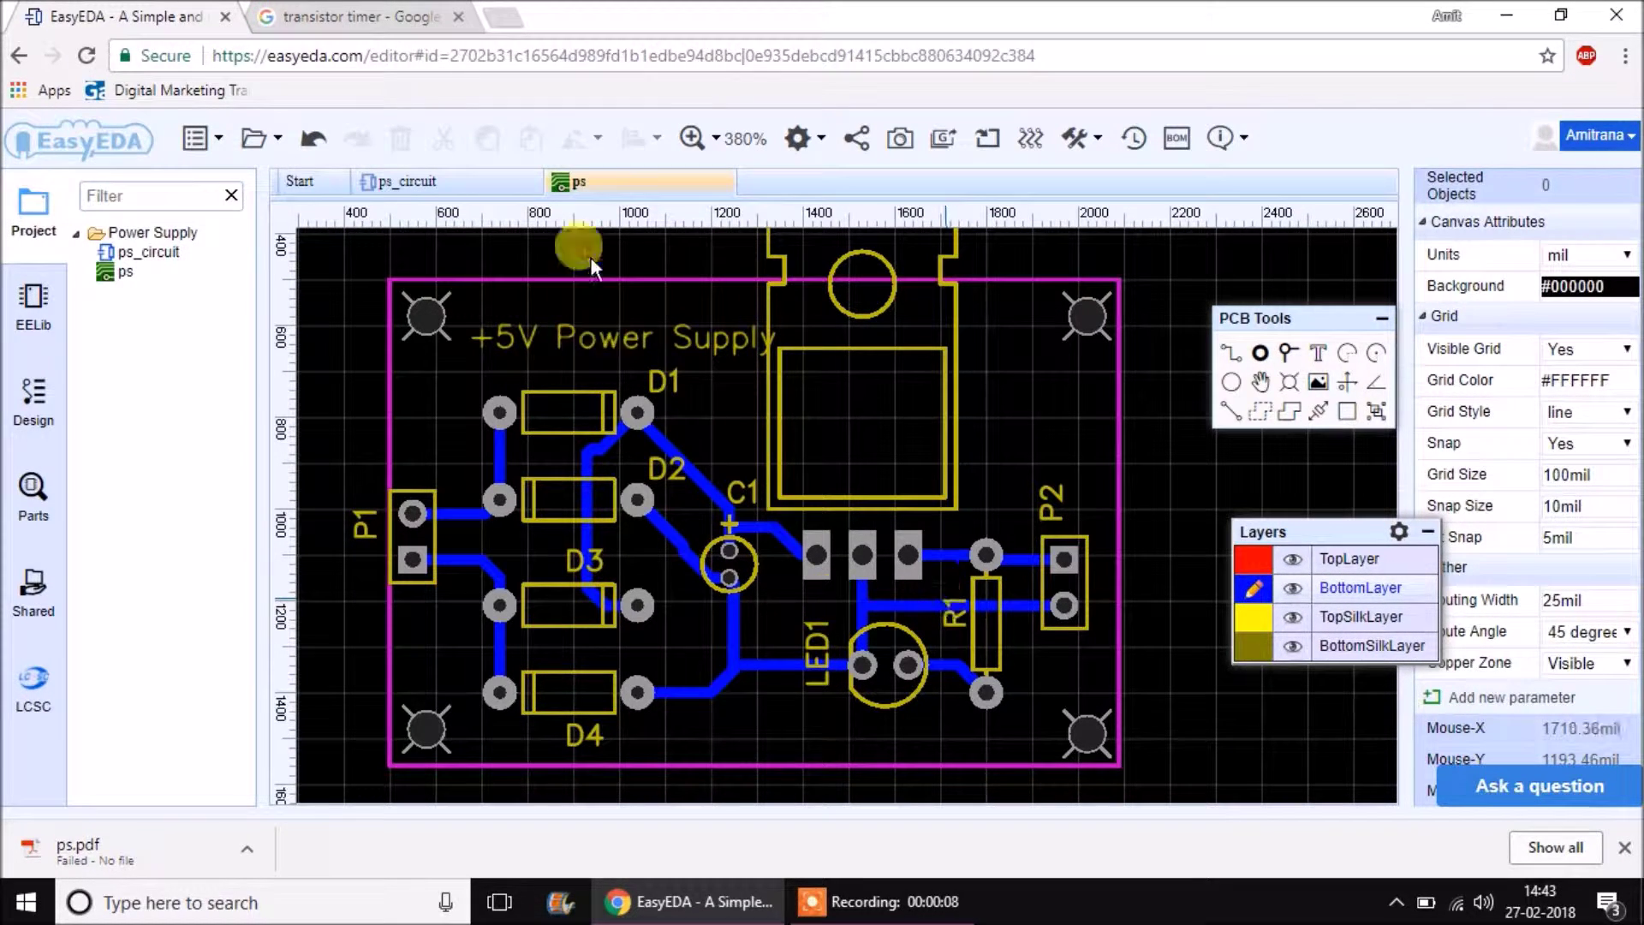
# Switch between the ps_circuit schematic and the ps PCB layout, ending on the schematic.
pyautogui.click(461, 190)
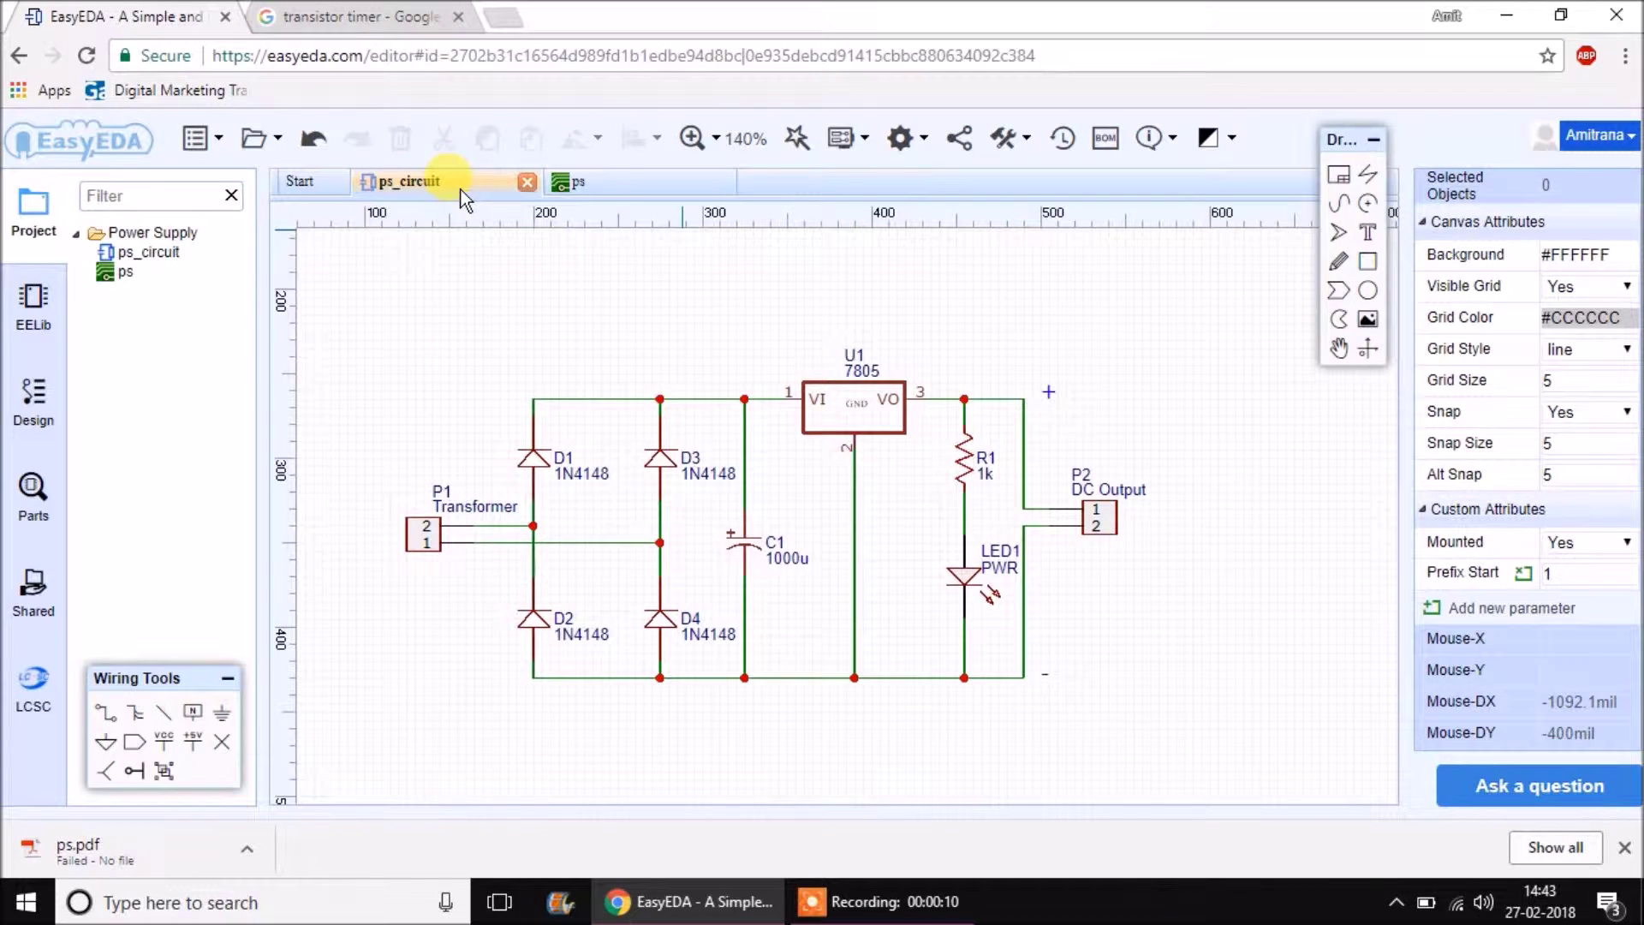
pyautogui.click(620, 183)
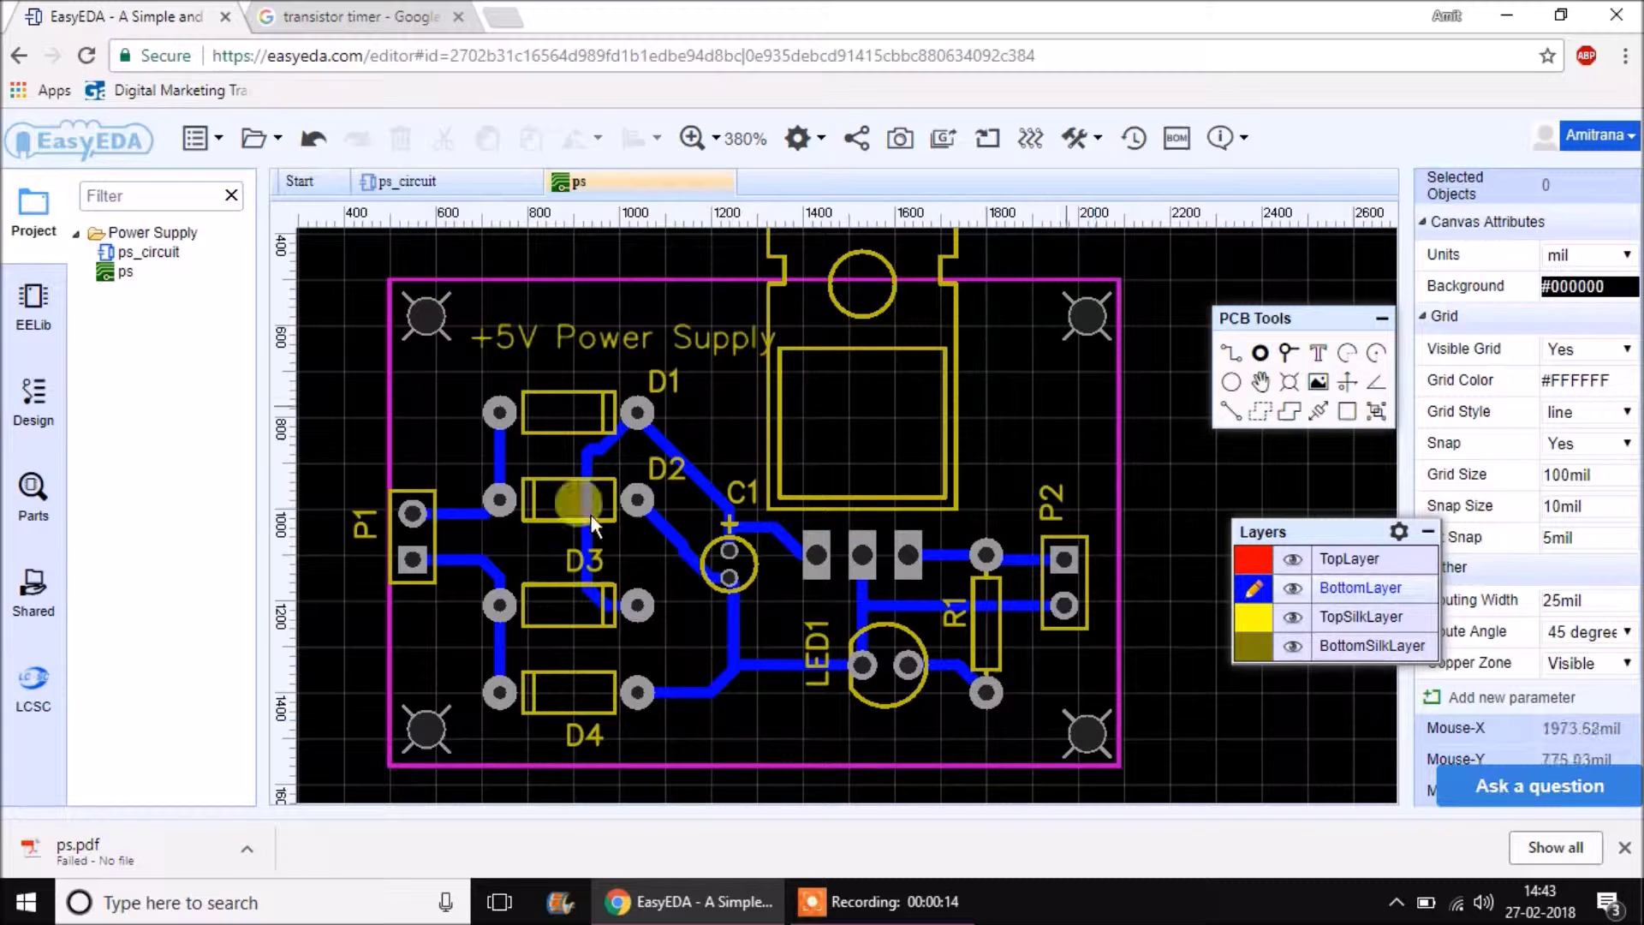
pyautogui.click(452, 184)
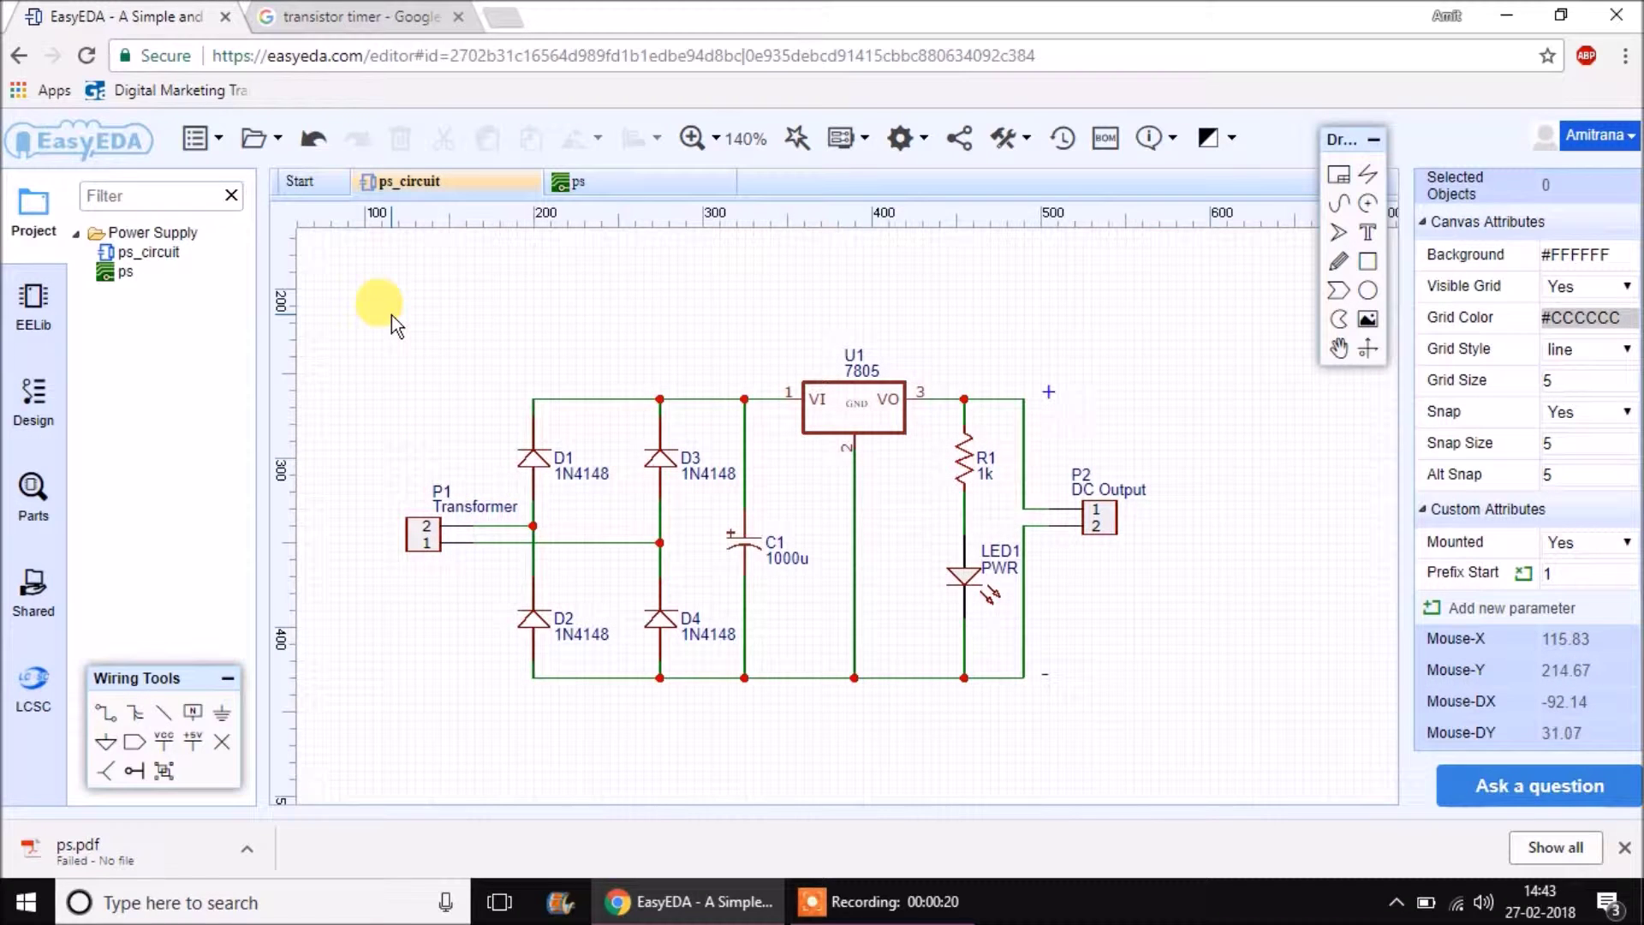
# Select and deselect the whole schematic, open the EELib symbol library, and view the timer image.
pyautogui.moveTo(363, 351); pyautogui.dragTo(1177, 727)
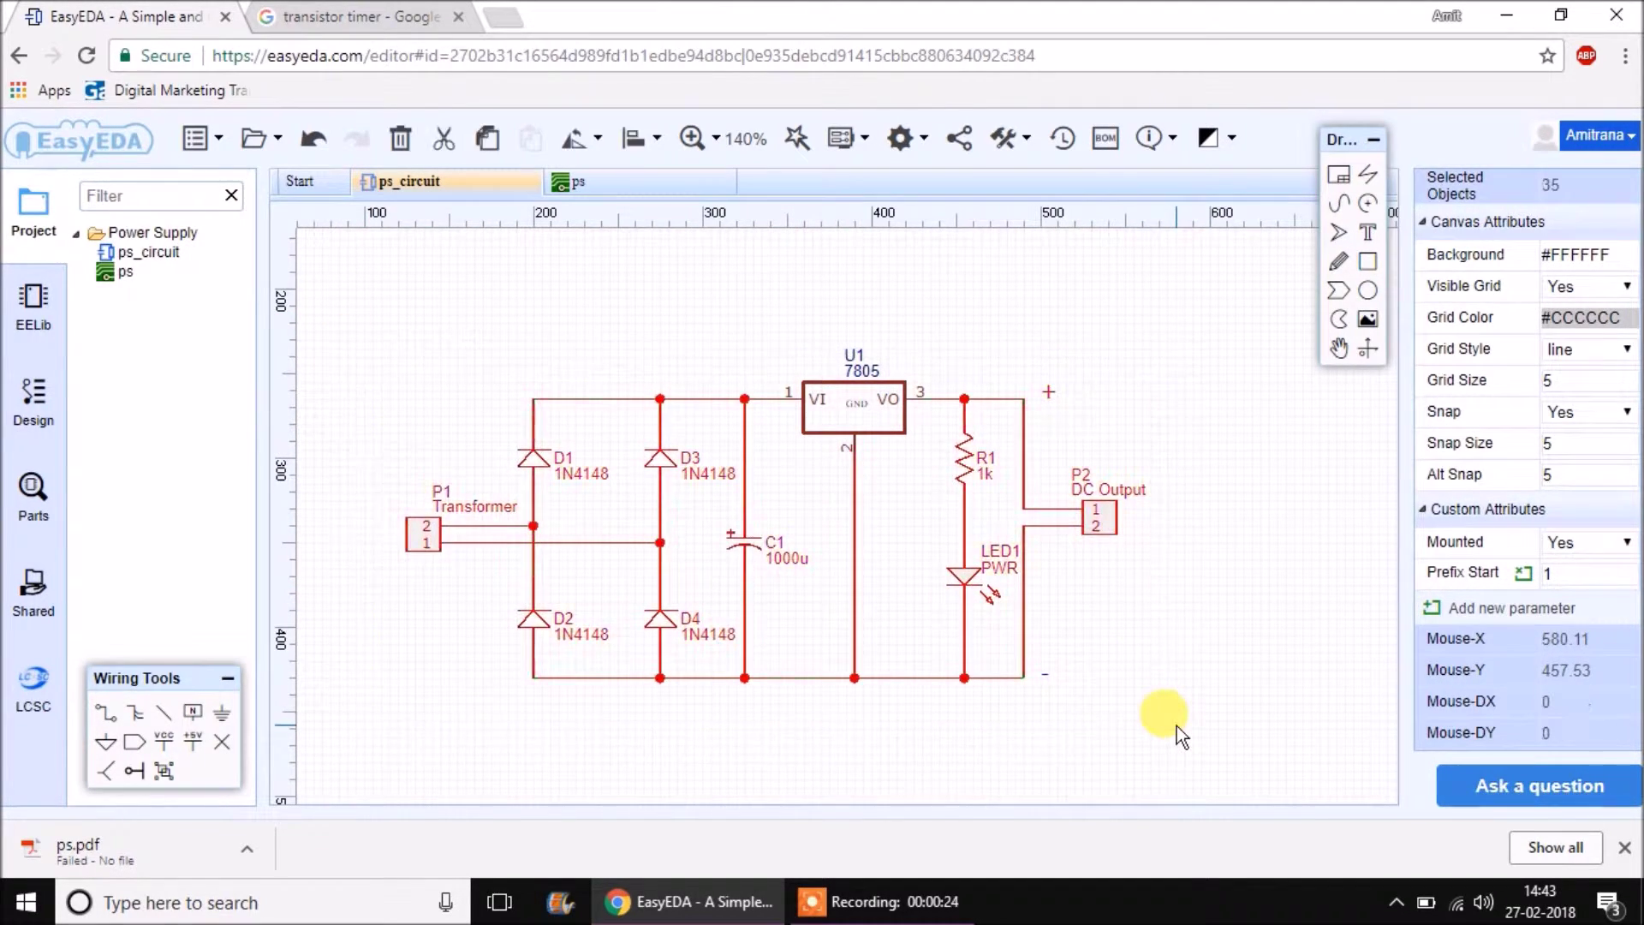
pyautogui.click(1204, 695)
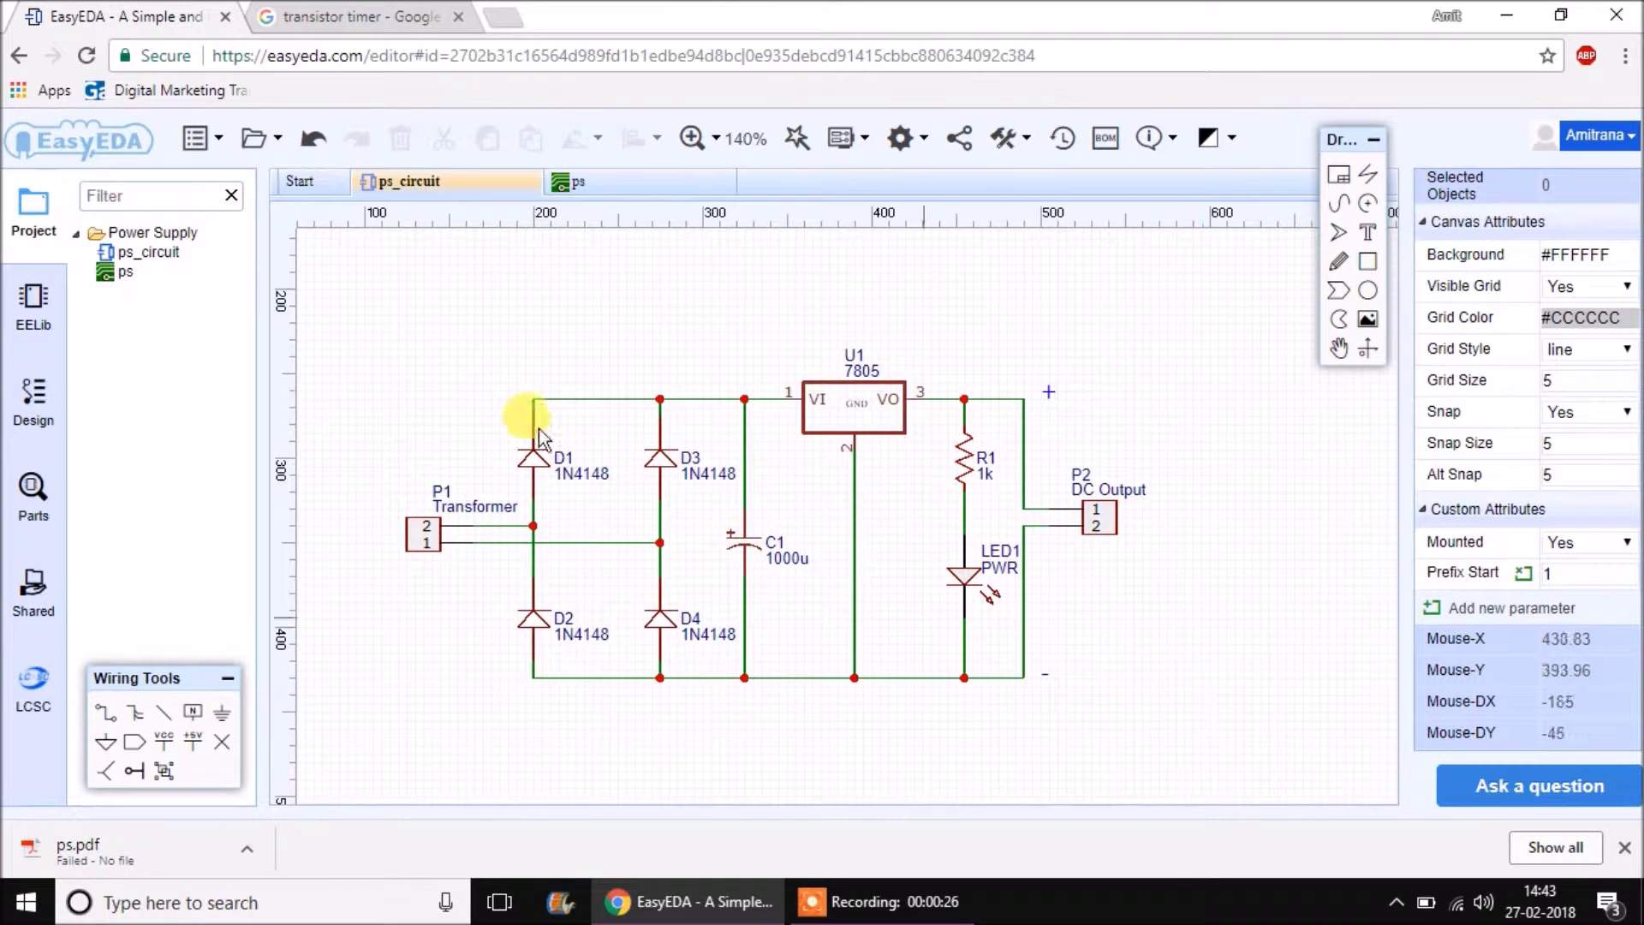
pyautogui.moveTo(346, 289); pyautogui.dragTo(1240, 744)
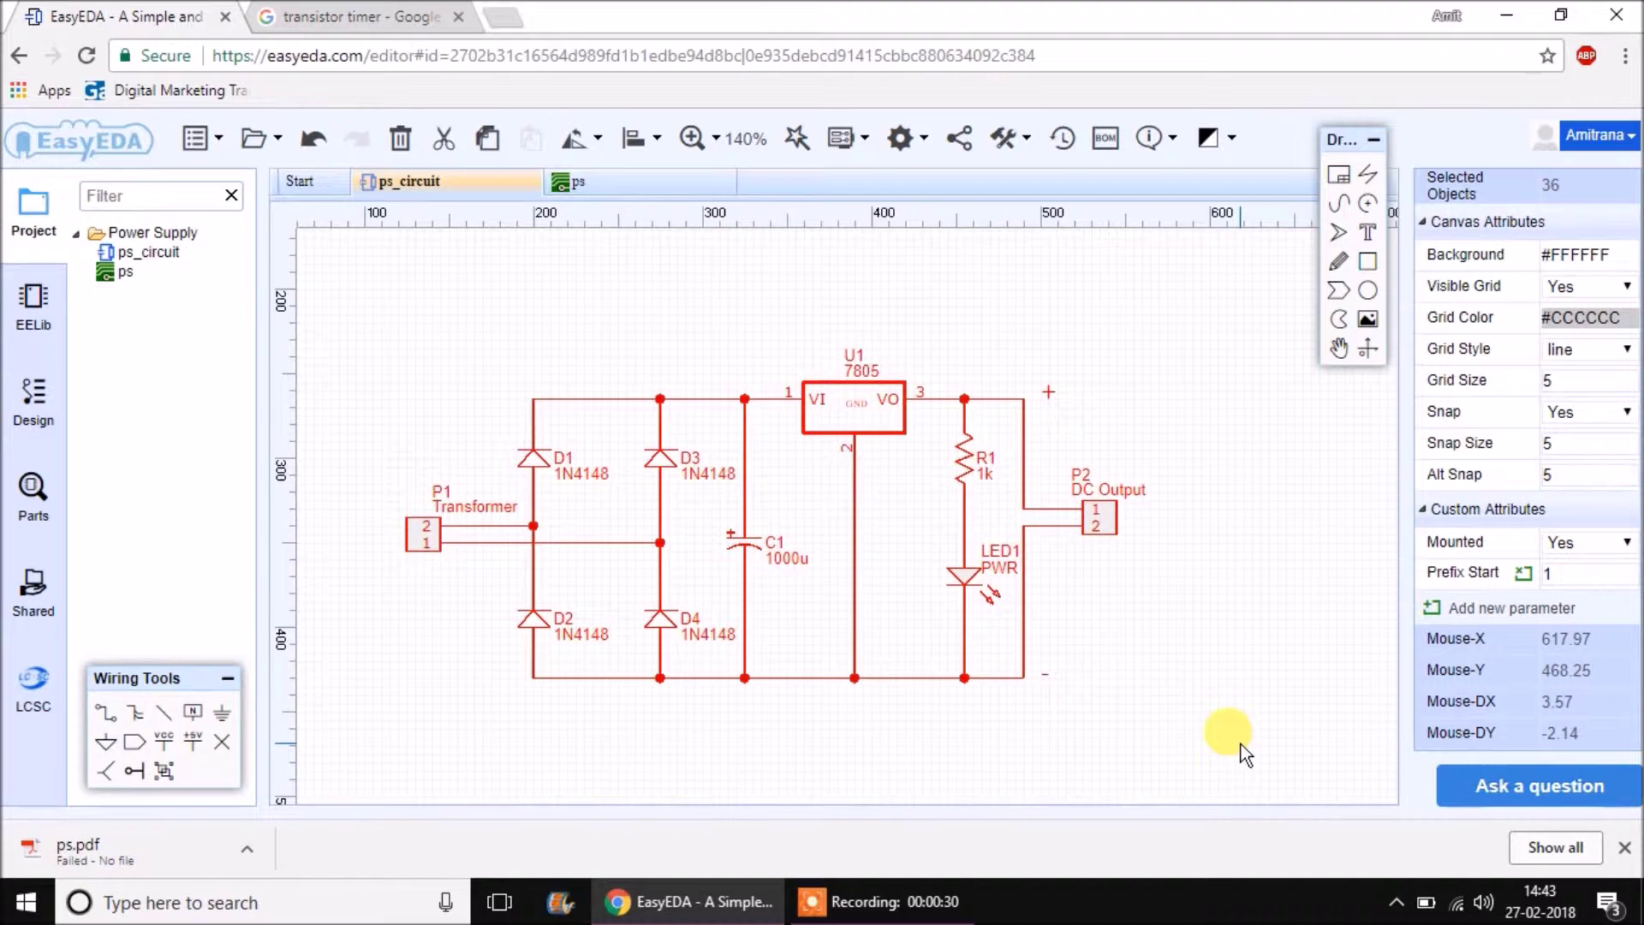
pyautogui.click(1240, 744)
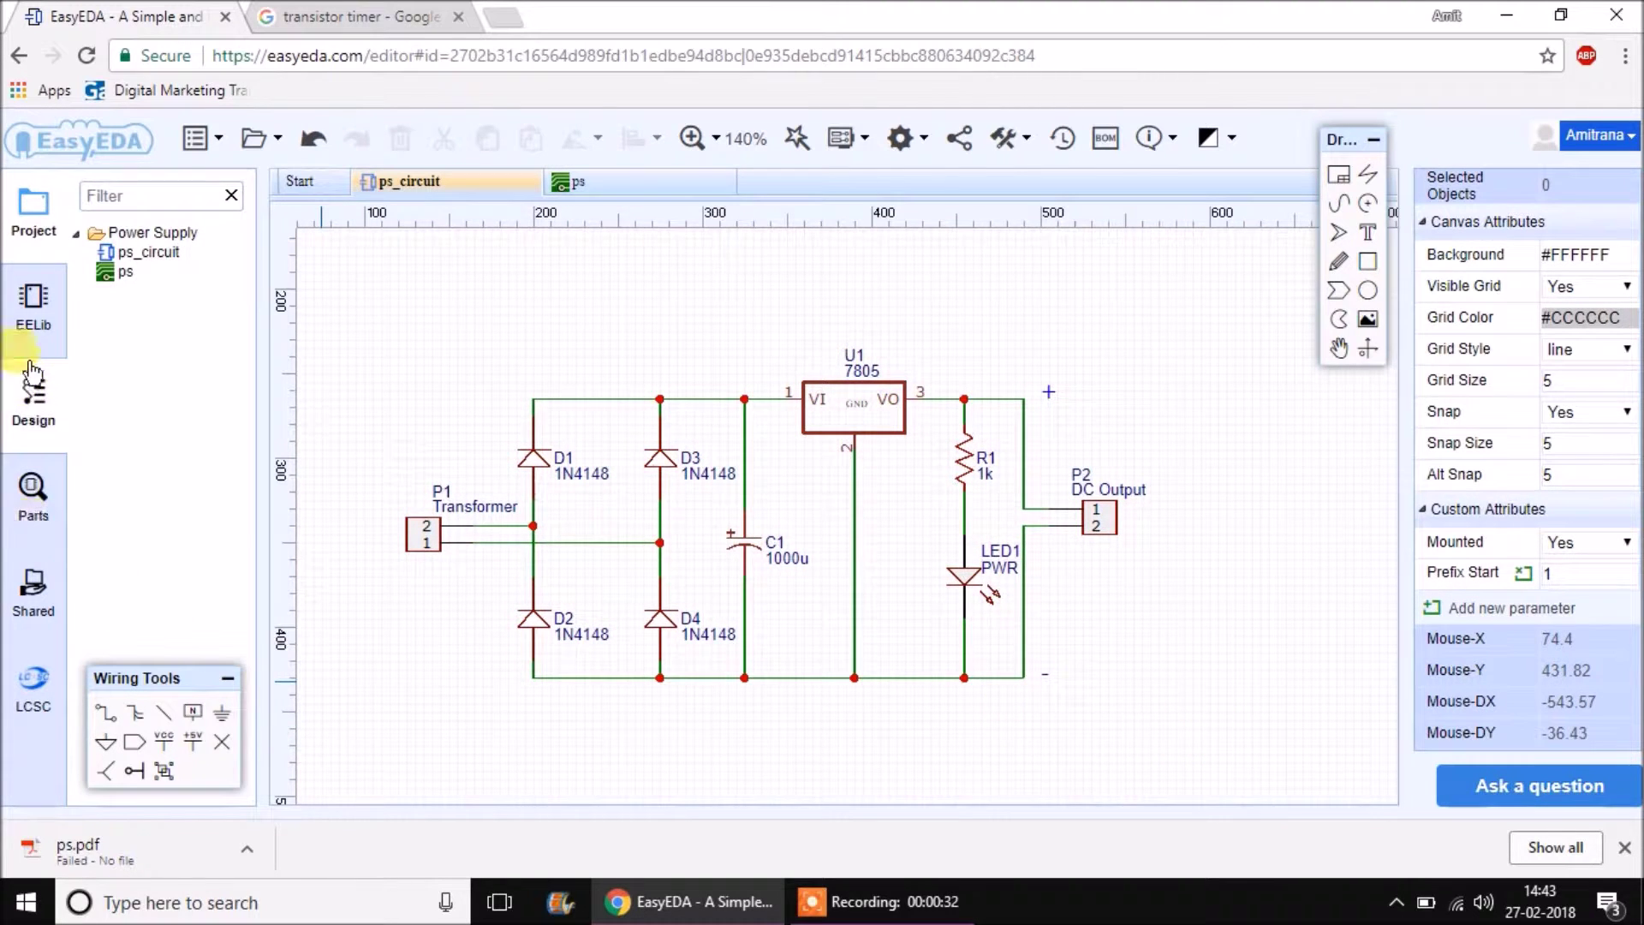
pyautogui.click(32, 321)
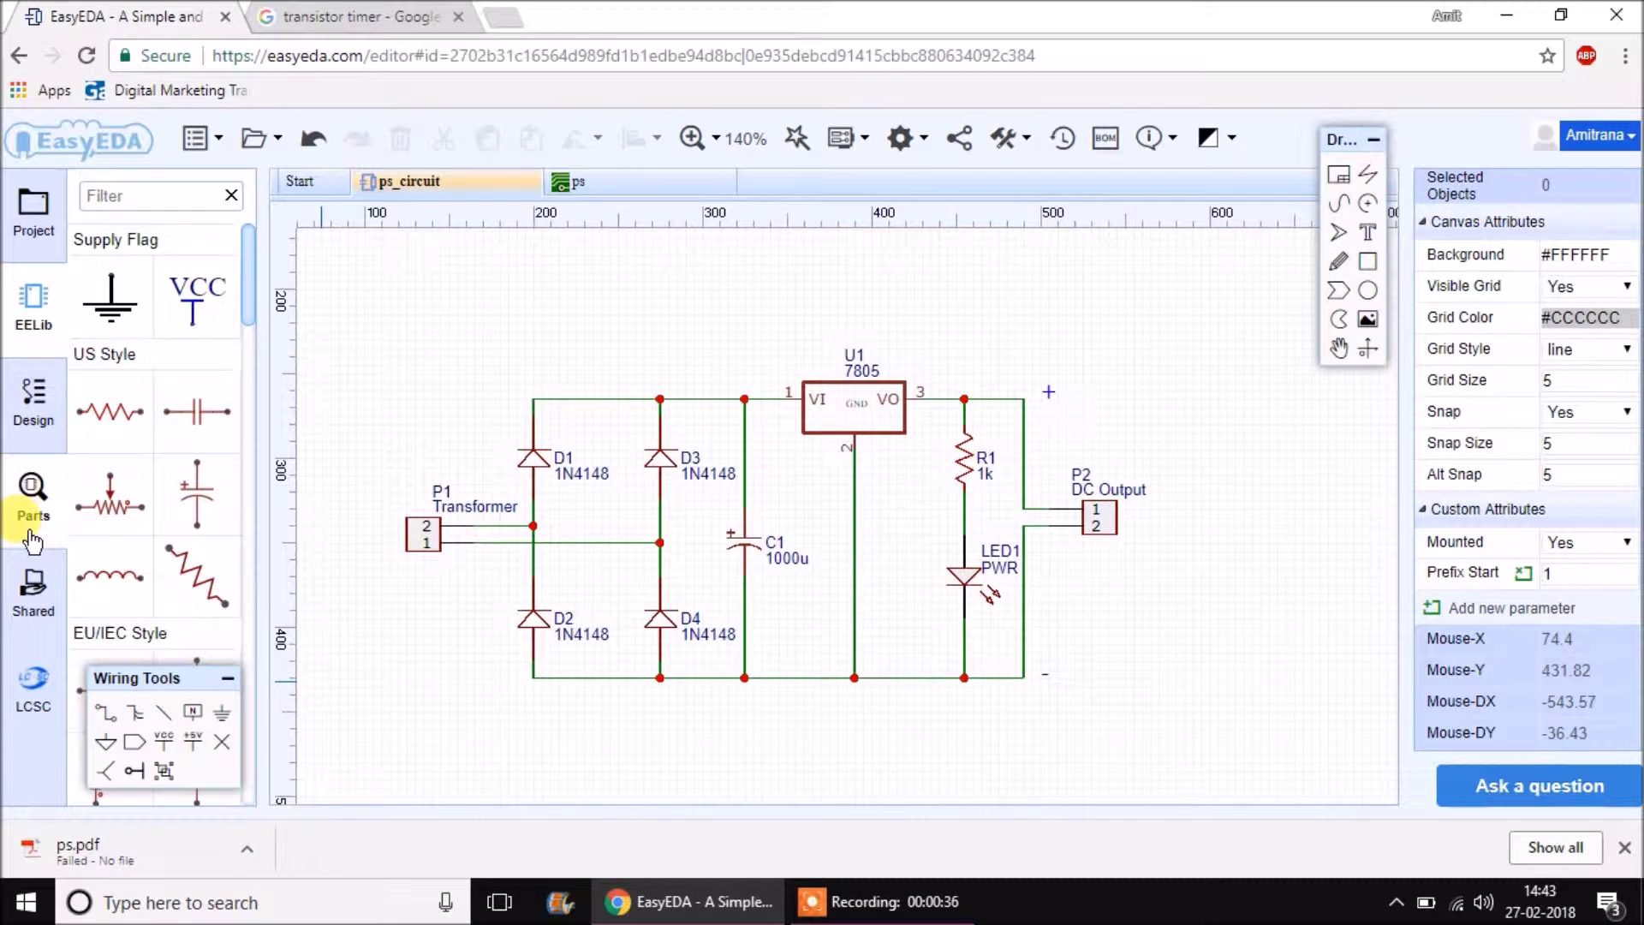
pyautogui.click(382, 23)
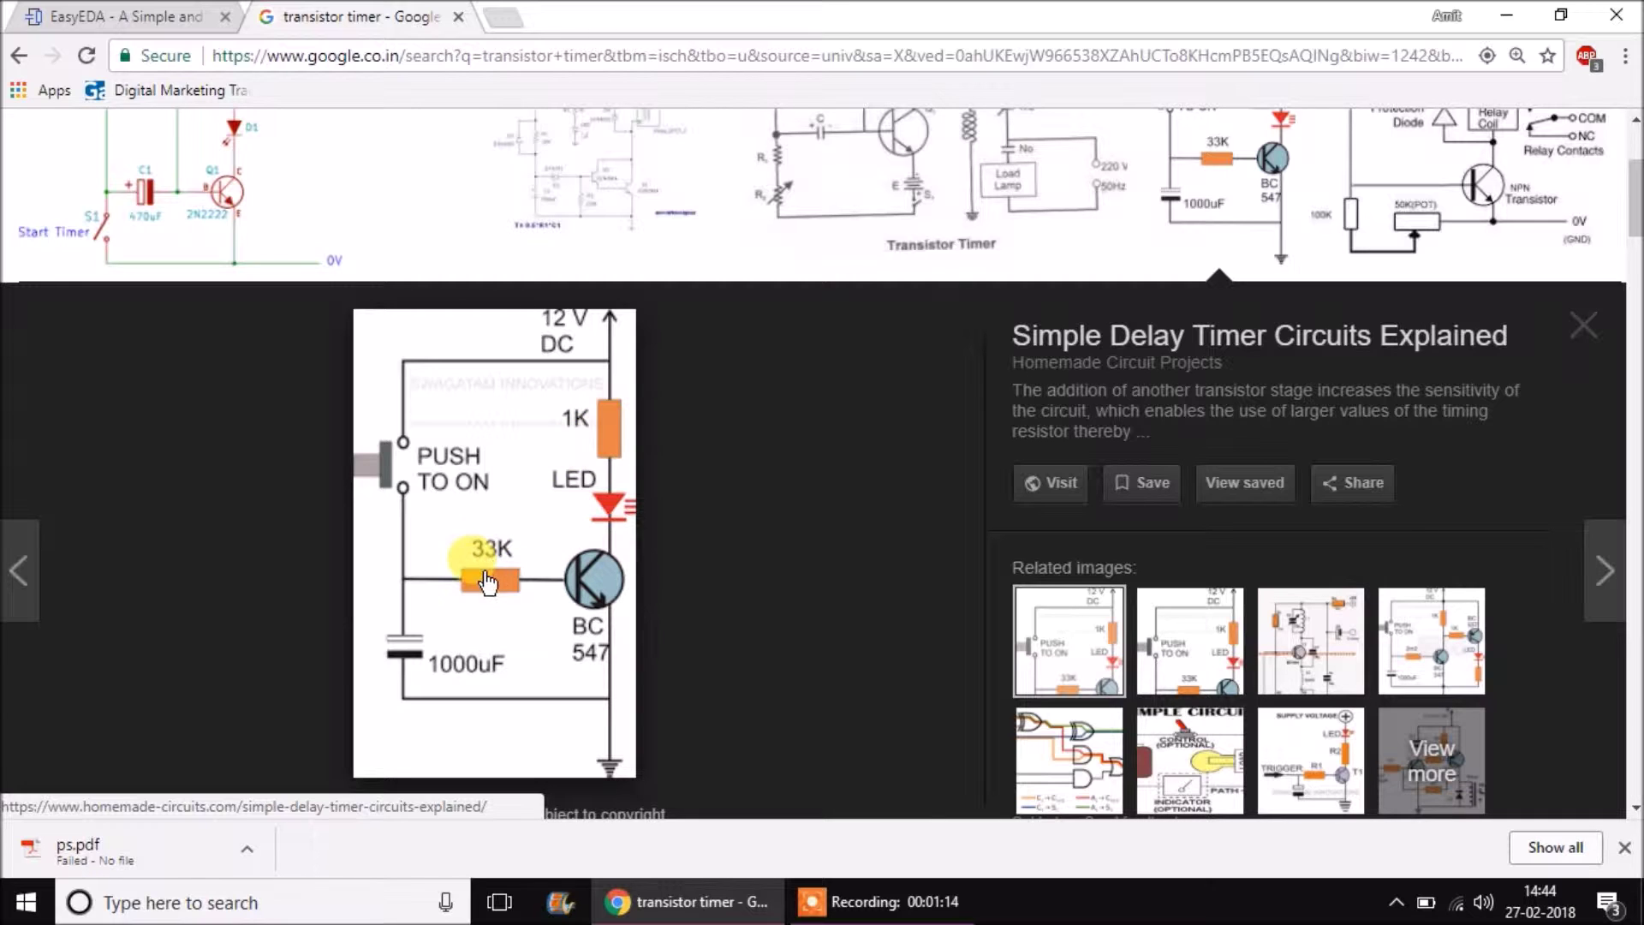
pyautogui.hotkey('ctrl', 'shift', 'Tab')
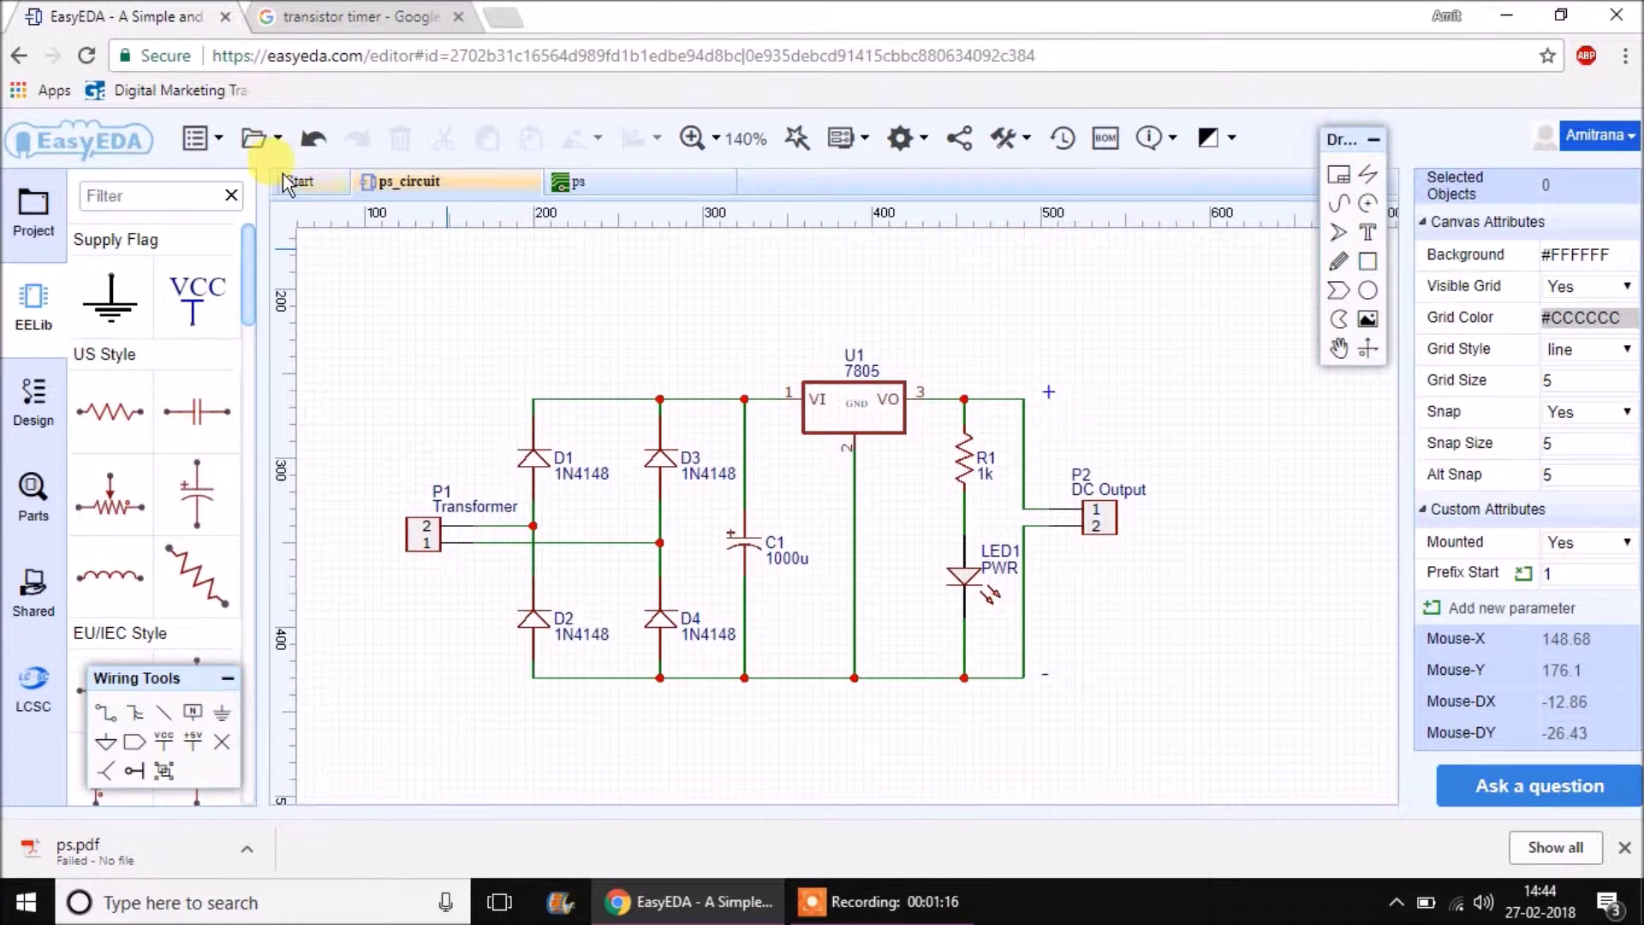
# Create a new project titled transistor_timer from the File > New menu.
pyautogui.click(221, 139)
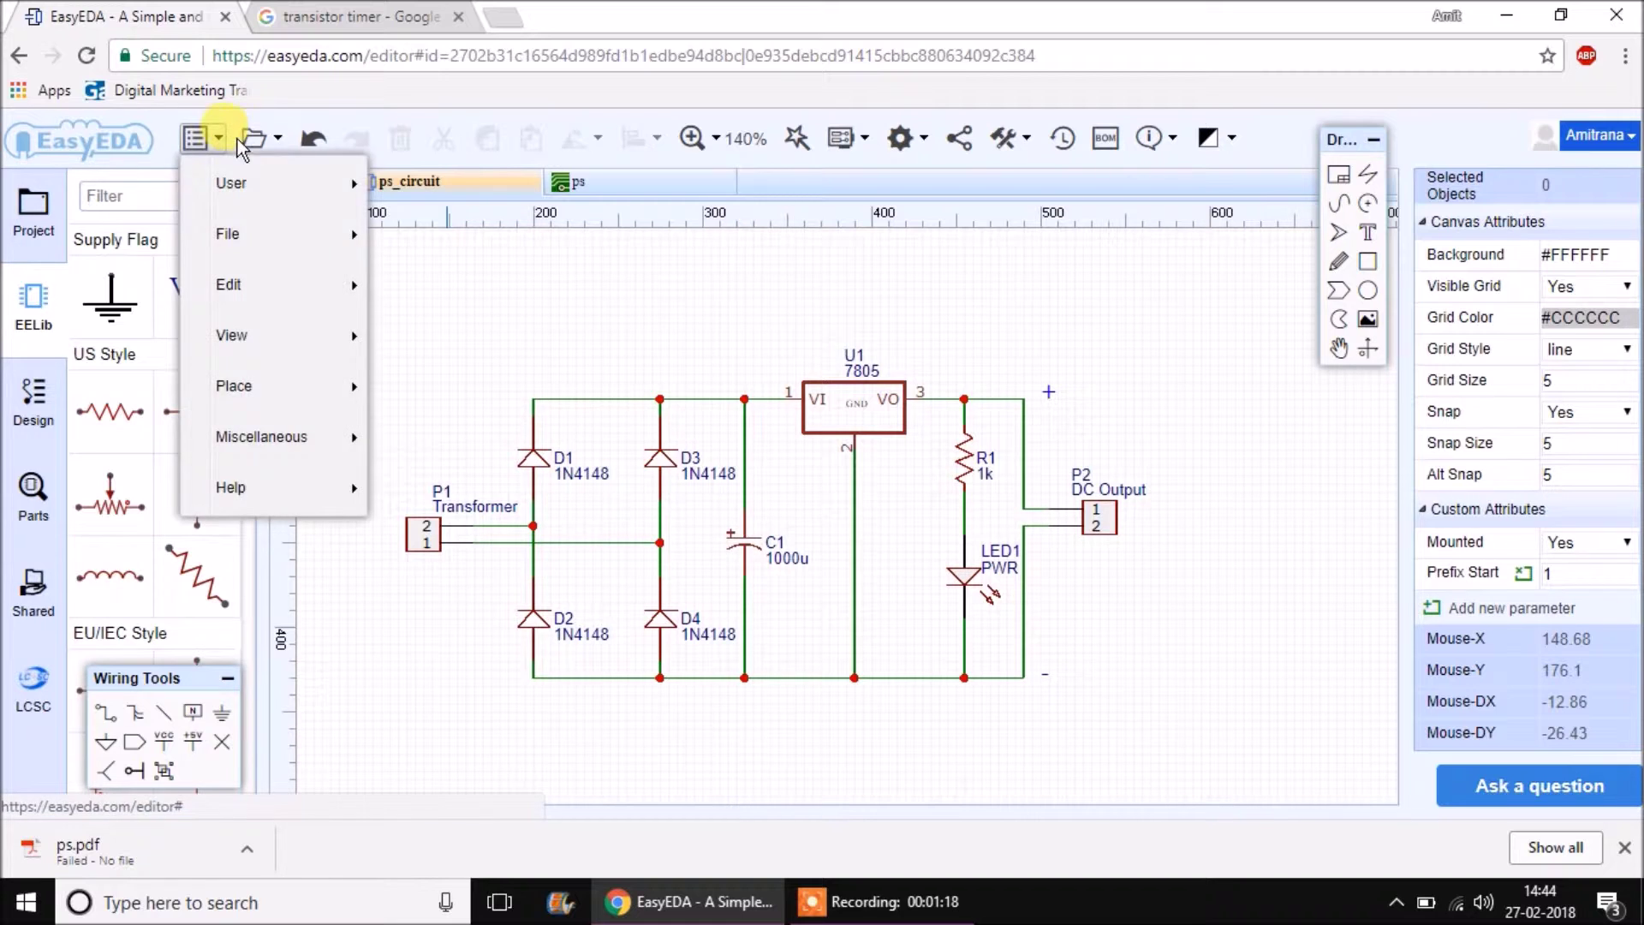
pyautogui.click(257, 145)
pyautogui.moveTo(323, 183)
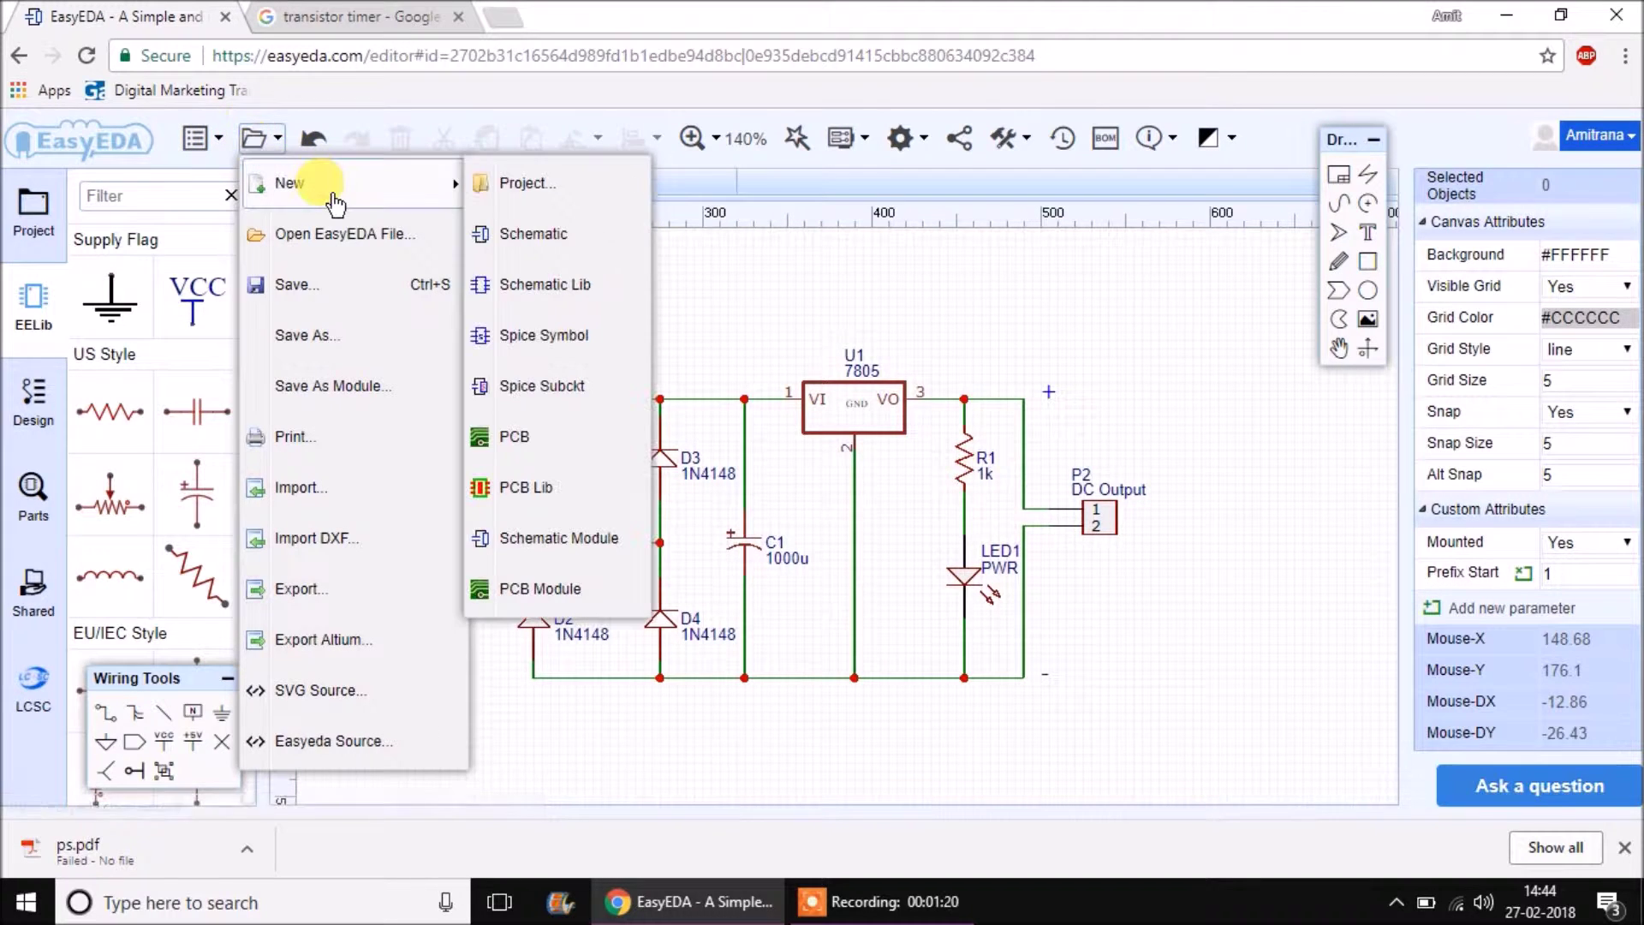
pyautogui.click(499, 197)
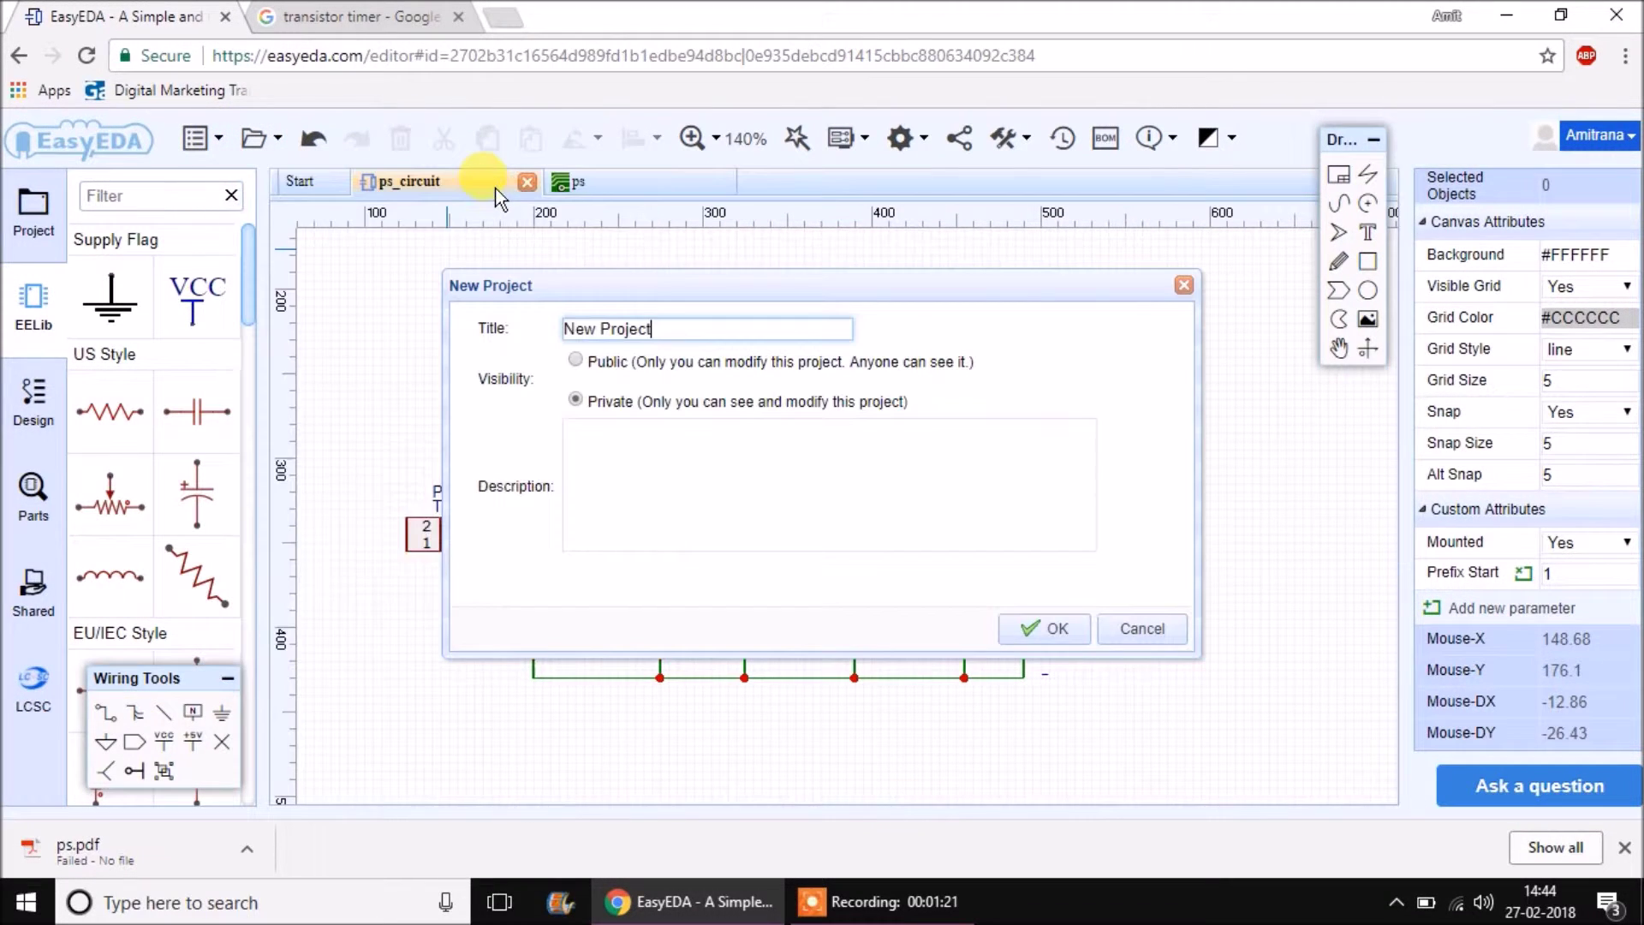
pyautogui.doubleClick(709, 330)
pyautogui.click(709, 331)
pyautogui.write('transistor_timer')
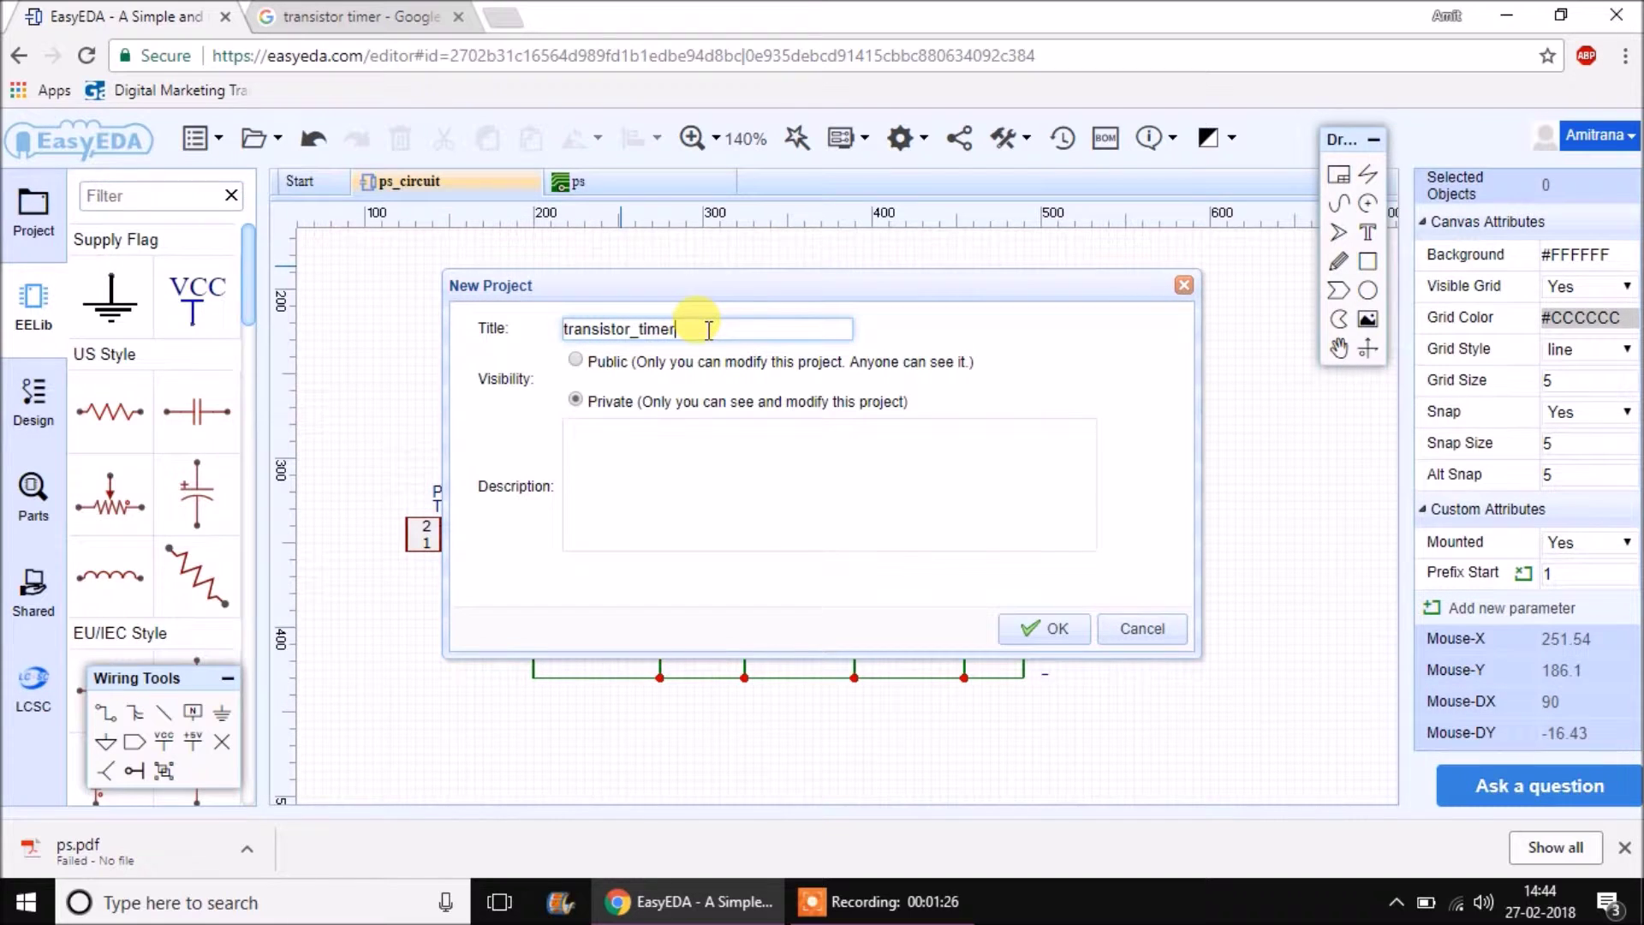
pyautogui.click(1061, 638)
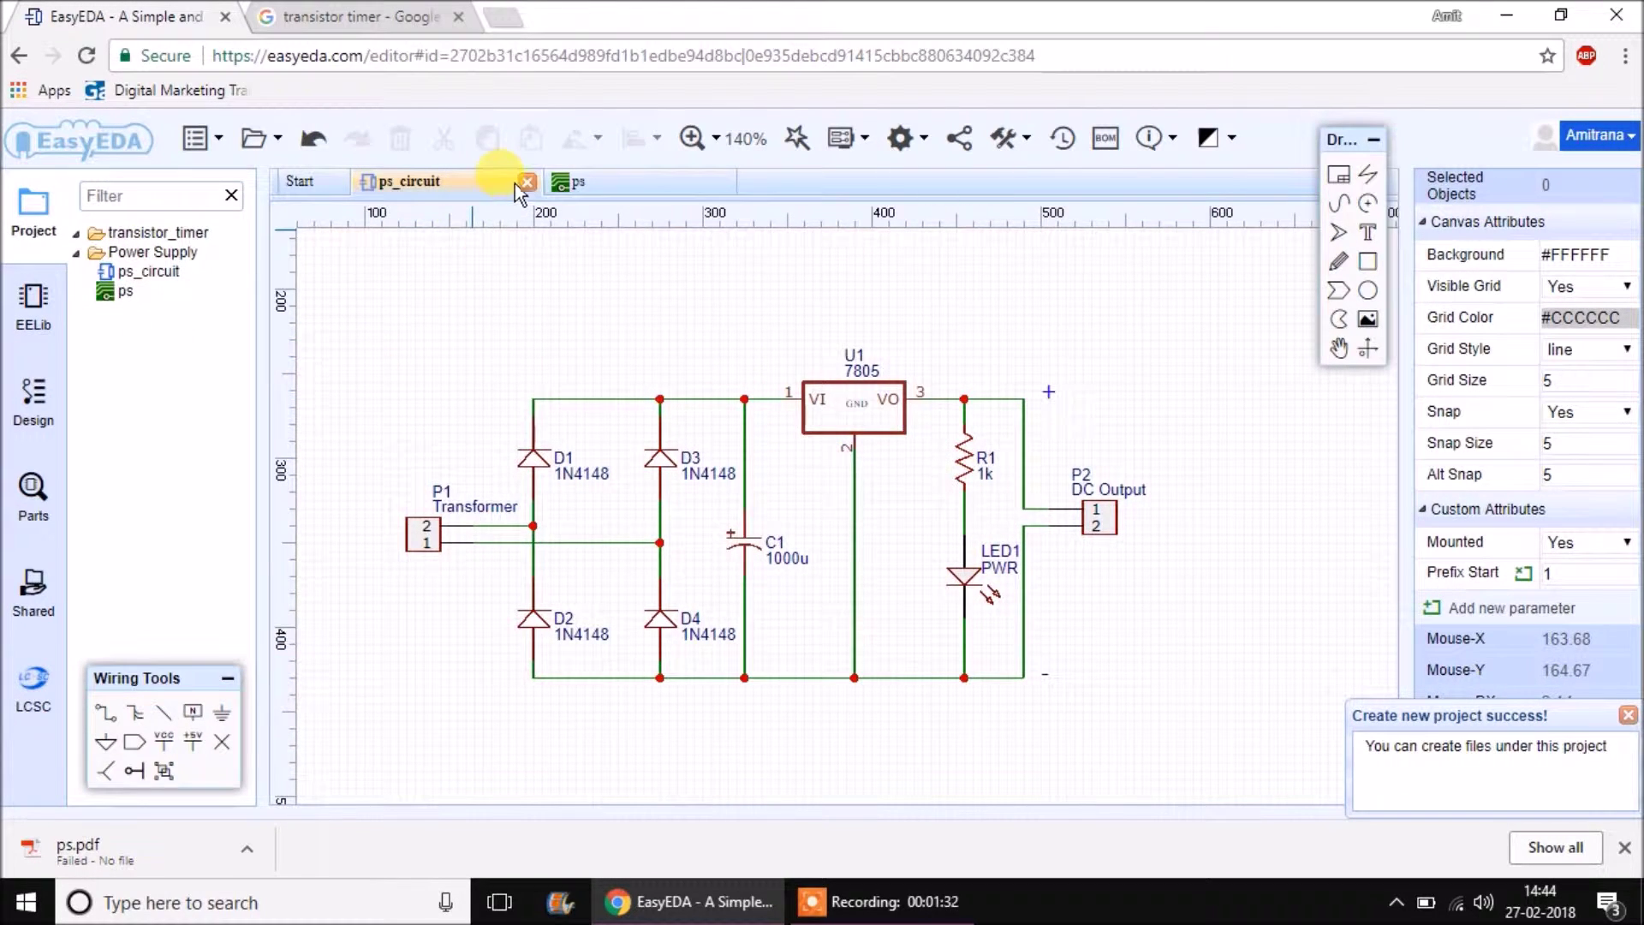
# Close the power supply schematic and PCB layout tabs.
pyautogui.click(677, 182)
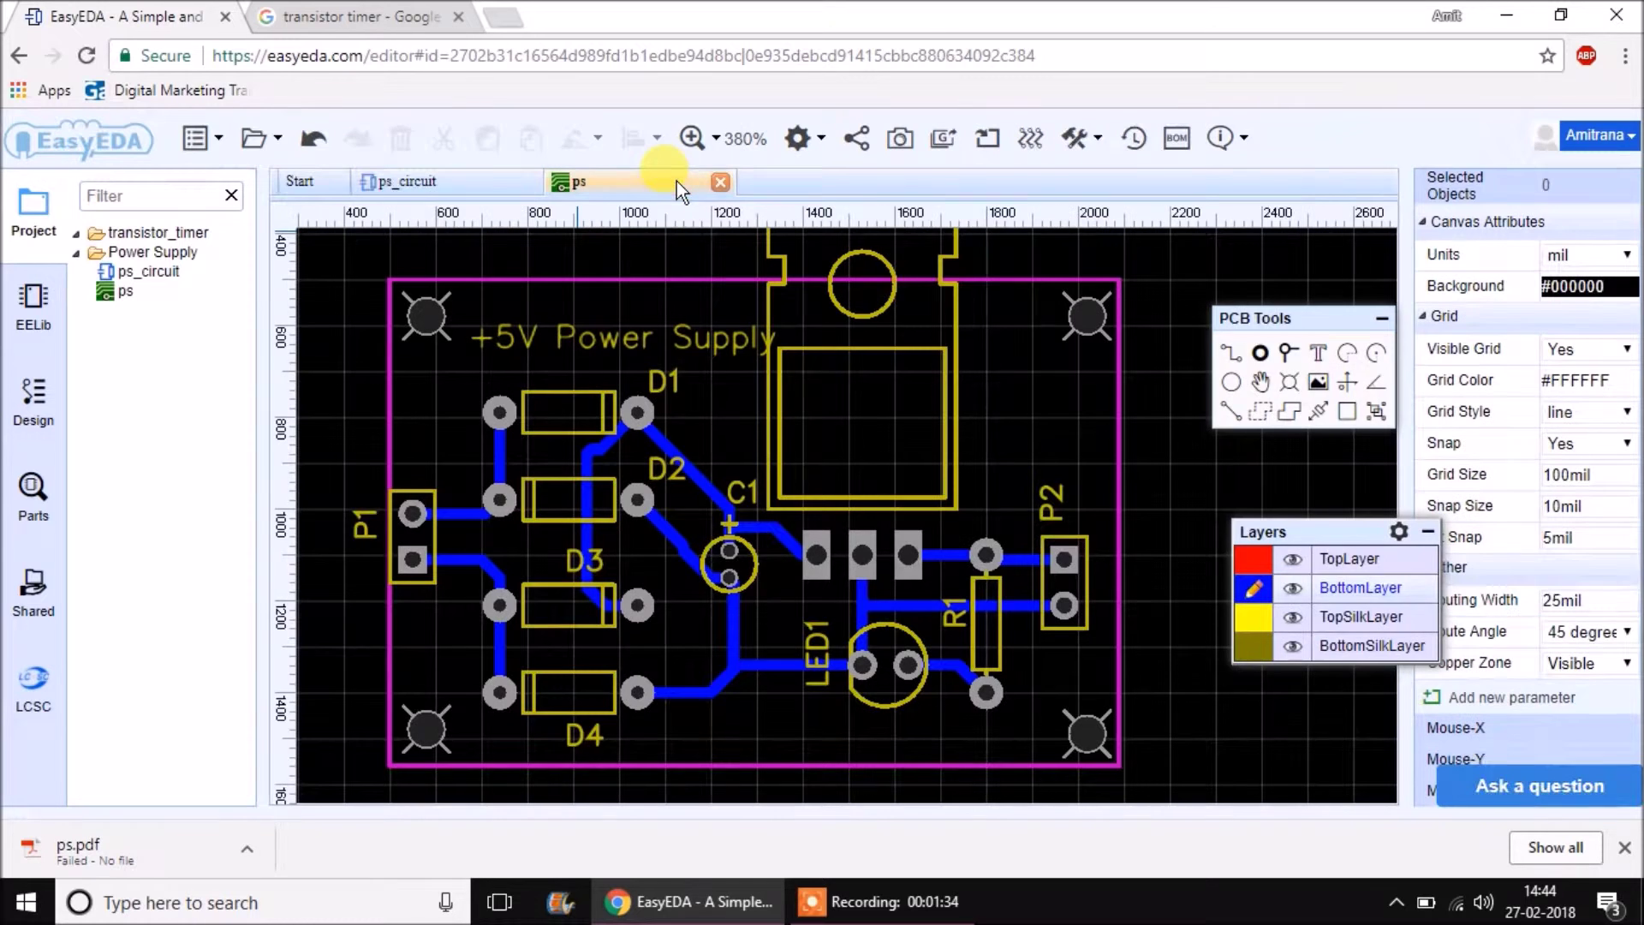
pyautogui.click(528, 183)
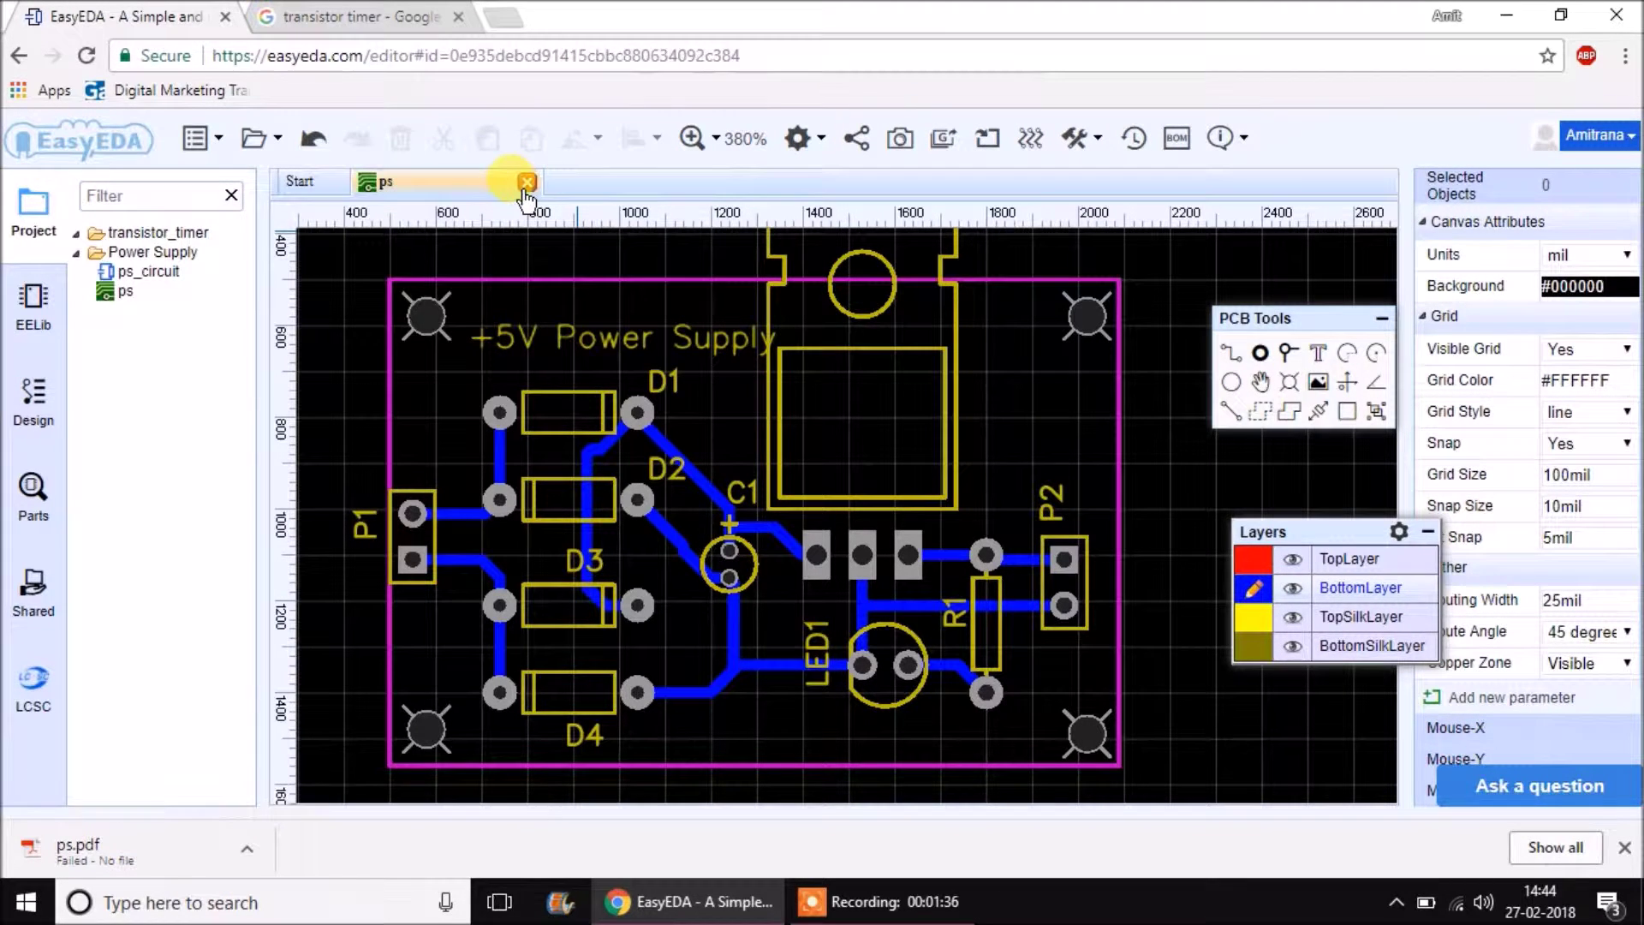
pyautogui.click(526, 183)
# Open the transistor_timer project and create a new blank schematic in it.
pyautogui.click(128, 252)
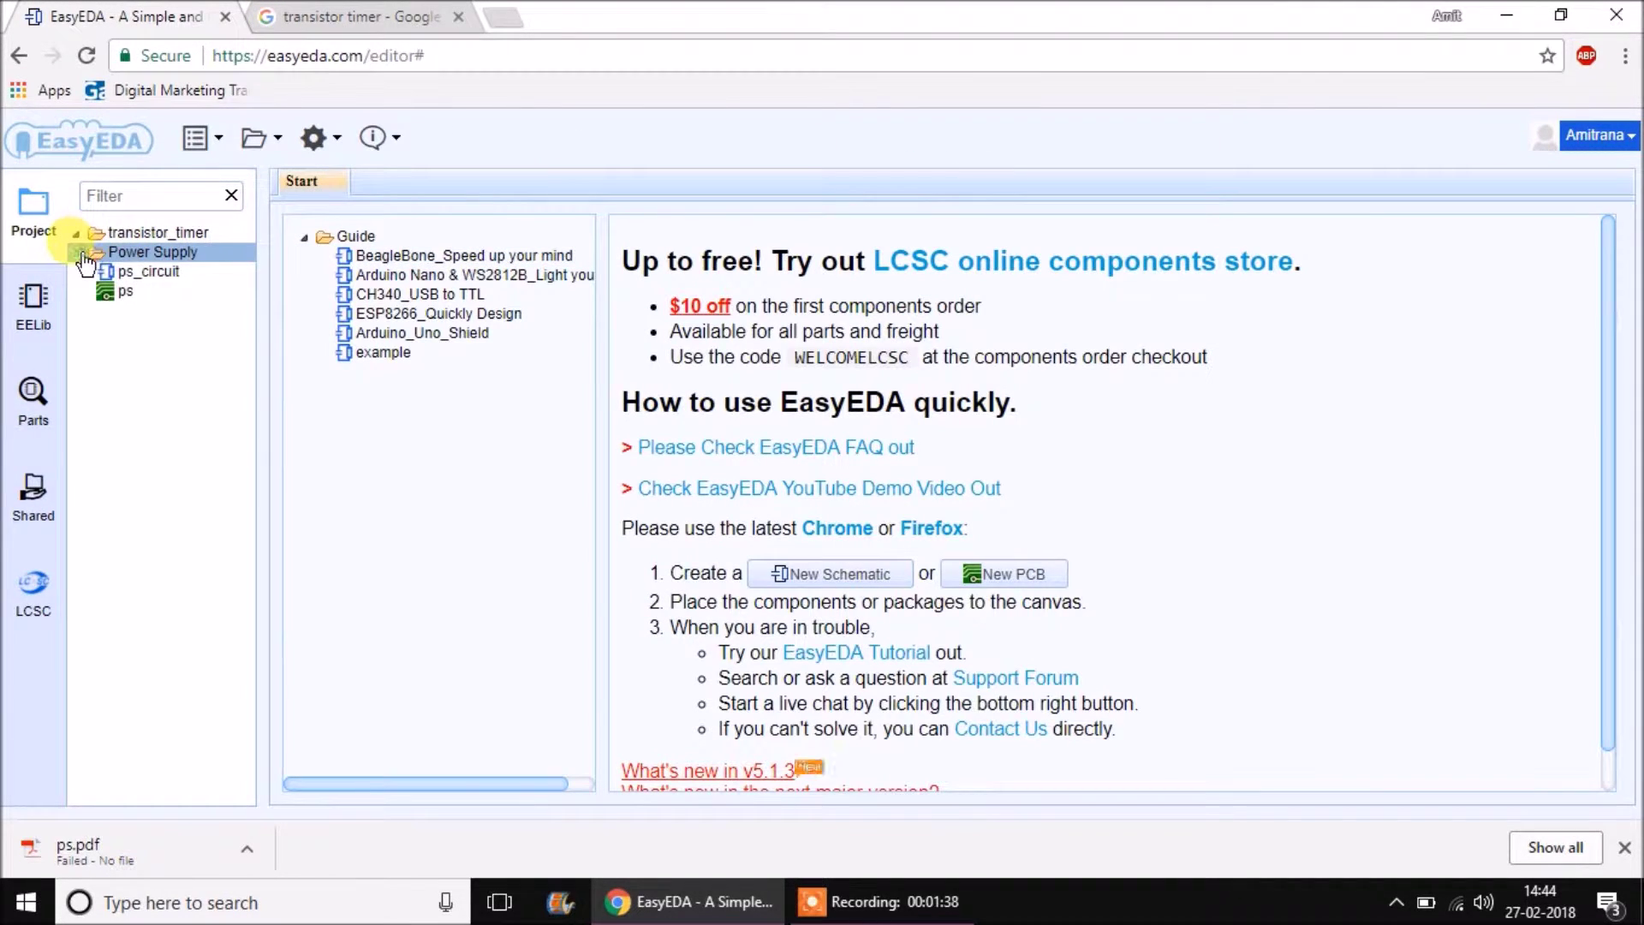
pyautogui.click(81, 237)
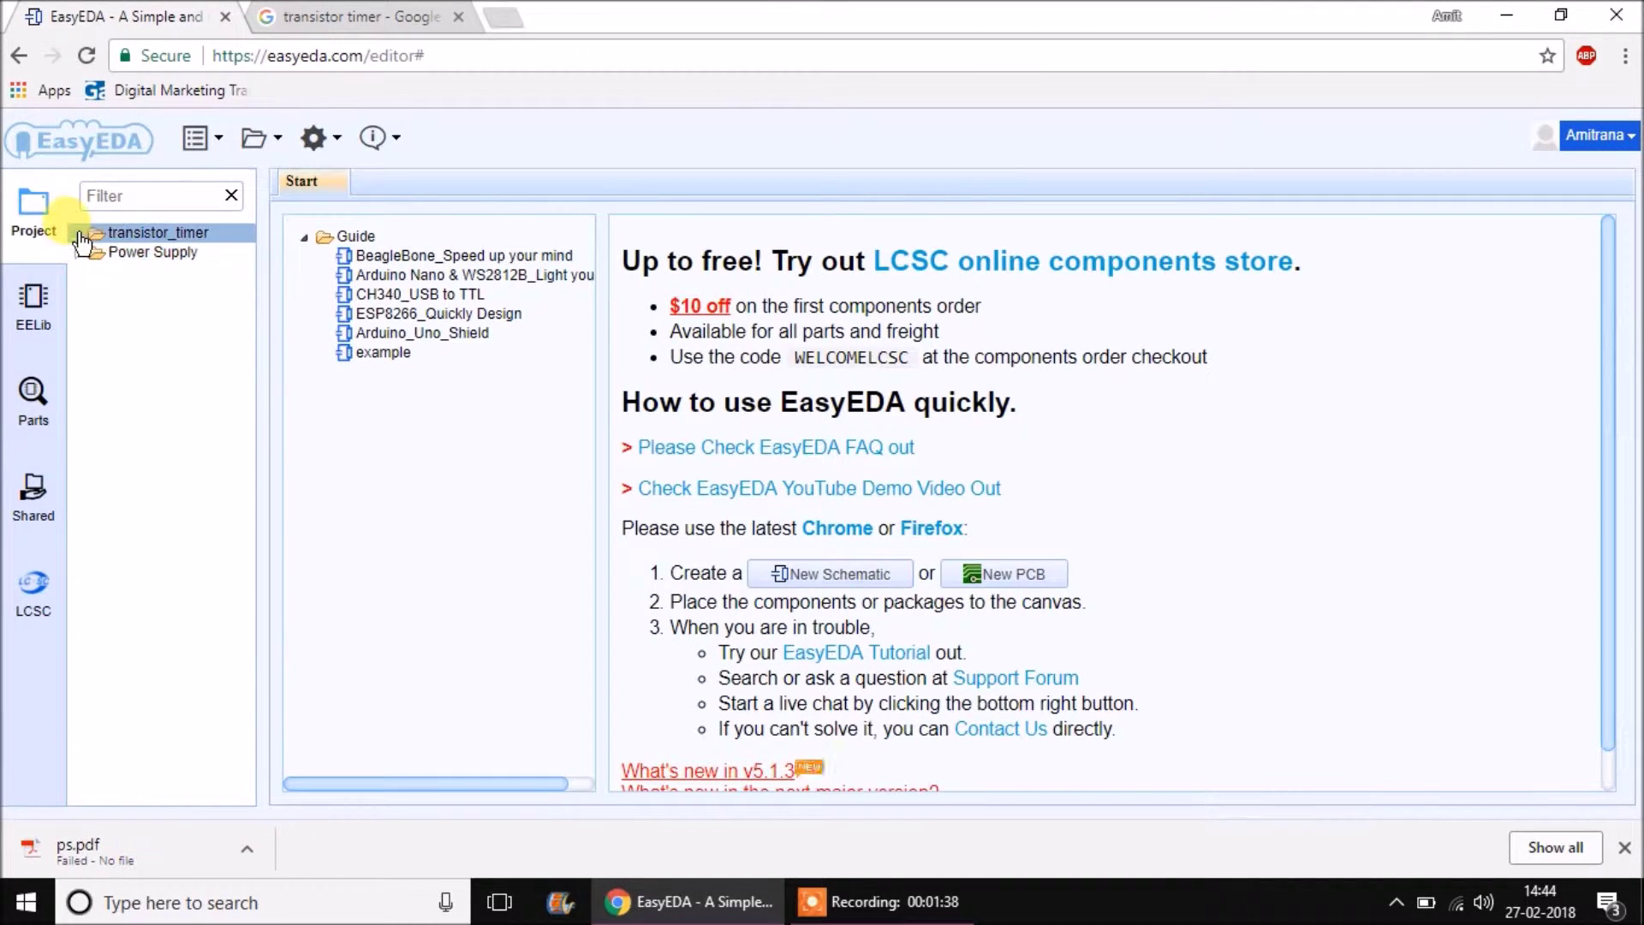
pyautogui.doubleClick(183, 233)
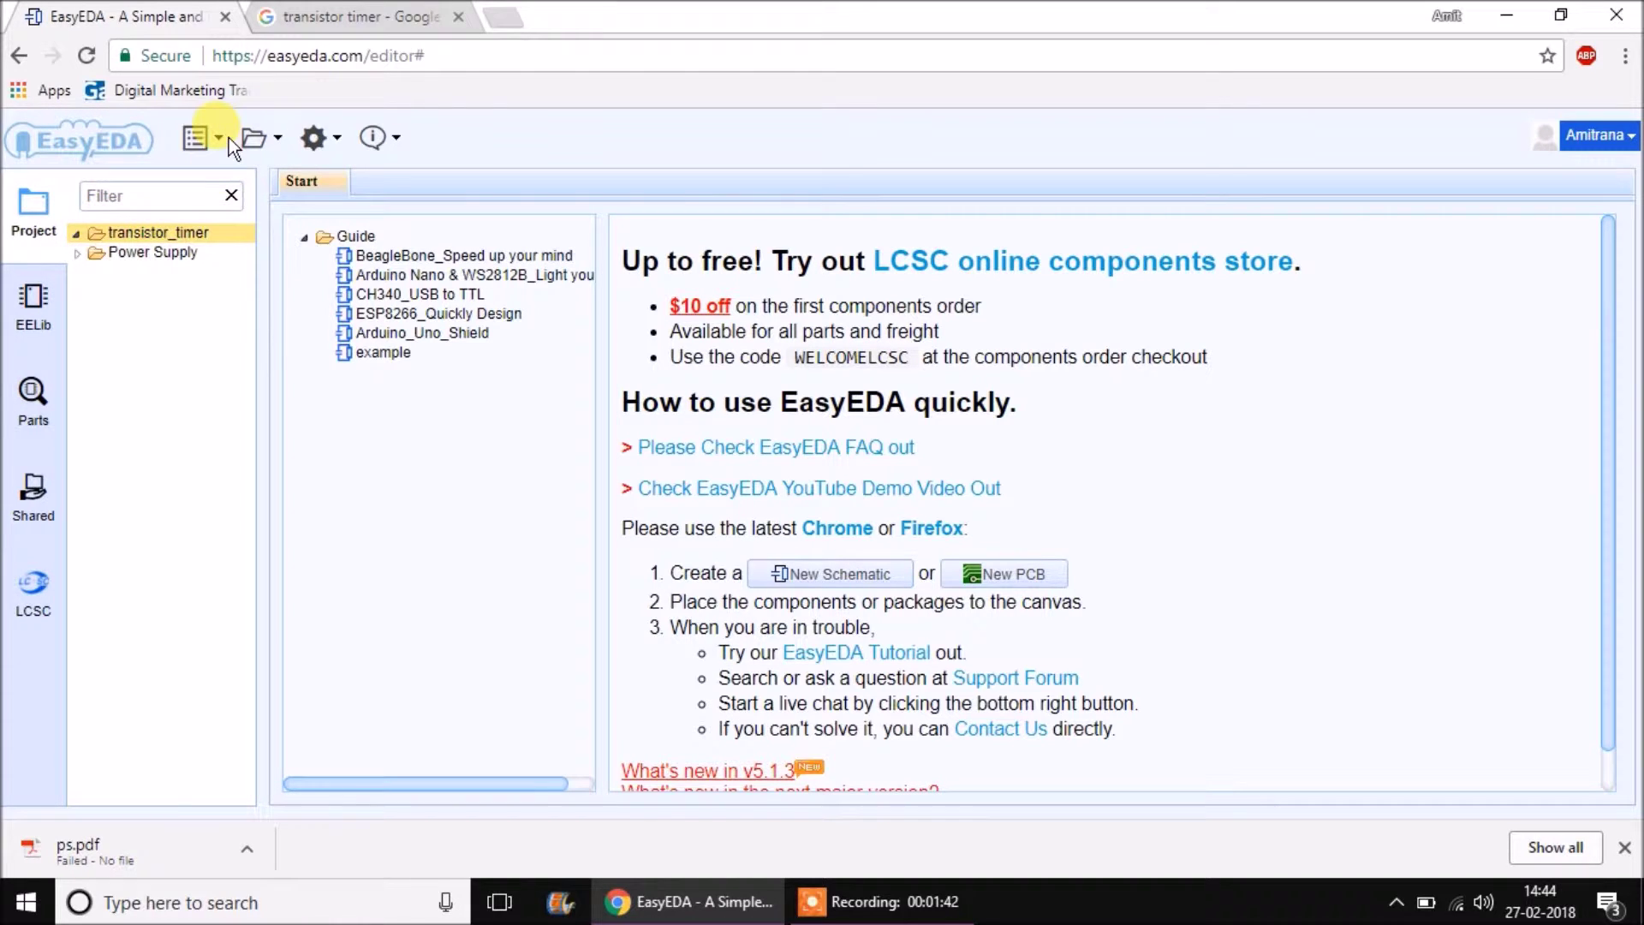
pyautogui.moveTo(256, 139)
pyautogui.moveTo(342, 187)
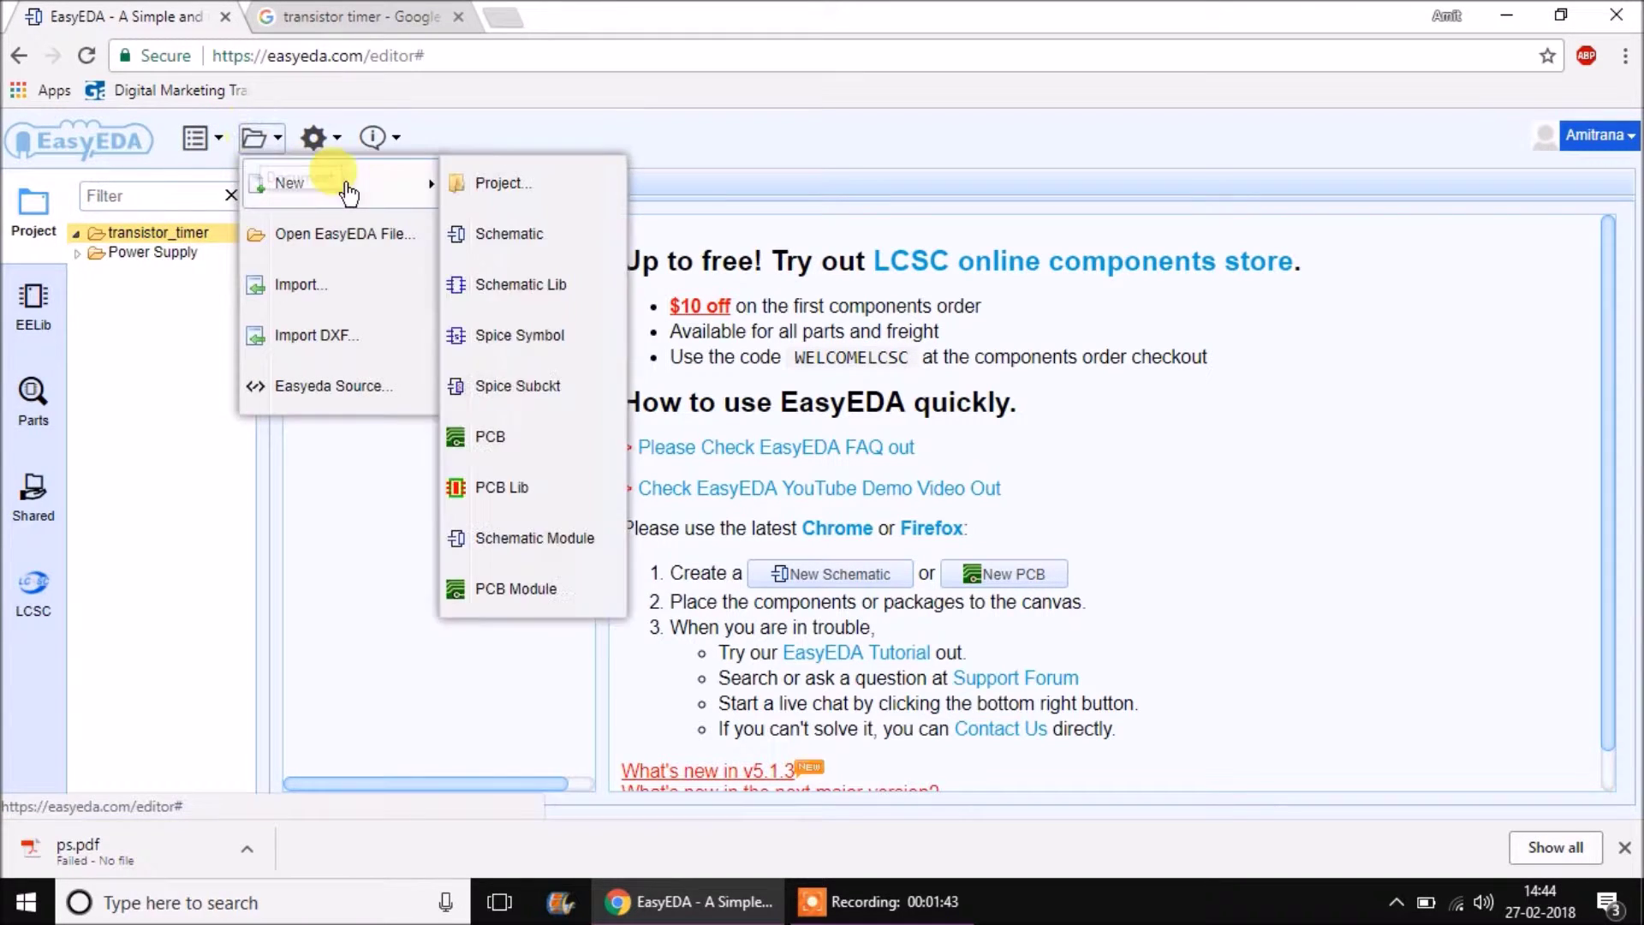
pyautogui.click(489, 234)
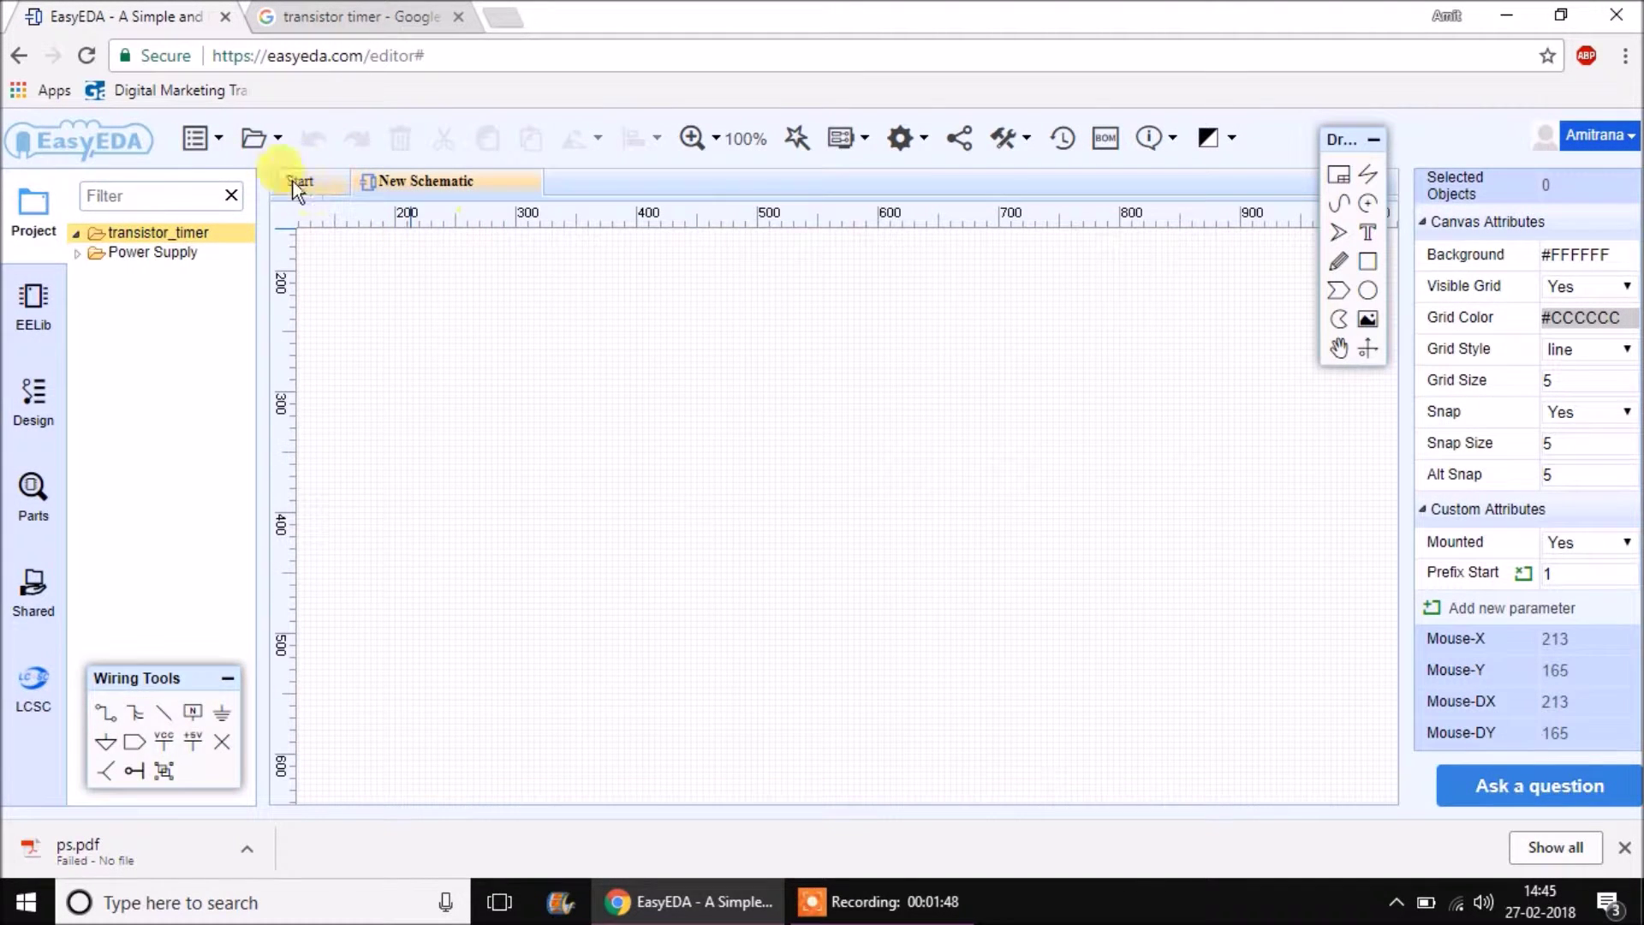
# Save the new schematic with the title timer in transistor_timer.
pyautogui.moveTo(257, 139)
pyautogui.click(321, 297)
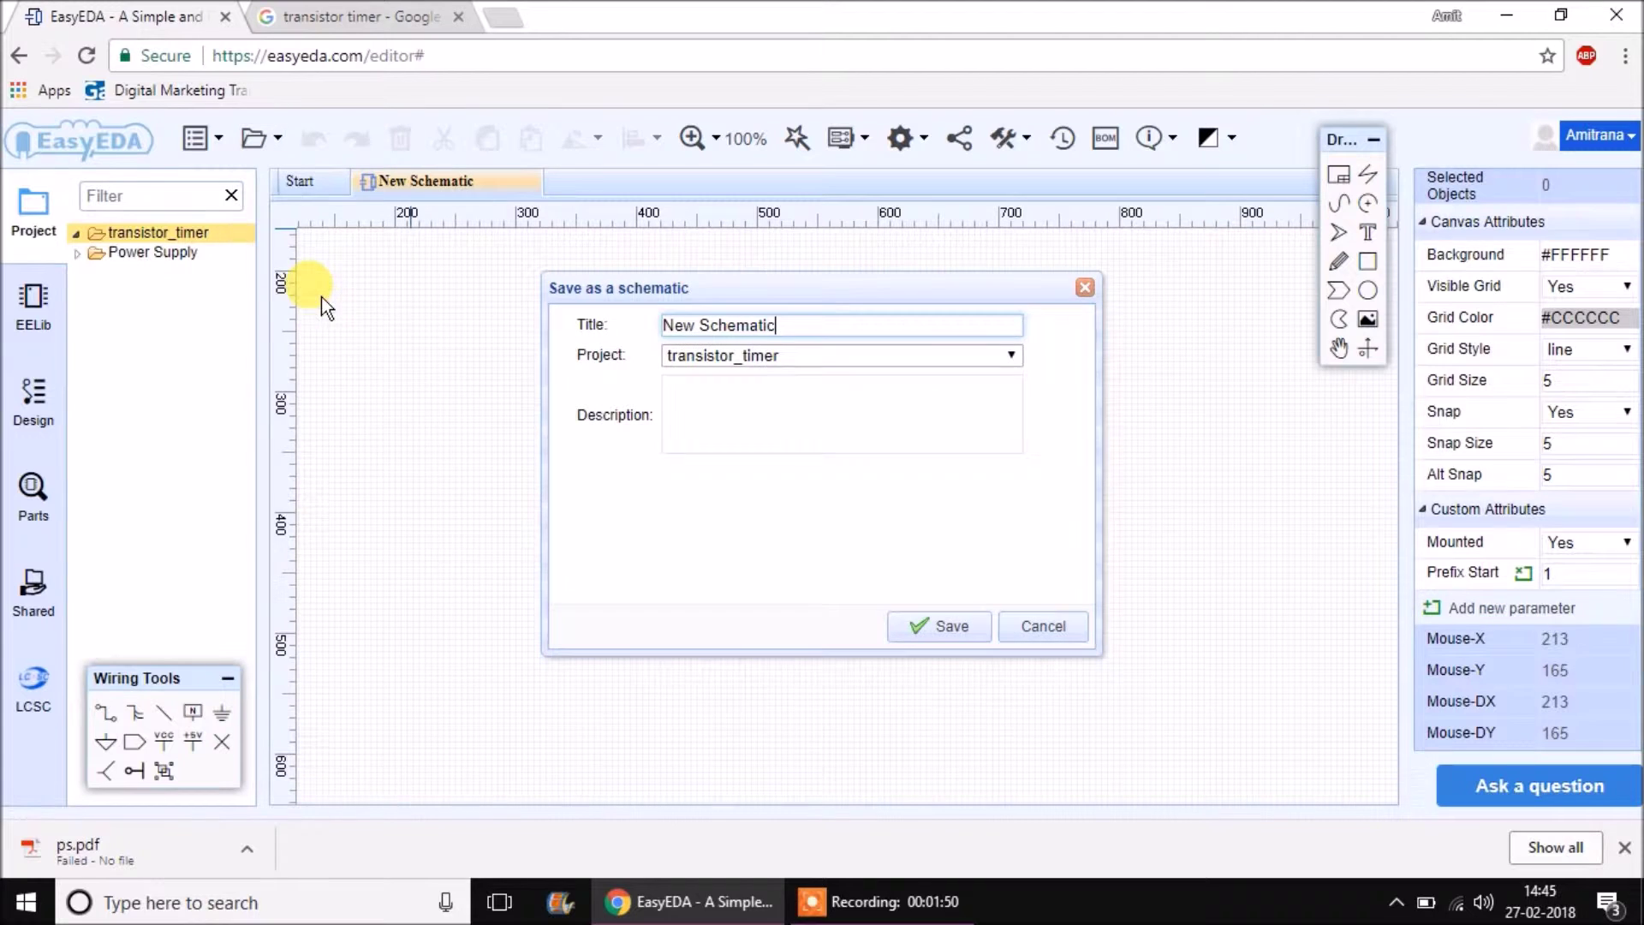
pyautogui.doubleClick(844, 324)
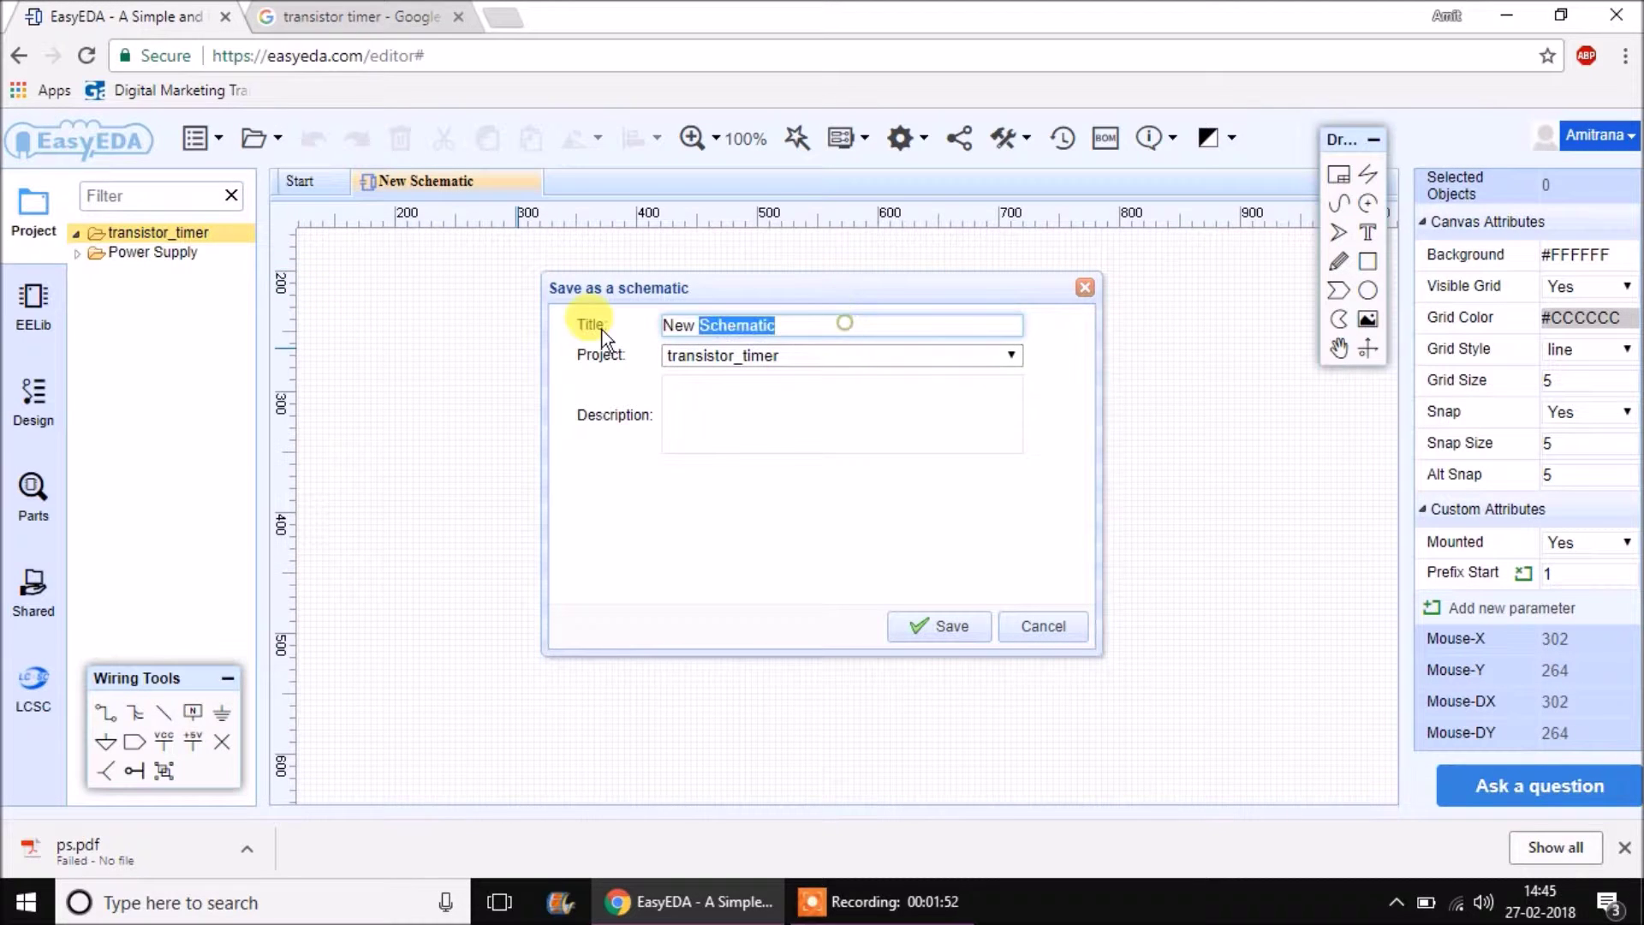
pyautogui.write('timer')
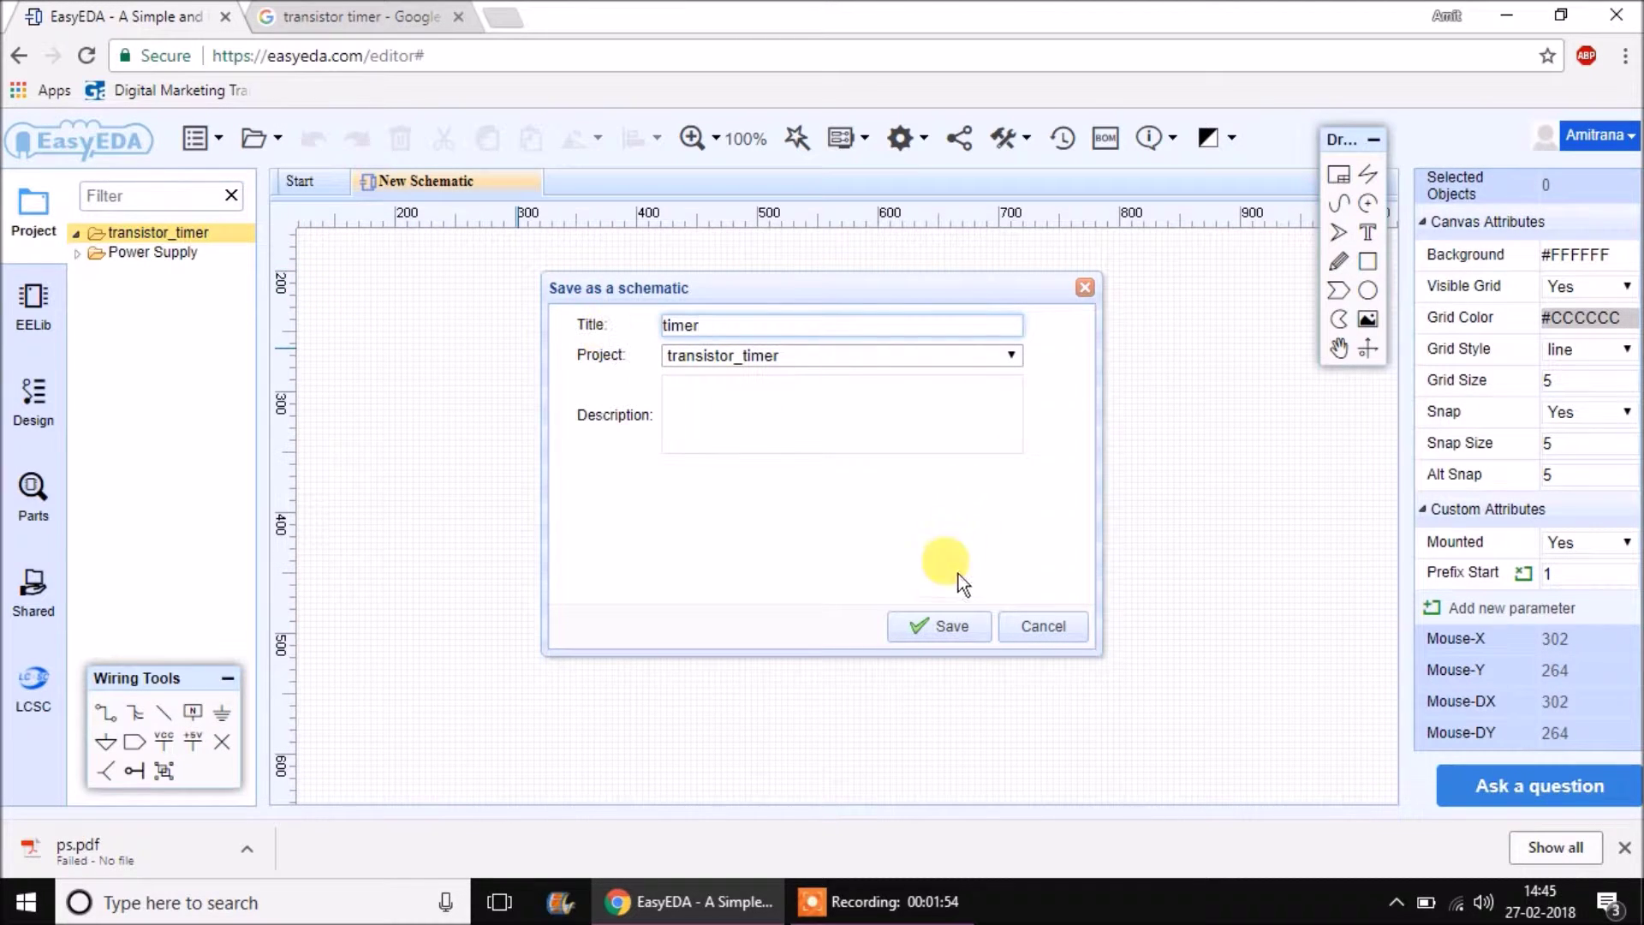
pyautogui.click(919, 629)
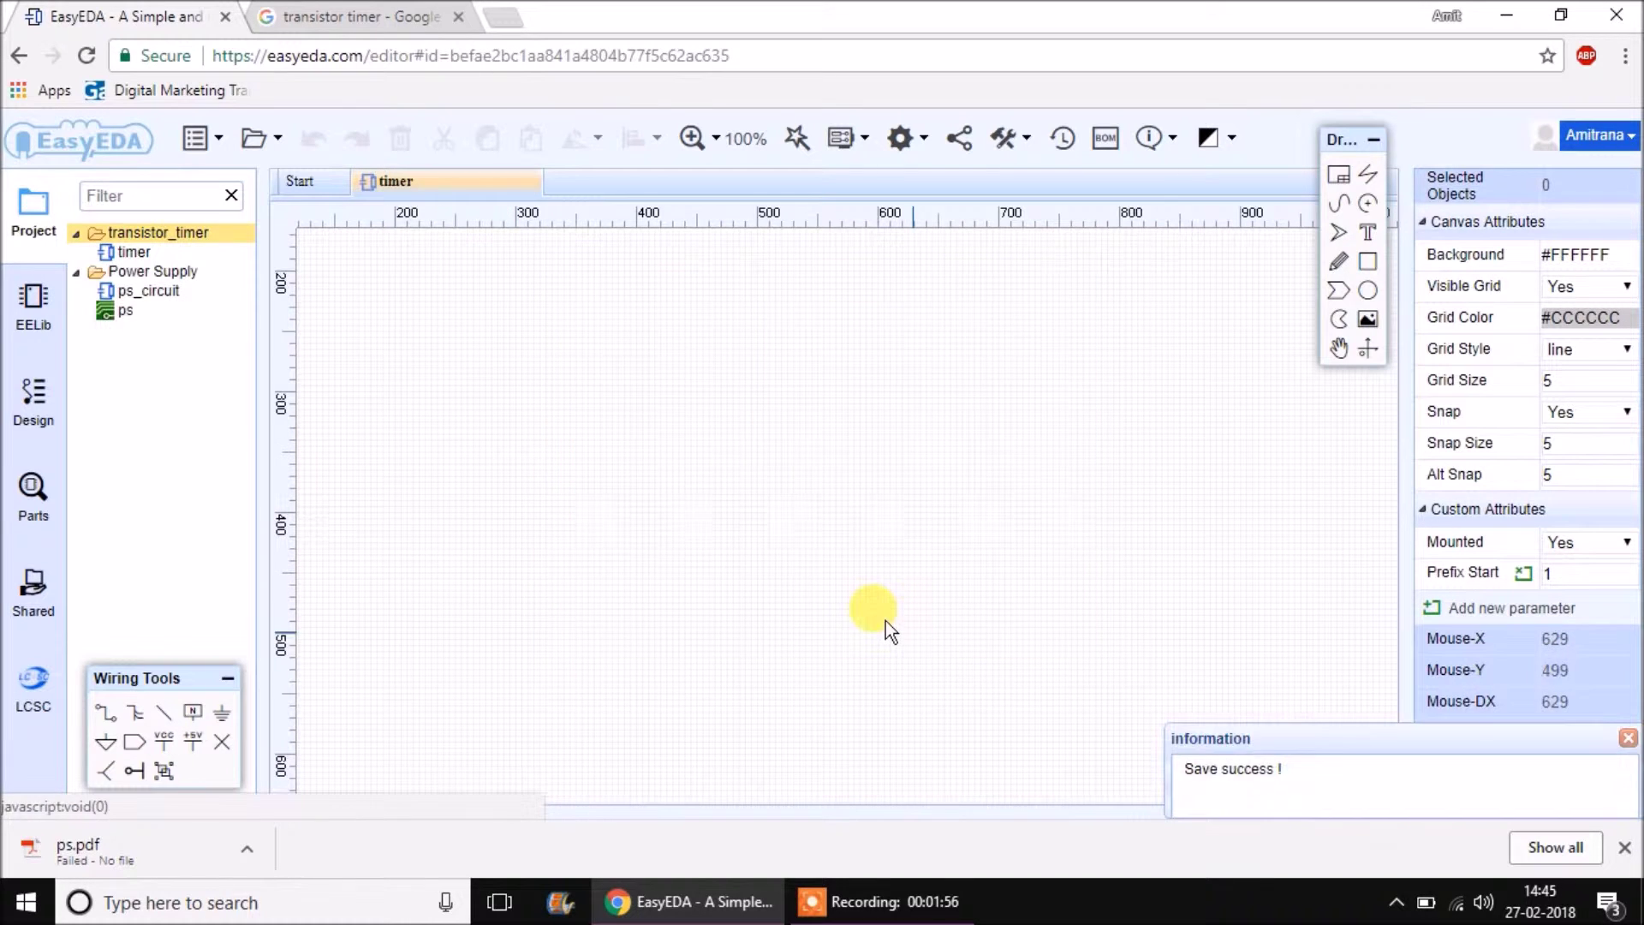
pyautogui.click(130, 253)
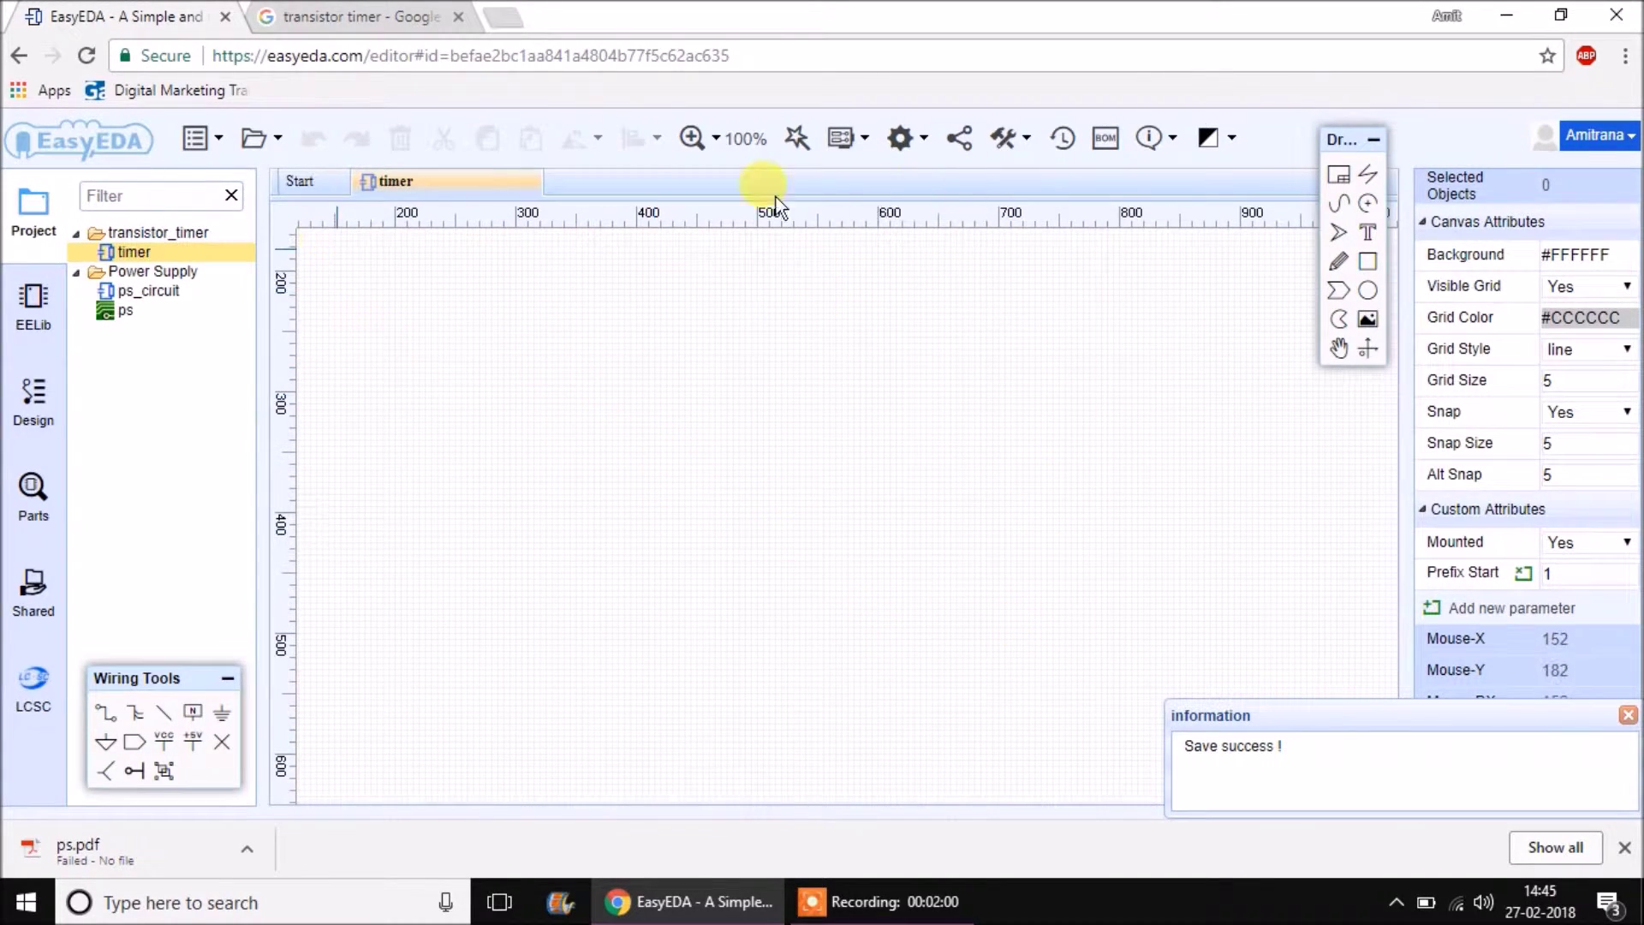
# After checking the reference circuit, place a resistor from EELib as R1 on the empty schematic.
pyautogui.hotkey('ctrl', 'Tab')
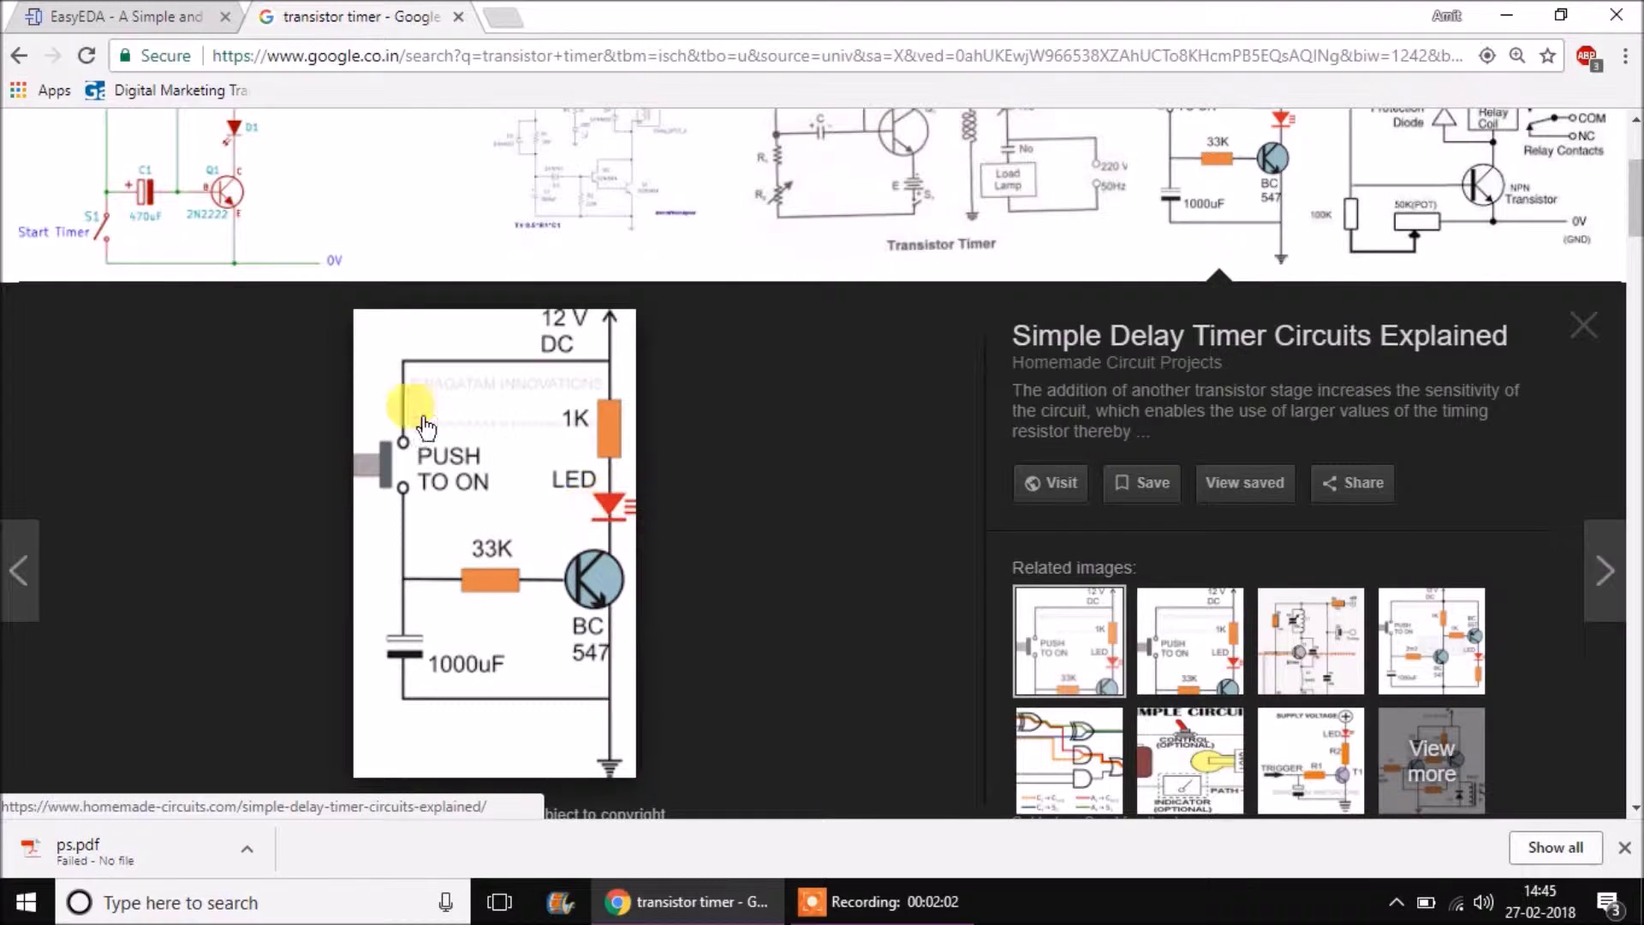
pyautogui.click(146, 16)
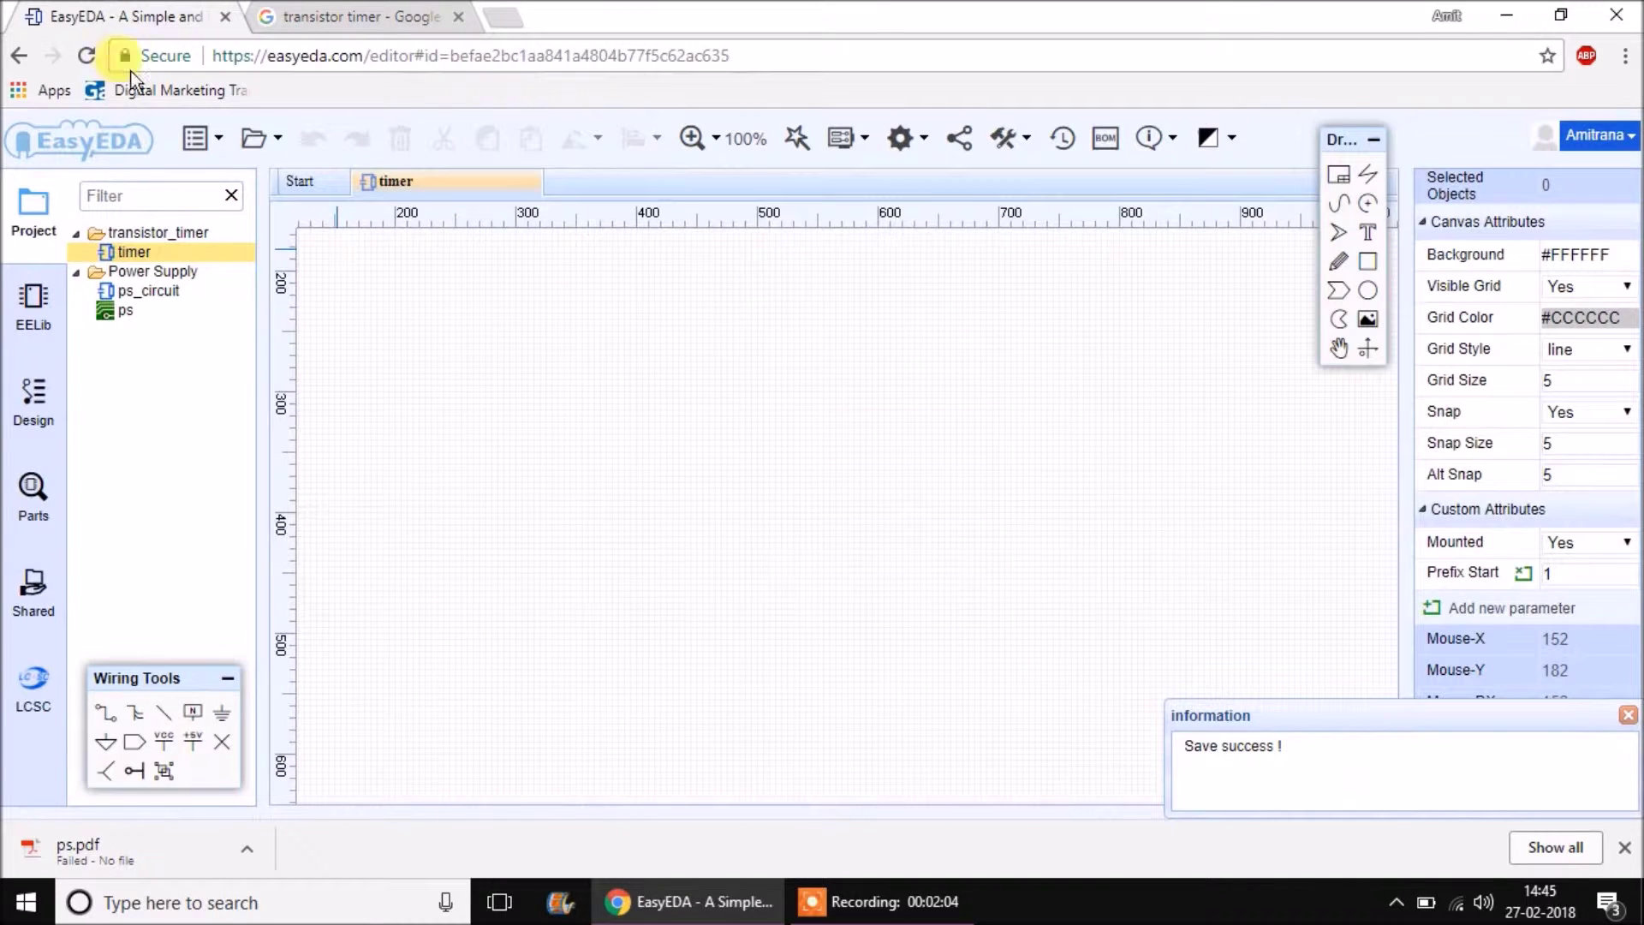
pyautogui.click(34, 319)
pyautogui.click(109, 412)
pyautogui.click(615, 423)
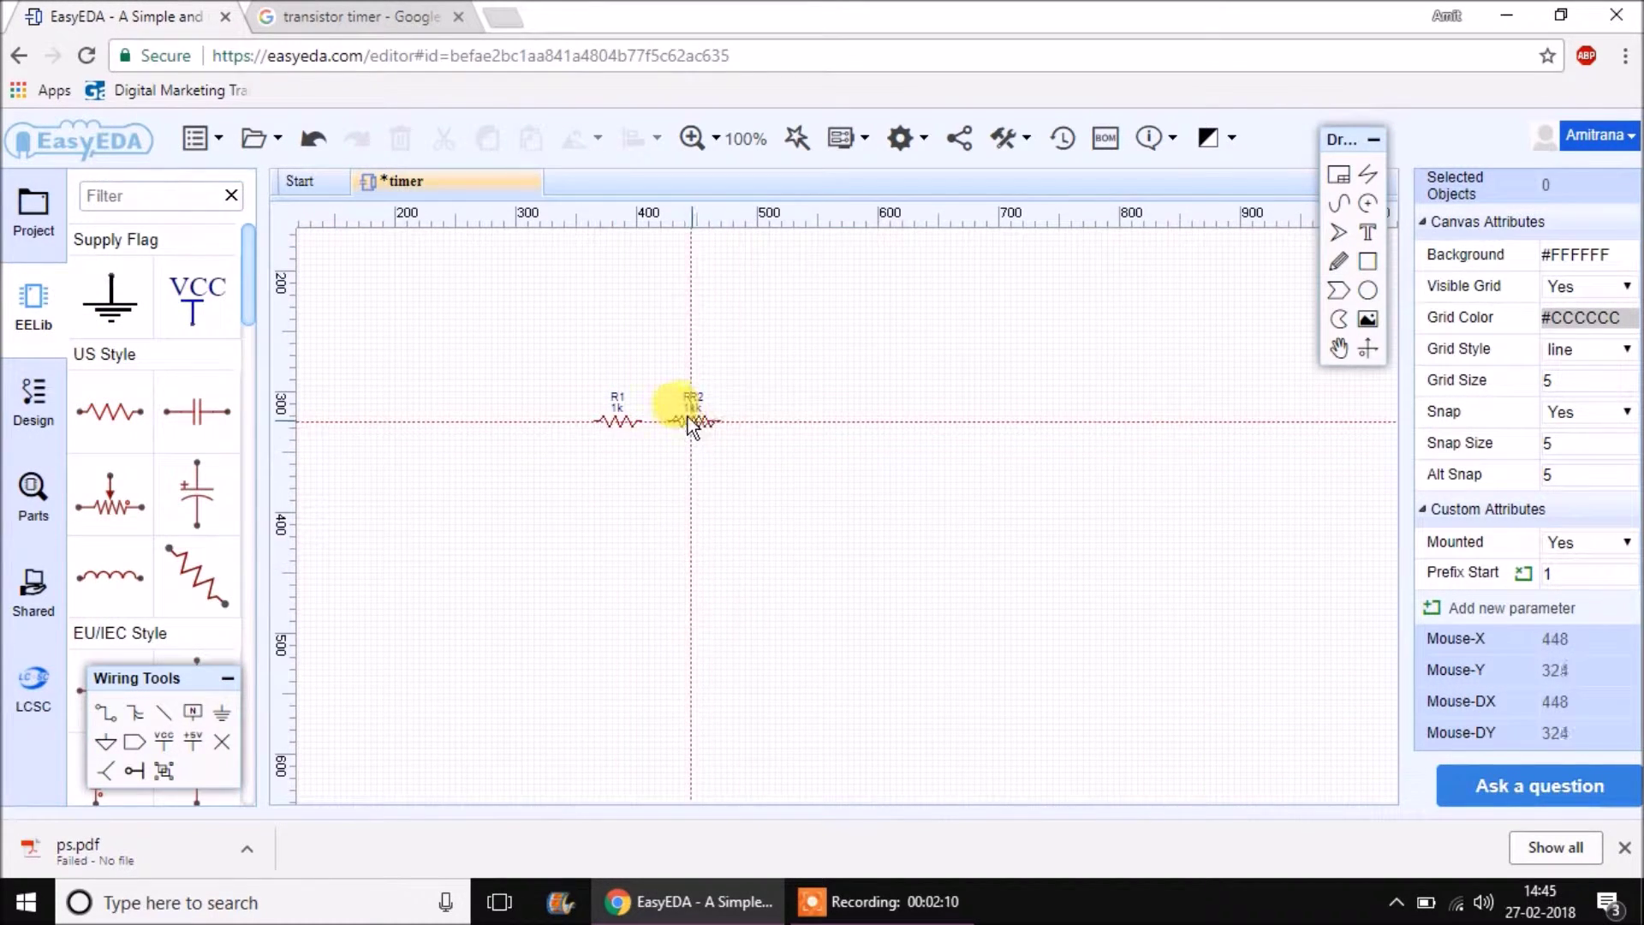
# Drop the 1k resistor R2 beside R1, stop placing, recheck the reference, and scroll EELib.
pyautogui.click(686, 416)
pyautogui.scroll(2, 687, 416)
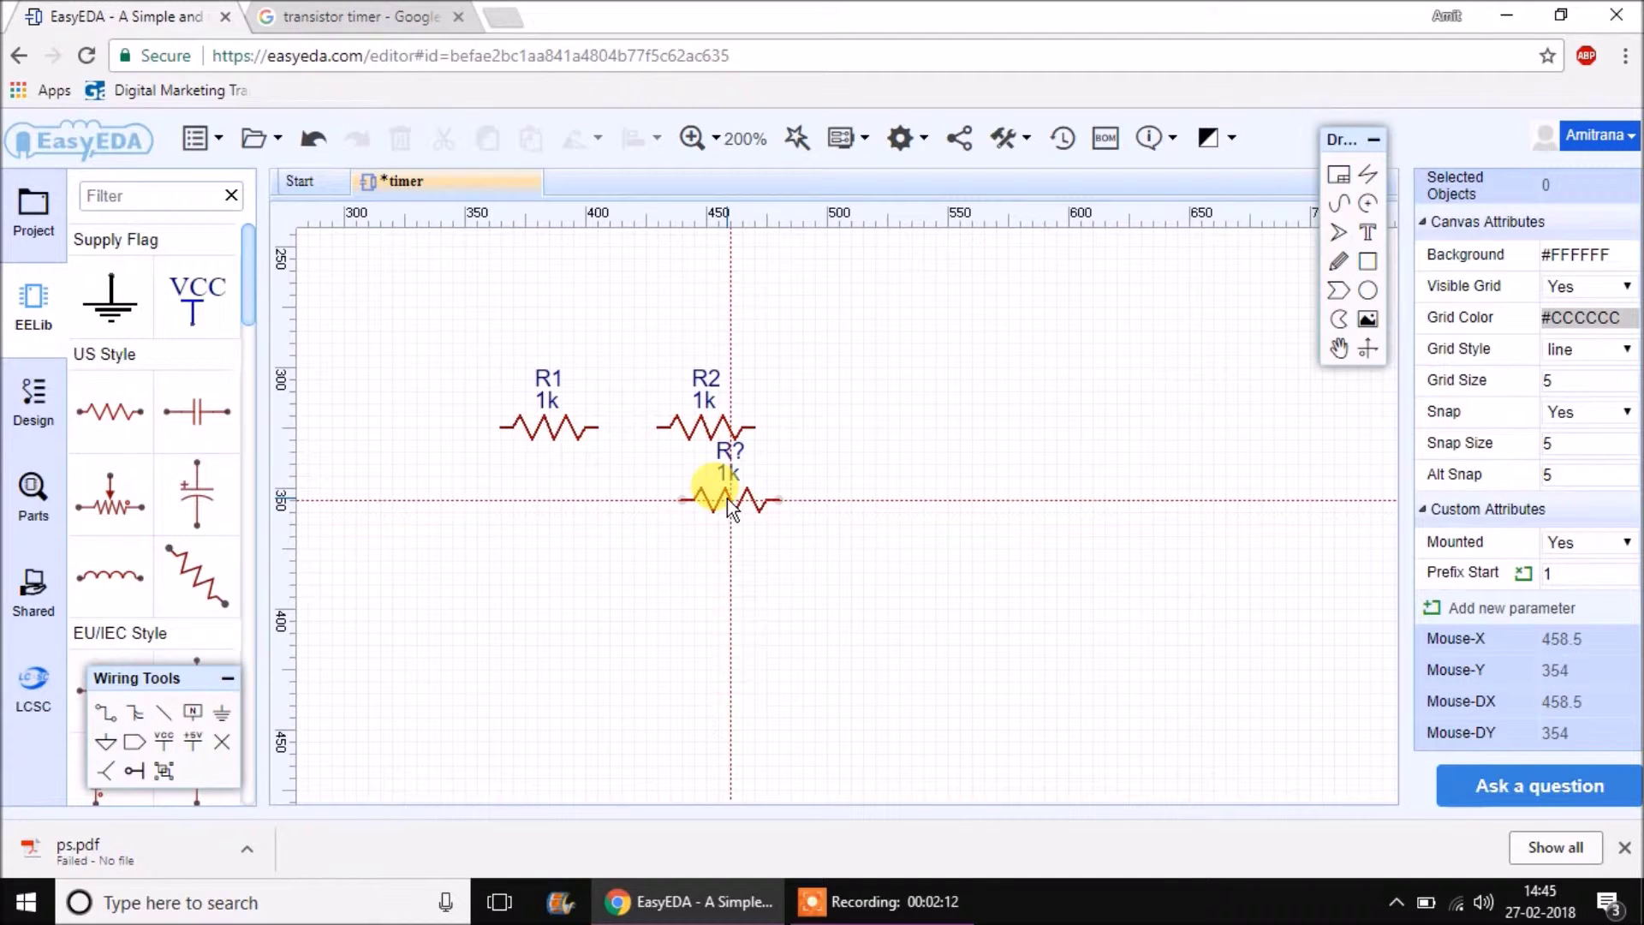
pyautogui.press('Escape')
pyautogui.hotkey('ctrl', 'Tab')
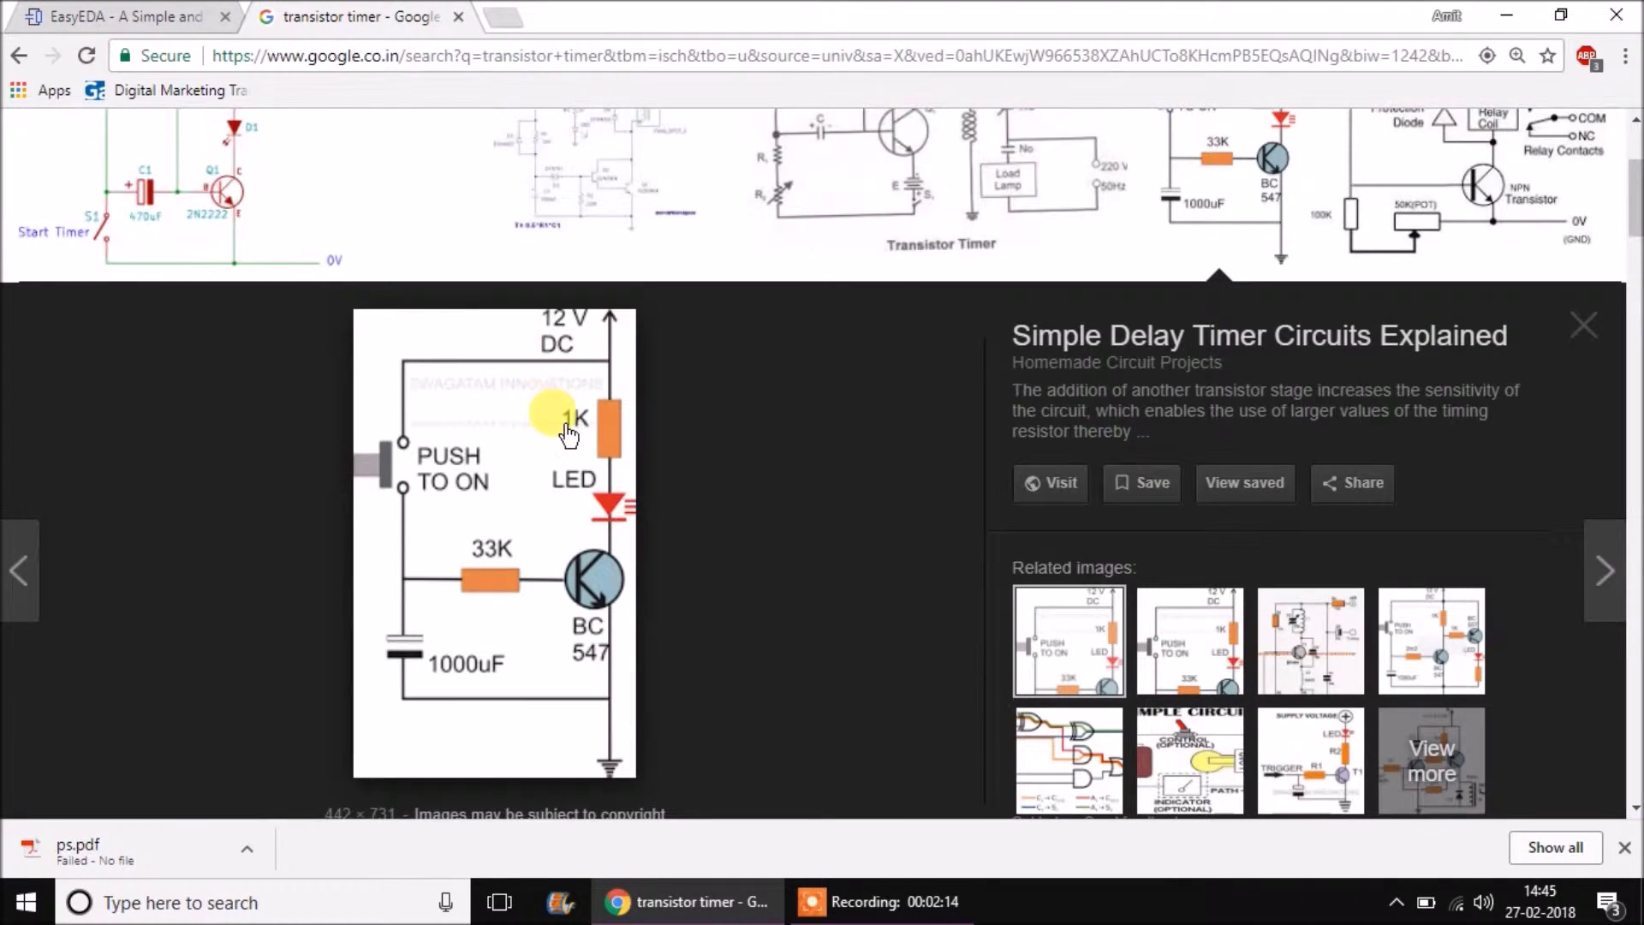
pyautogui.click(585, 612)
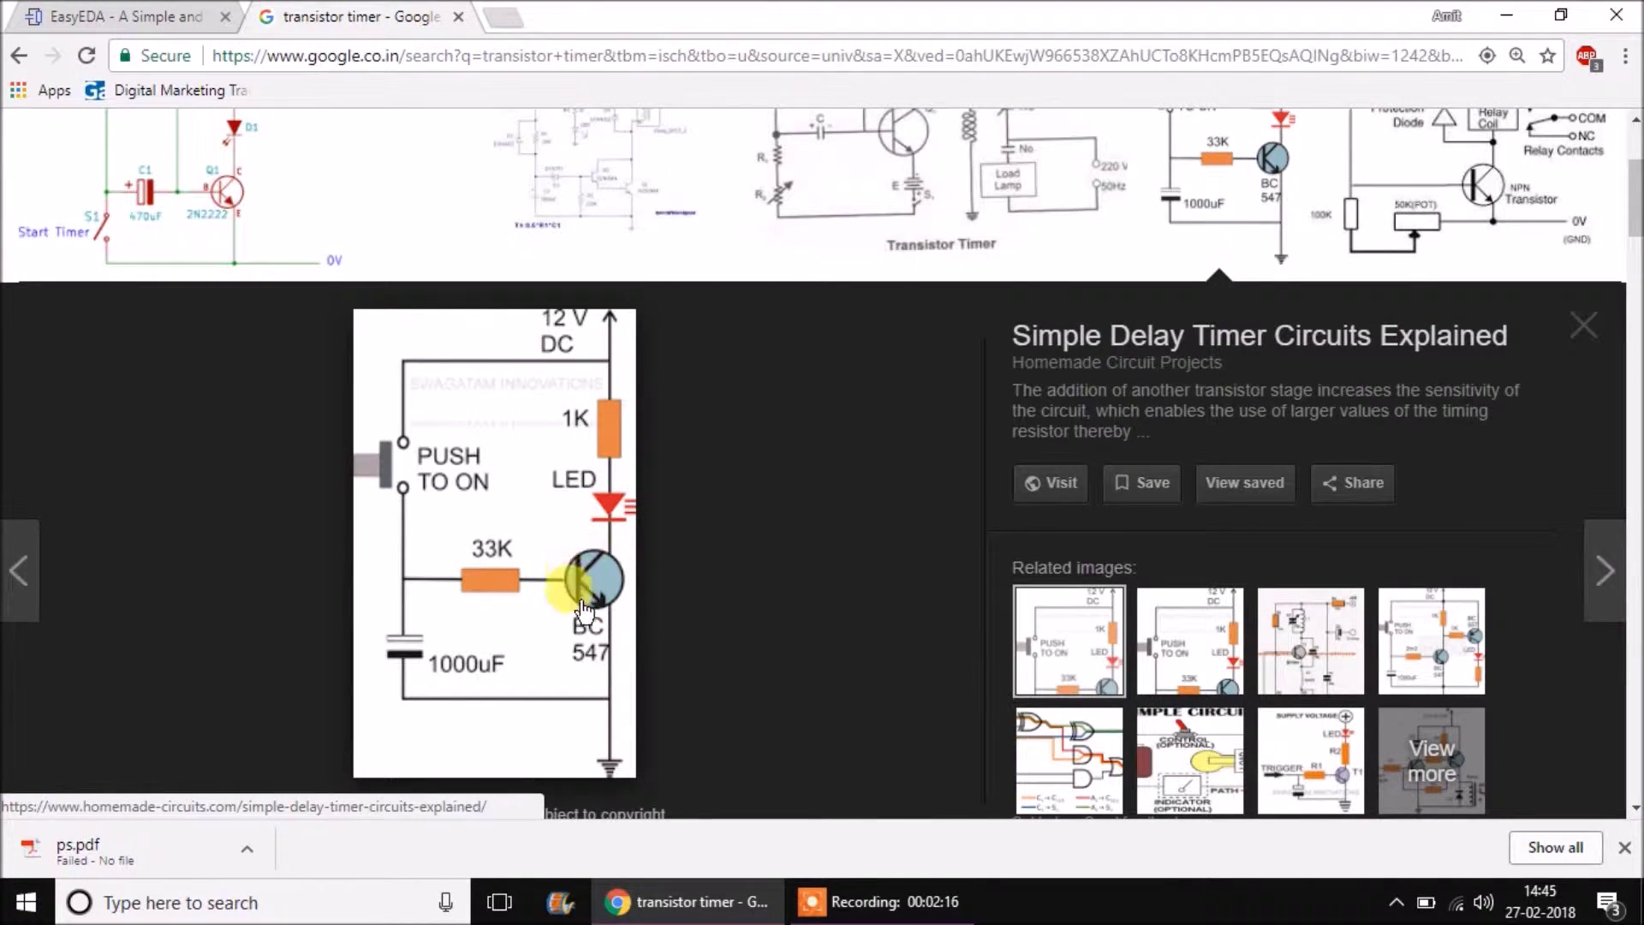
pyautogui.click(158, 16)
pyautogui.scroll(-10, 128, 368)
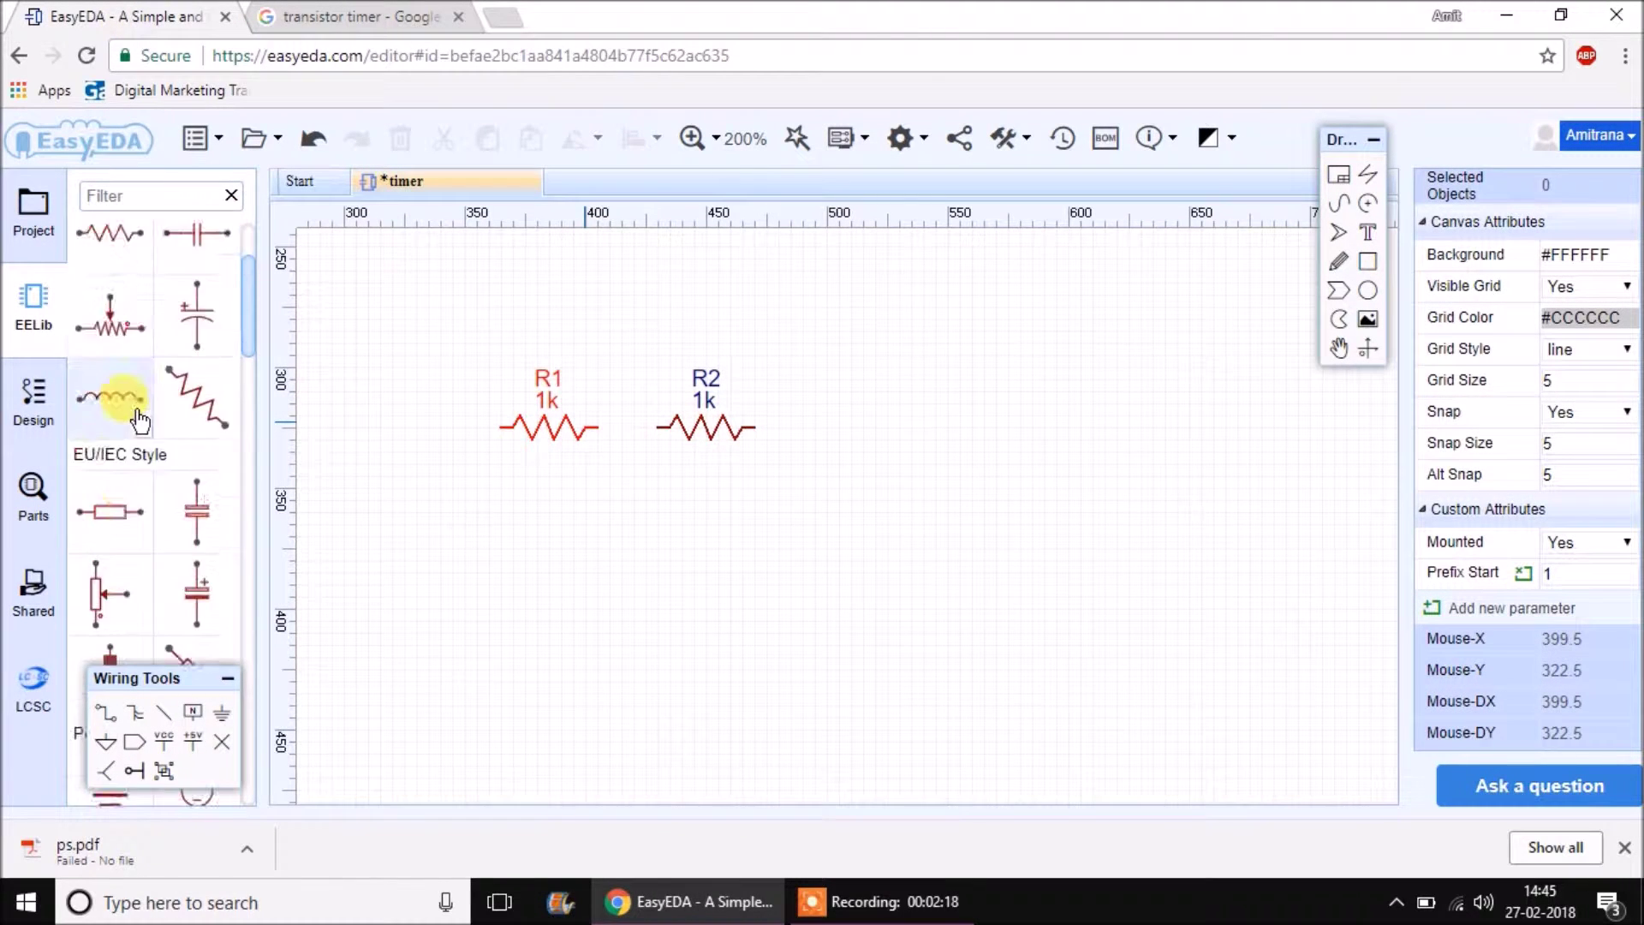
pyautogui.scroll(-10, 144, 419)
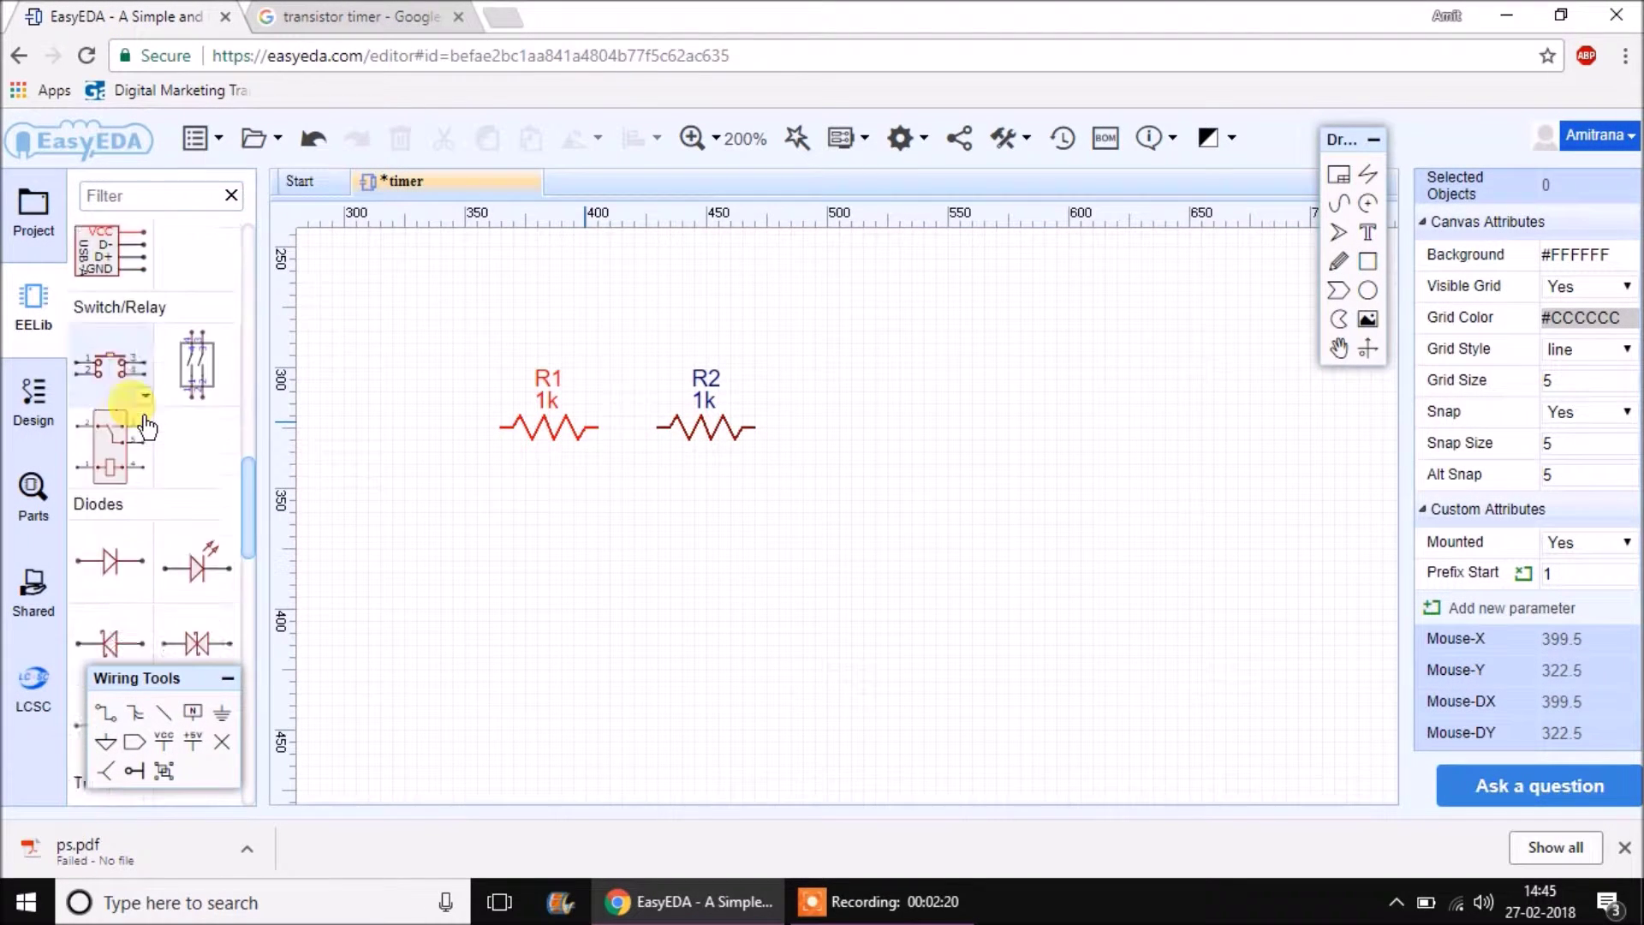
pyautogui.scroll(1, 116, 360)
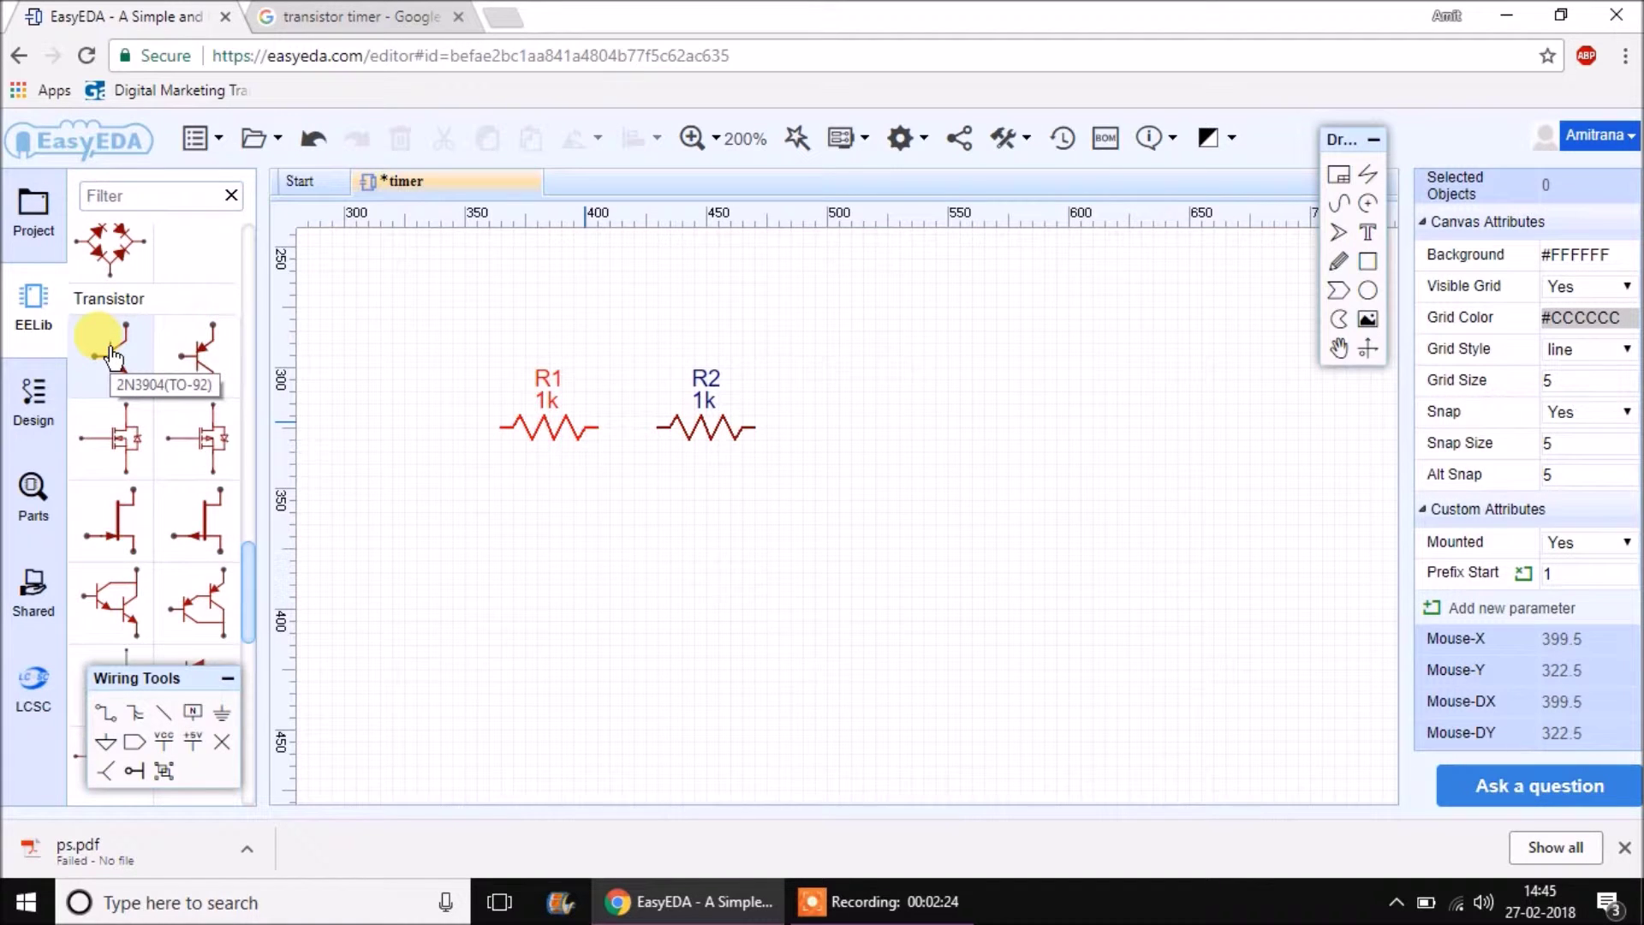
# Search the parts library for bc547 and pick the BC547B in the TO92-INLINE package.
pyautogui.click(26, 495)
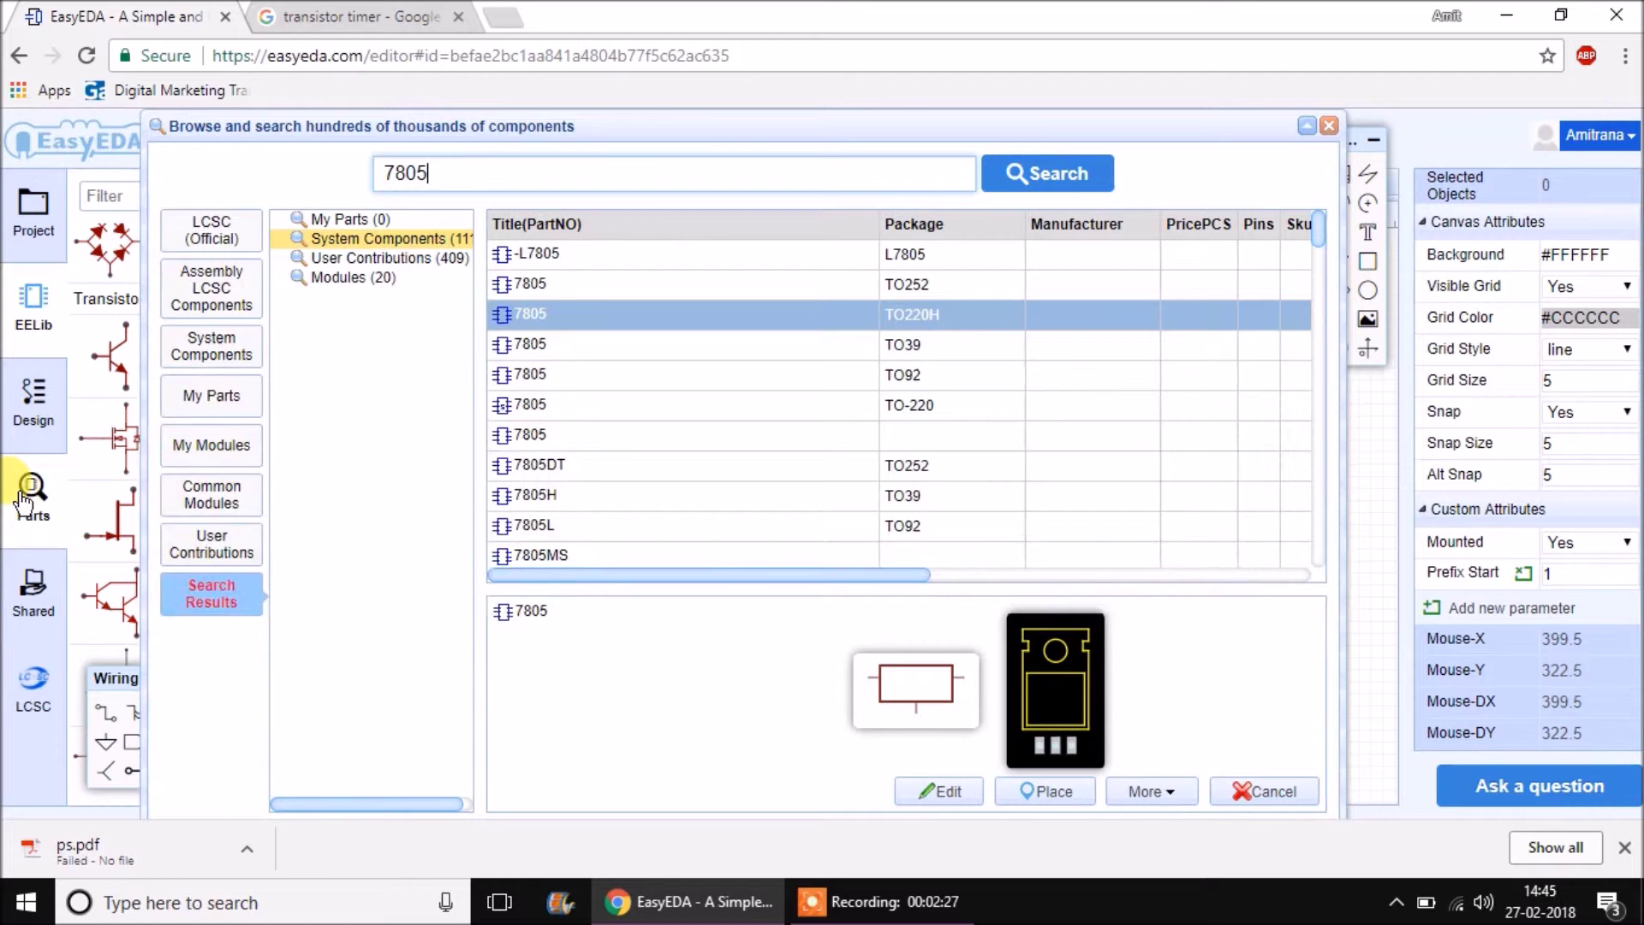
pyautogui.doubleClick(588, 179)
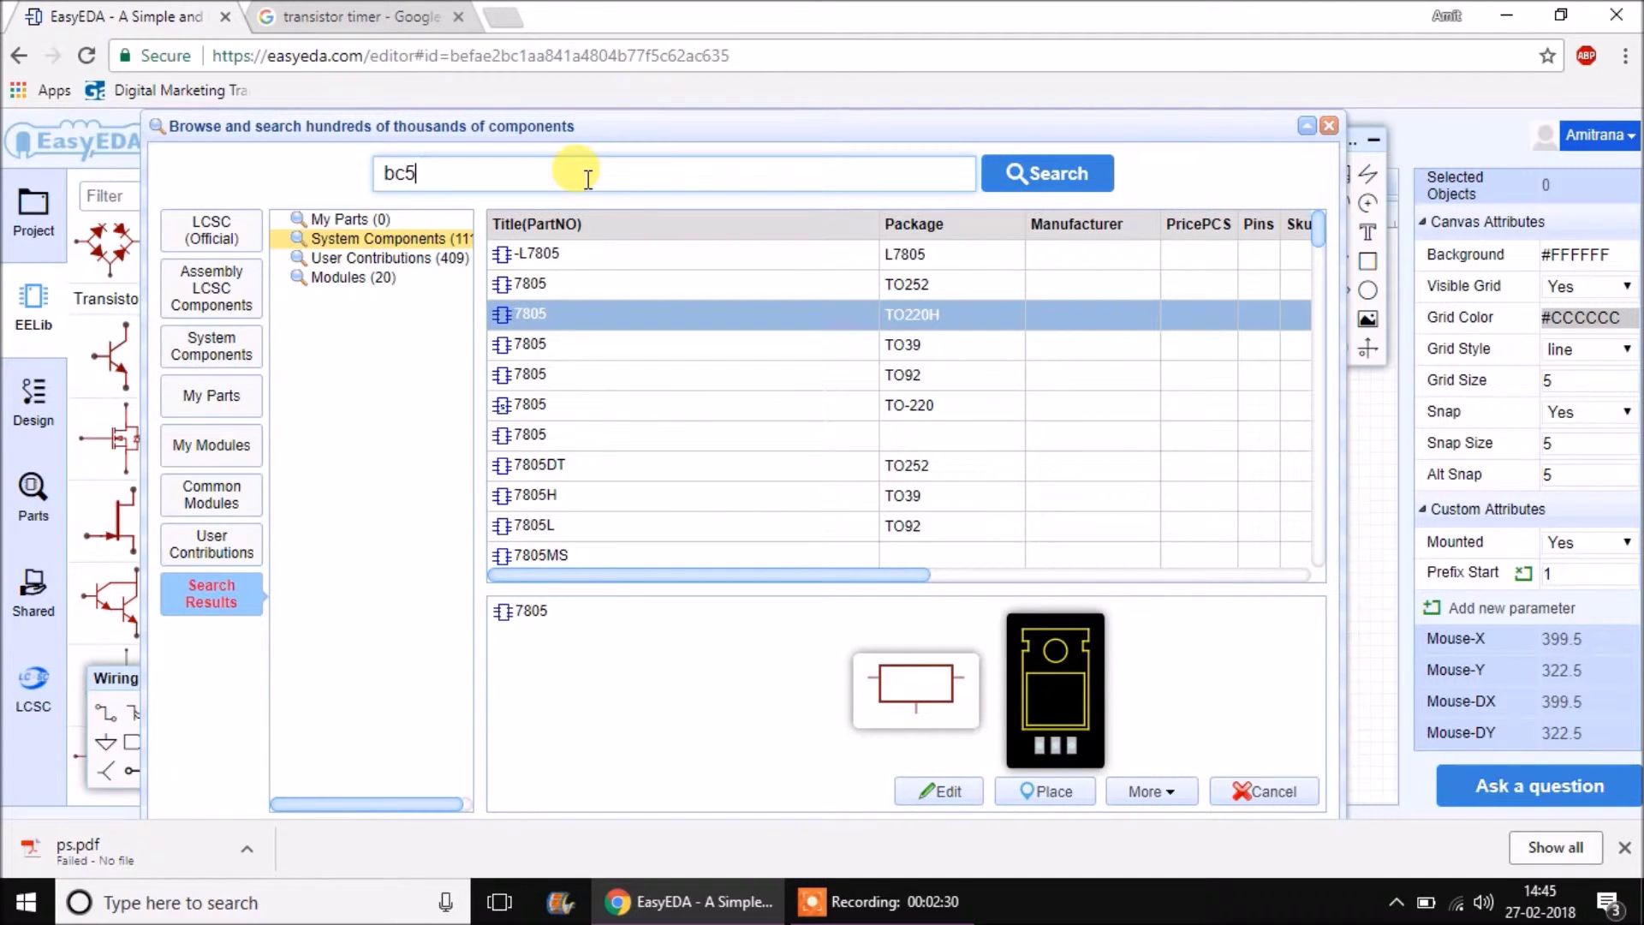
pyautogui.press('Return')
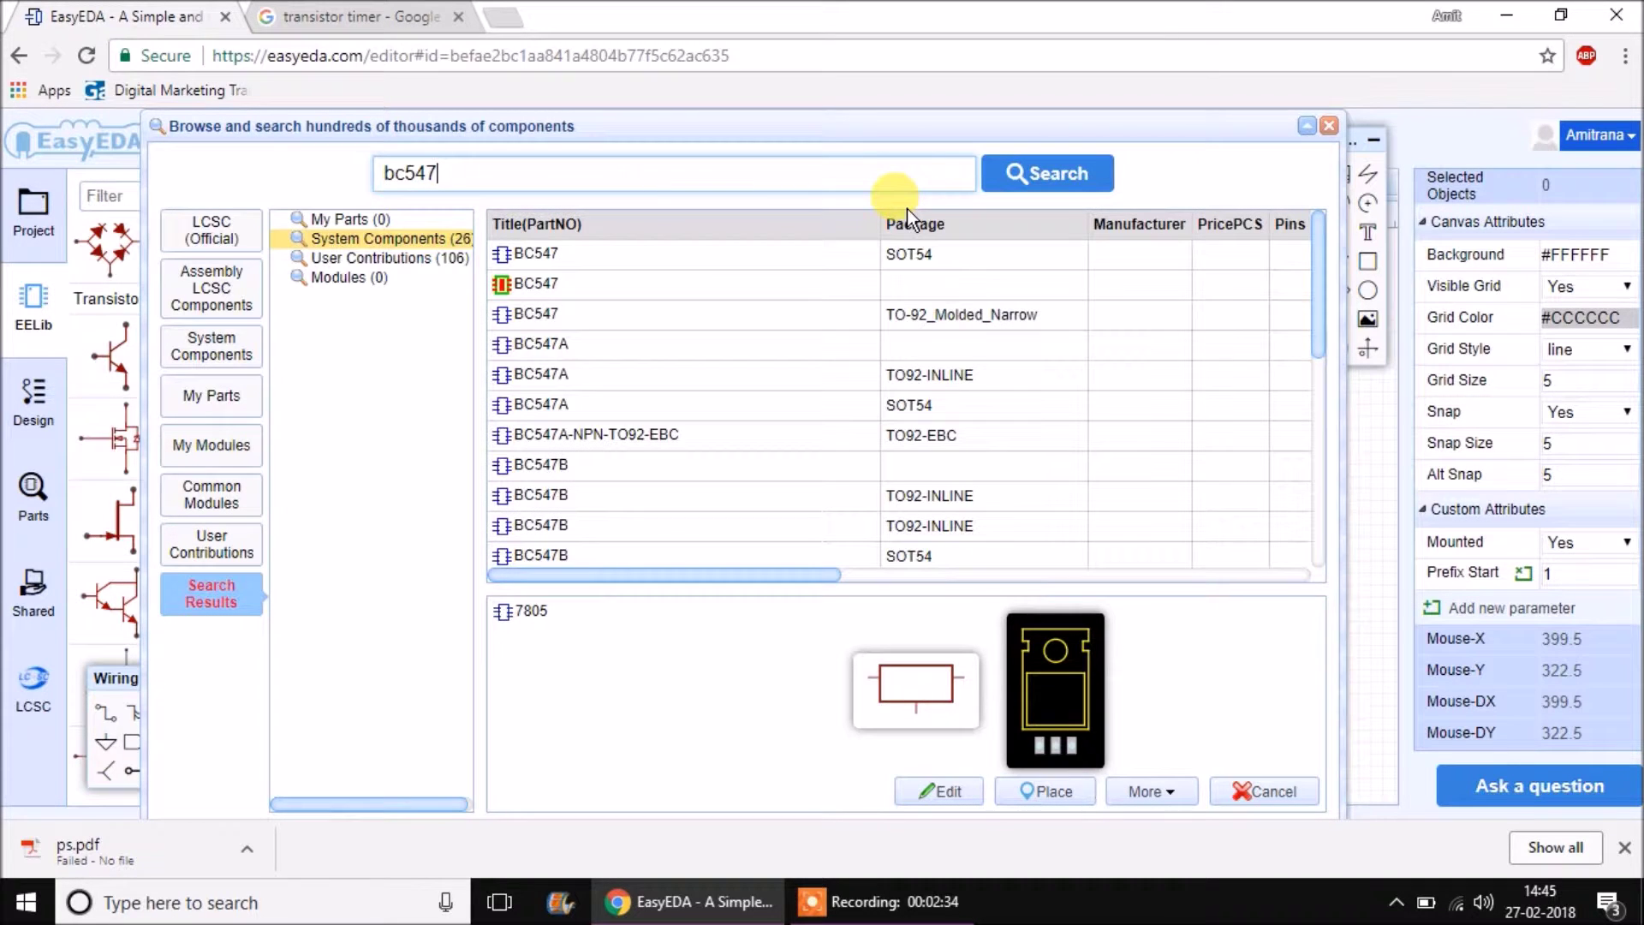
pyautogui.click(638, 254)
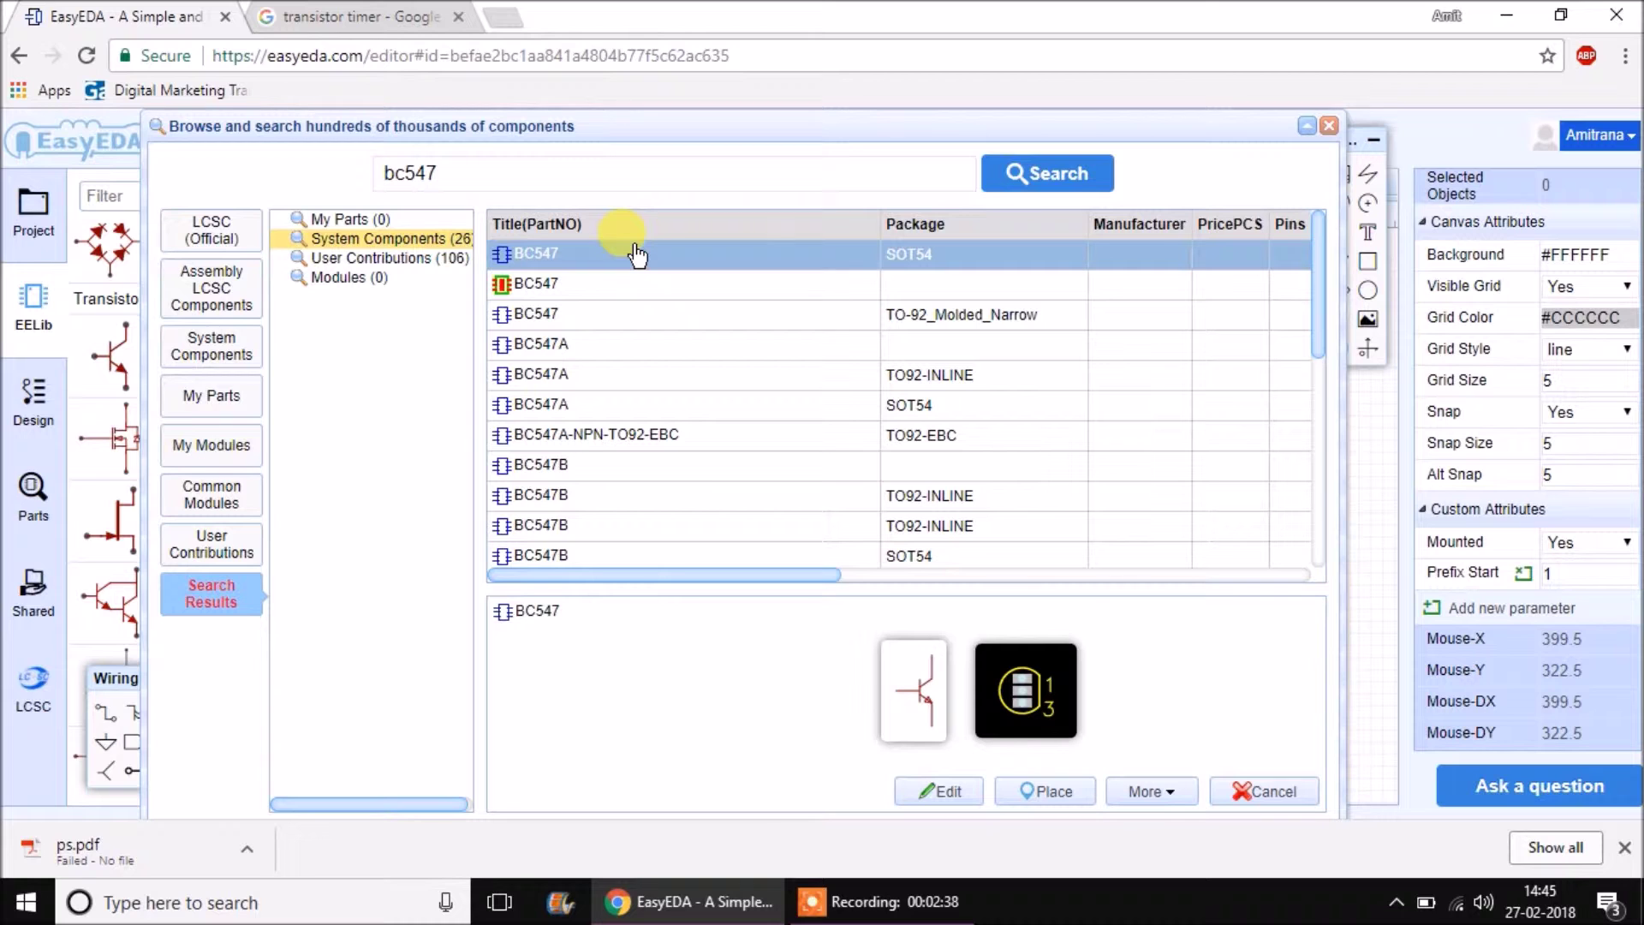
pyautogui.click(622, 343)
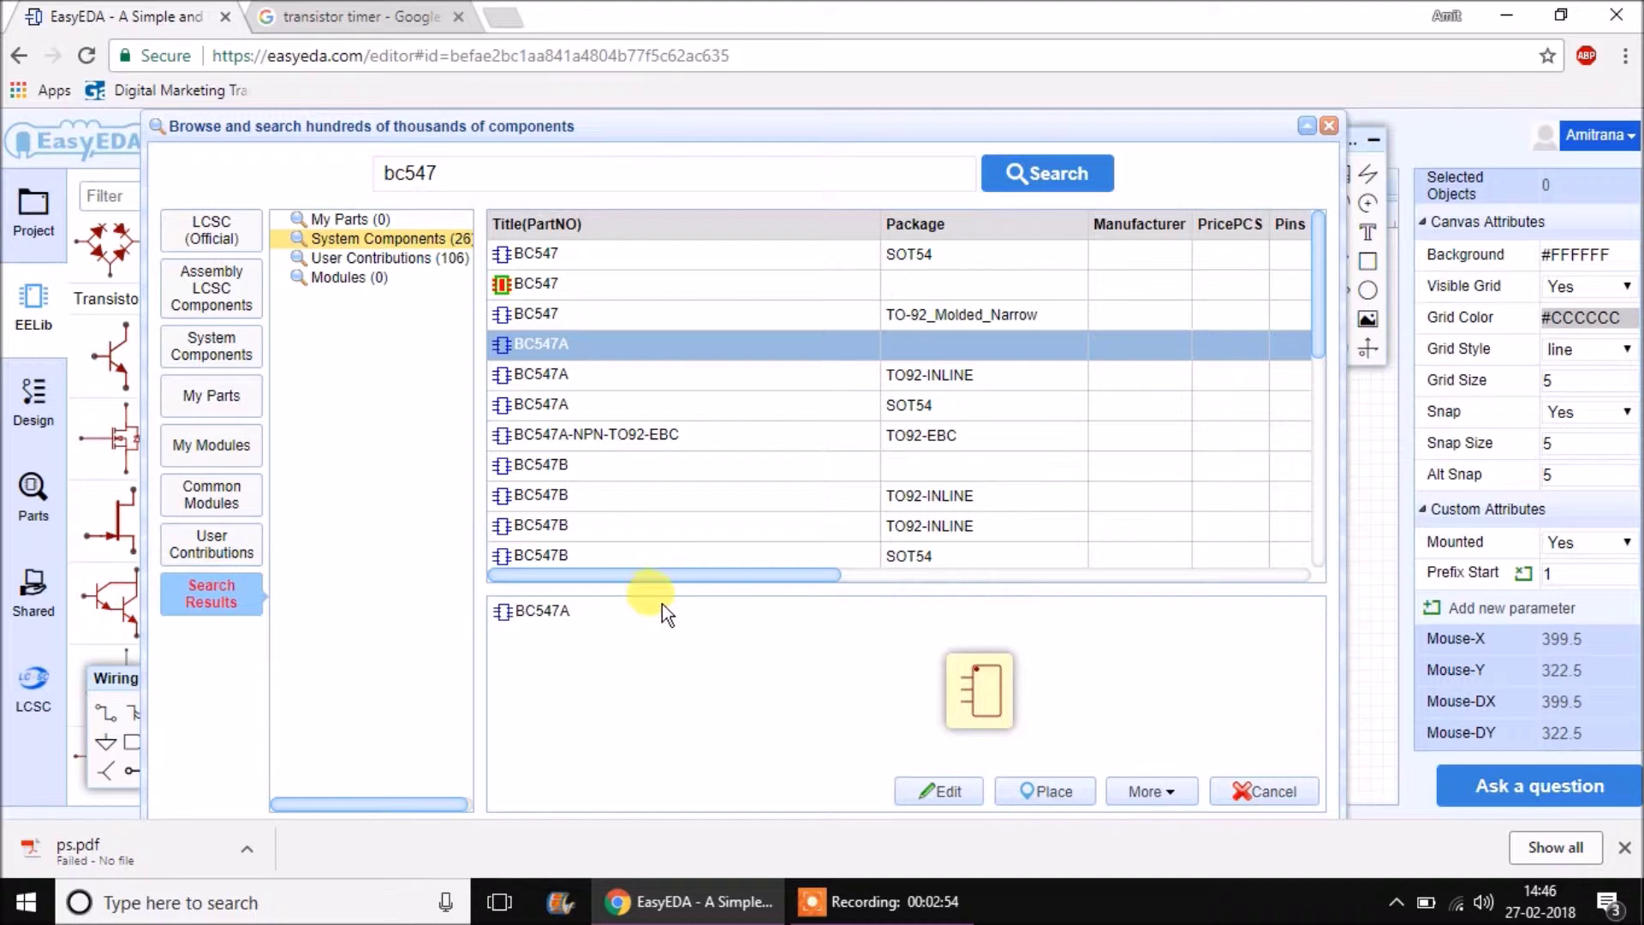
pyautogui.click(634, 512)
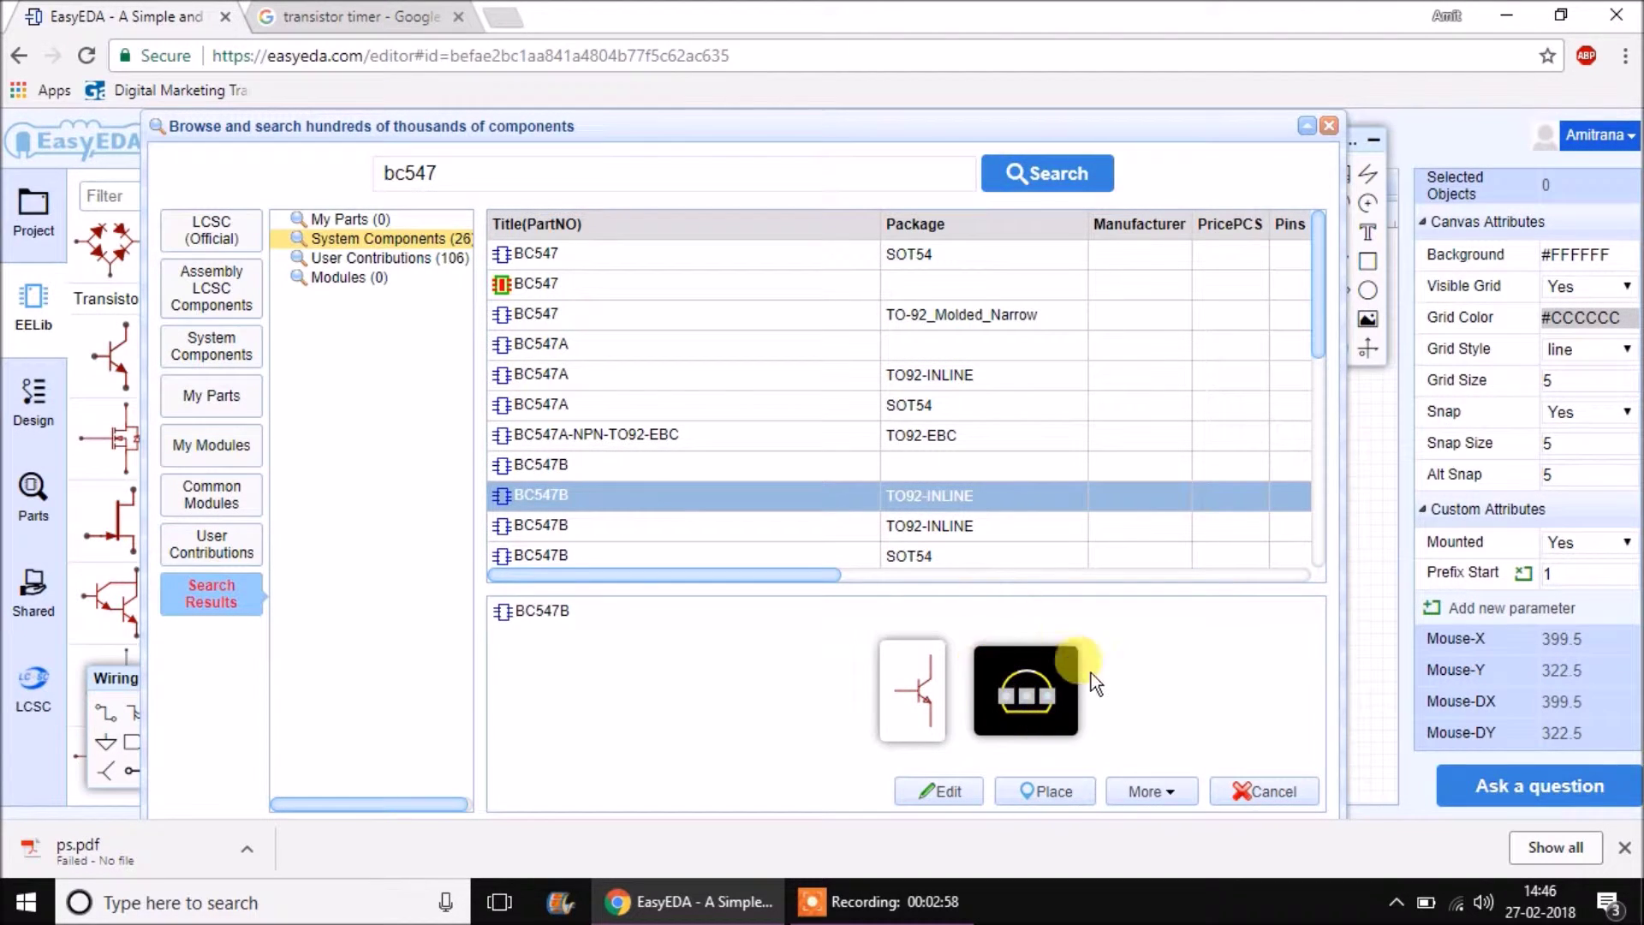
pyautogui.click(908, 502)
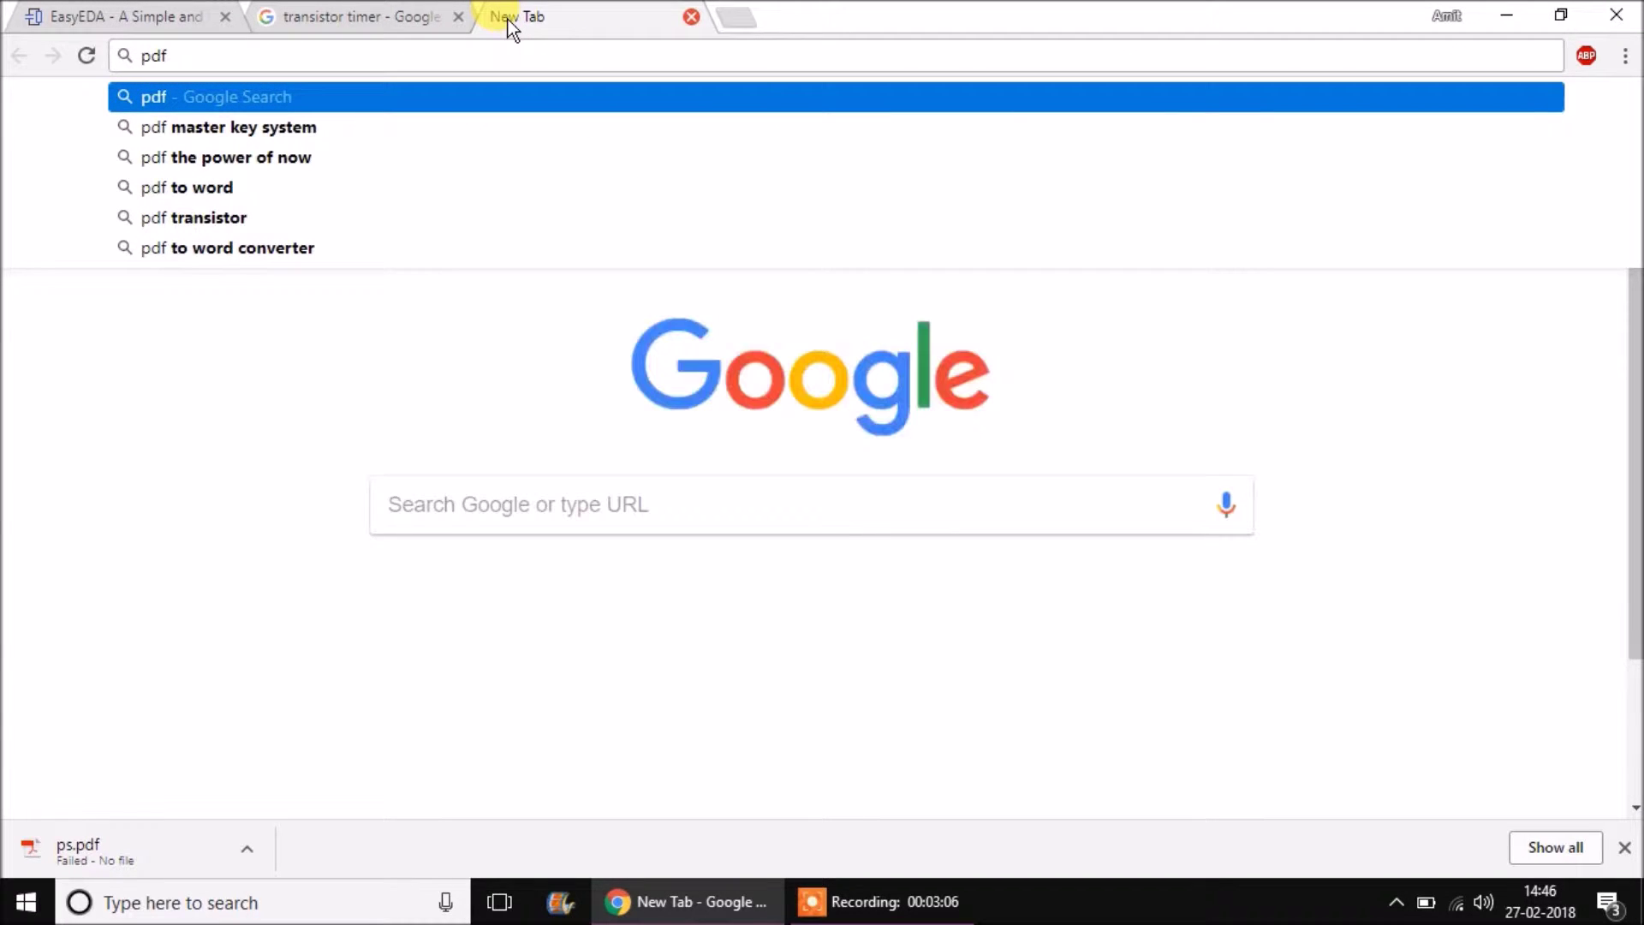
# Search 'pdf bc547', download the sparkfun BC547 datasheet as BC546.pdf, and open it.
pyautogui.write('bc547&oq=pdf+bc547&aqs=chrome..69i57j0l5.3868j0j7&sourceid=chrome&ie=UTF-8')
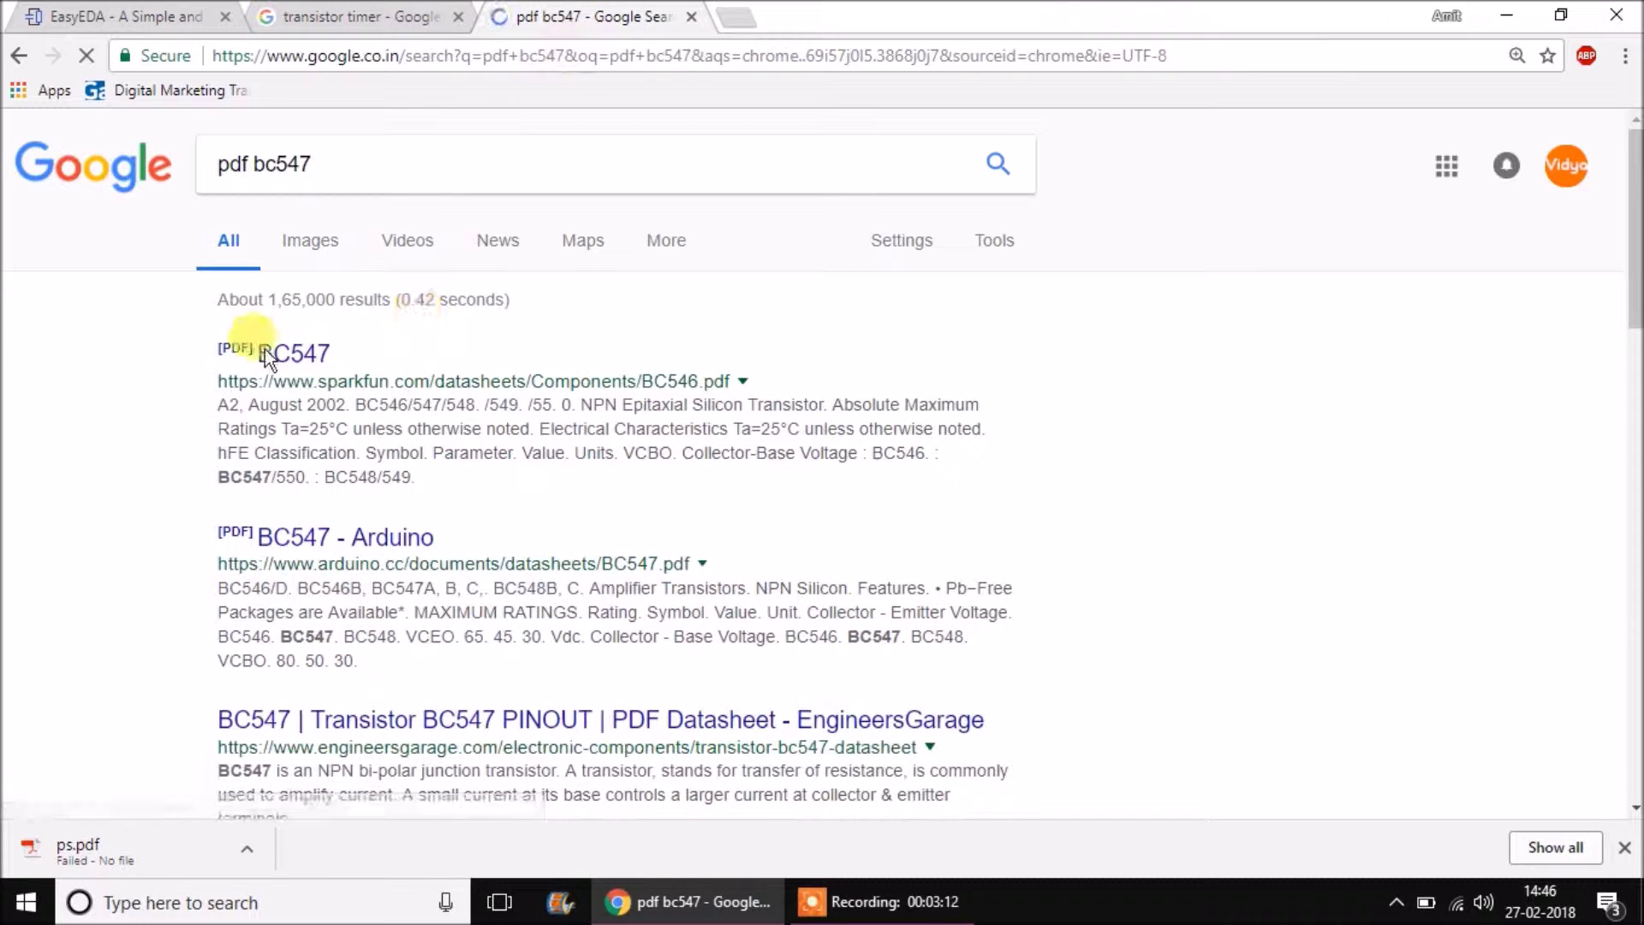
pyautogui.click(308, 360)
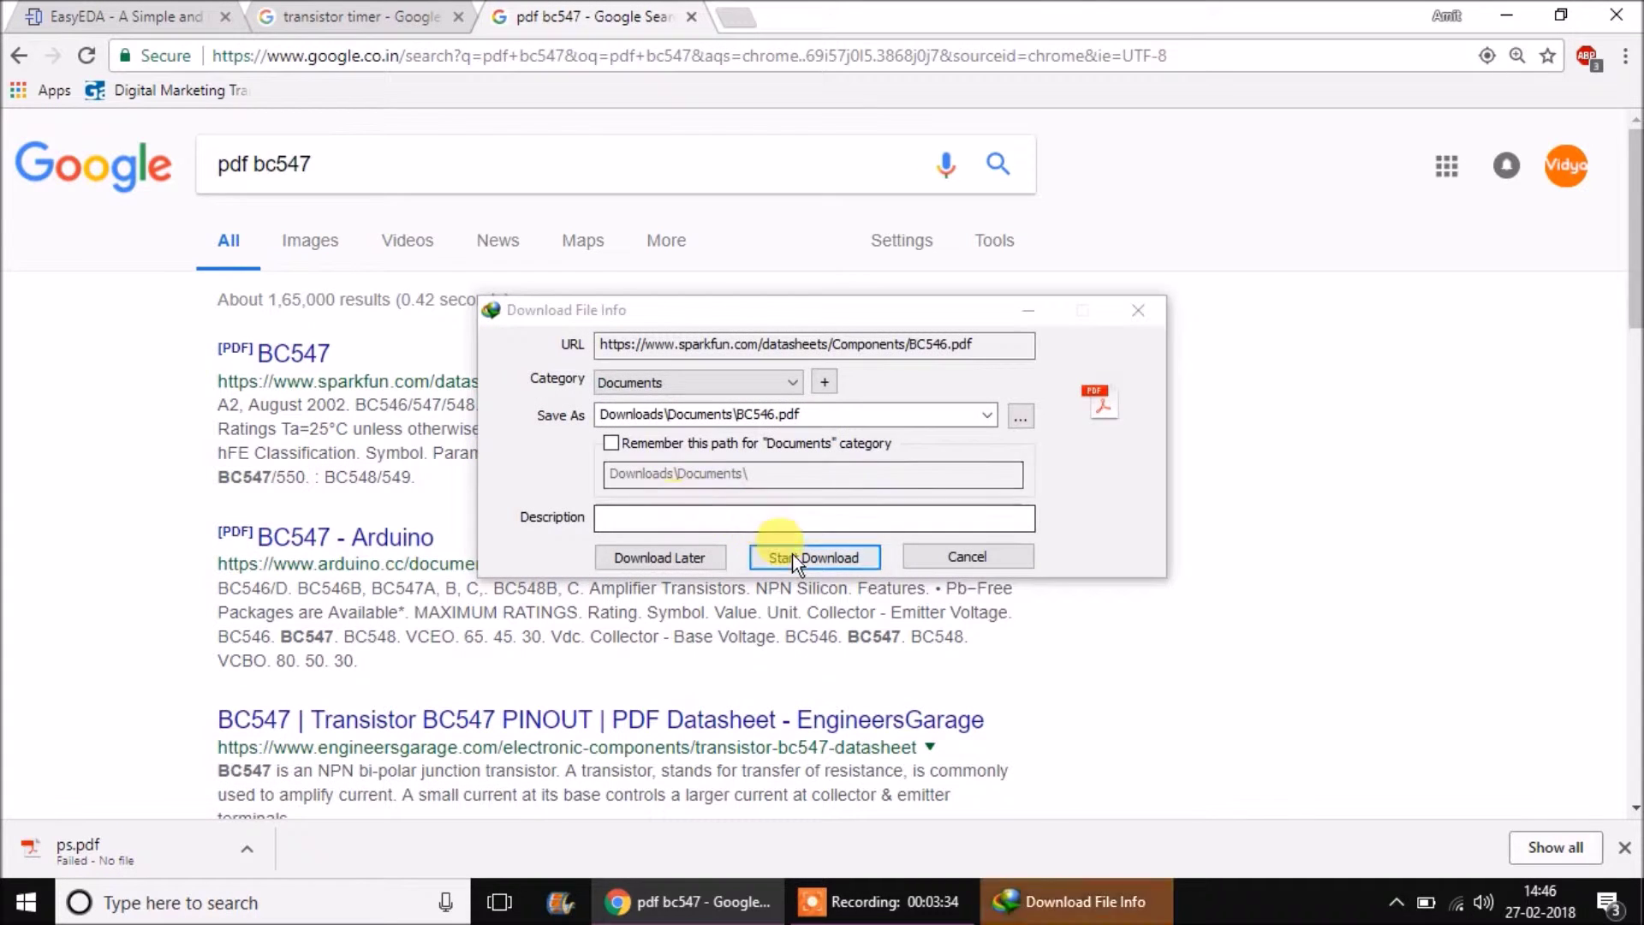
pyautogui.click(793, 555)
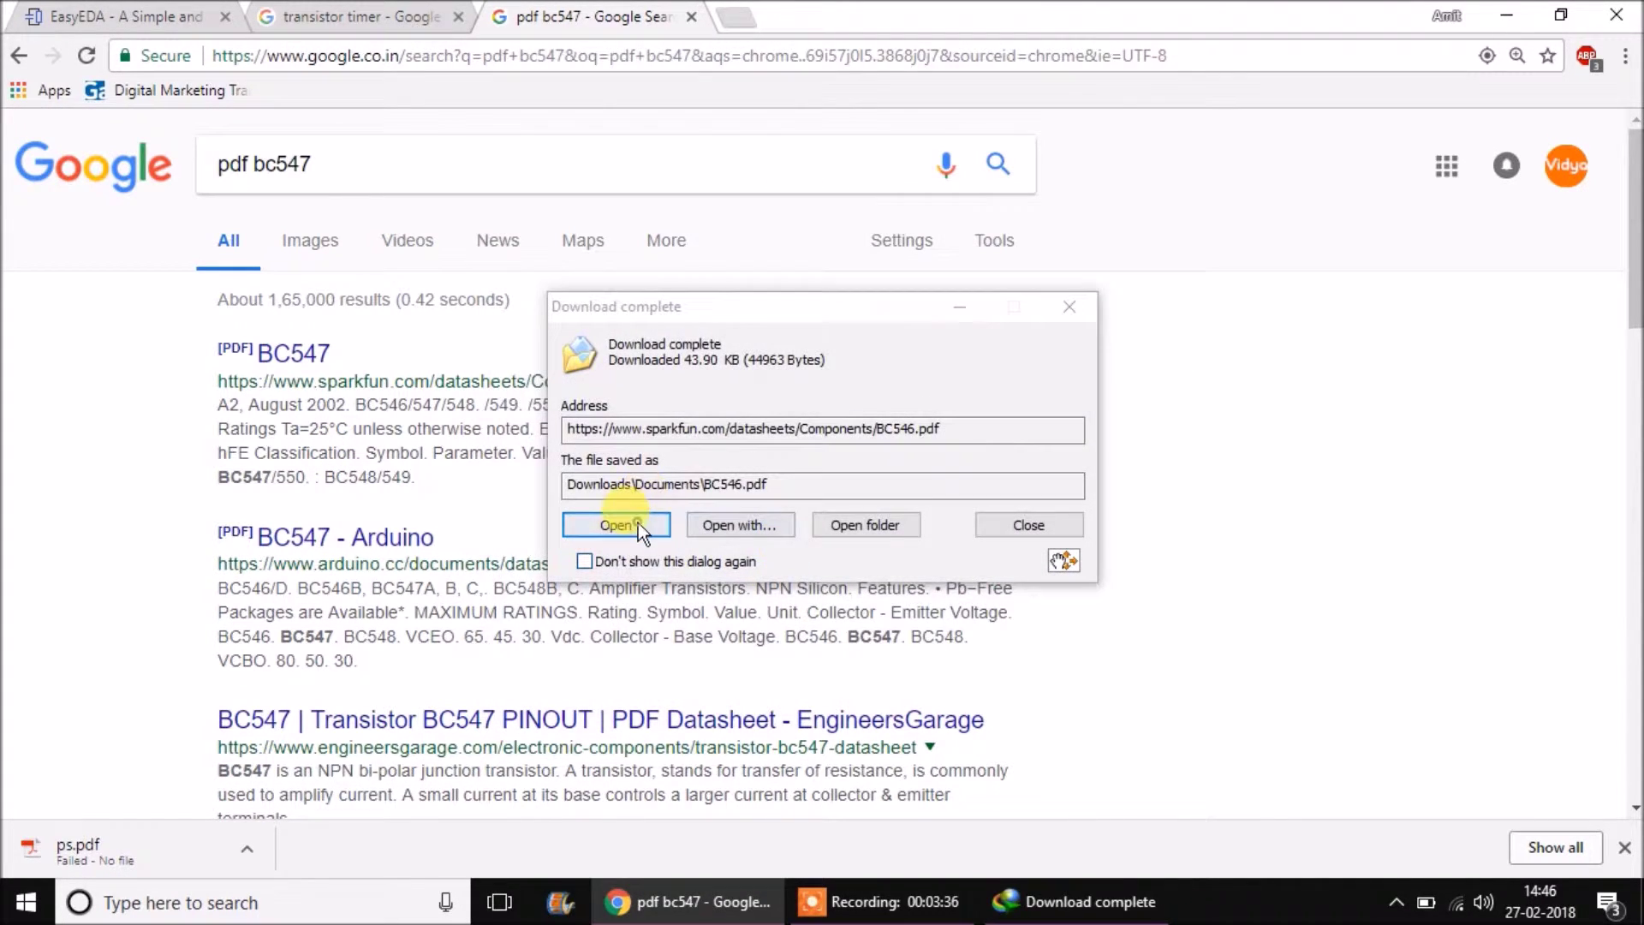
pyautogui.click(639, 522)
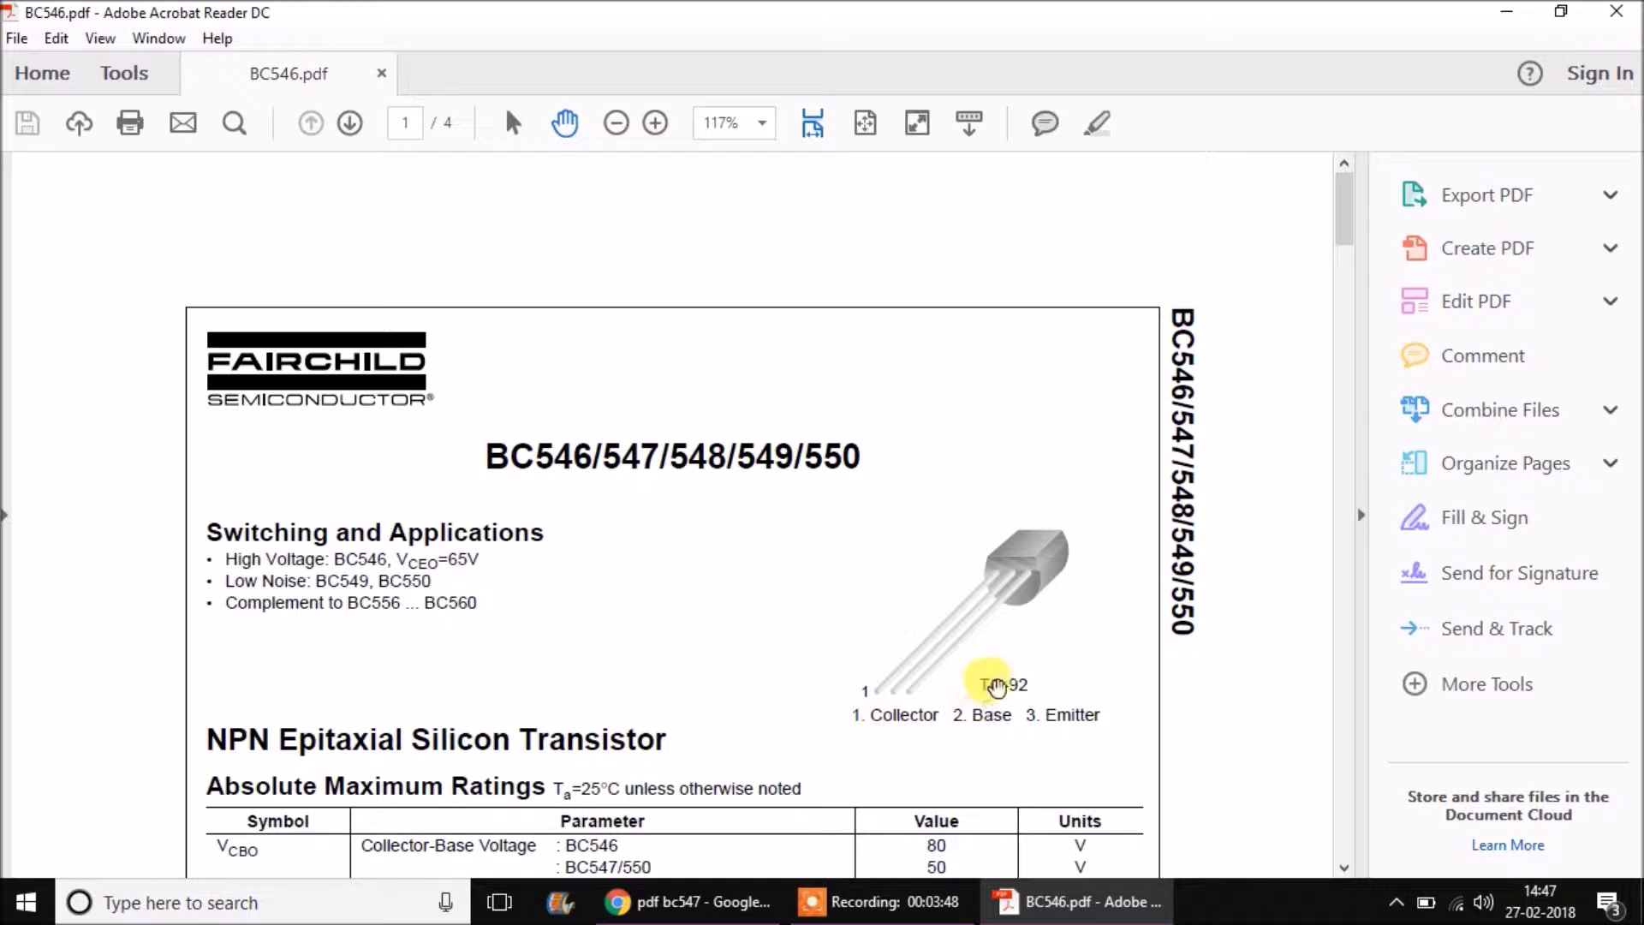
# Leave the BC546 datasheet and return through Chrome to the EasyEDA BC547 part search.
pyautogui.click(689, 901)
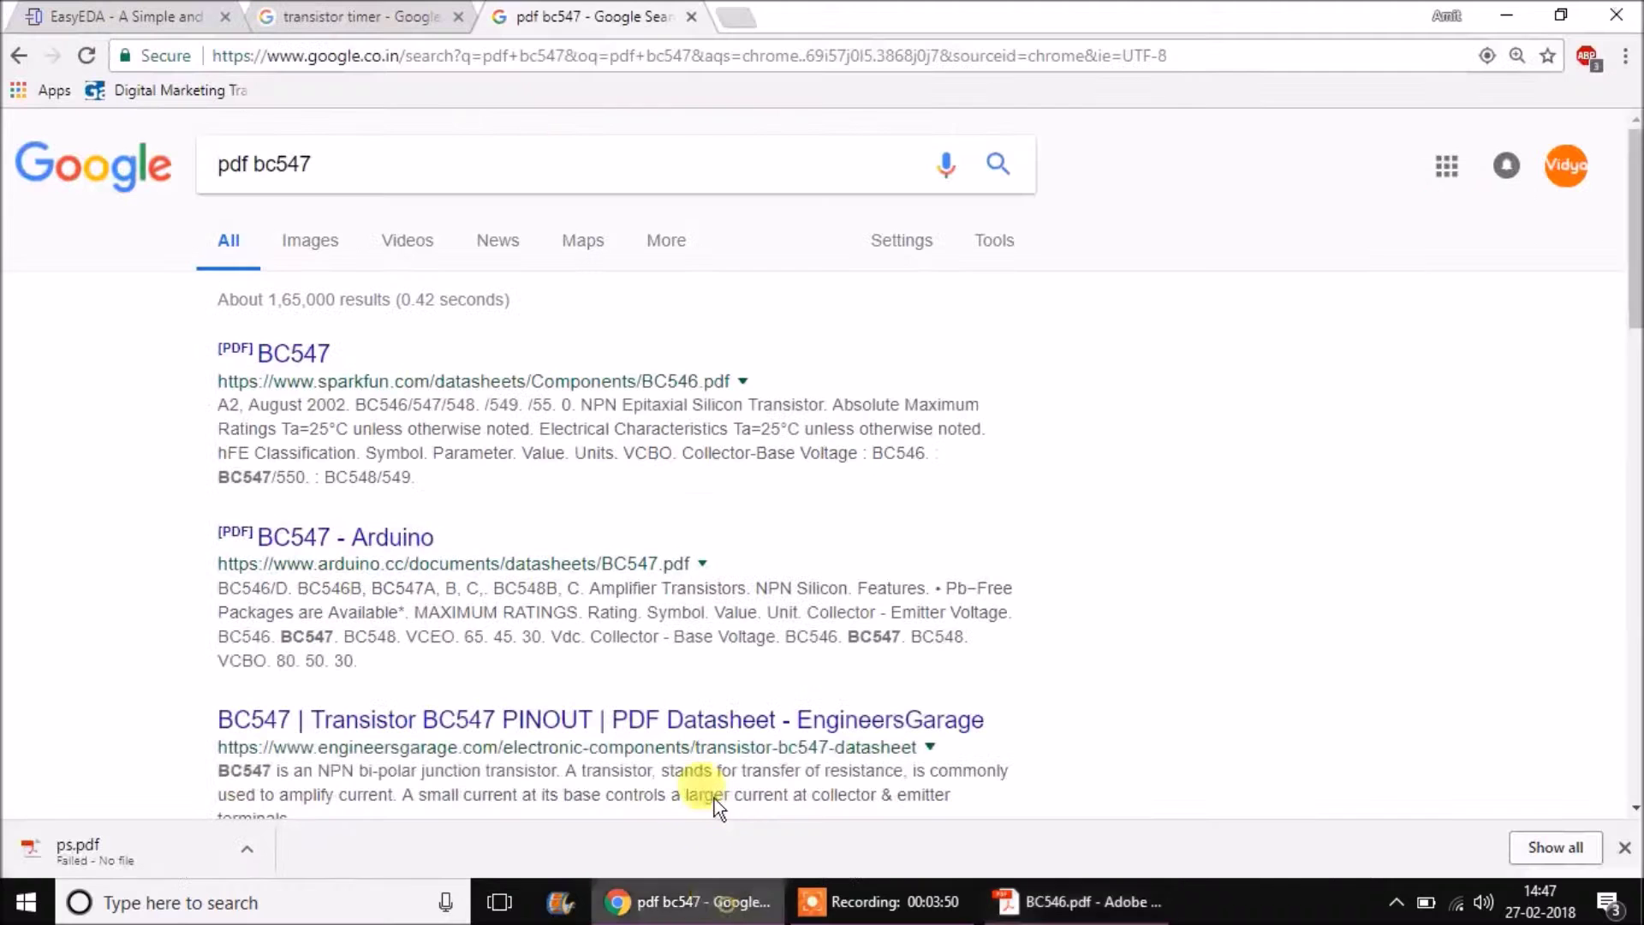
pyautogui.click(360, 16)
pyautogui.click(128, 16)
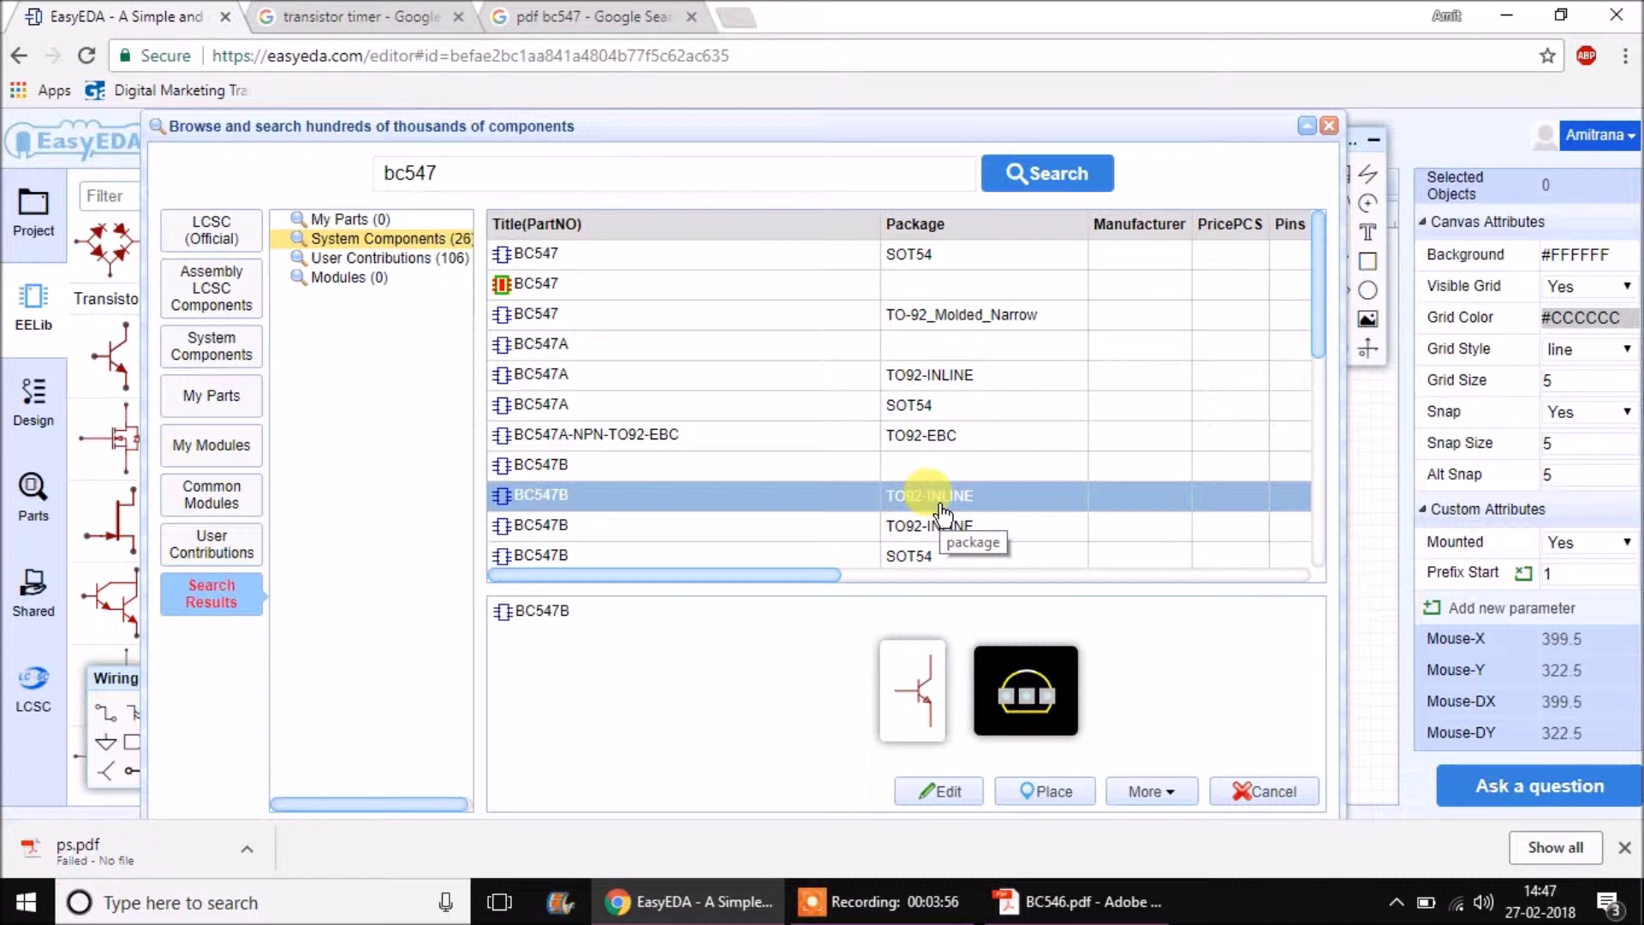
# Place the BC547B as Q1 below the resistors, then stop placing further copies.
pyautogui.click(1051, 788)
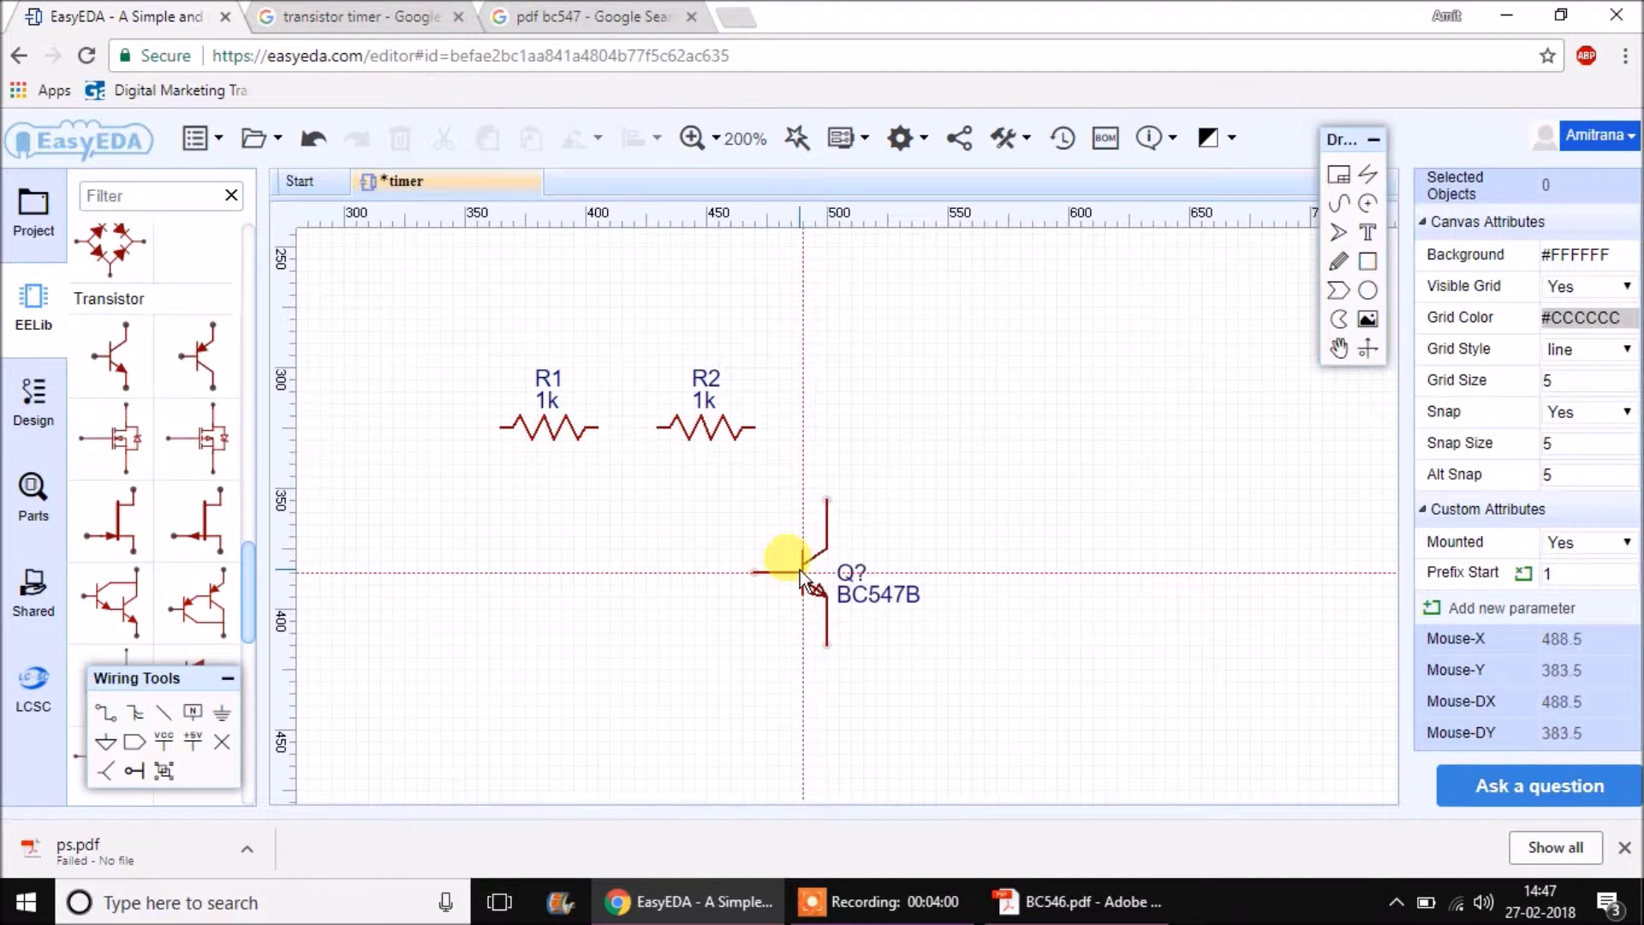
pyautogui.click(800, 569)
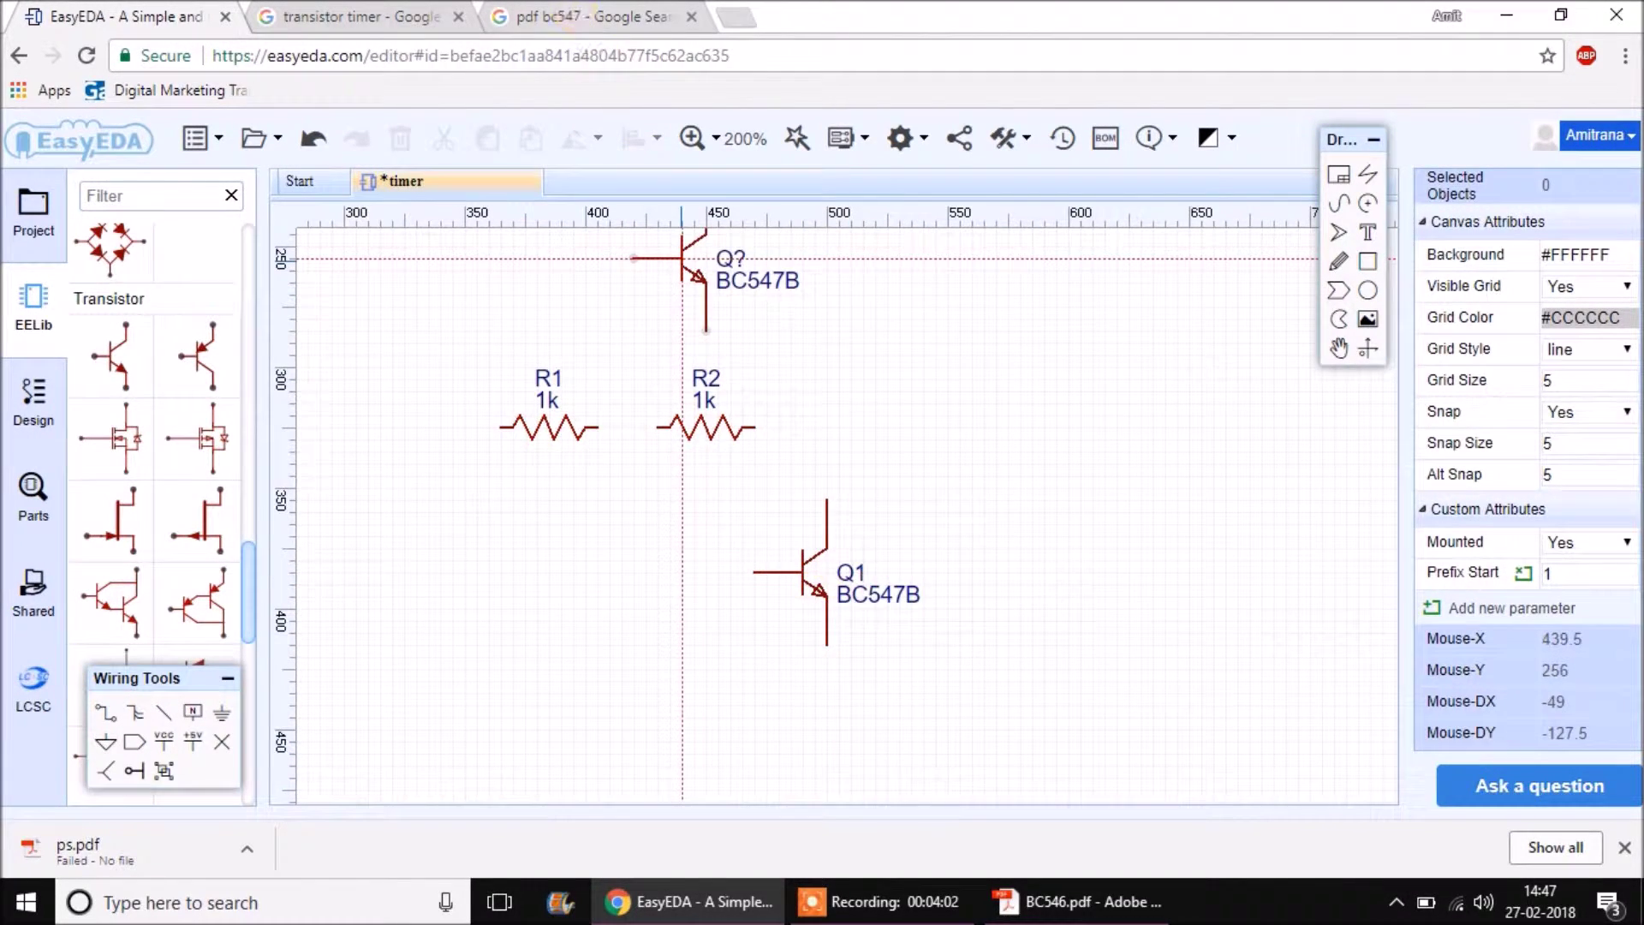
pyautogui.hotkey('ctrl', '3')
pyautogui.hotkey('ctrl', '2')
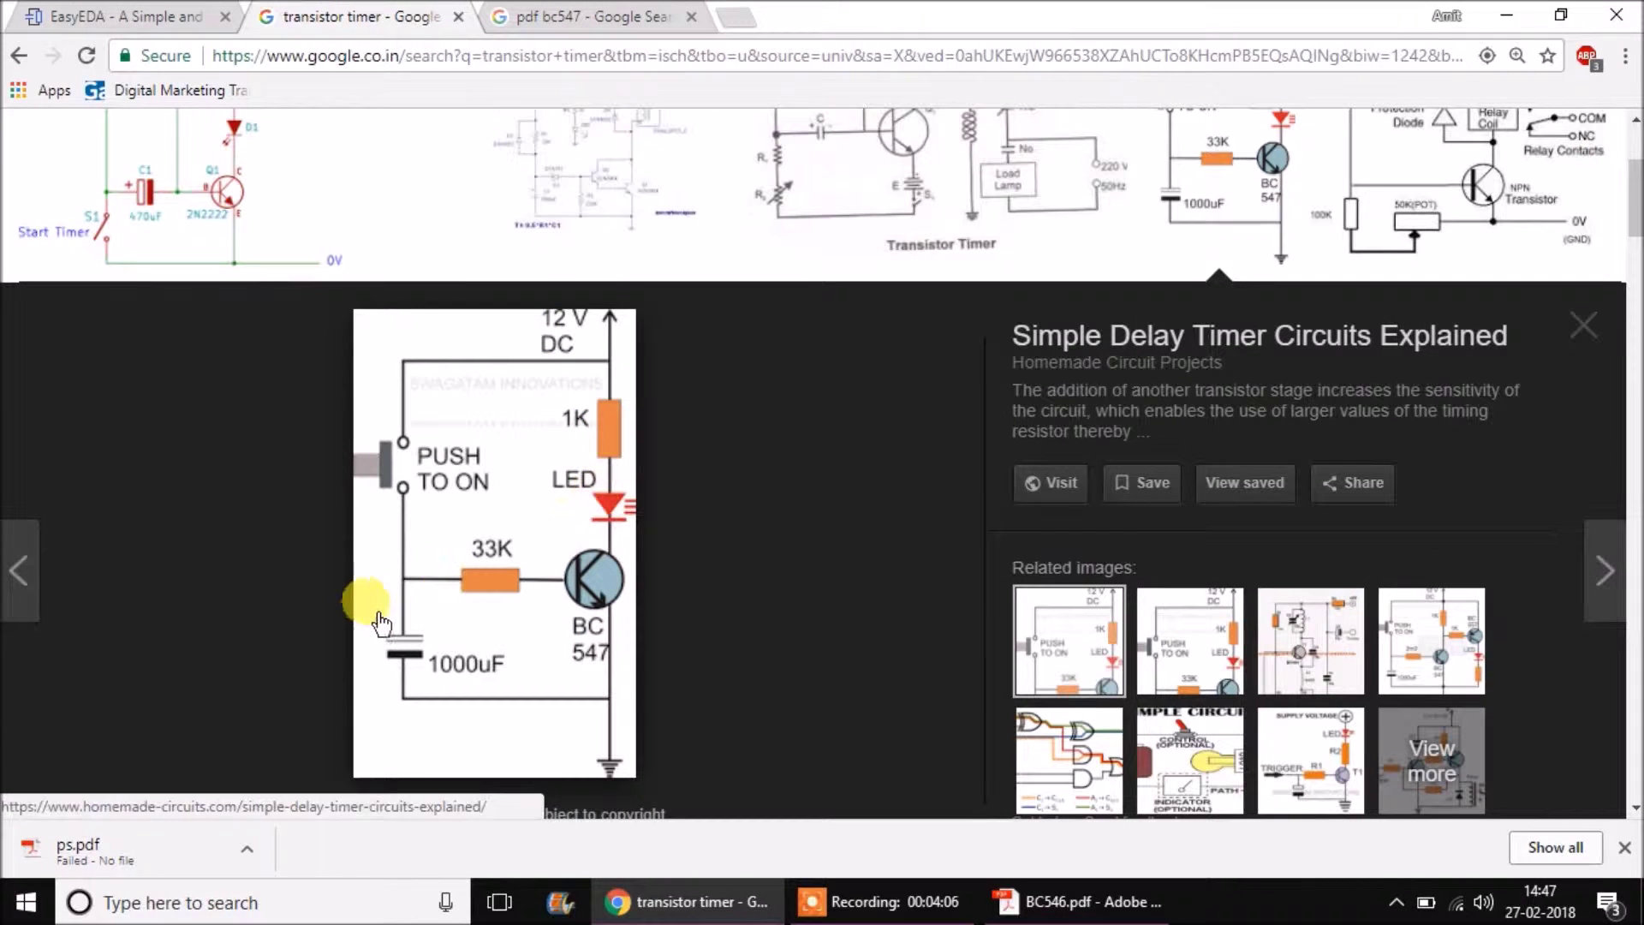
pyautogui.click(128, 17)
pyautogui.press('Escape')
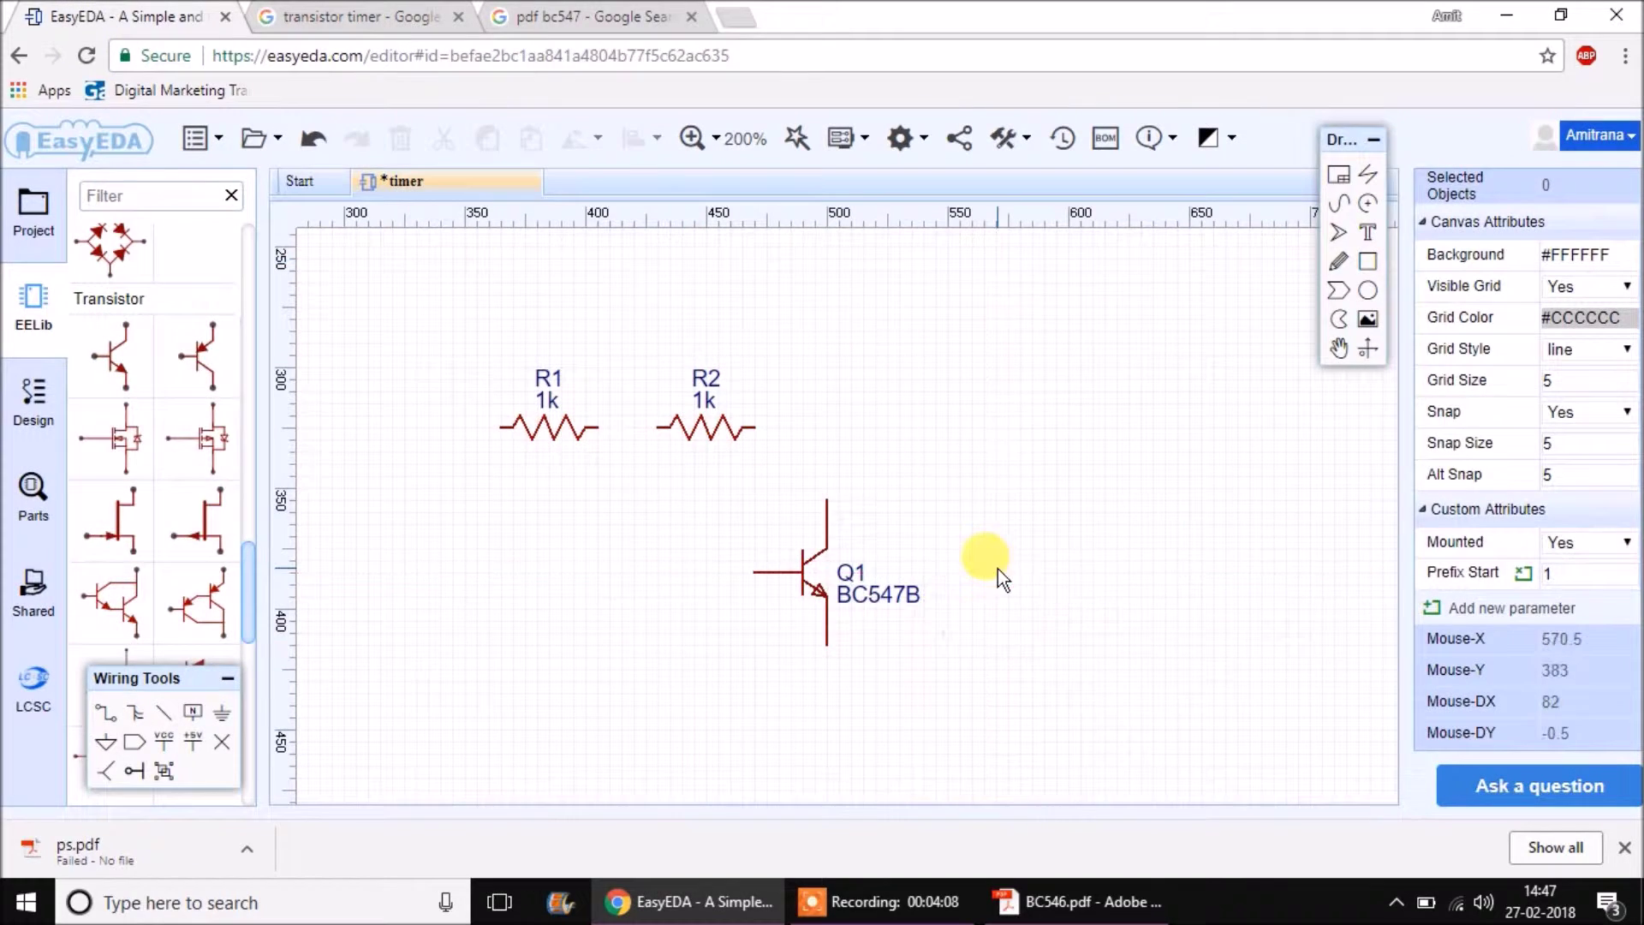
# Search 1000uf and place the 1000UF-25V(PTH) capacitor as C1 left of Q1.
pyautogui.click(32, 487)
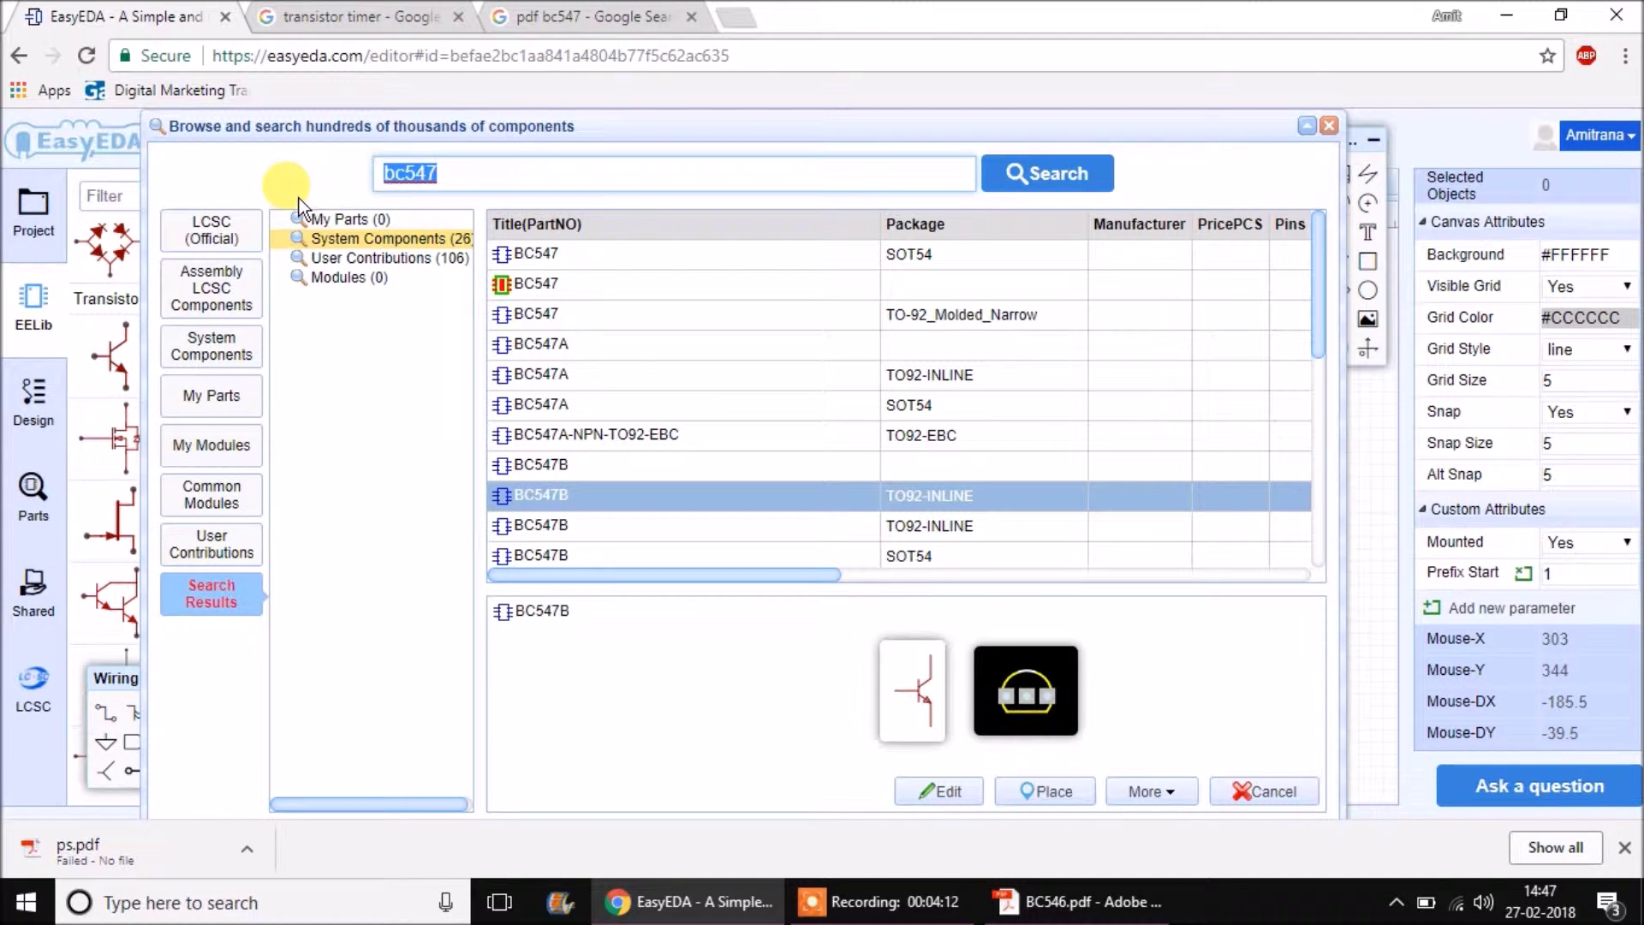
pyautogui.write('1000uf')
pyautogui.press('Return')
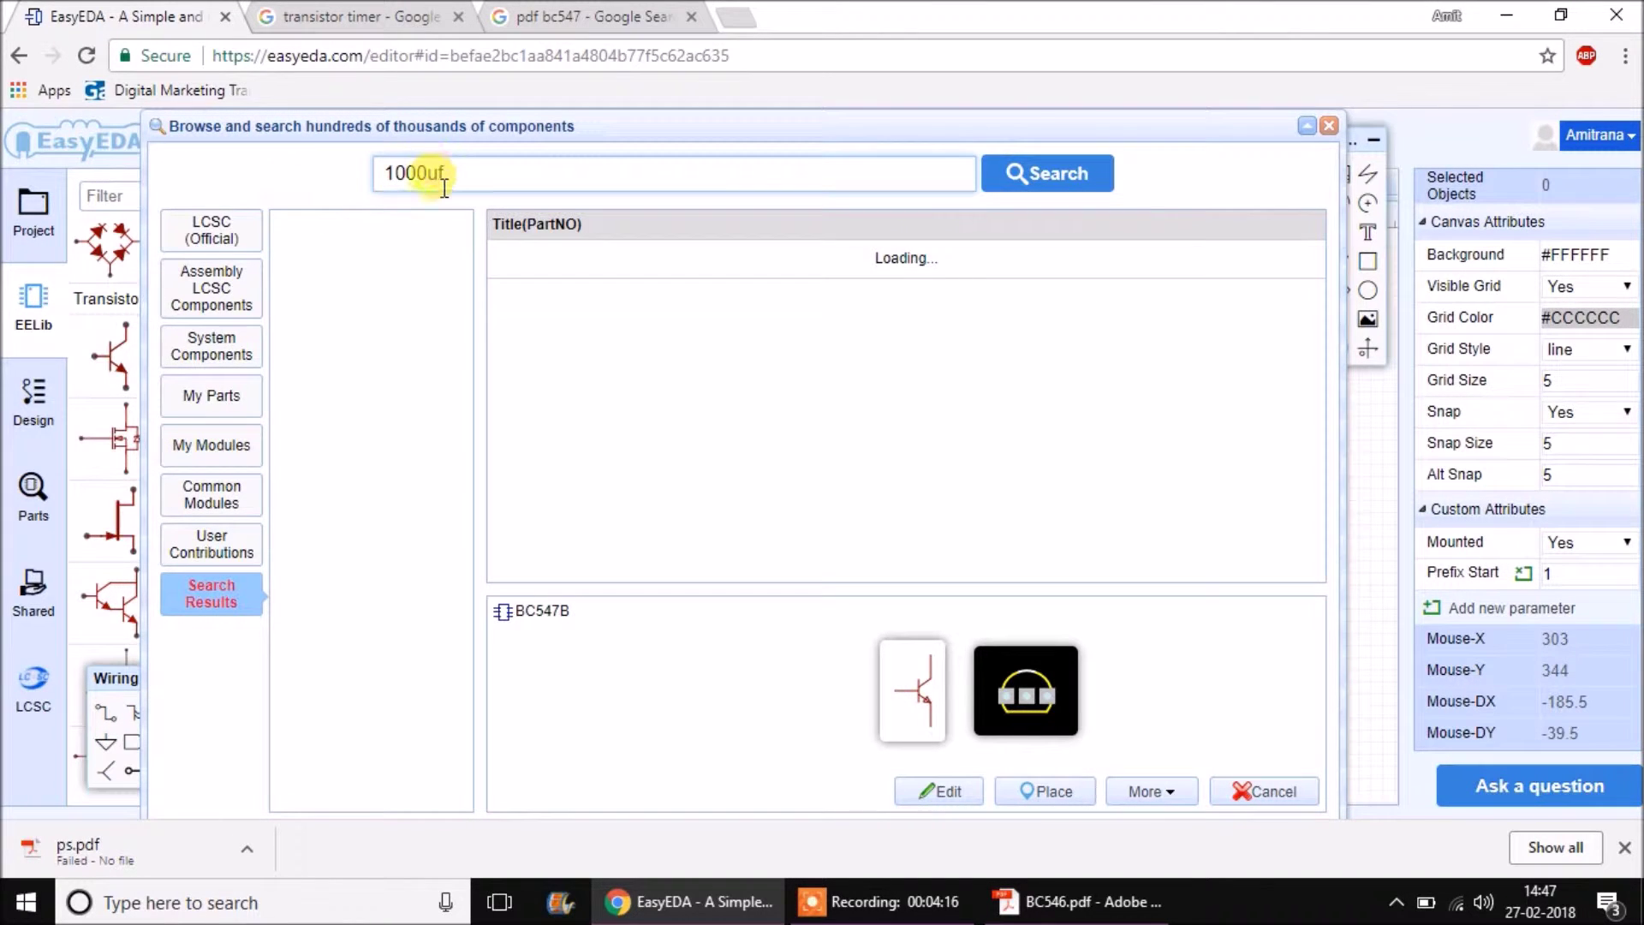
pyautogui.click(552, 254)
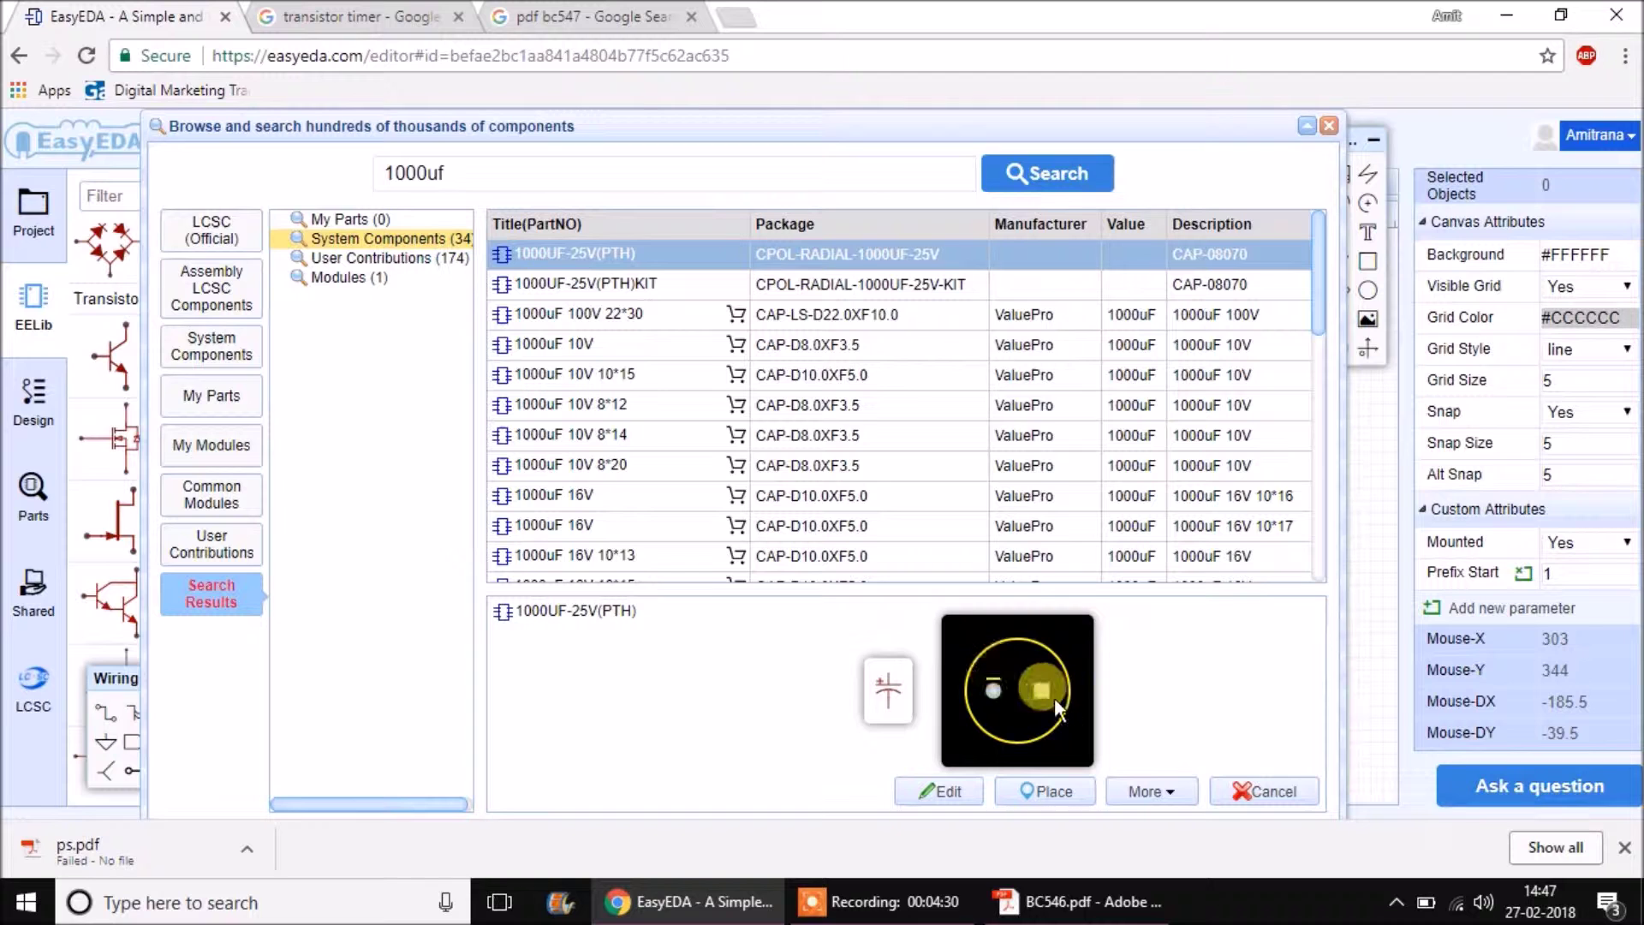
pyautogui.click(1019, 790)
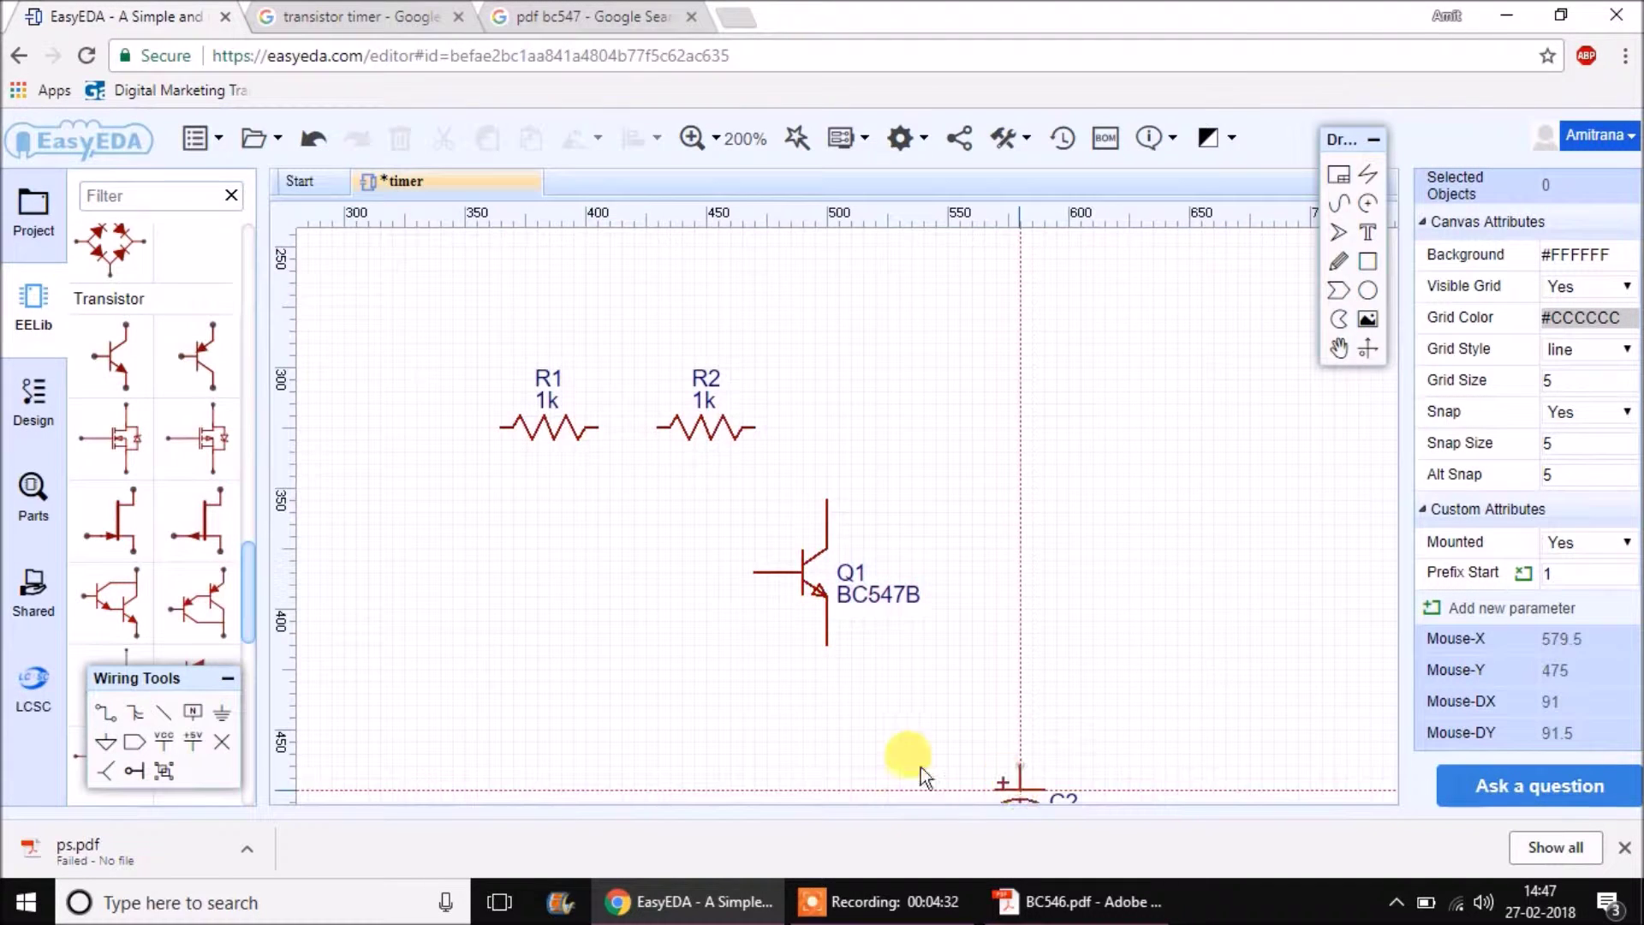
pyautogui.click(562, 610)
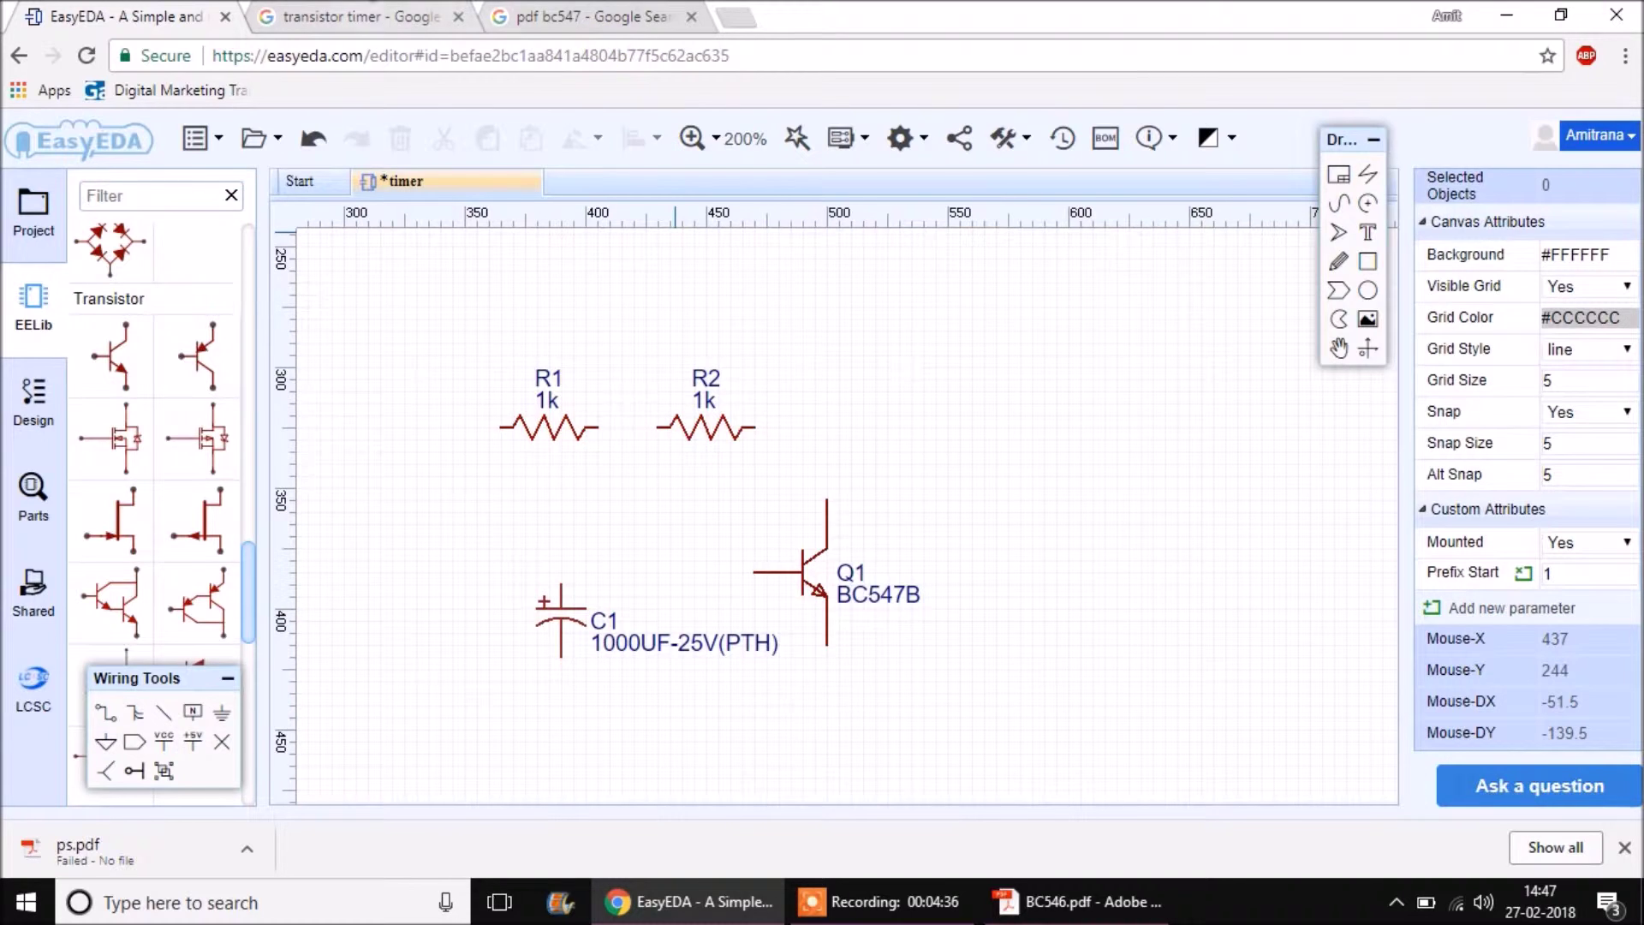
pyautogui.hotkey('ctrl', 'Tab')
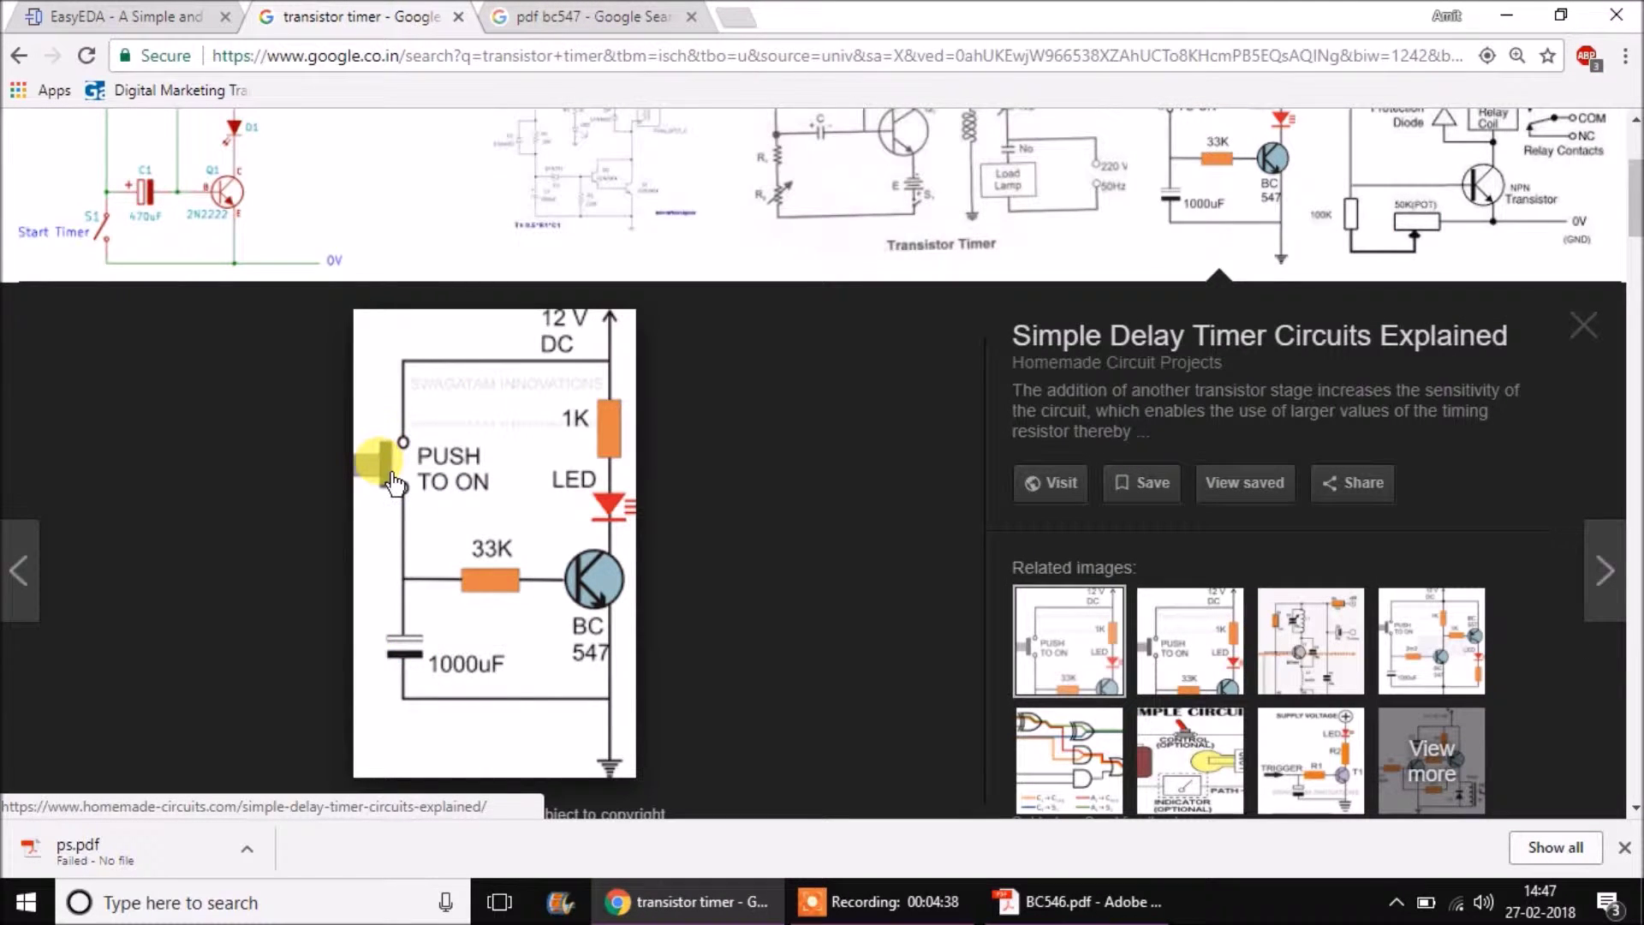
pyautogui.hotkey('ctrl', 'shift', 'Tab')
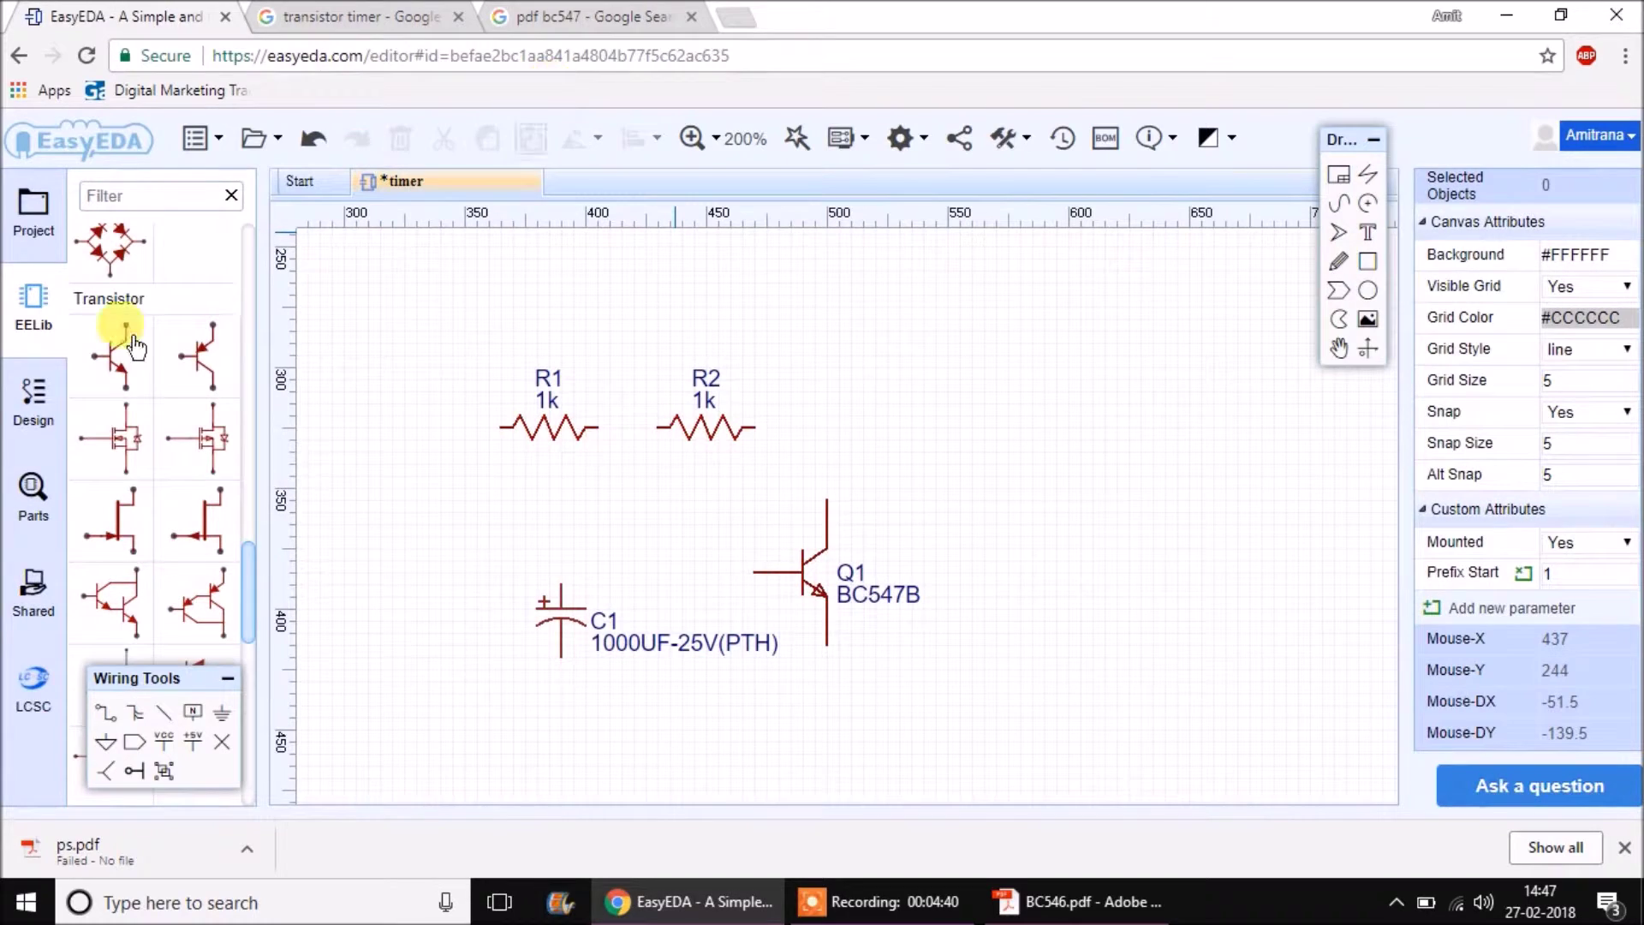
# Search the library for tactile switches and compare the SMD and right-angle candidates.
pyautogui.click(15, 488)
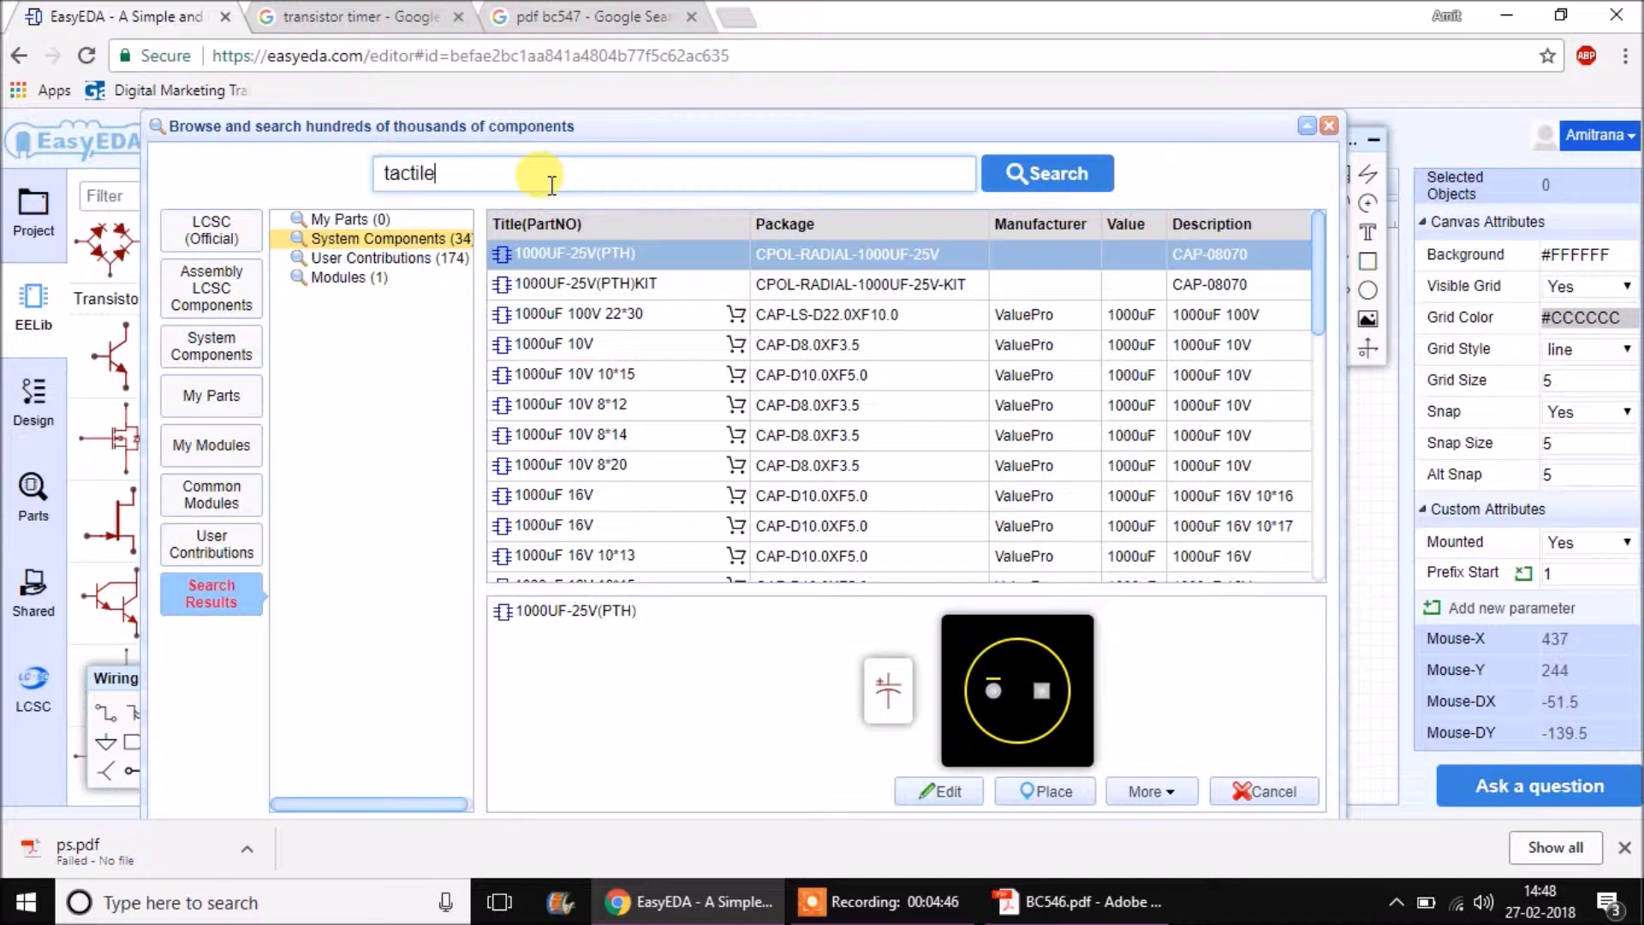
pyautogui.press('Return')
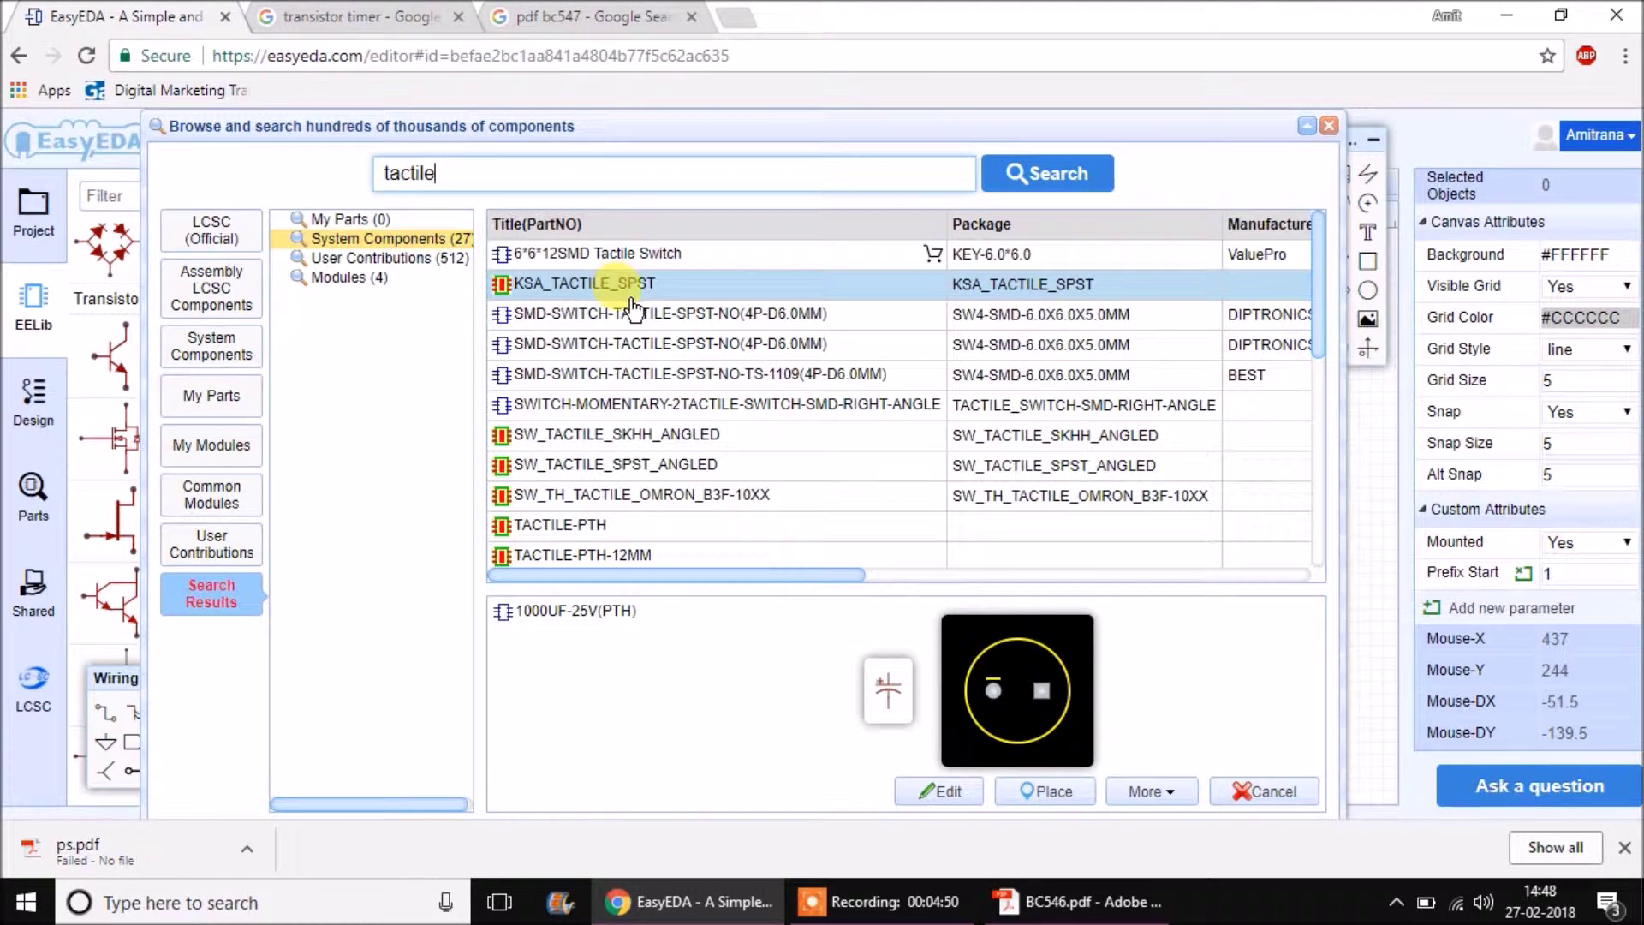
pyautogui.click(625, 255)
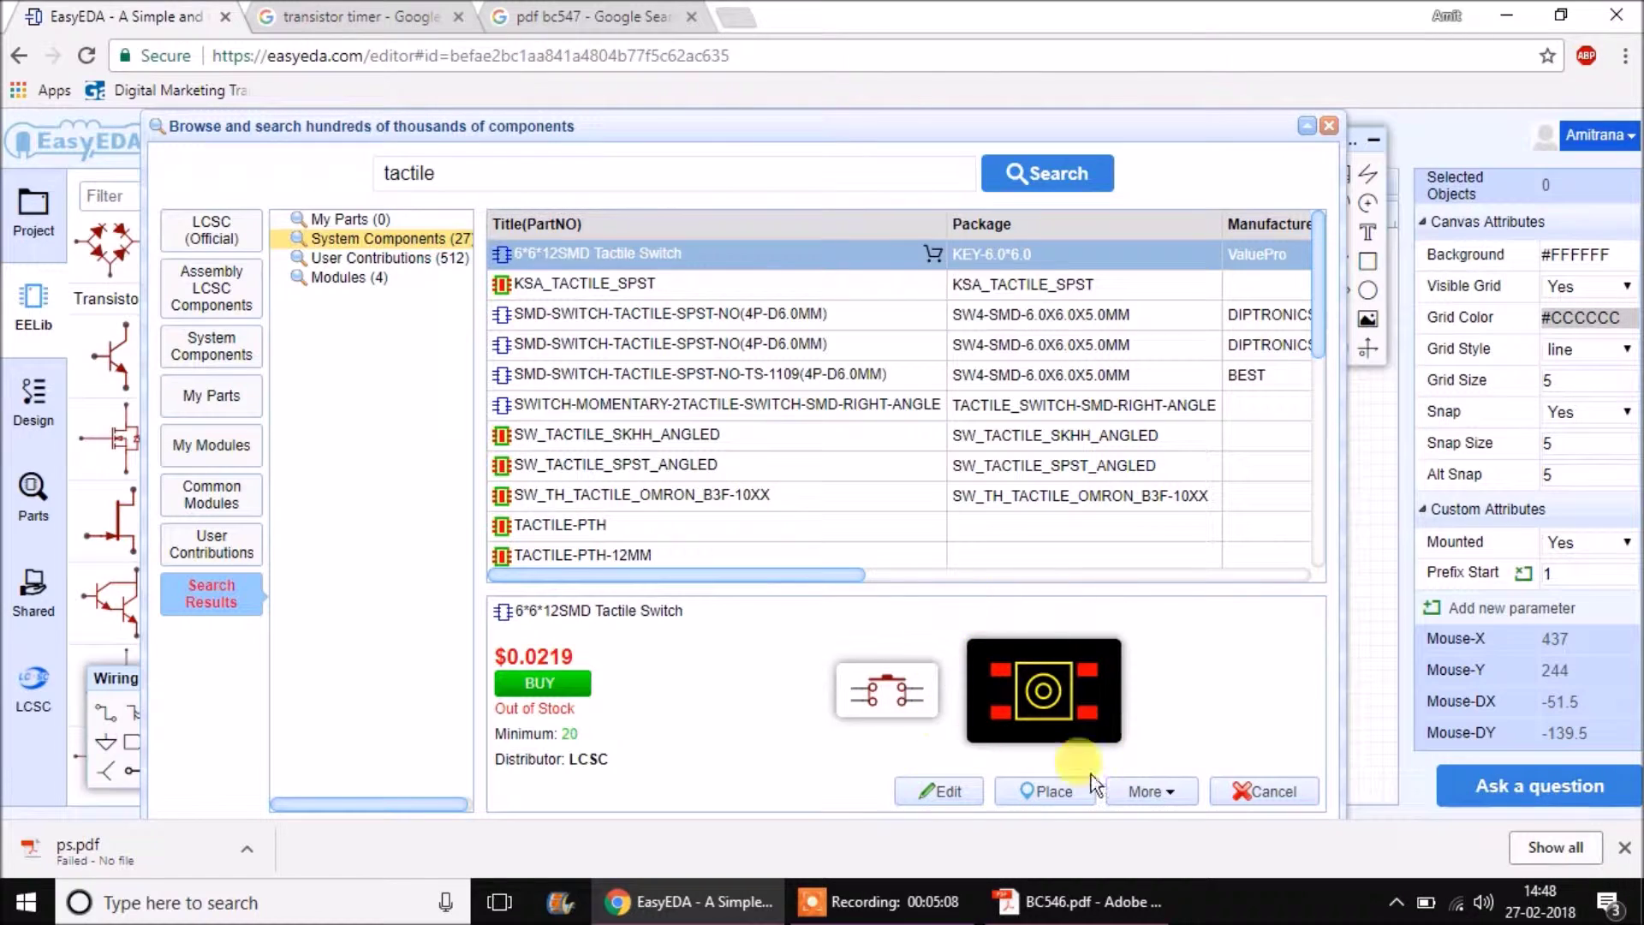
pyautogui.click(730, 315)
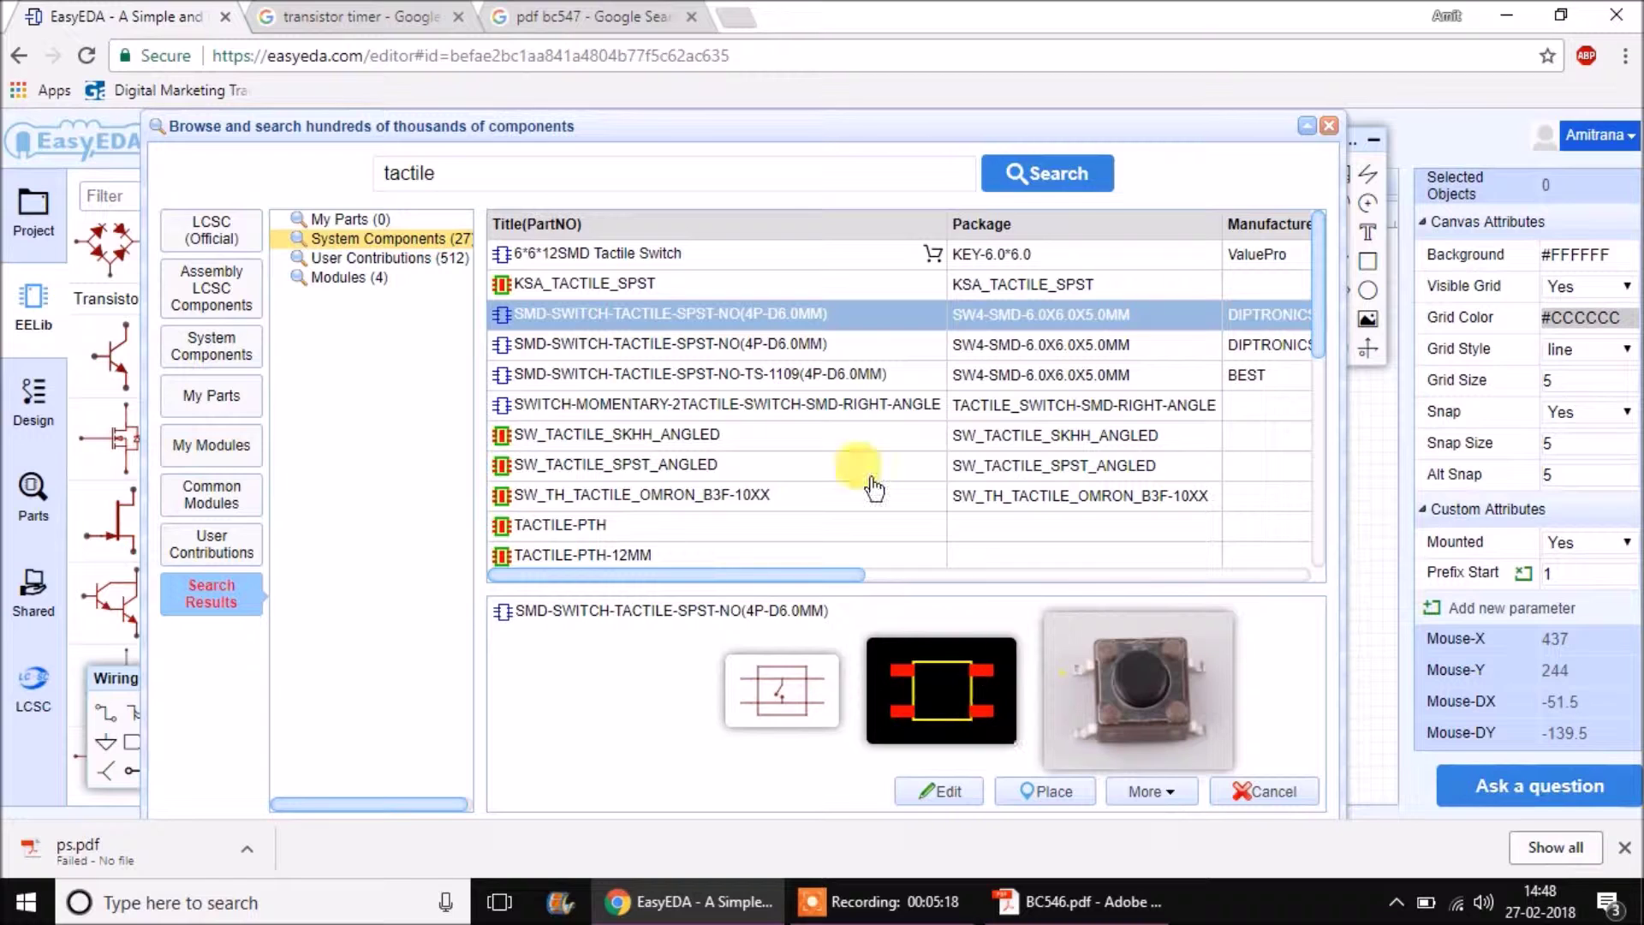
pyautogui.click(773, 347)
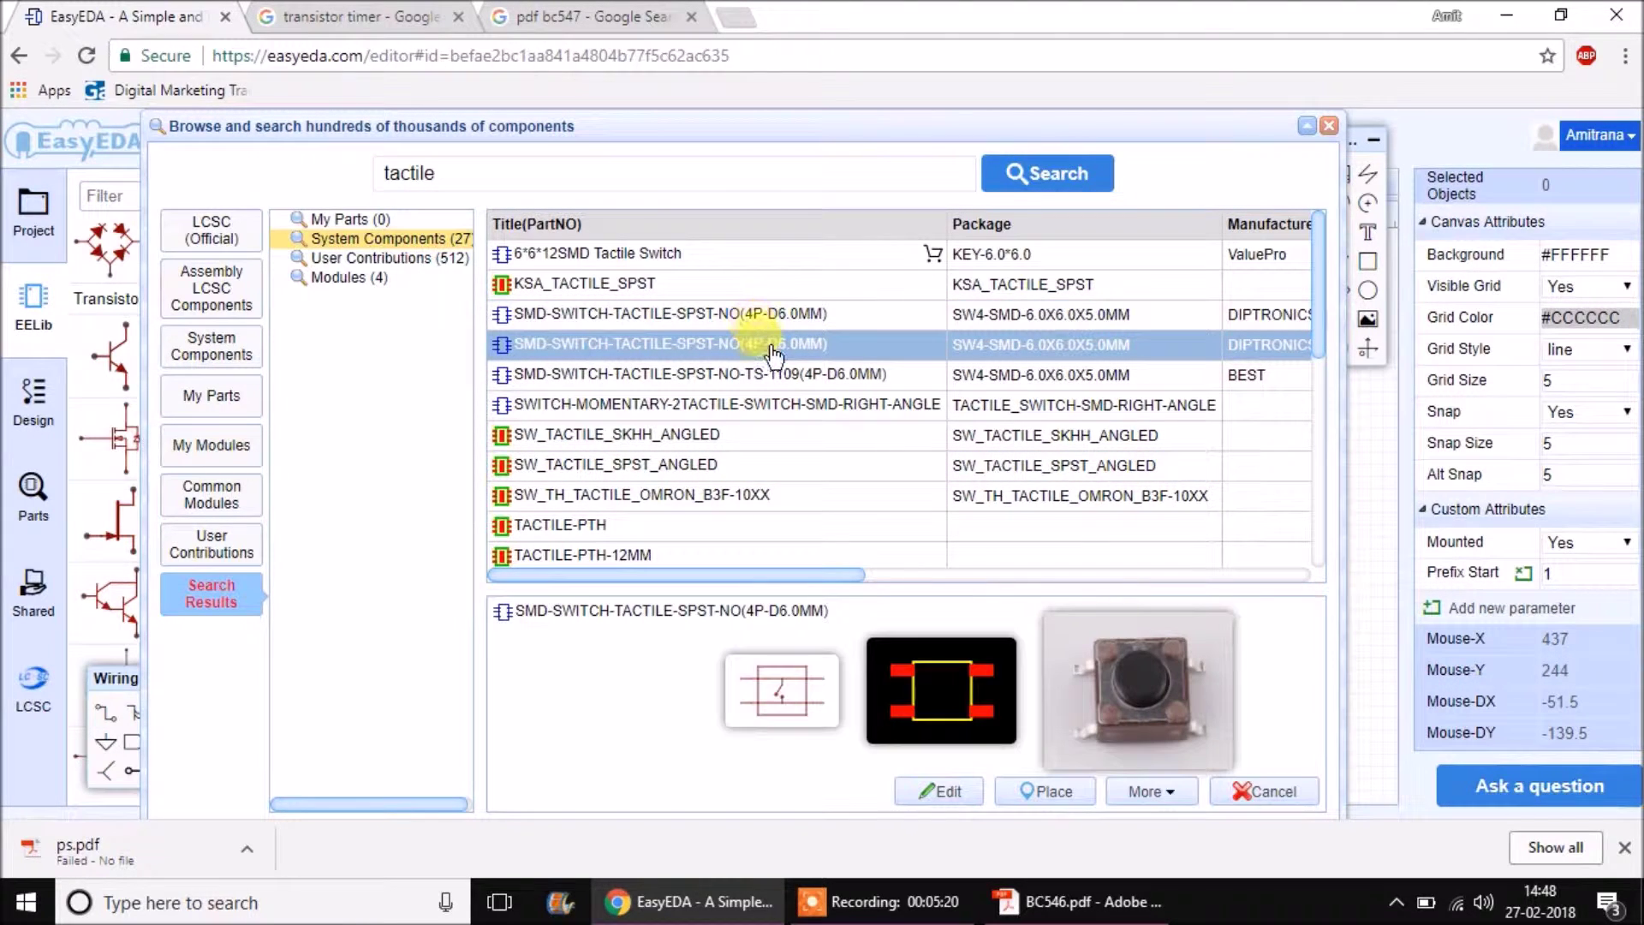
pyautogui.click(771, 377)
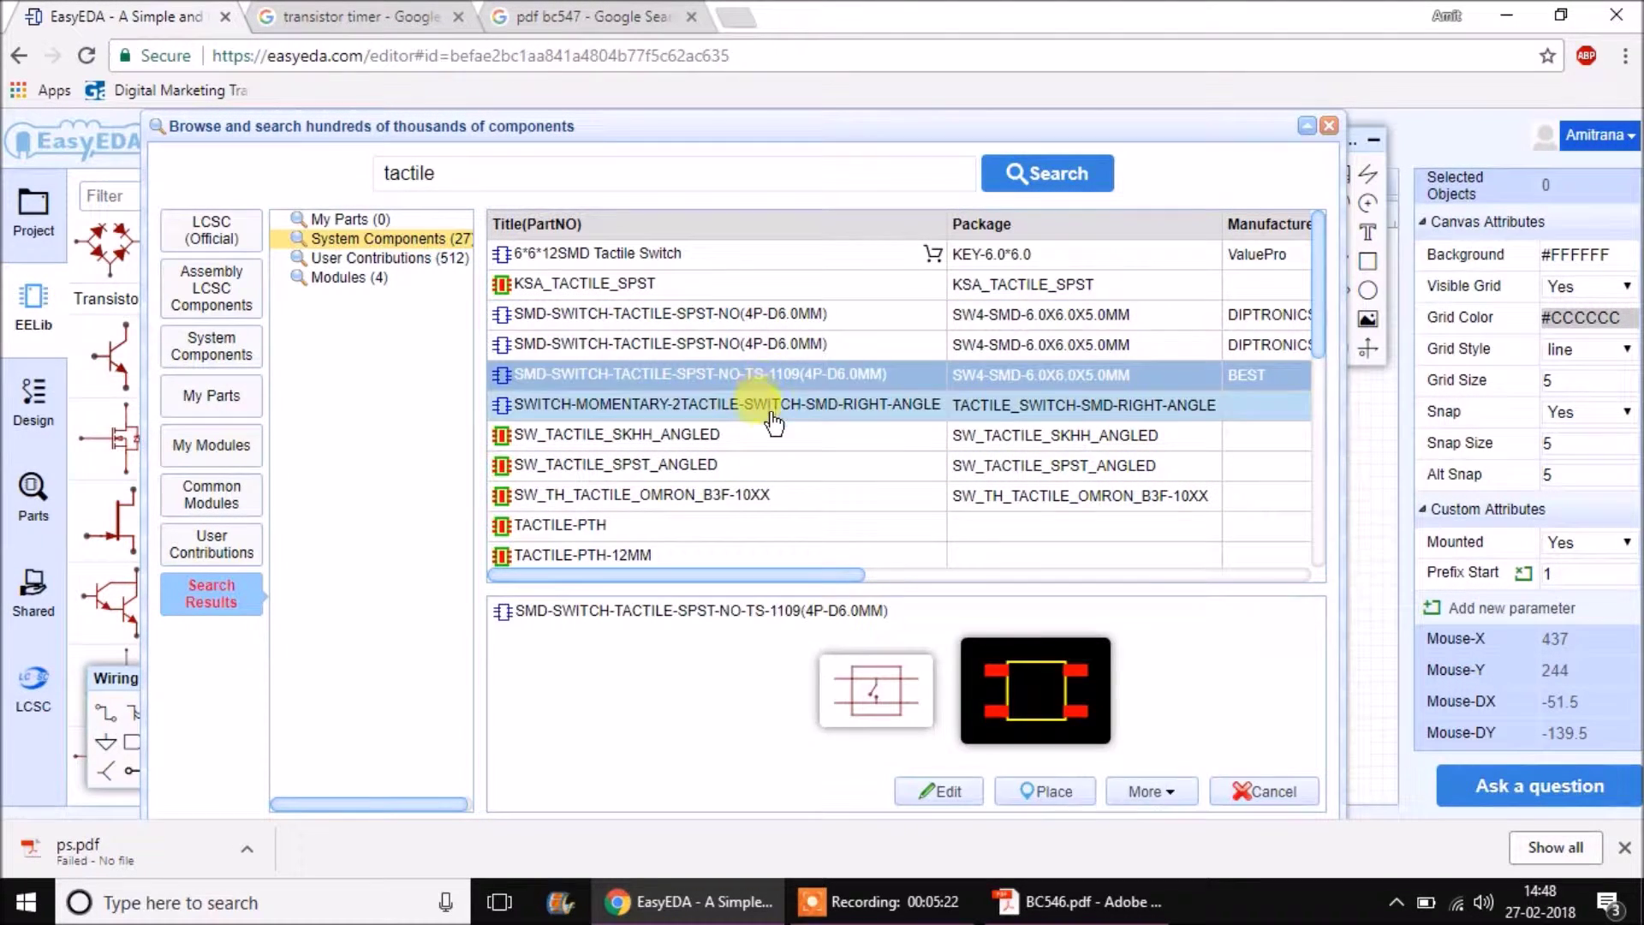
pyautogui.click(770, 411)
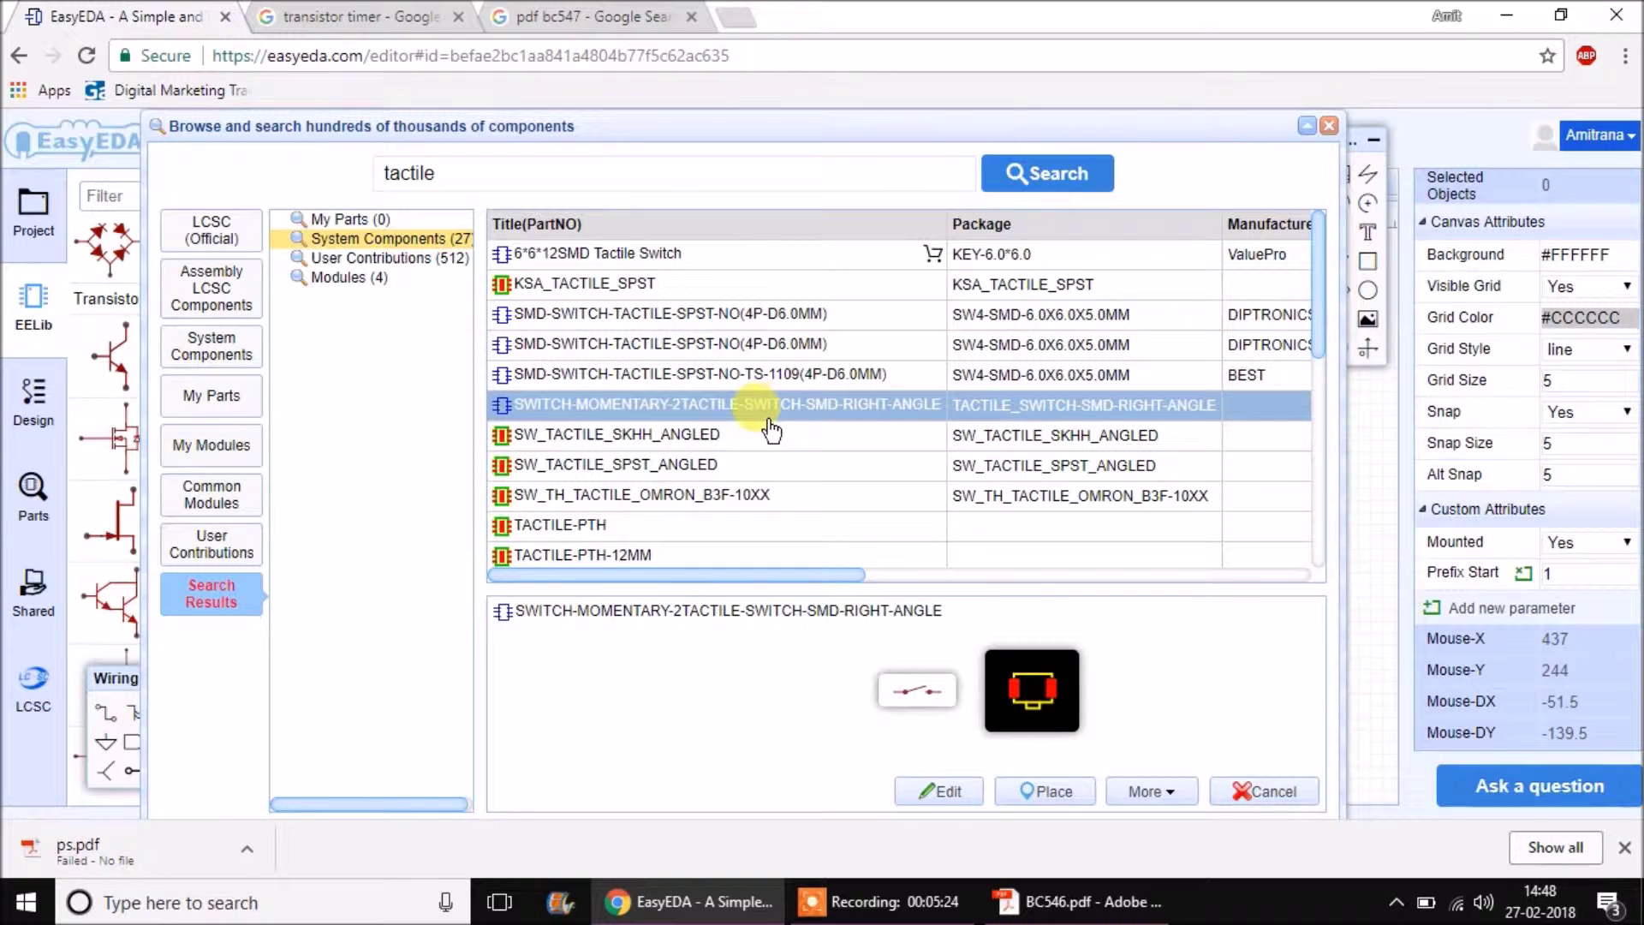
pyautogui.scroll(-8, 771, 496)
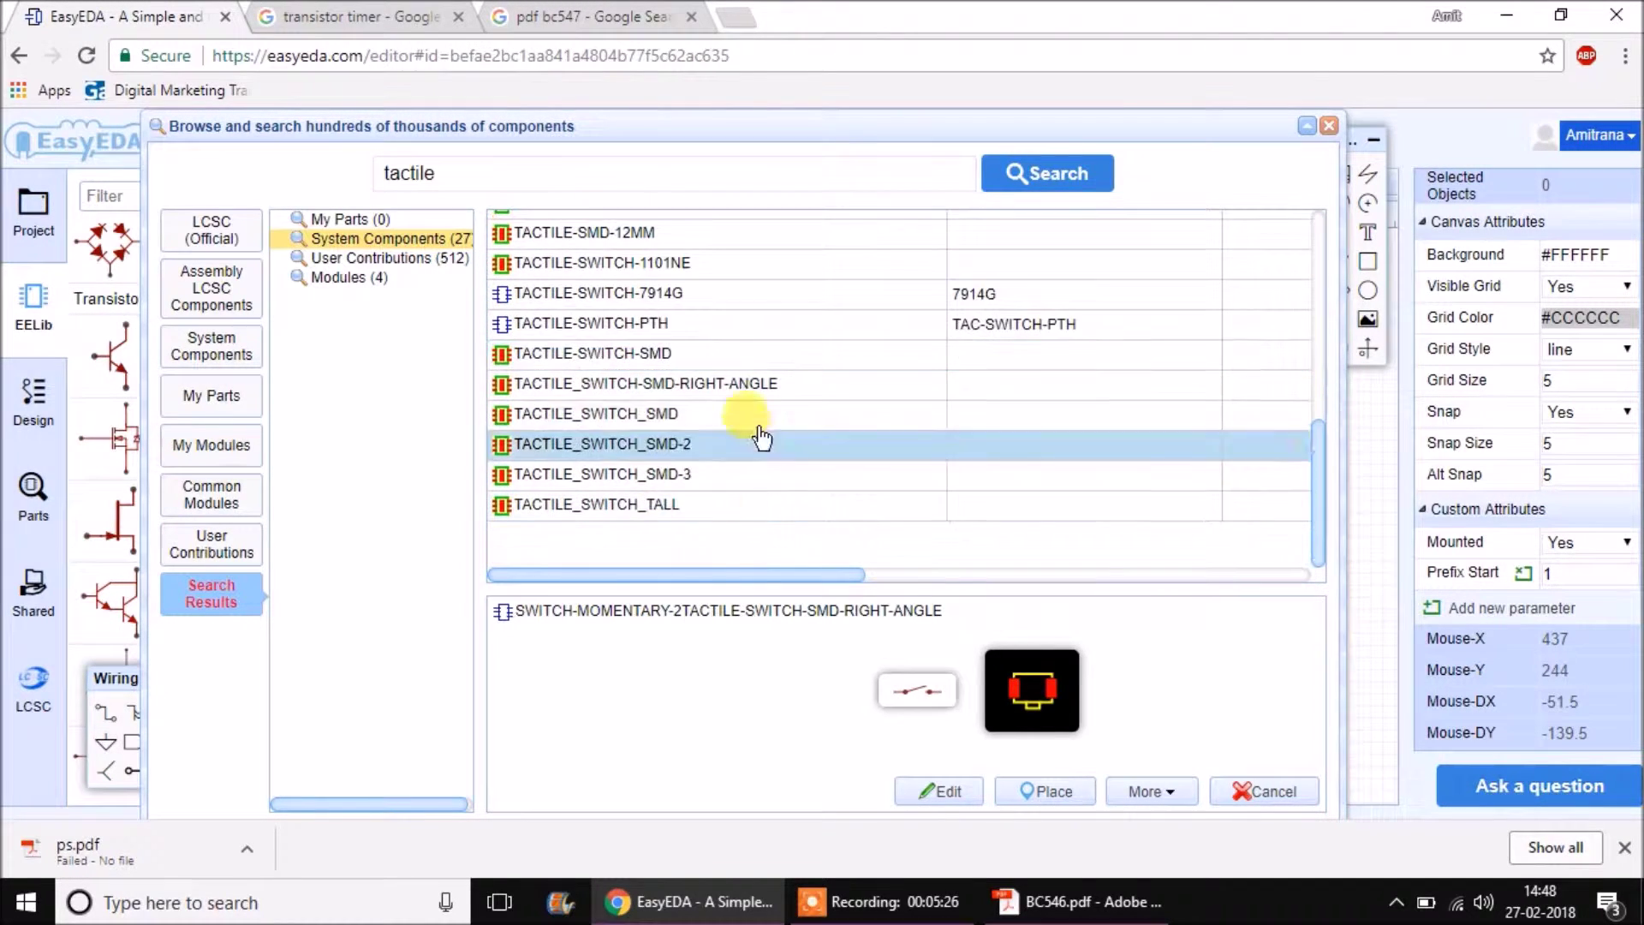
# Place the through-hole TACTILE-SWITCH-PTH on the schematic as U1, left of C1.
pyautogui.click(735, 323)
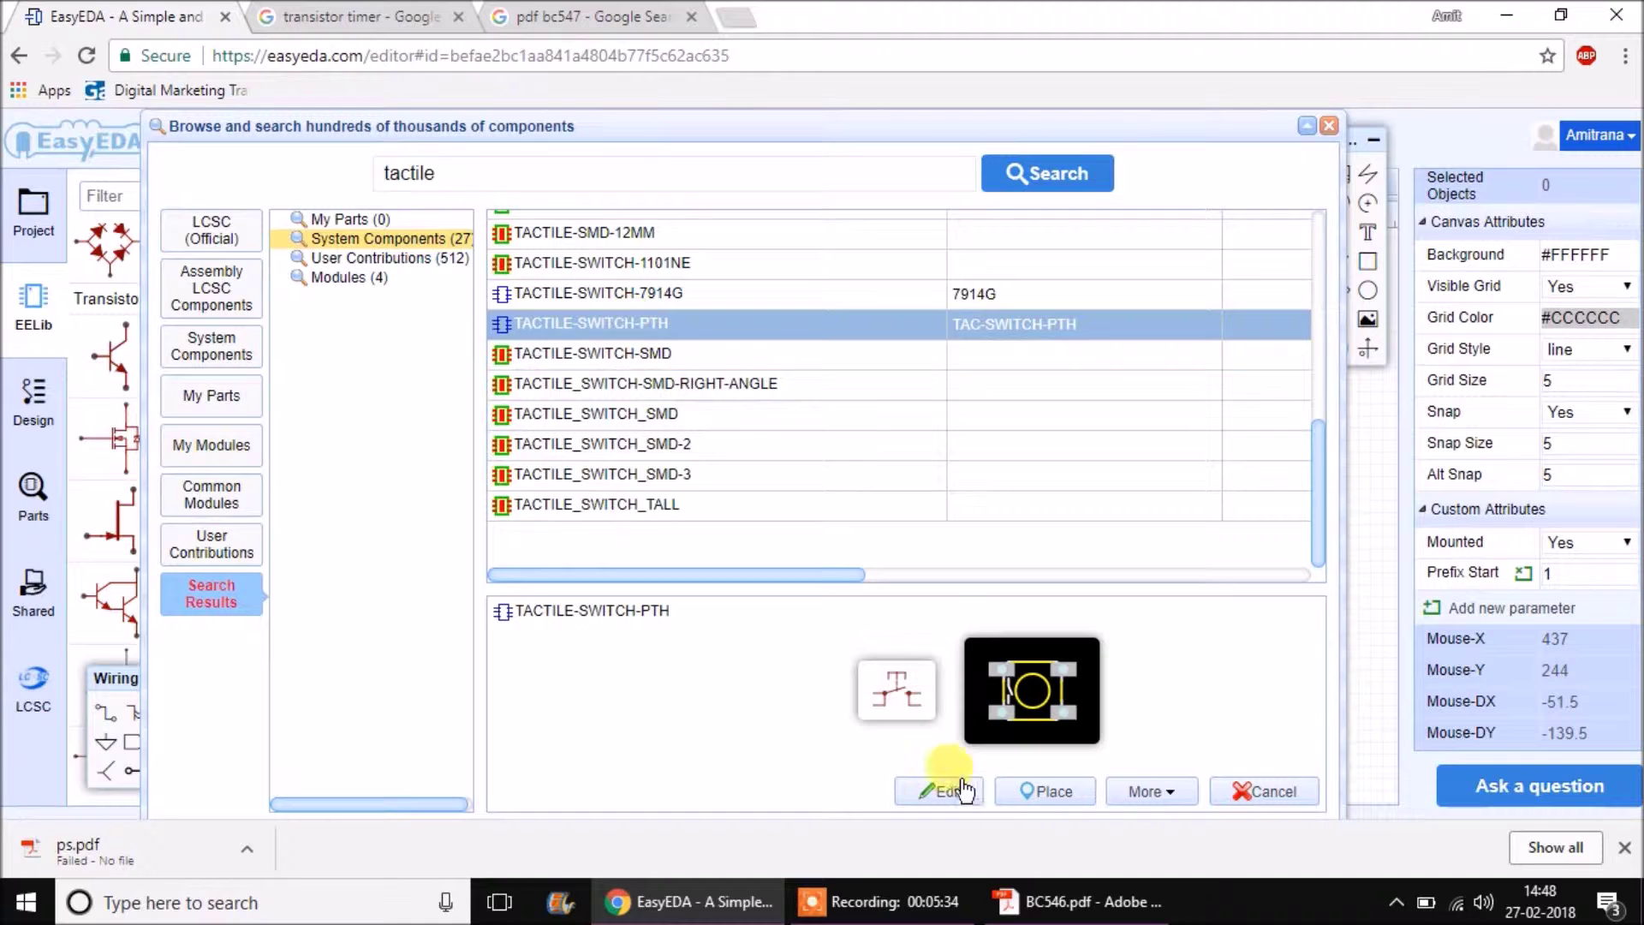
pyautogui.click(1036, 793)
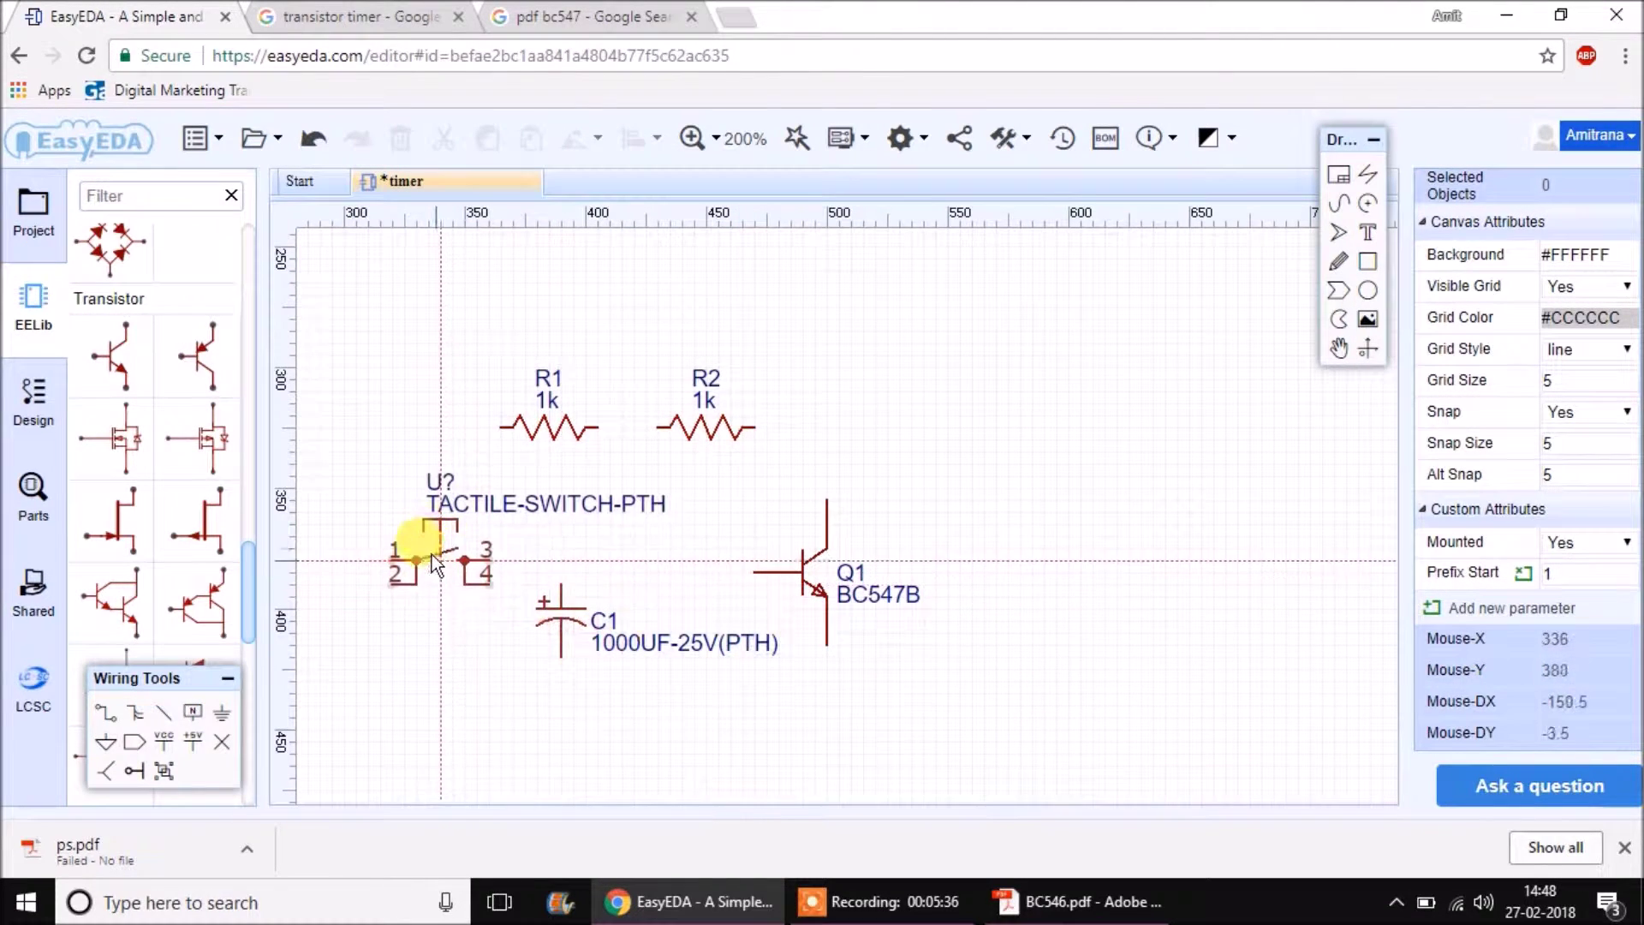
pyautogui.click(433, 557)
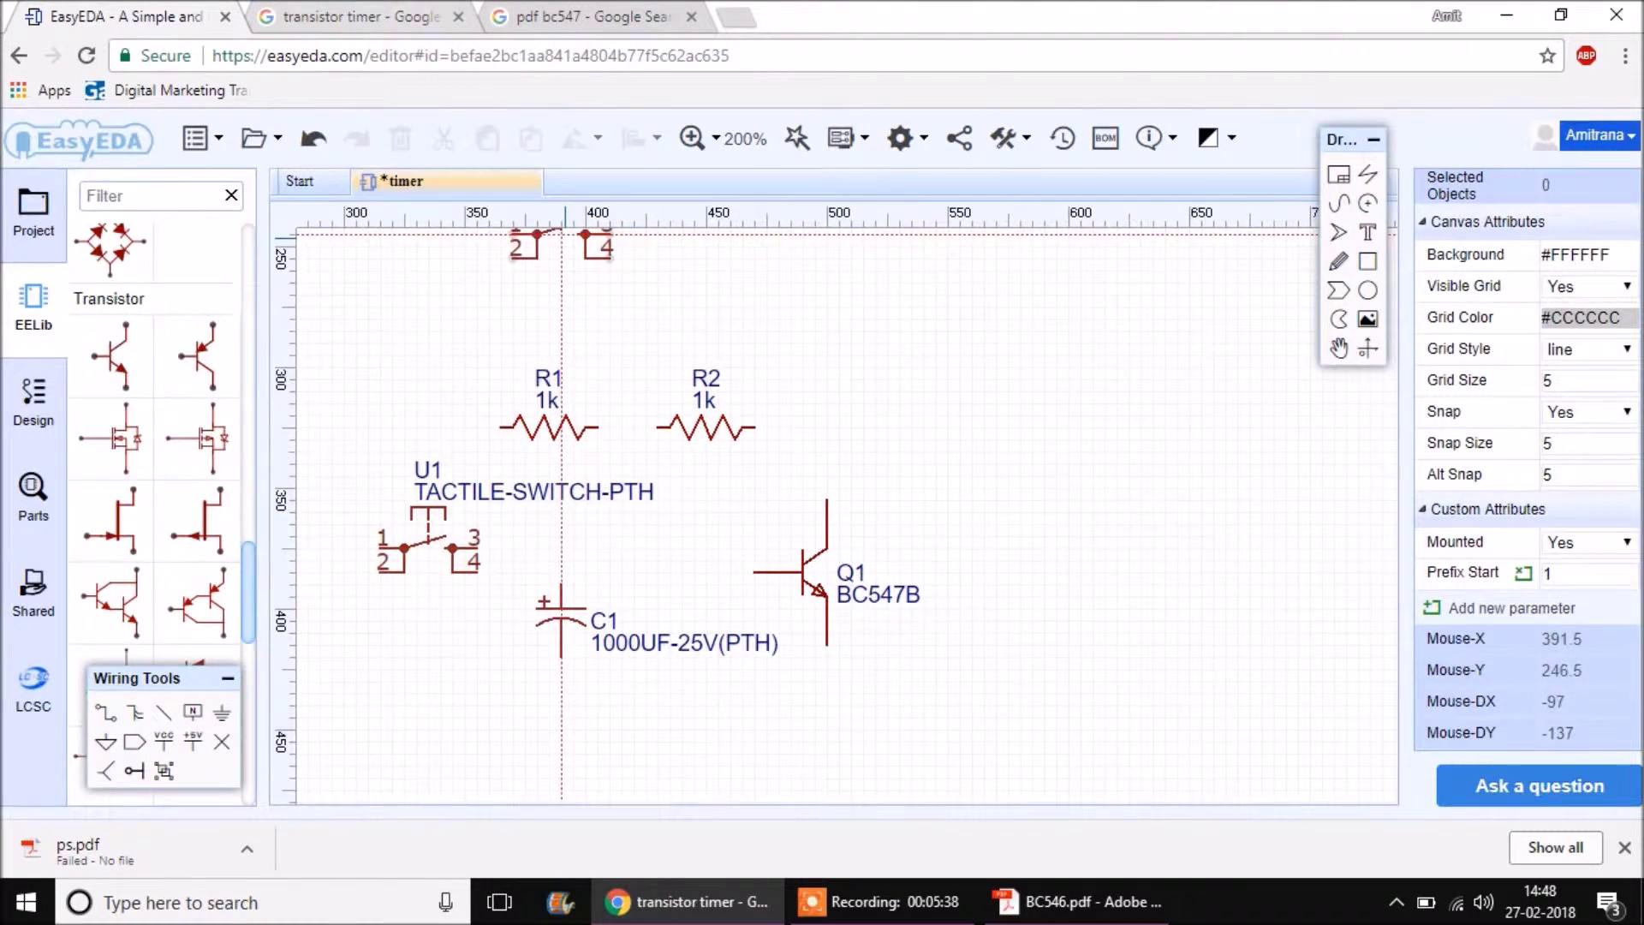
pyautogui.hotkey('ctrl', 'Tab')
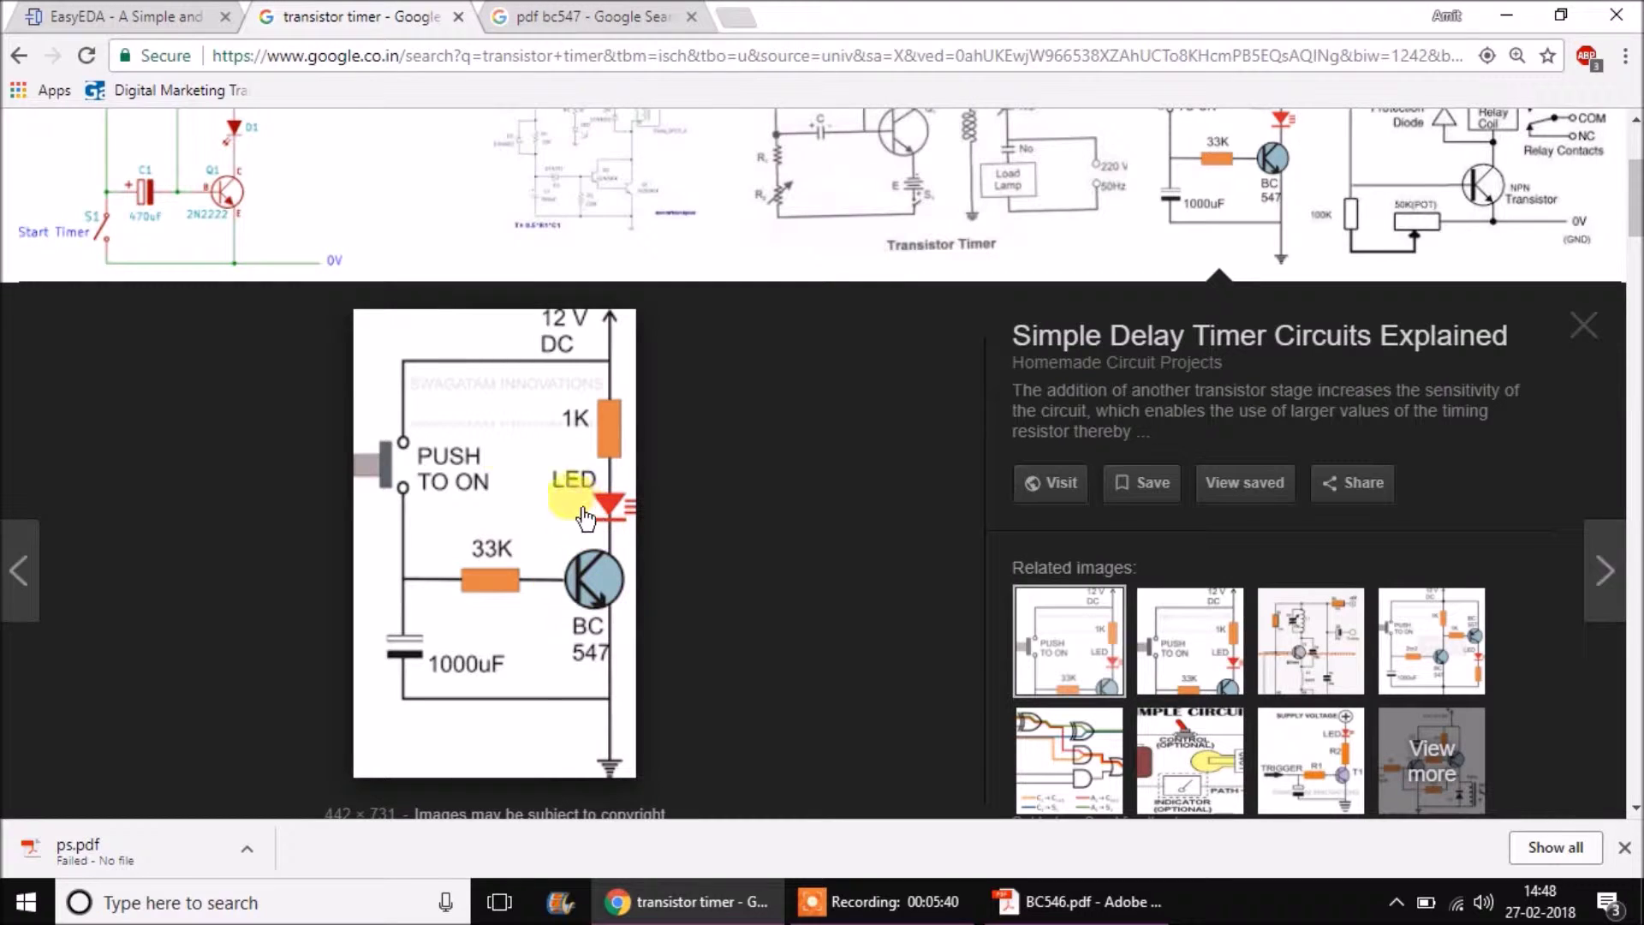
# Place an LED from the EELib Diodes library on the schematic as LED1.
pyautogui.hotkey('ctrl', 'shift', 'Tab')
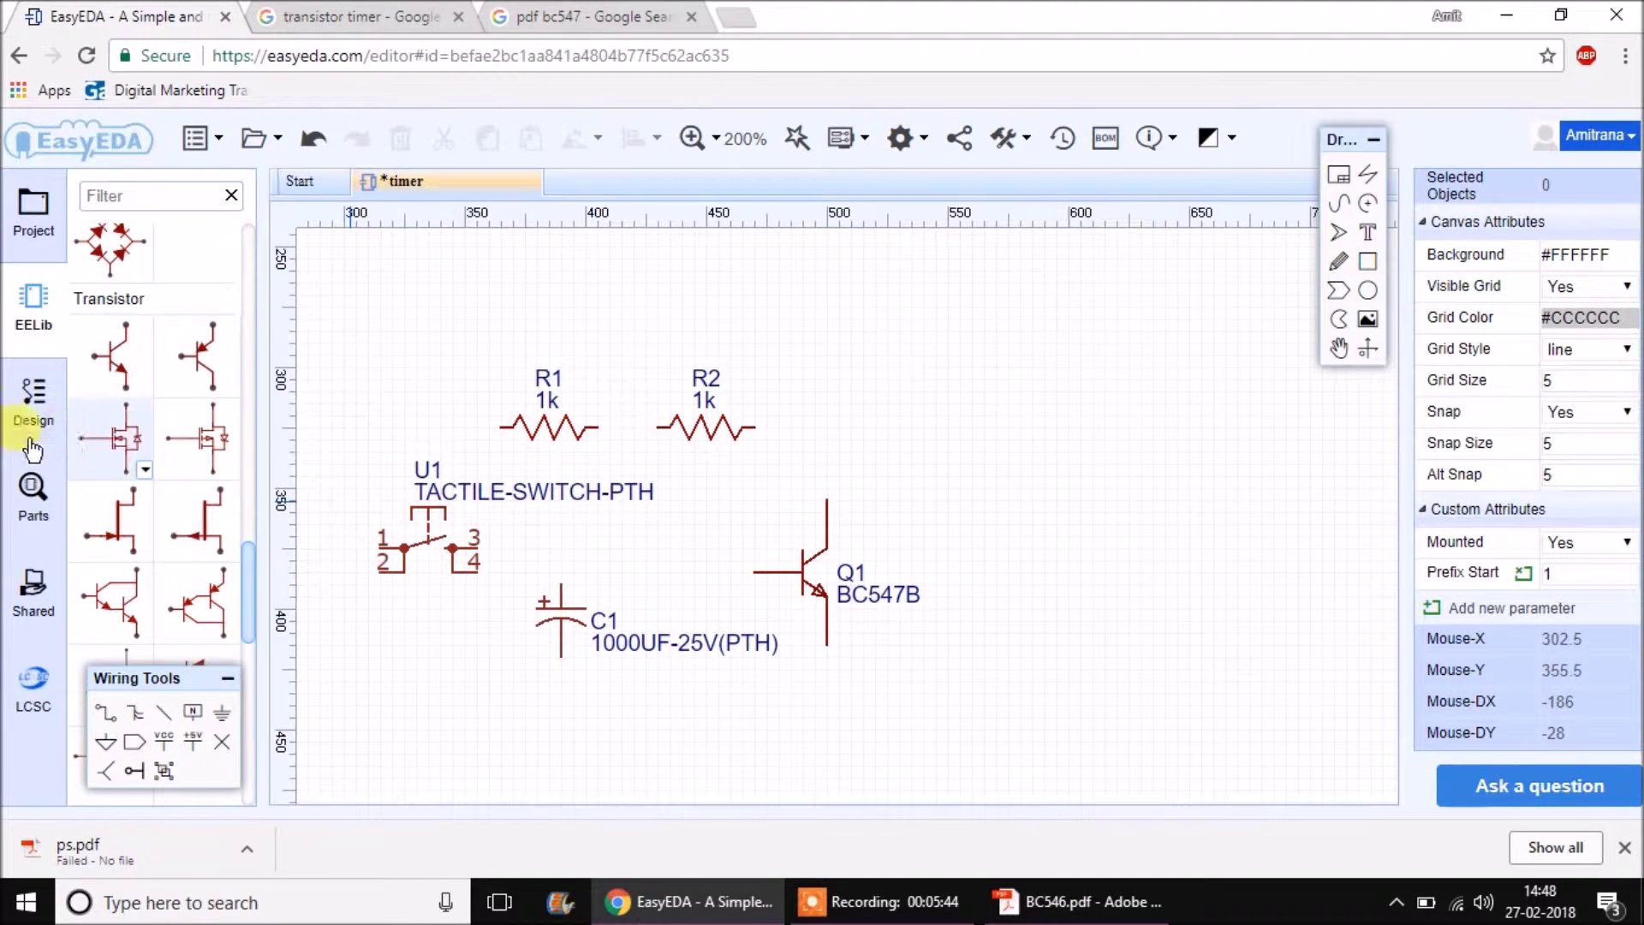
pyautogui.scroll(6, 178, 444)
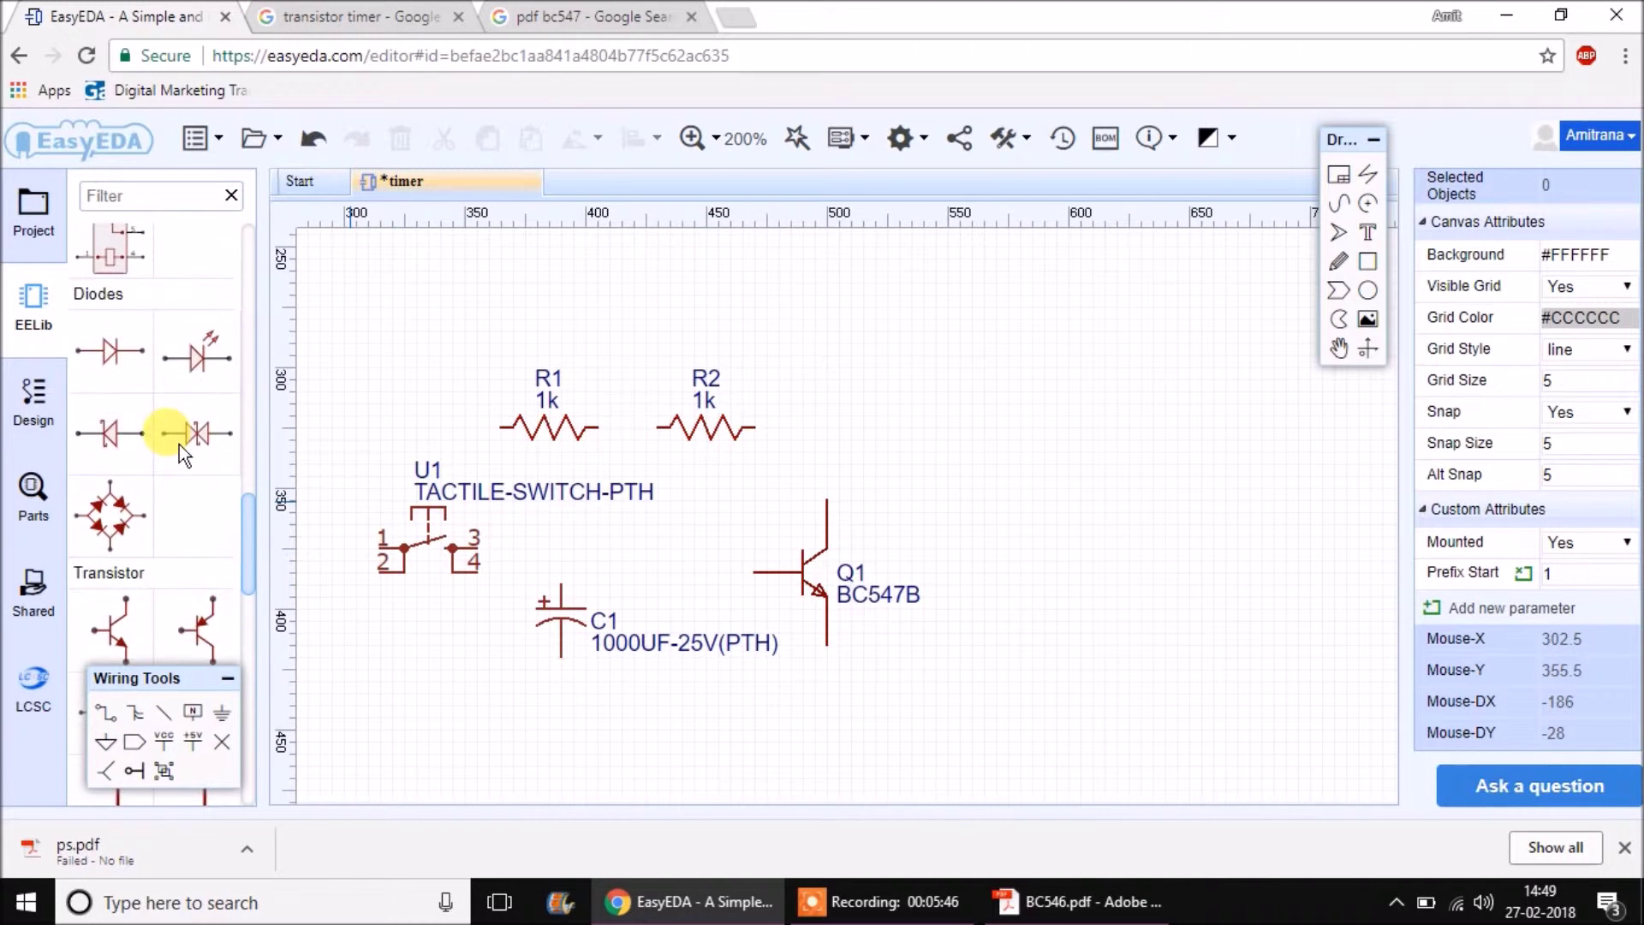
pyautogui.scroll(8, 184, 441)
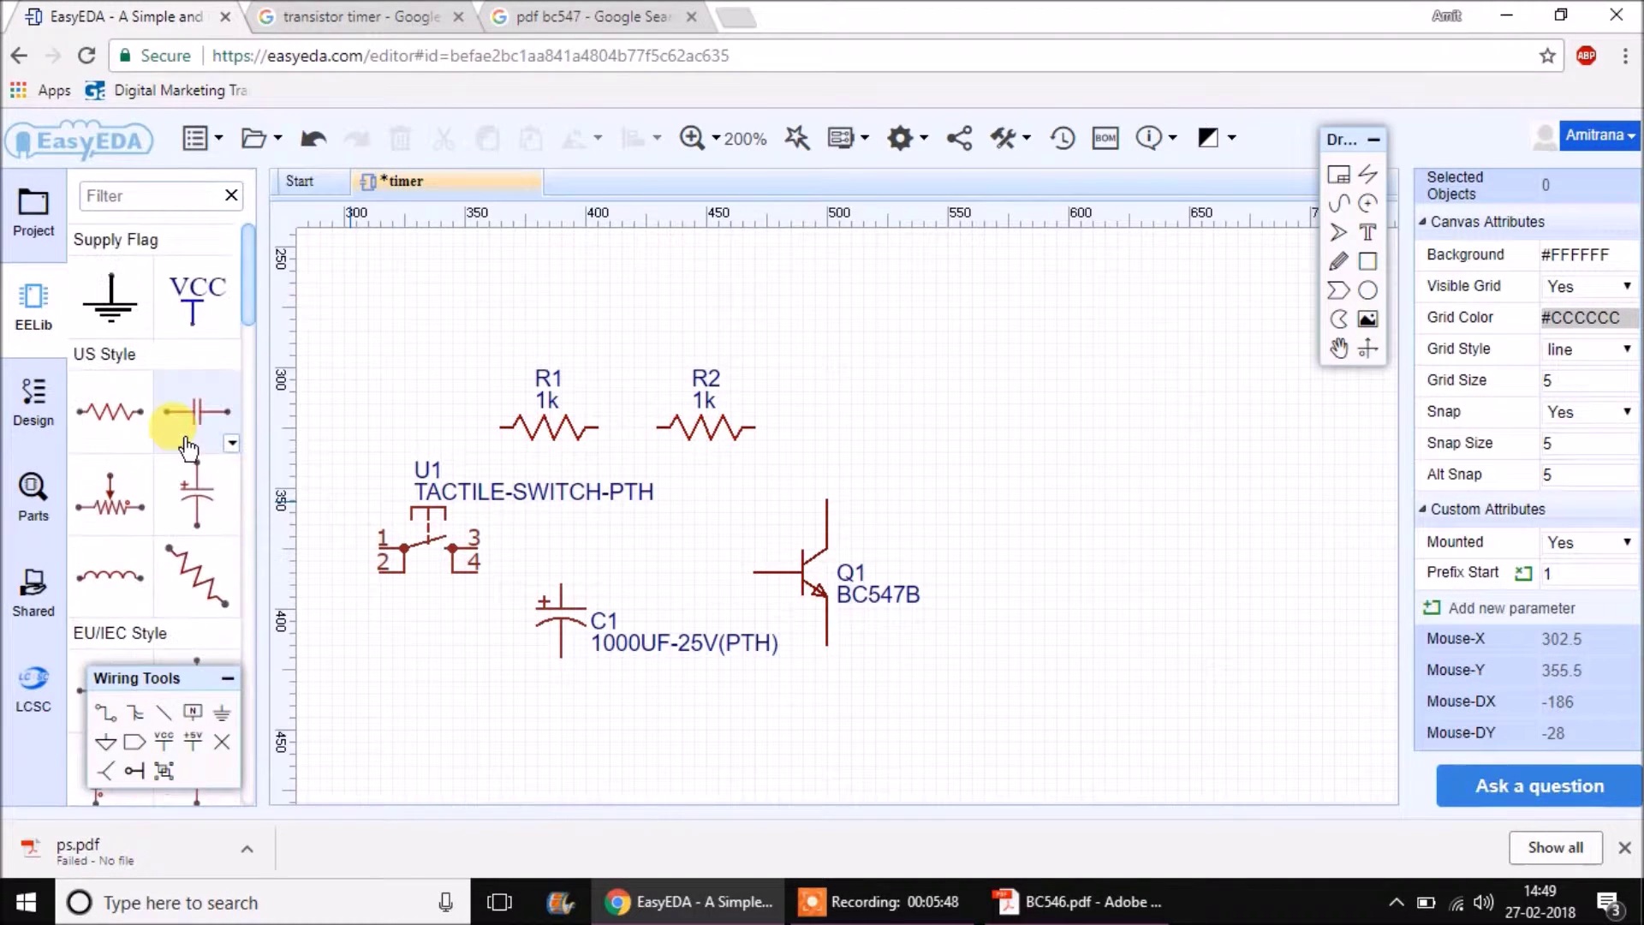
pyautogui.scroll(-6, 176, 471)
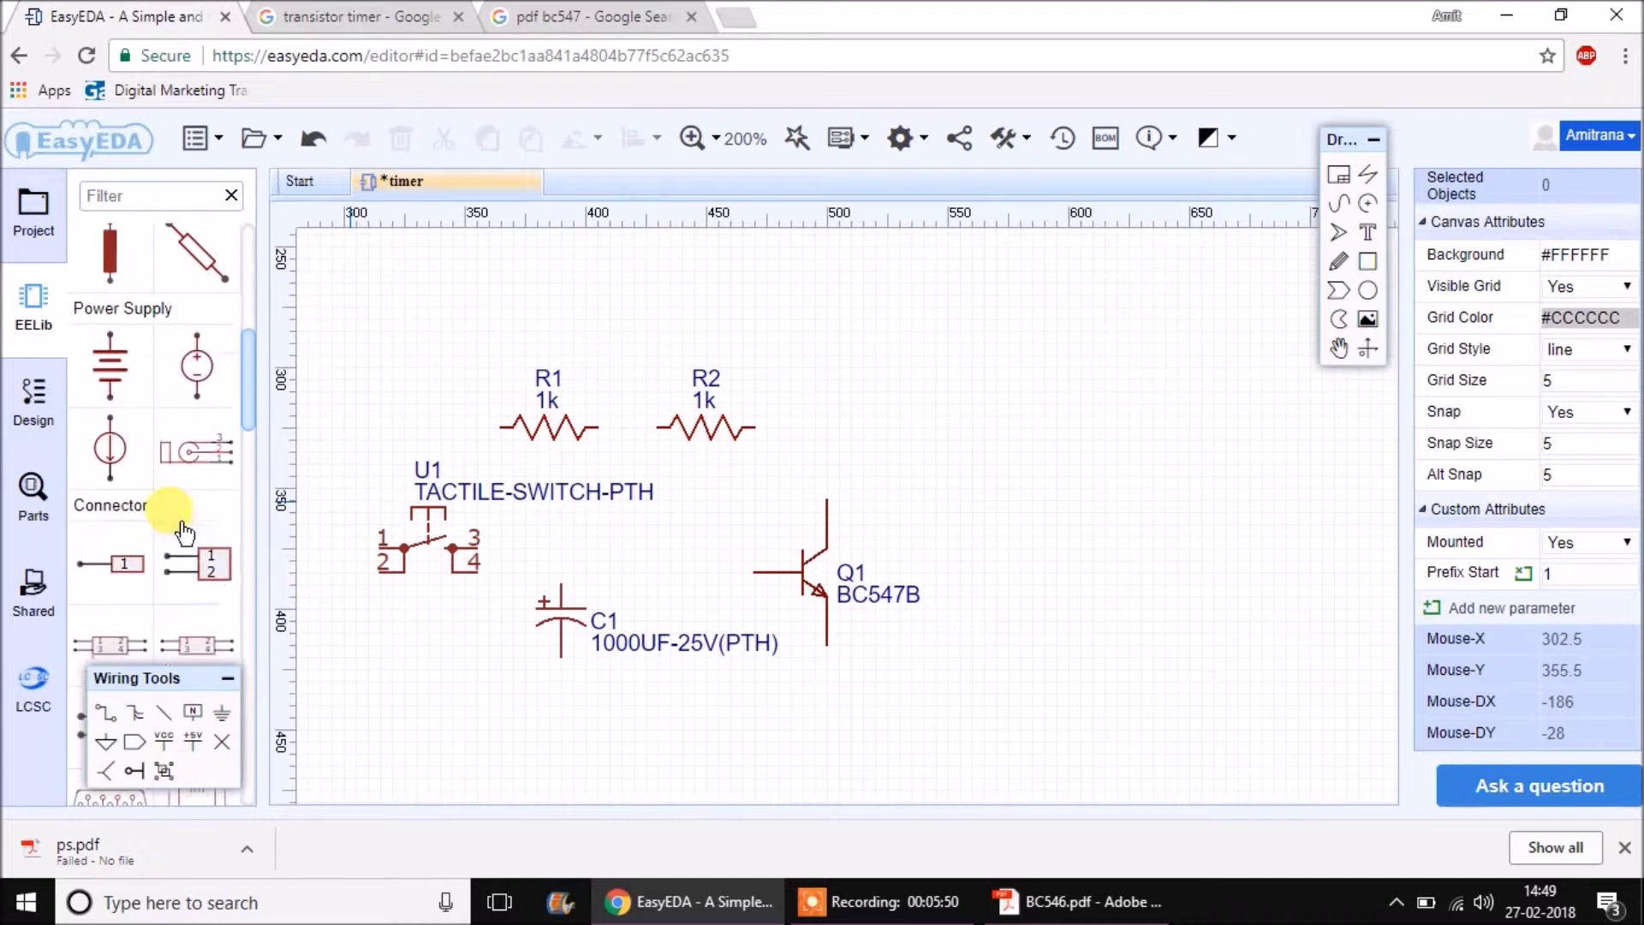
pyautogui.scroll(-6, 182, 531)
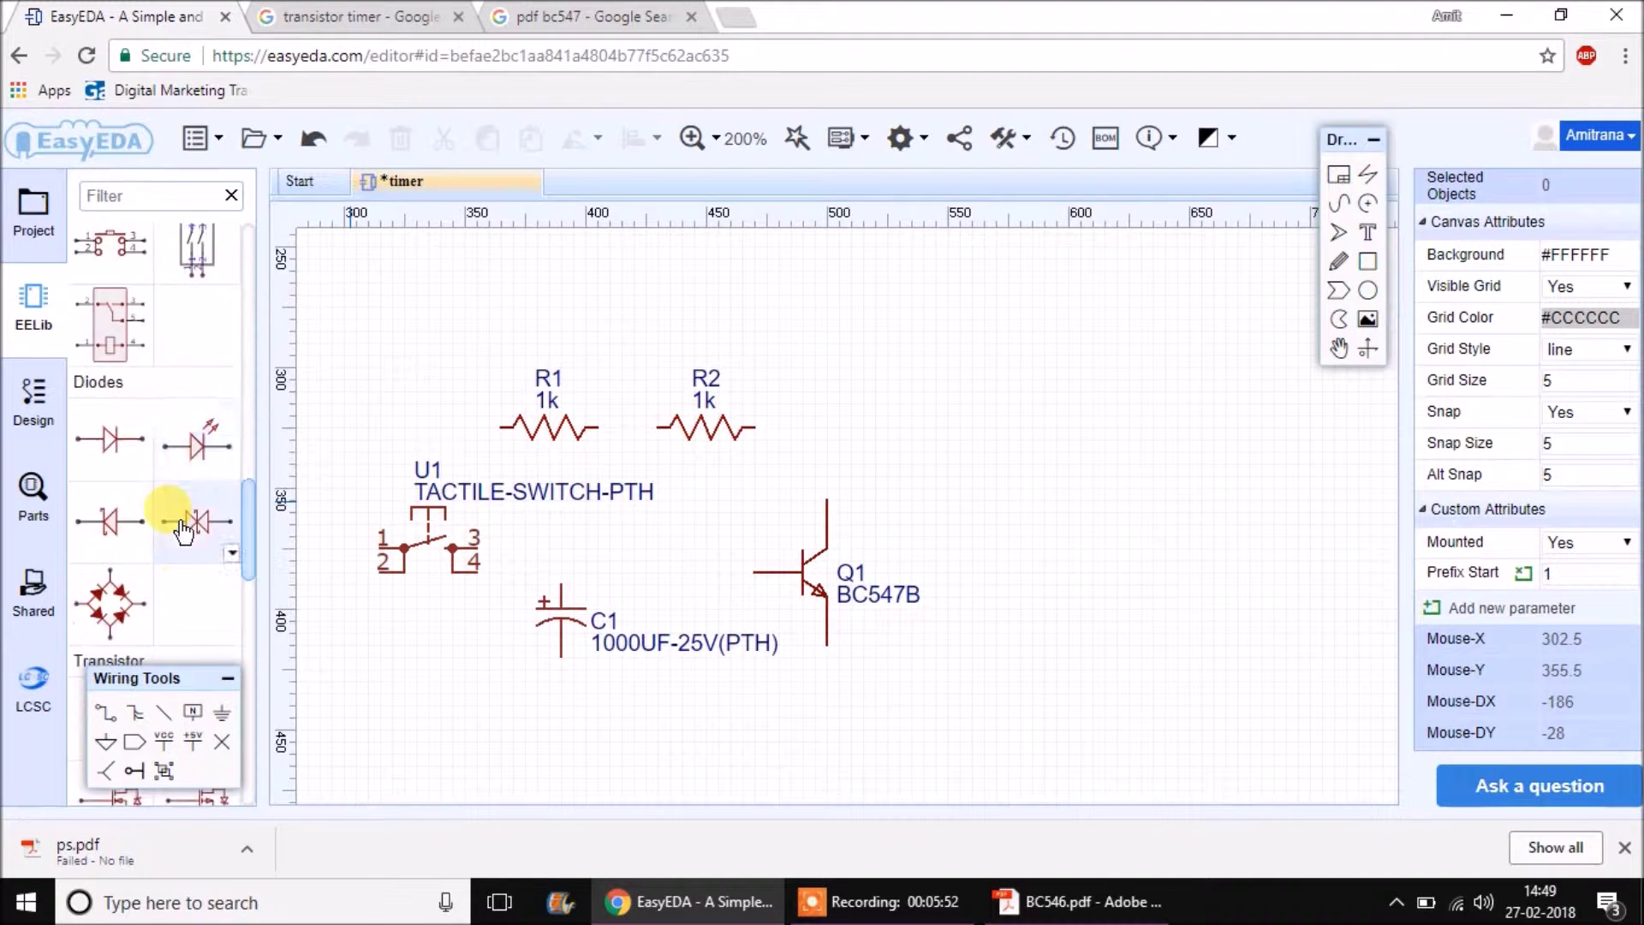
pyautogui.scroll(2, 183, 479)
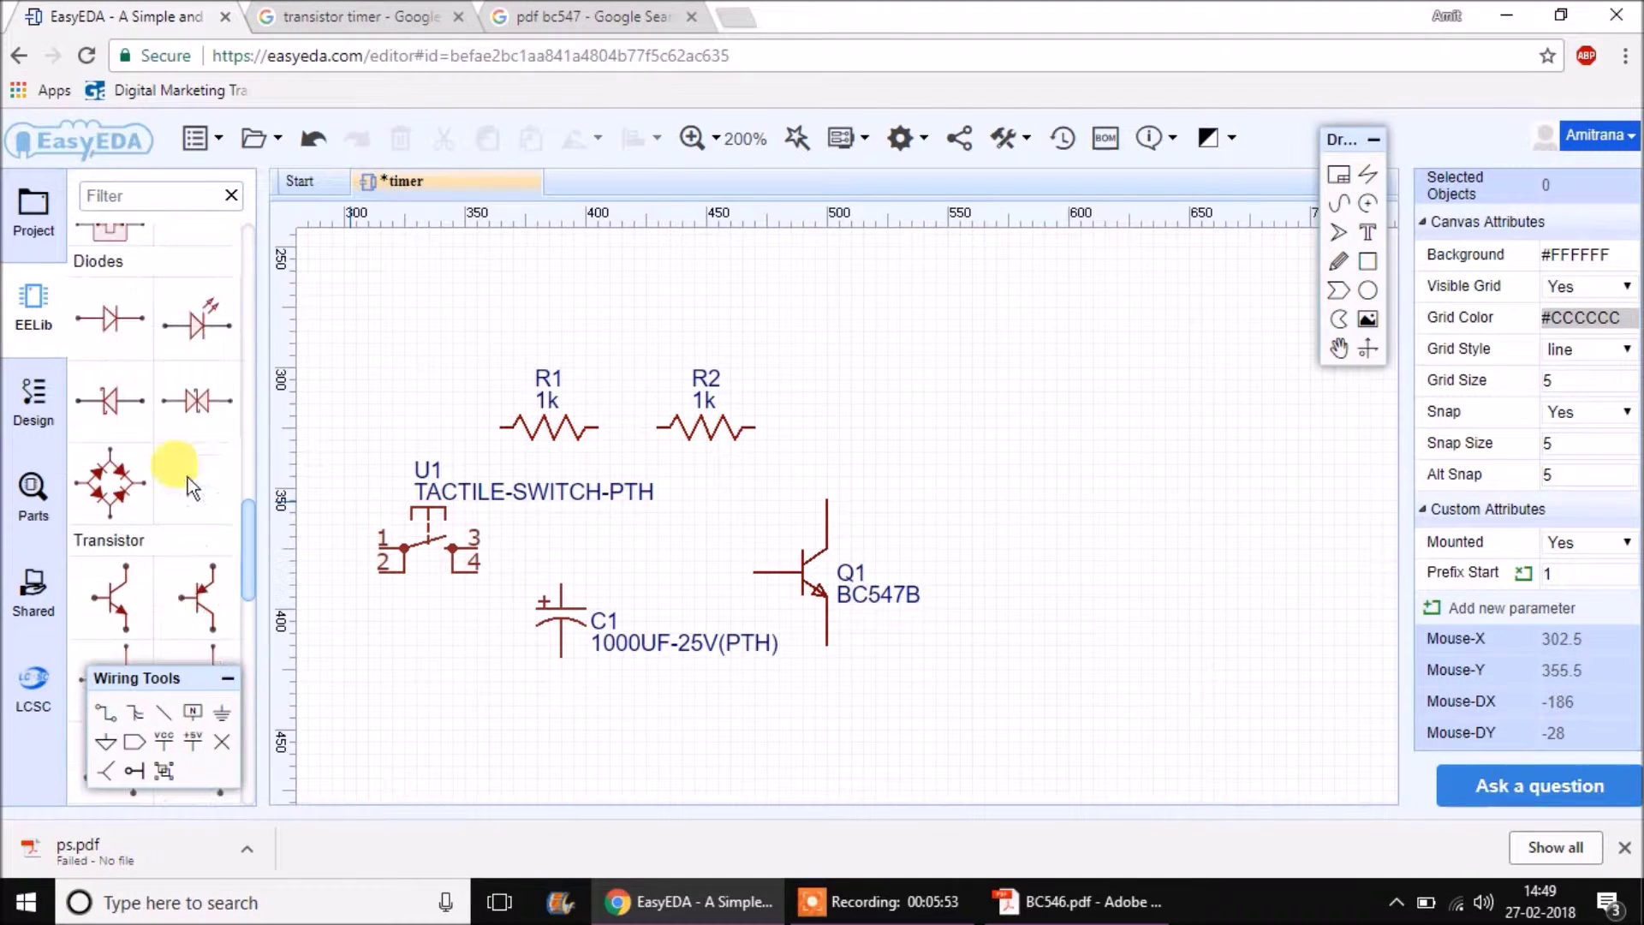
pyautogui.click(198, 324)
pyautogui.click(1009, 441)
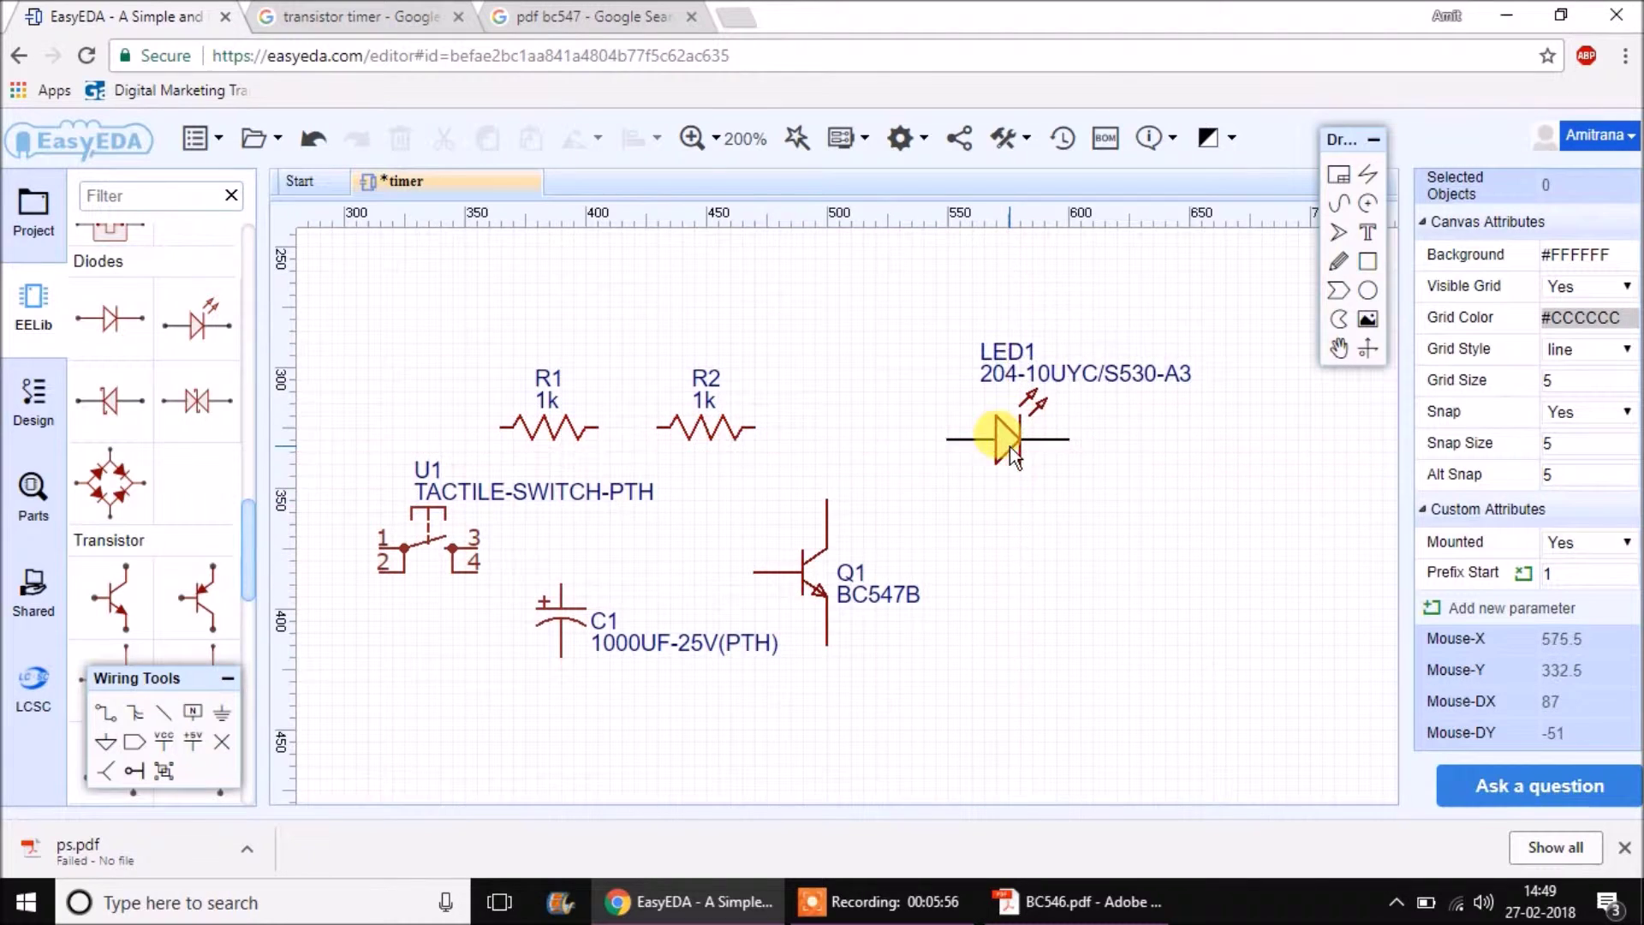
# Recheck the reference circuit, then place a Header-Female 1x2 connector as P1.
pyautogui.click(413, 33)
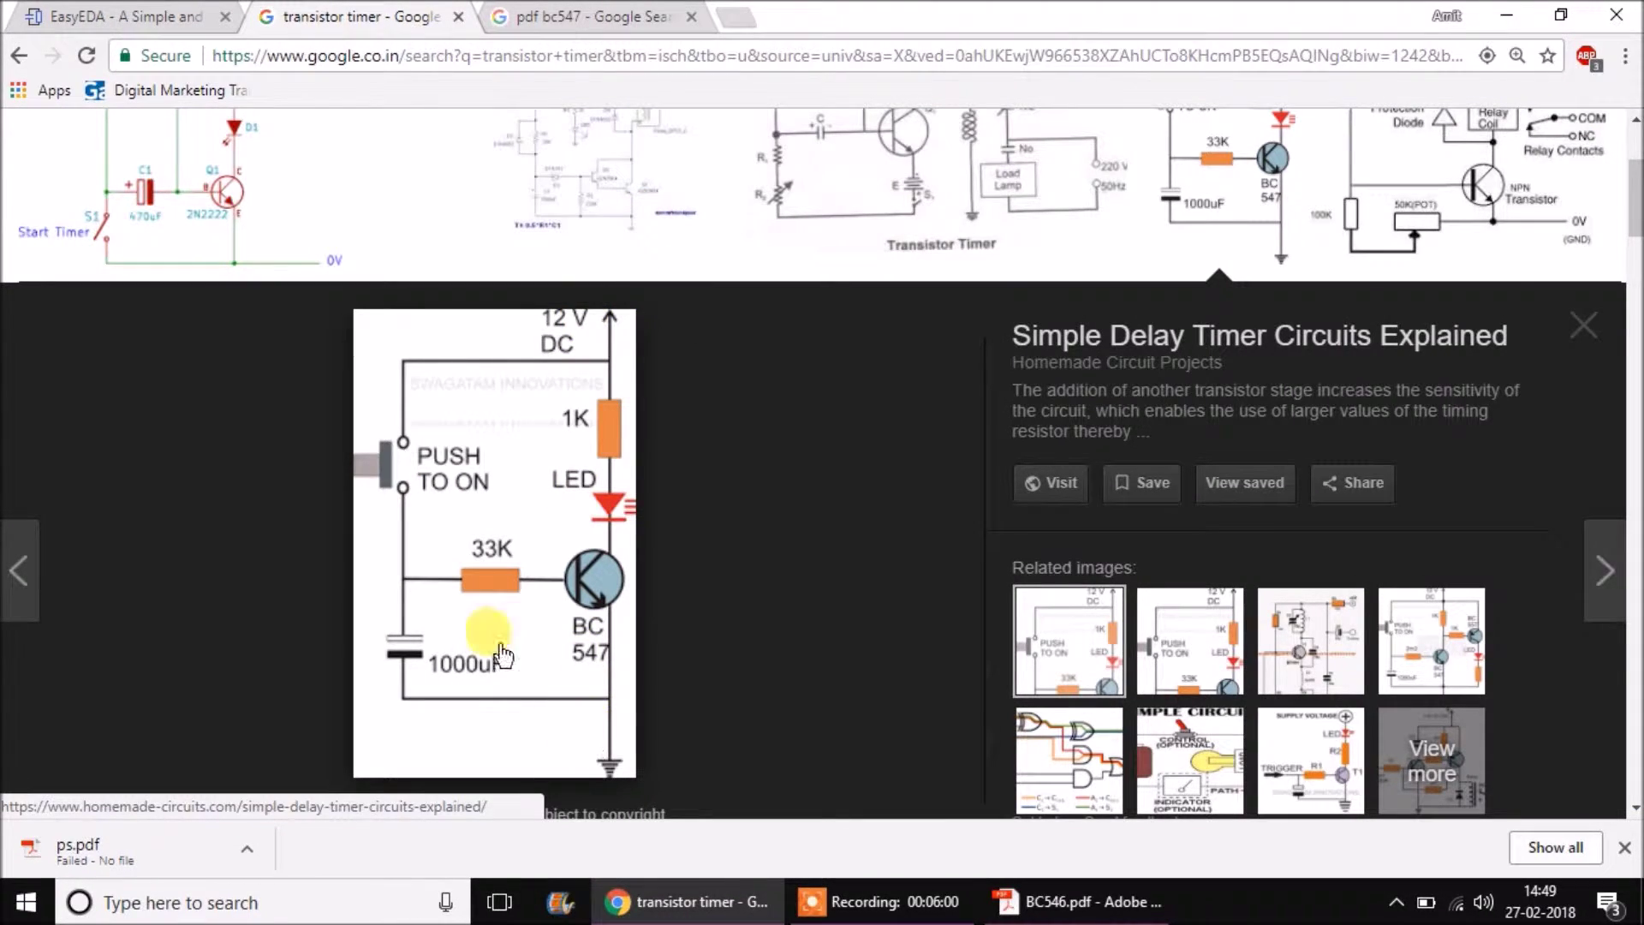
pyautogui.click(120, 17)
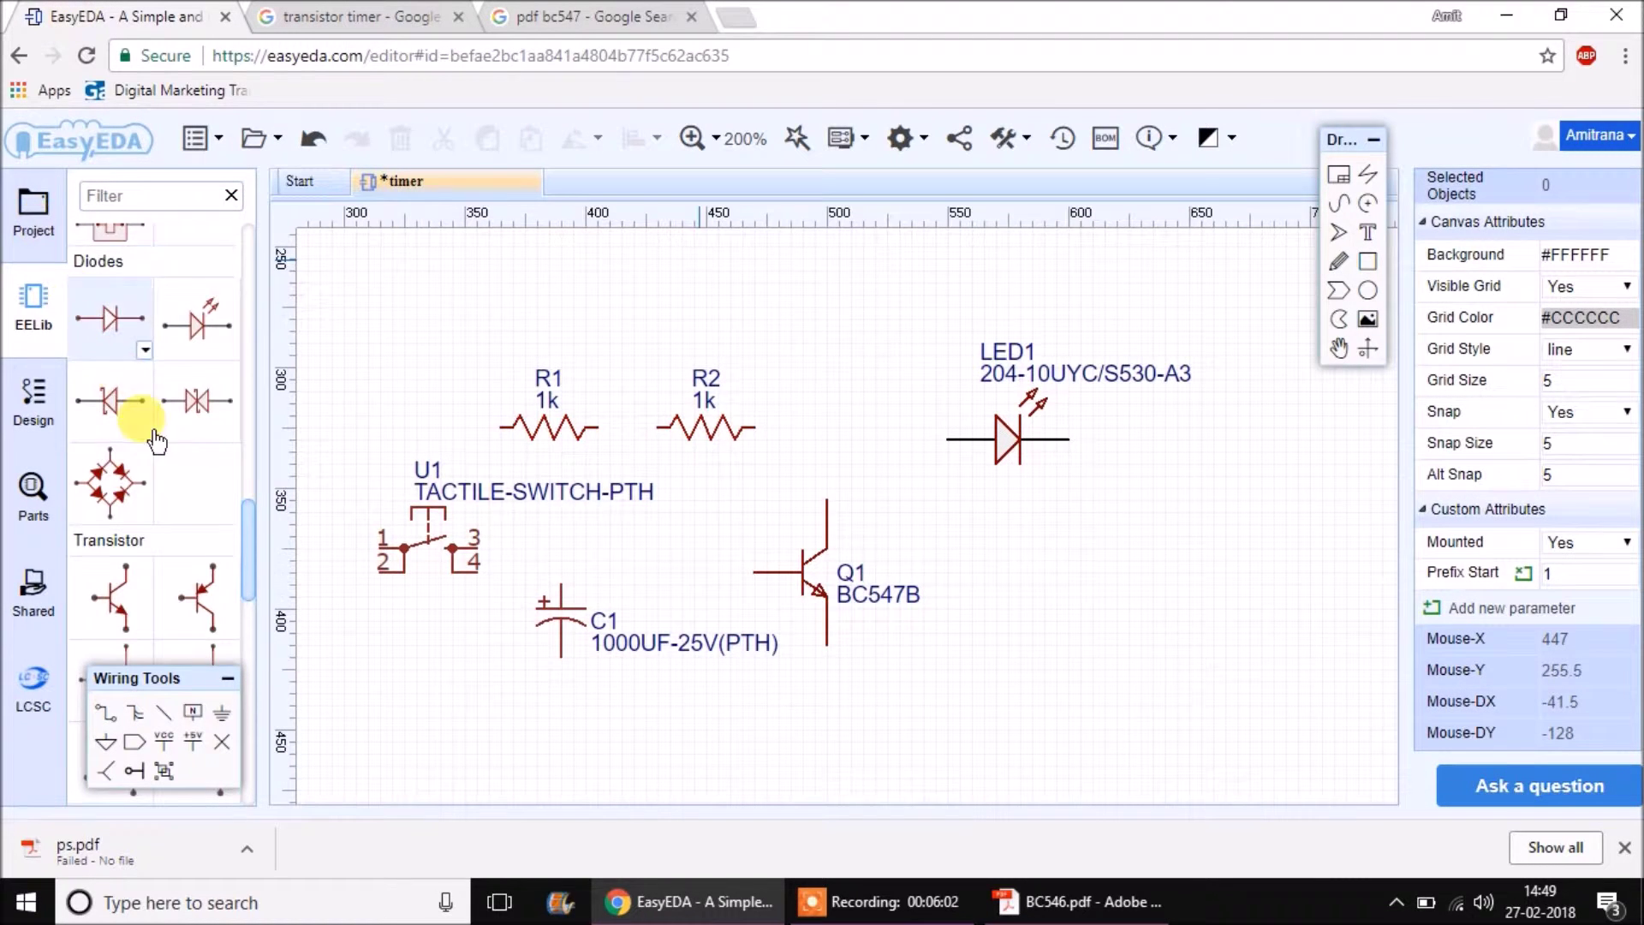
pyautogui.scroll(-3, 137, 411)
pyautogui.scroll(-6, 146, 428)
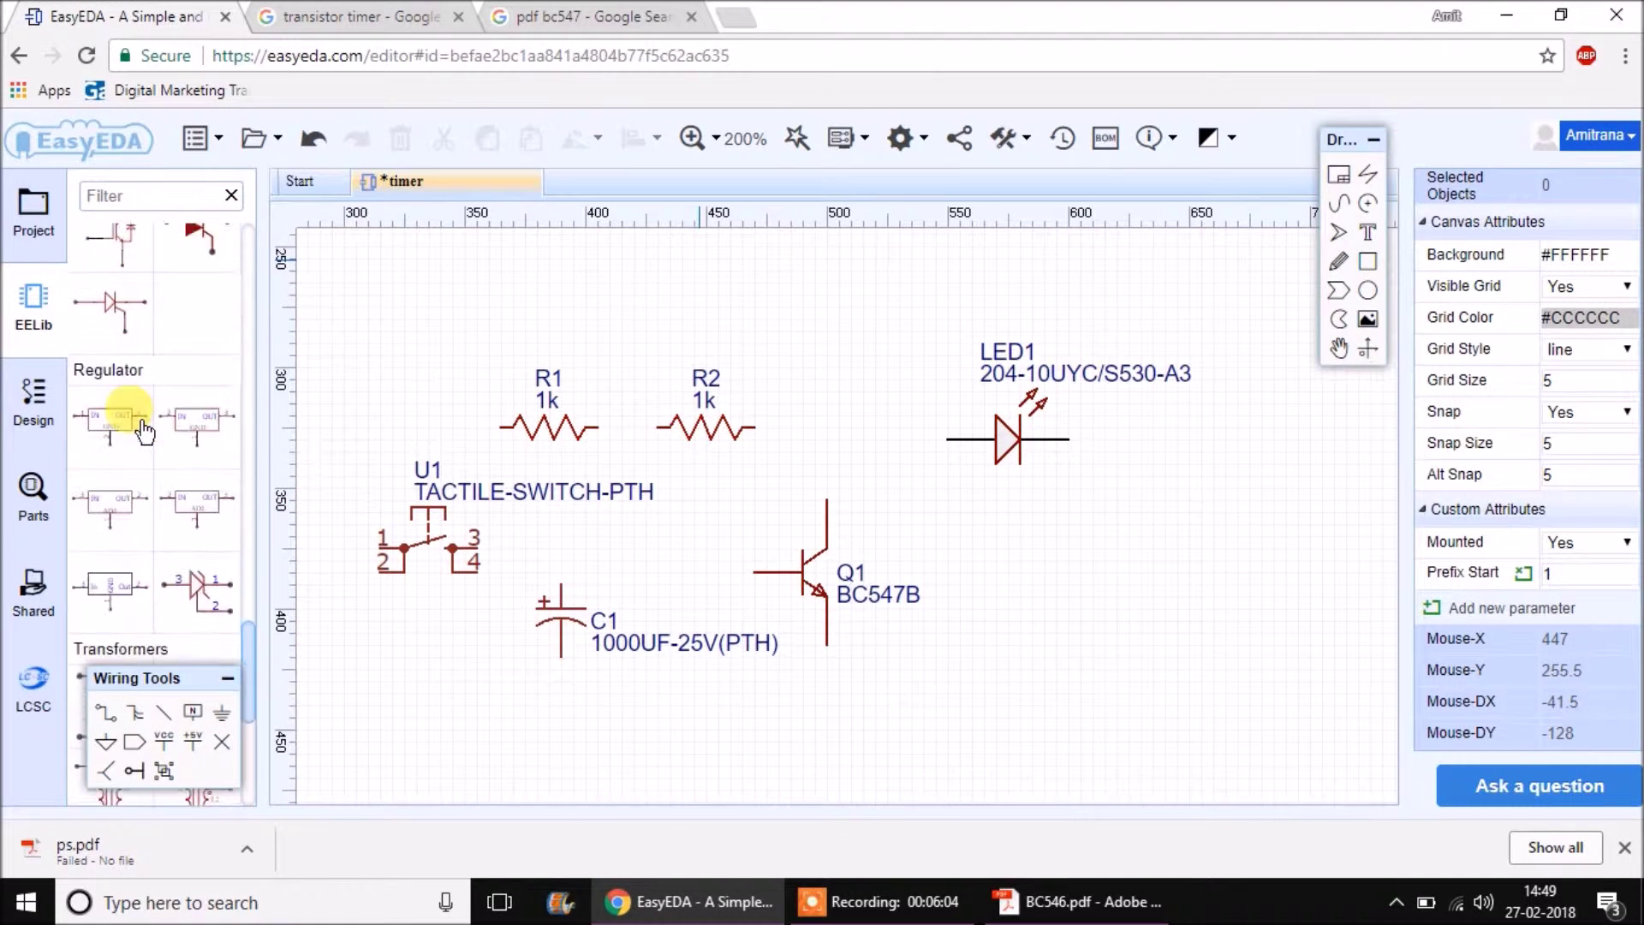
pyautogui.scroll(-2, 144, 432)
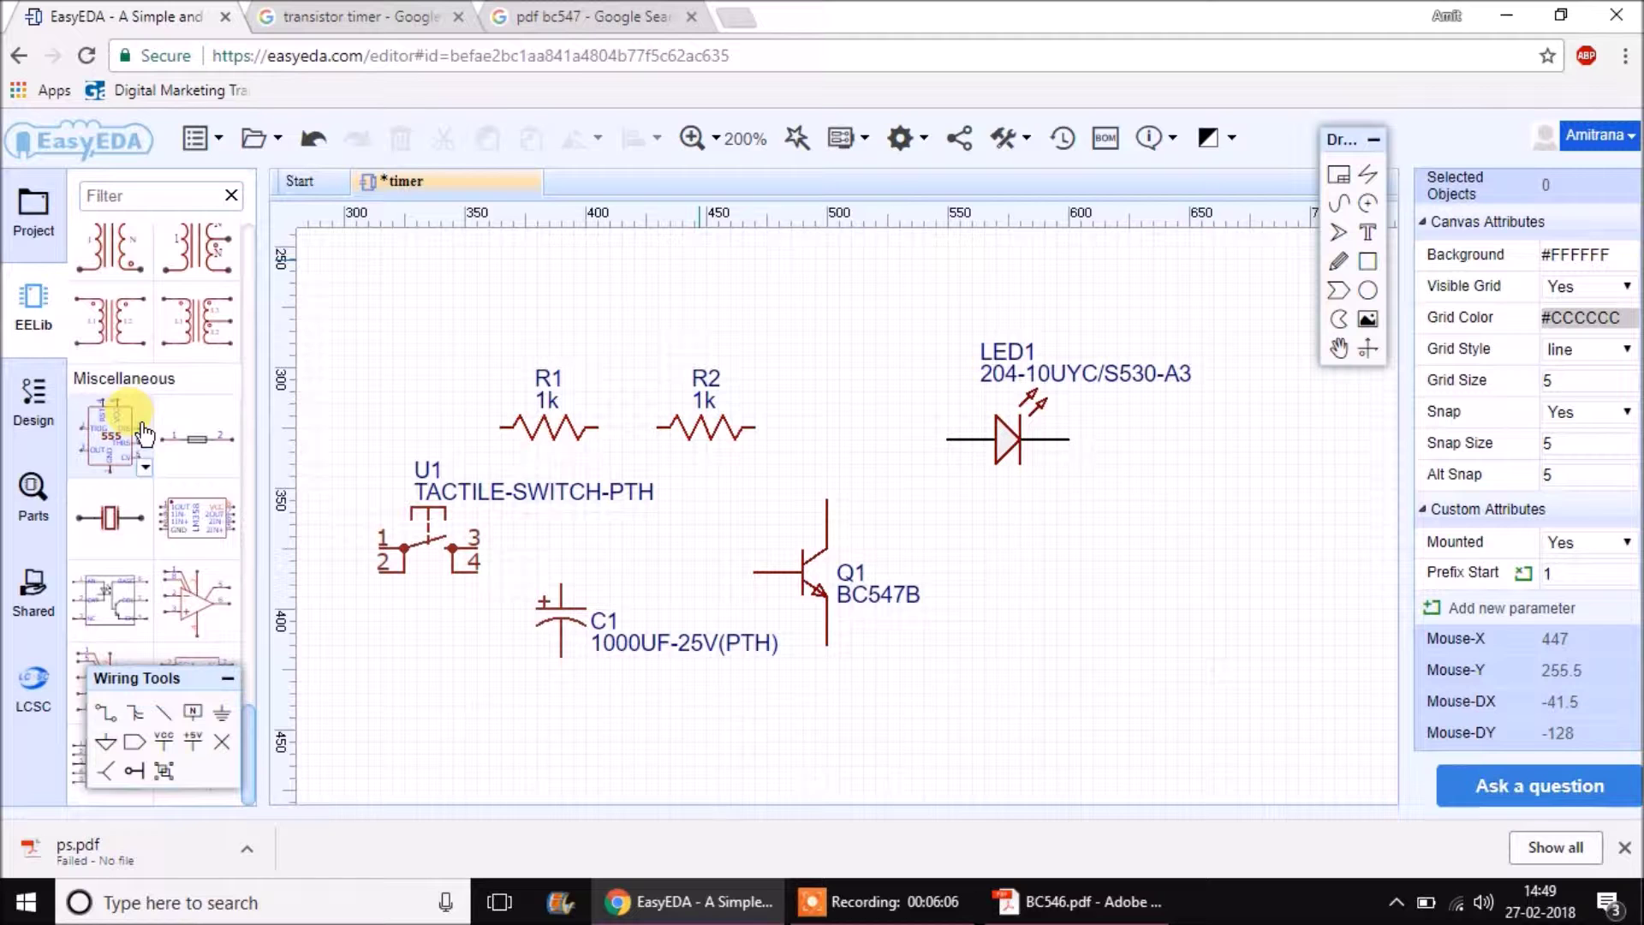
pyautogui.scroll(15, 146, 445)
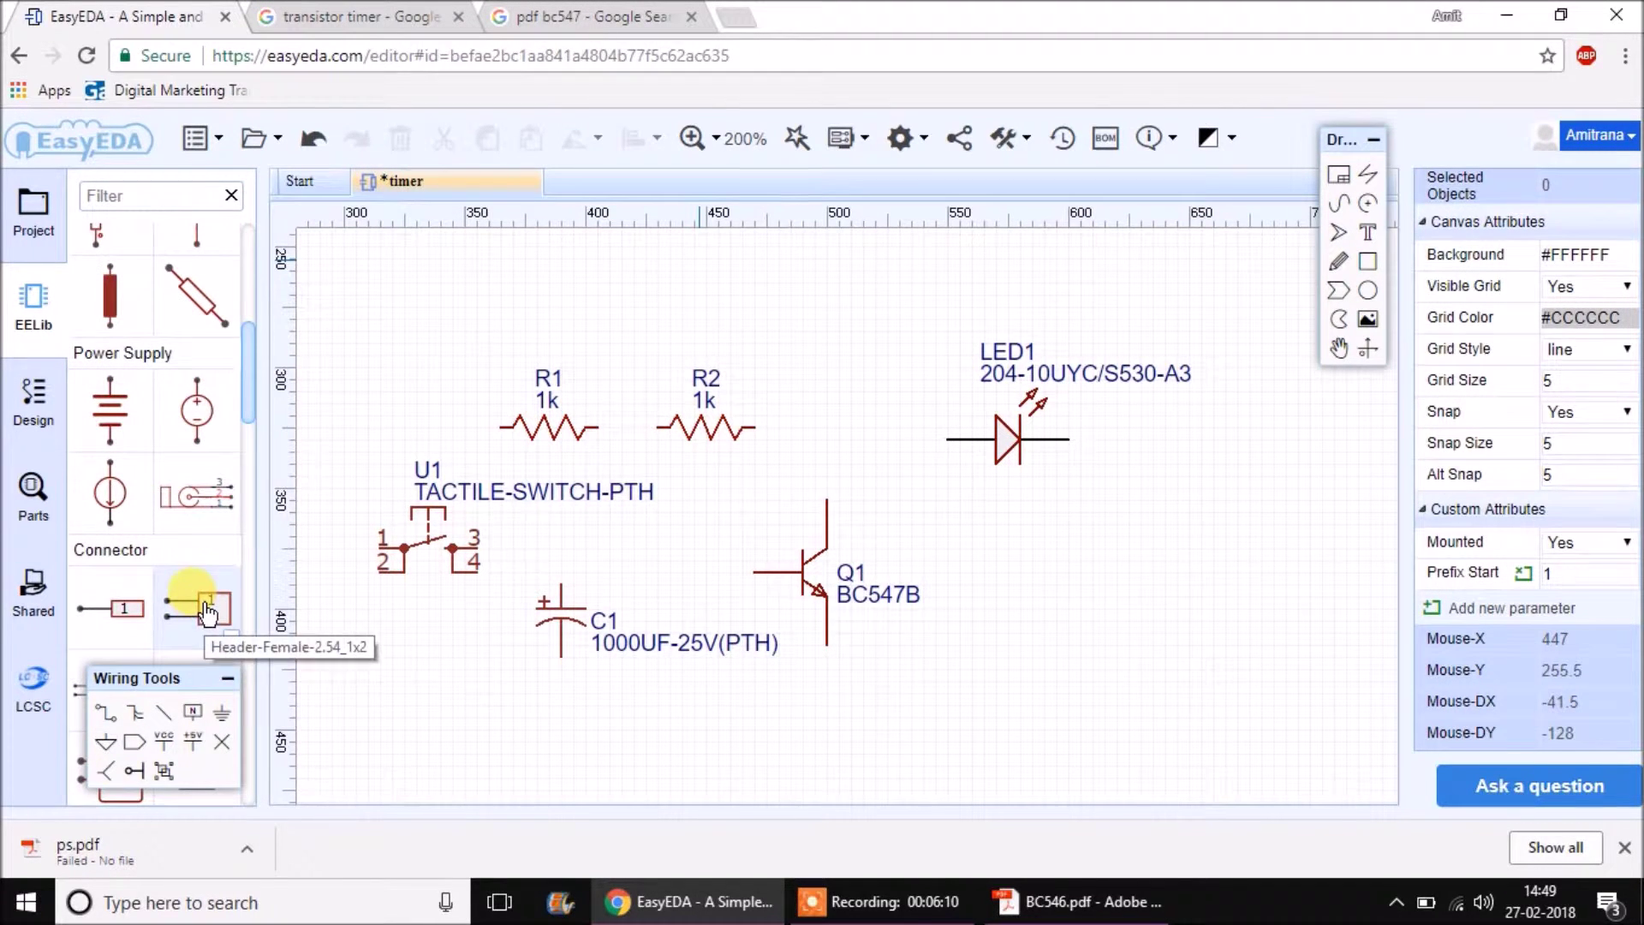
pyautogui.click(206, 615)
pyautogui.click(1213, 613)
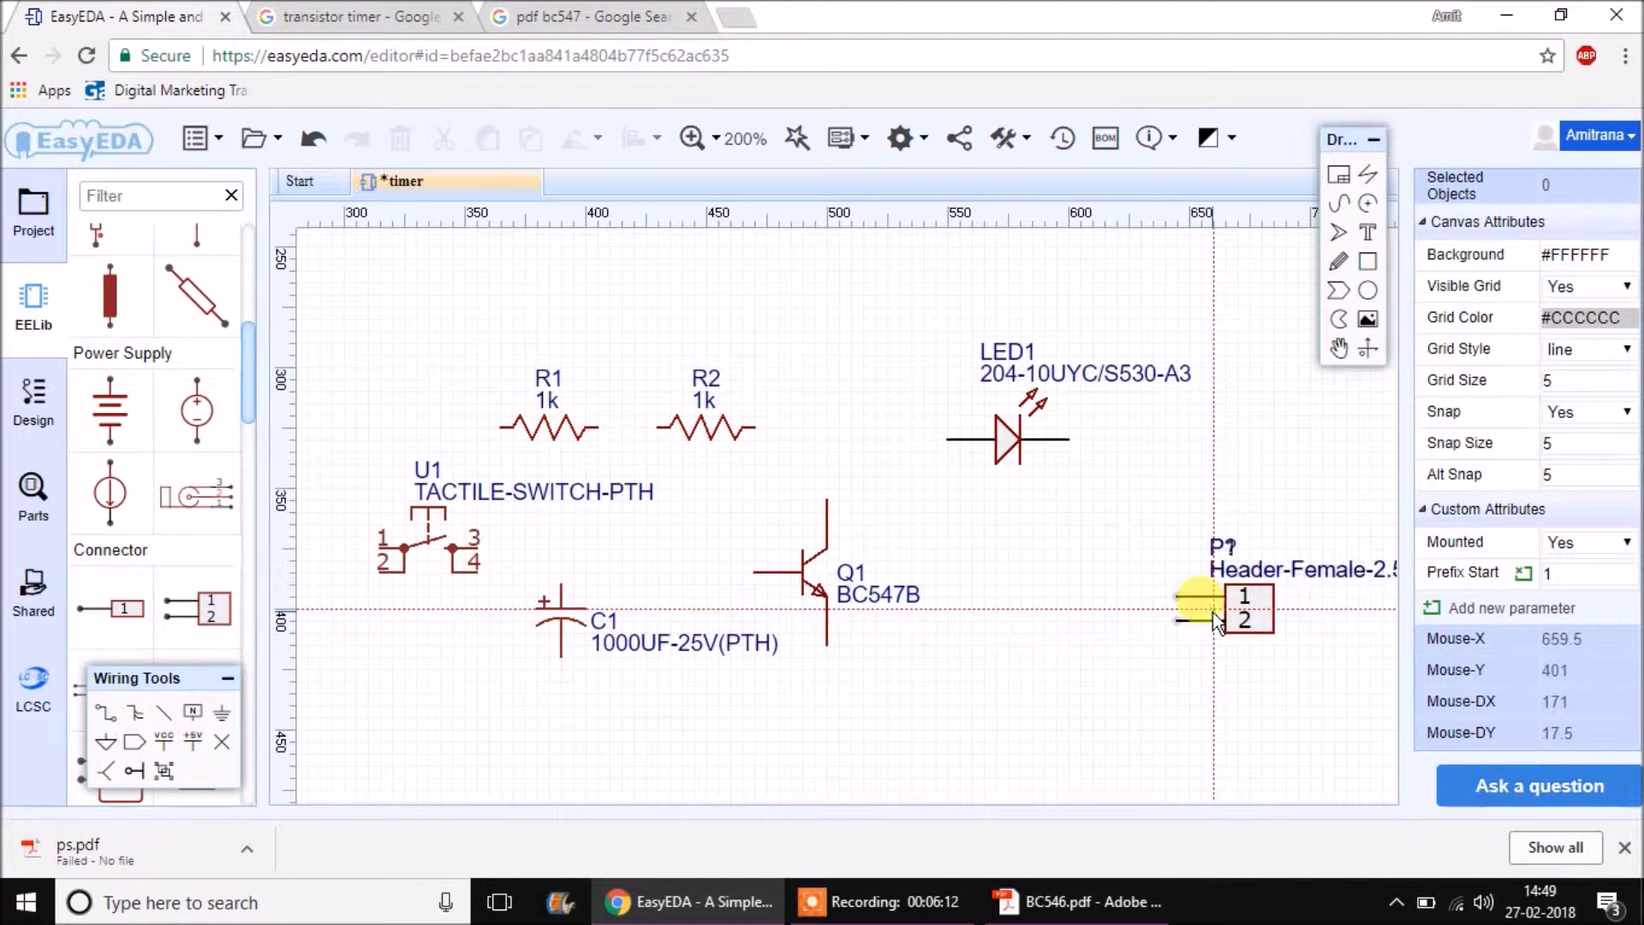
pyautogui.scroll(-2, 1105, 600)
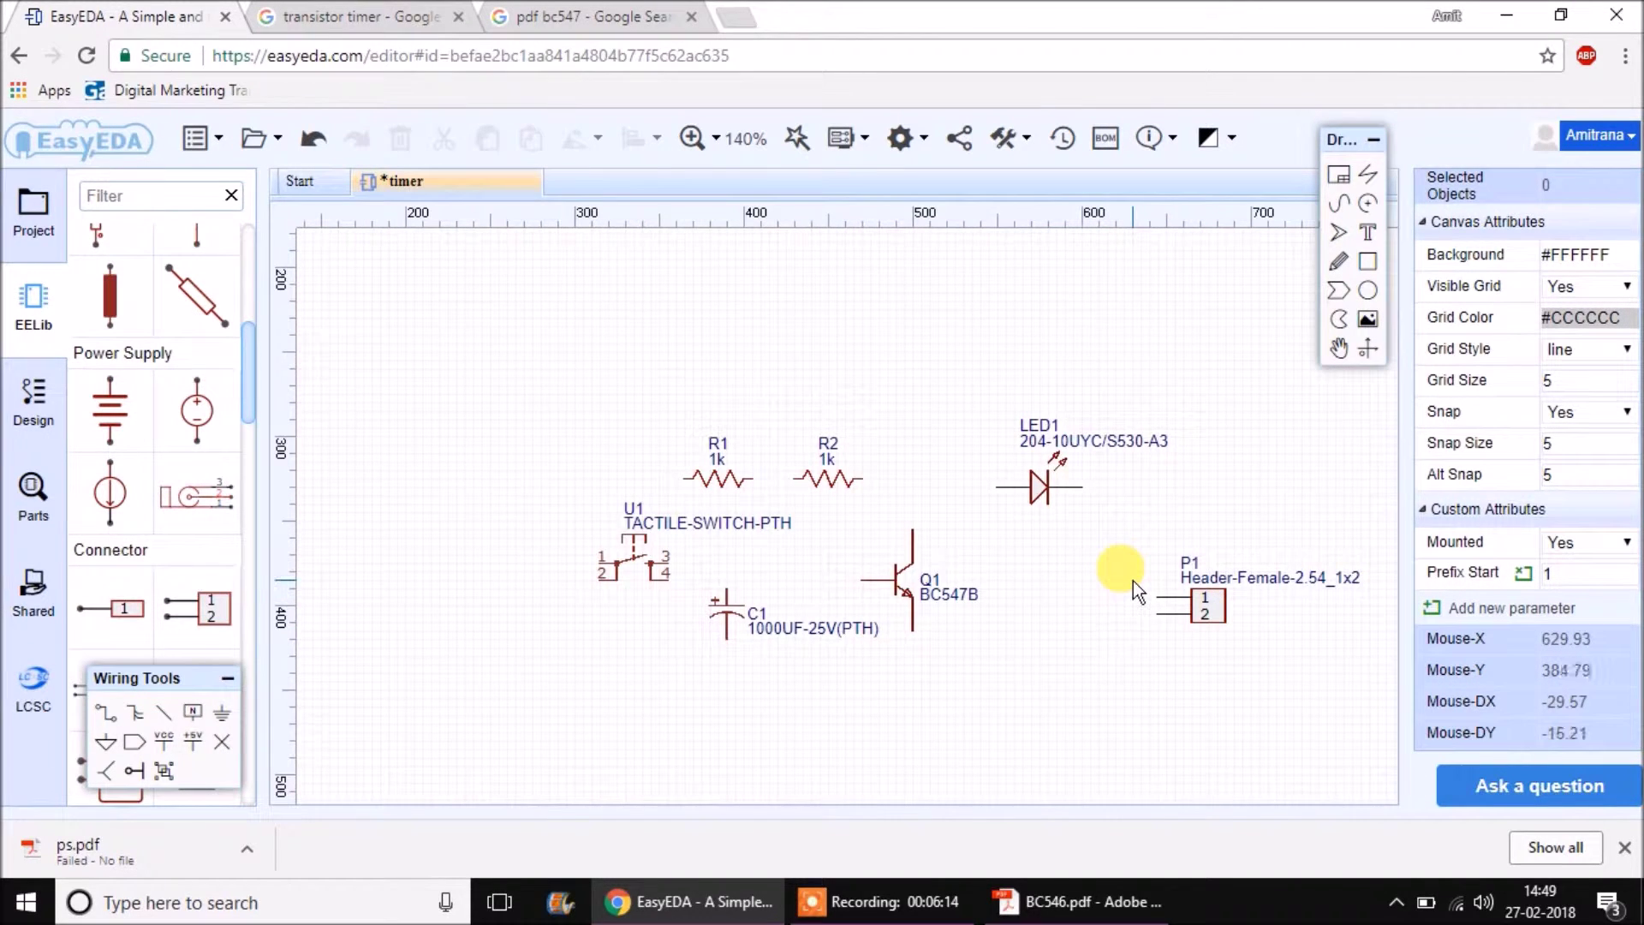
# Move Q1 down-right and relabel LED1 as 'led' and switch U1 as 'sw'.
pyautogui.click(906, 584)
pyautogui.moveTo(910, 587); pyautogui.dragTo(954, 603)
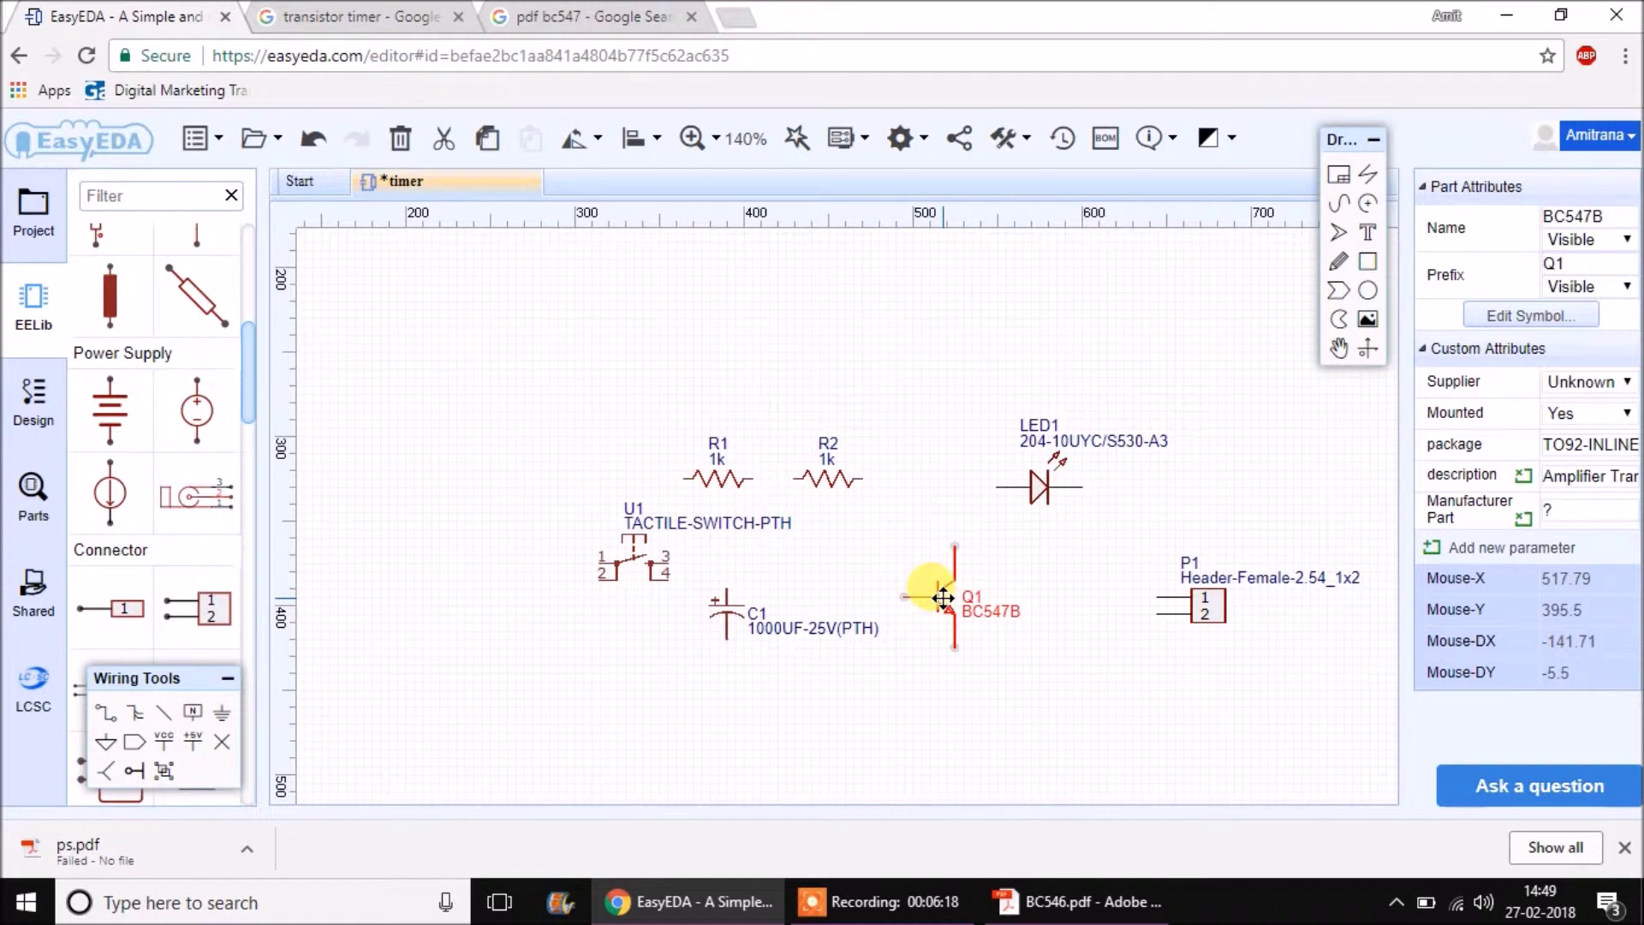
pyautogui.click(1117, 437)
pyautogui.click(1601, 221)
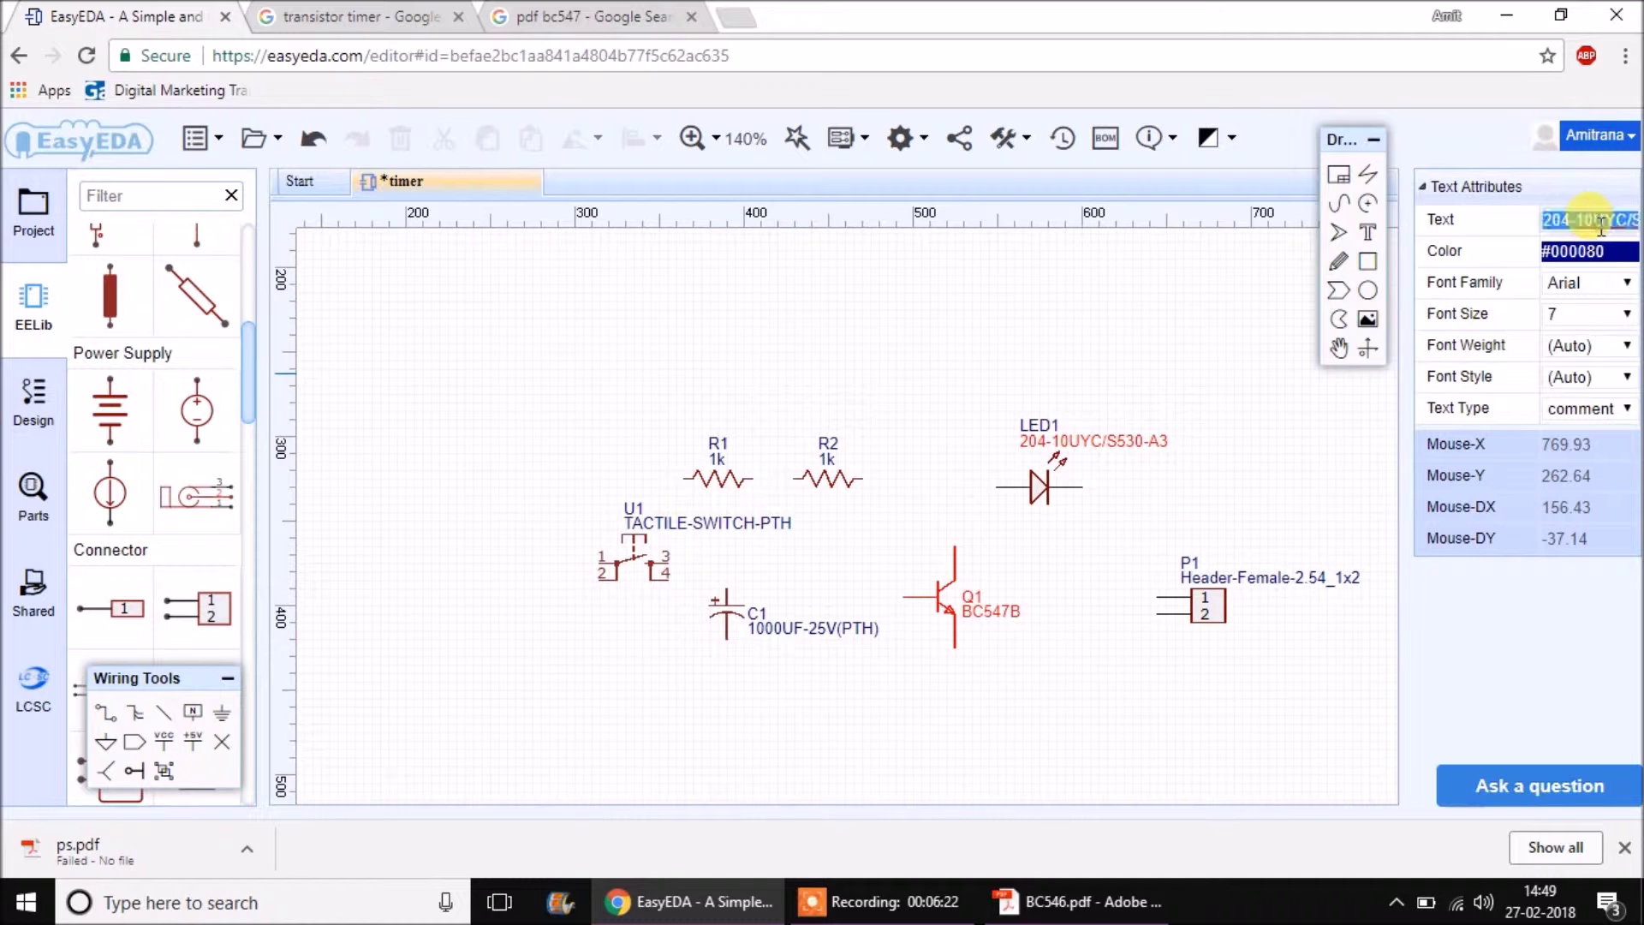
pyautogui.write('led')
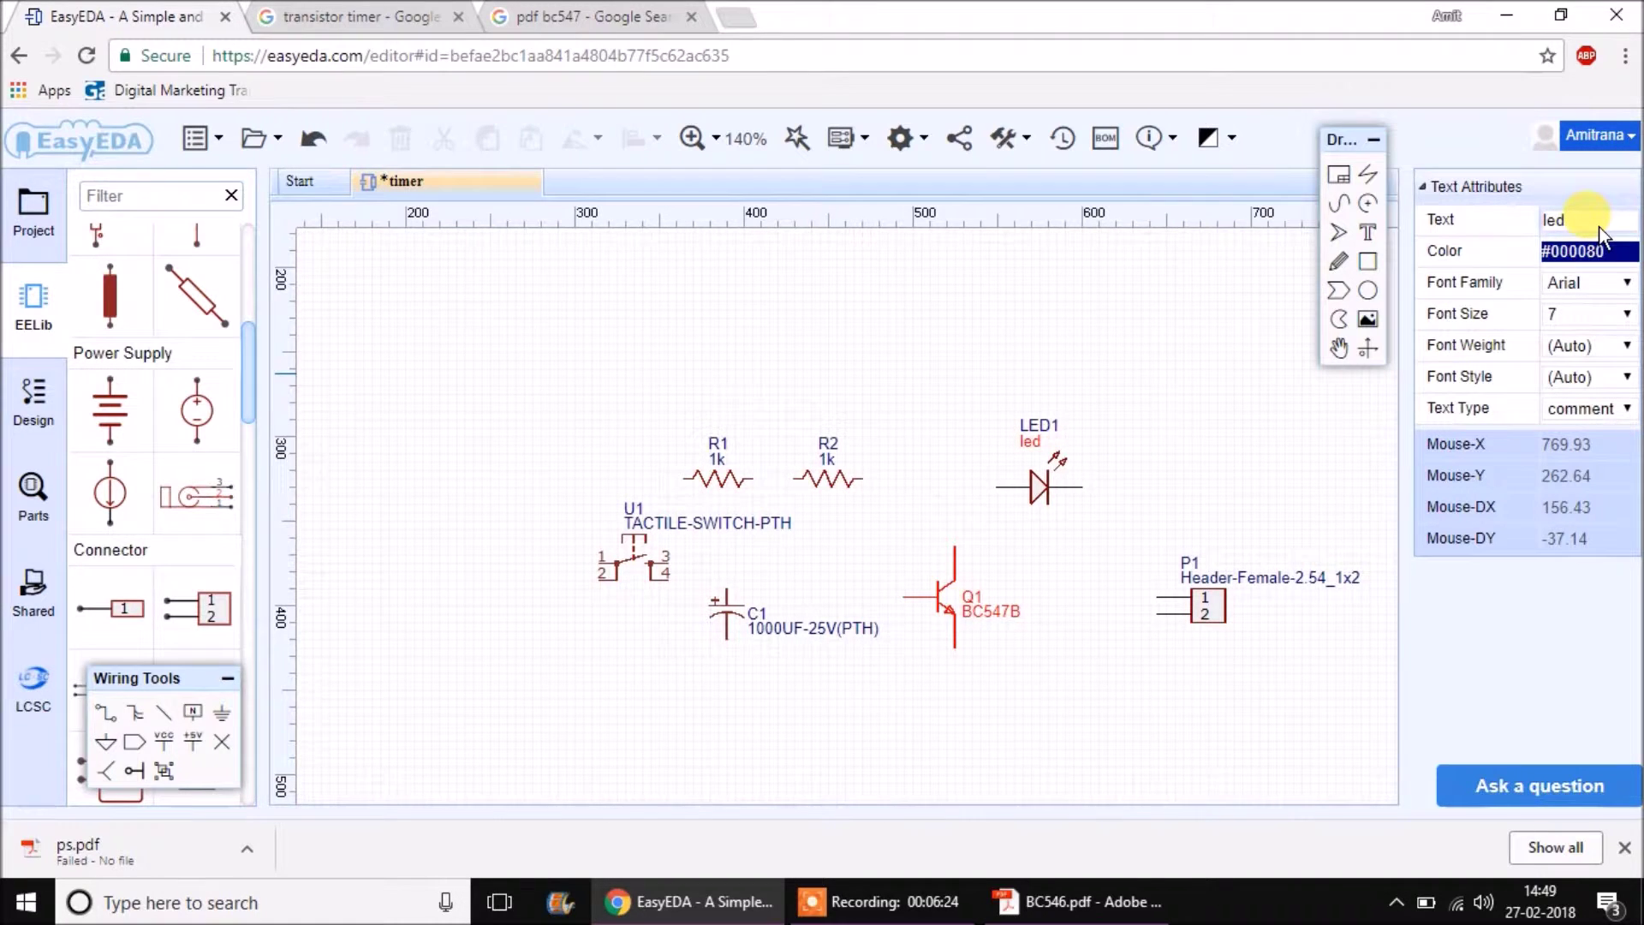
pyautogui.click(736, 561)
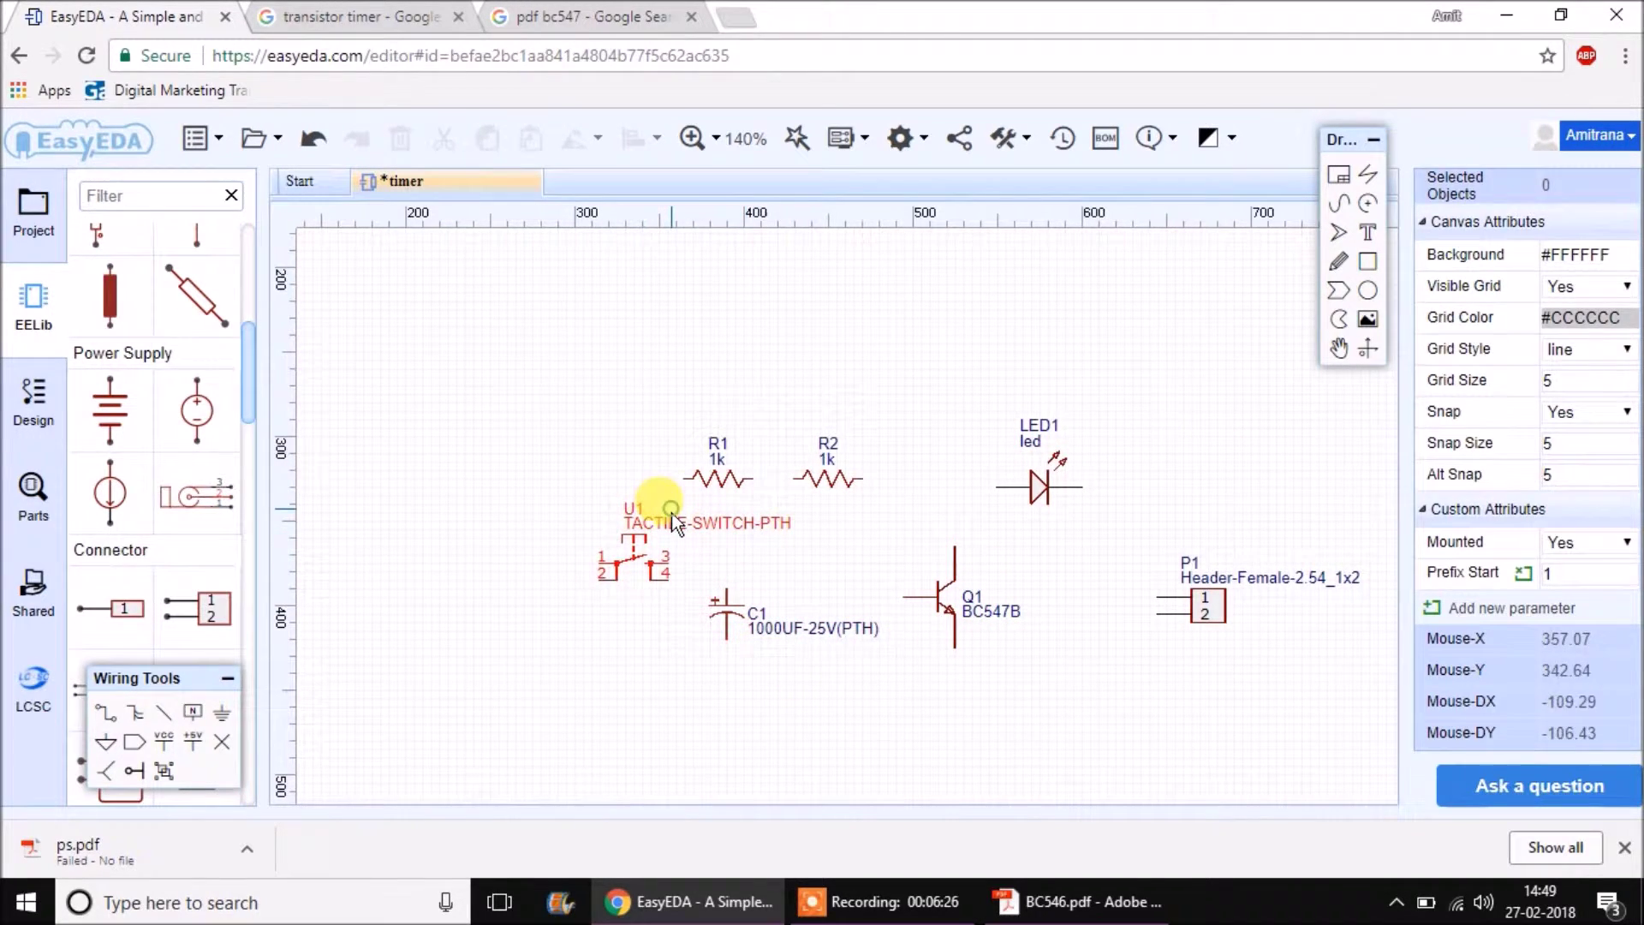
pyautogui.click(672, 516)
pyautogui.click(1609, 216)
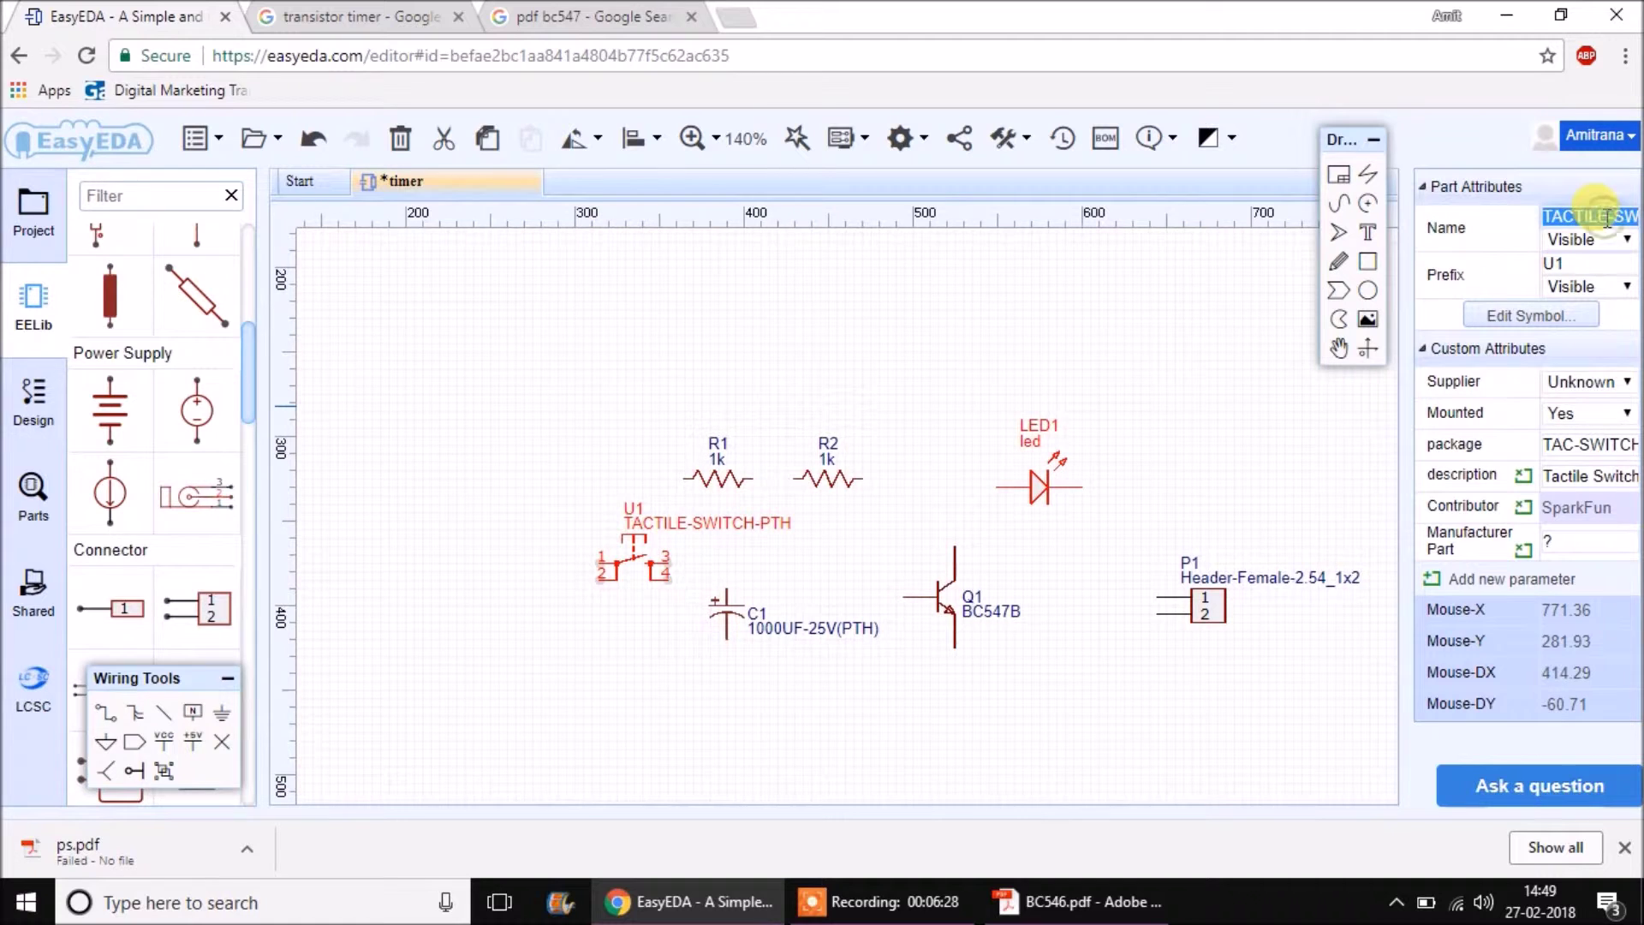
pyautogui.write('sw')
pyautogui.press('Return')
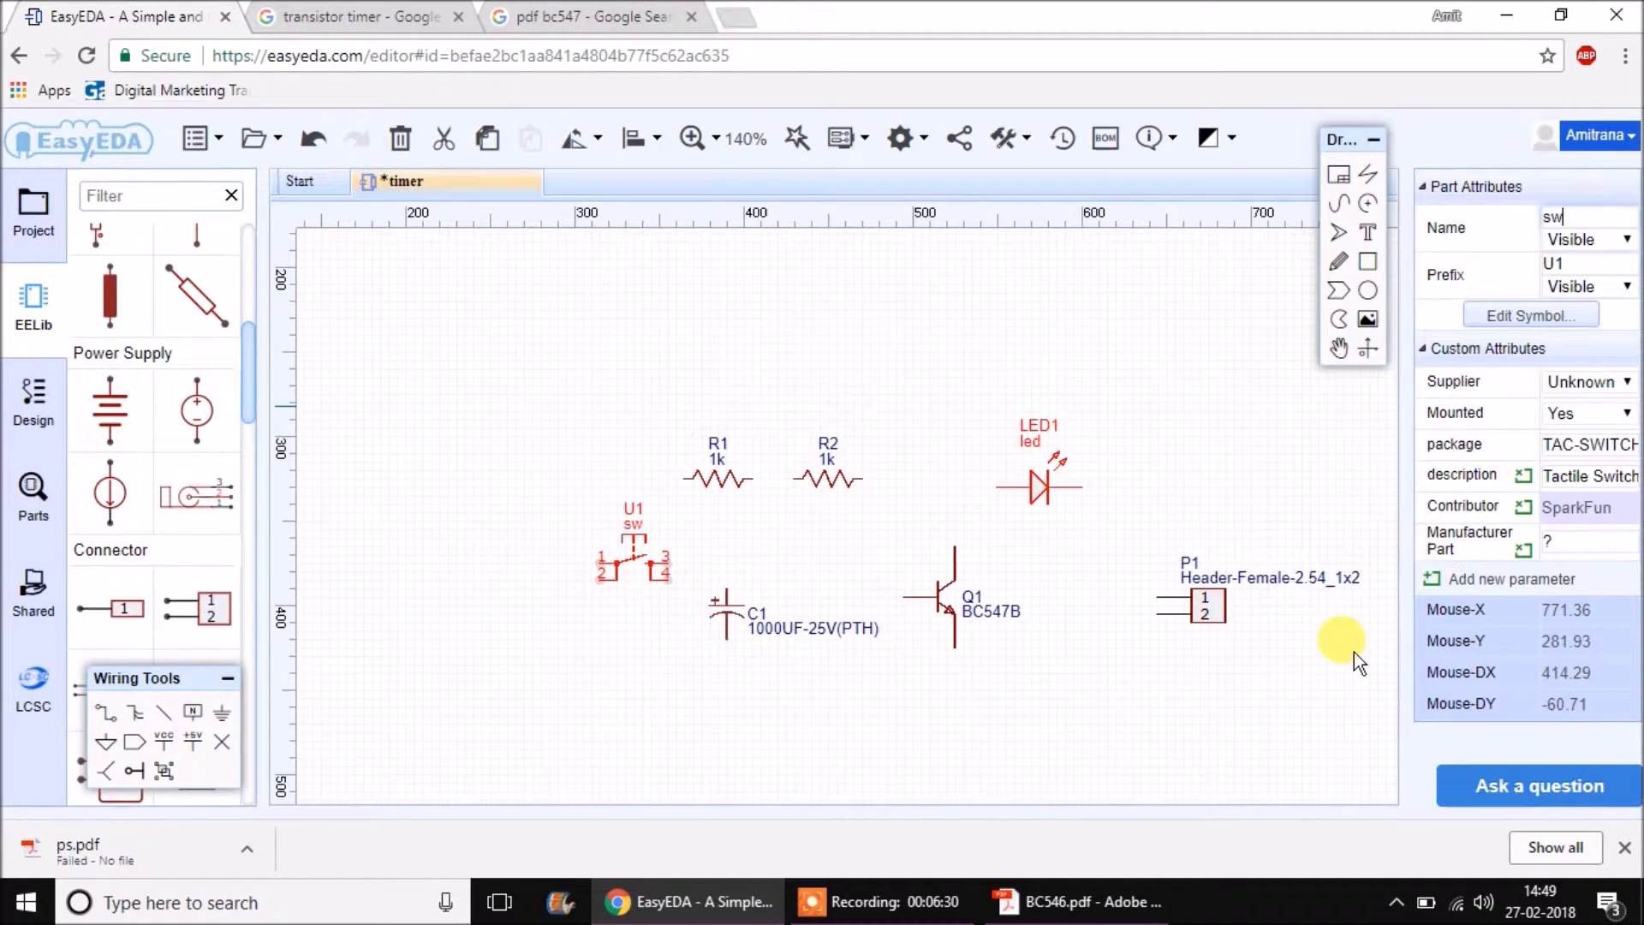
# Label connector P1 'power' and change C1's value text to 1000uF.
pyautogui.click(1306, 579)
pyautogui.click(1568, 222)
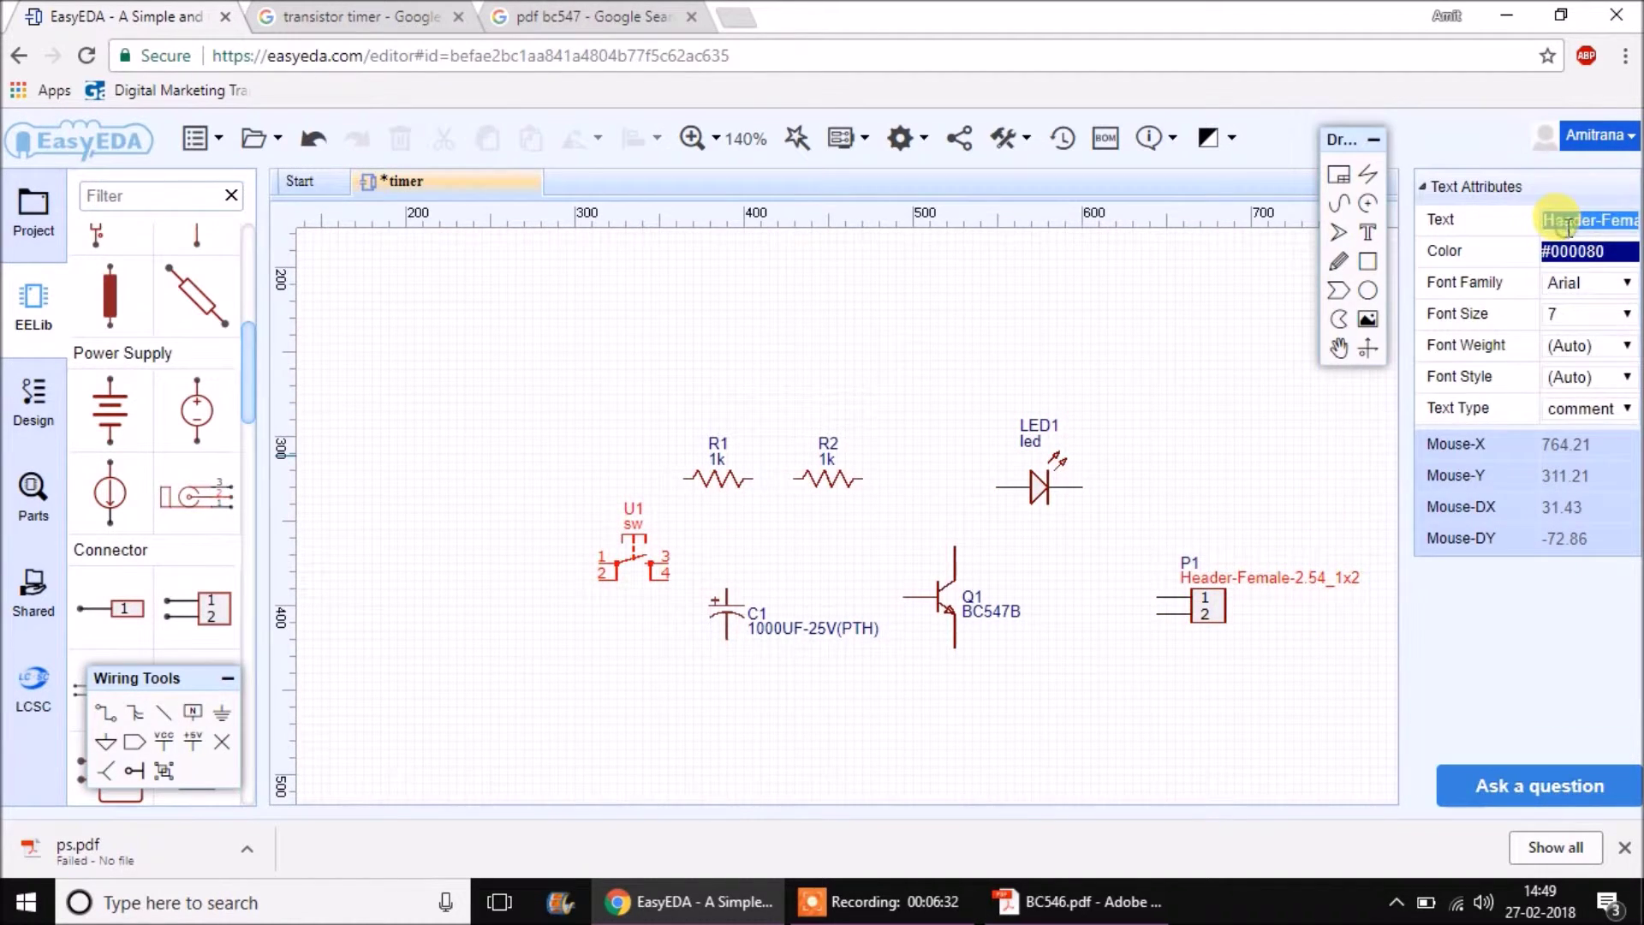
pyautogui.write('power')
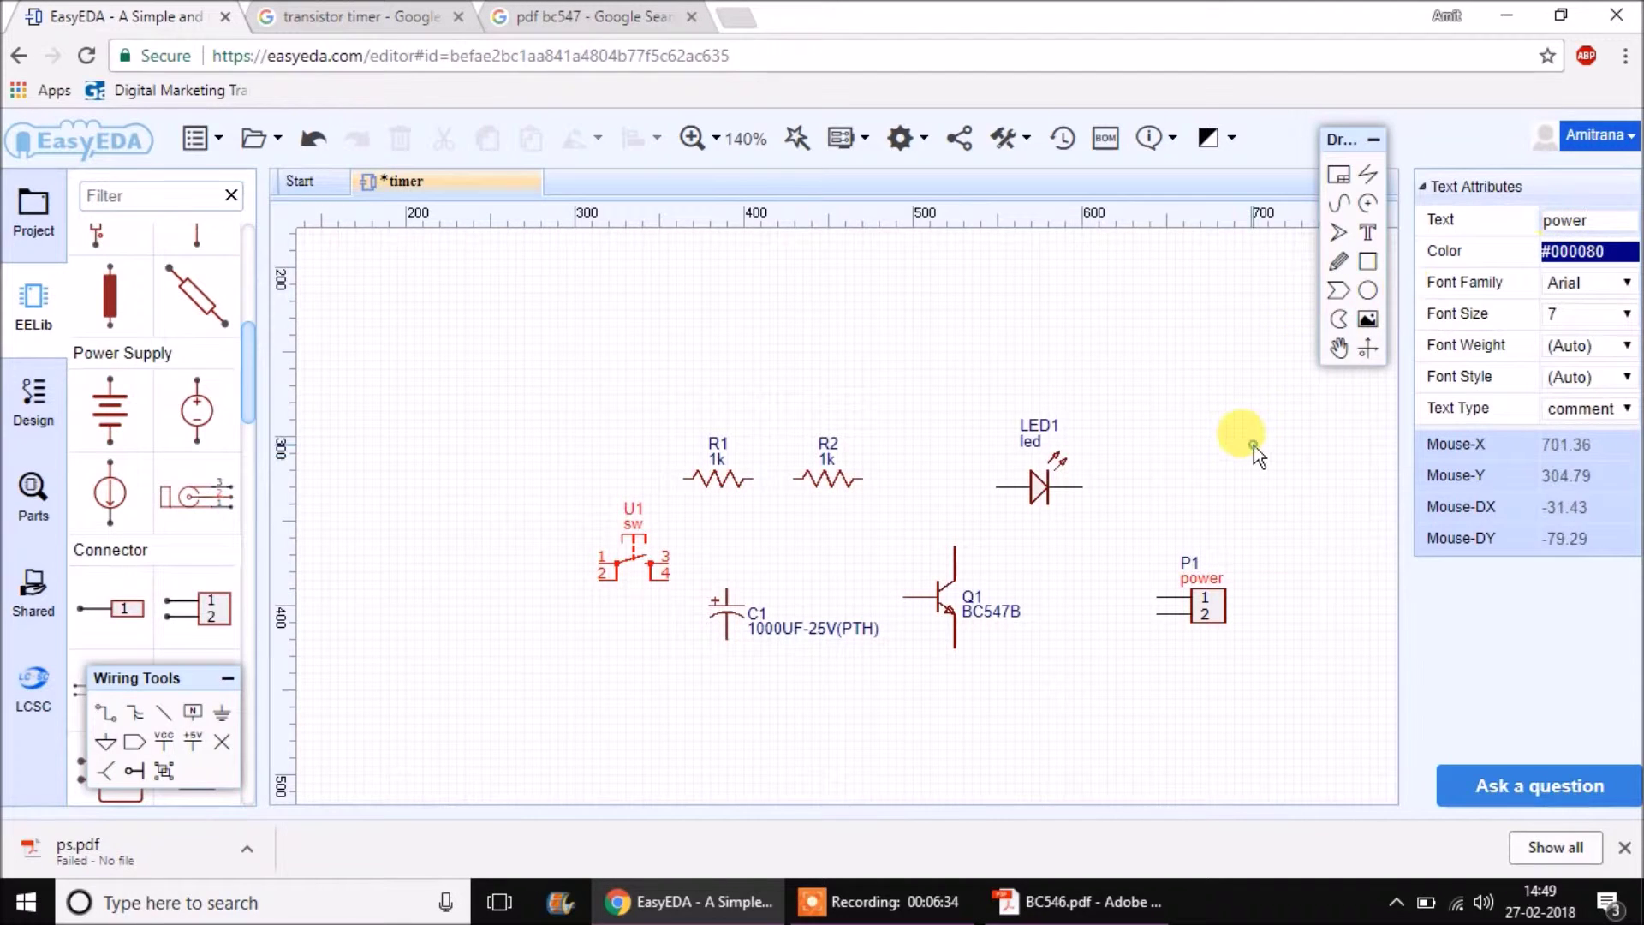
pyautogui.click(827, 645)
pyautogui.click(820, 634)
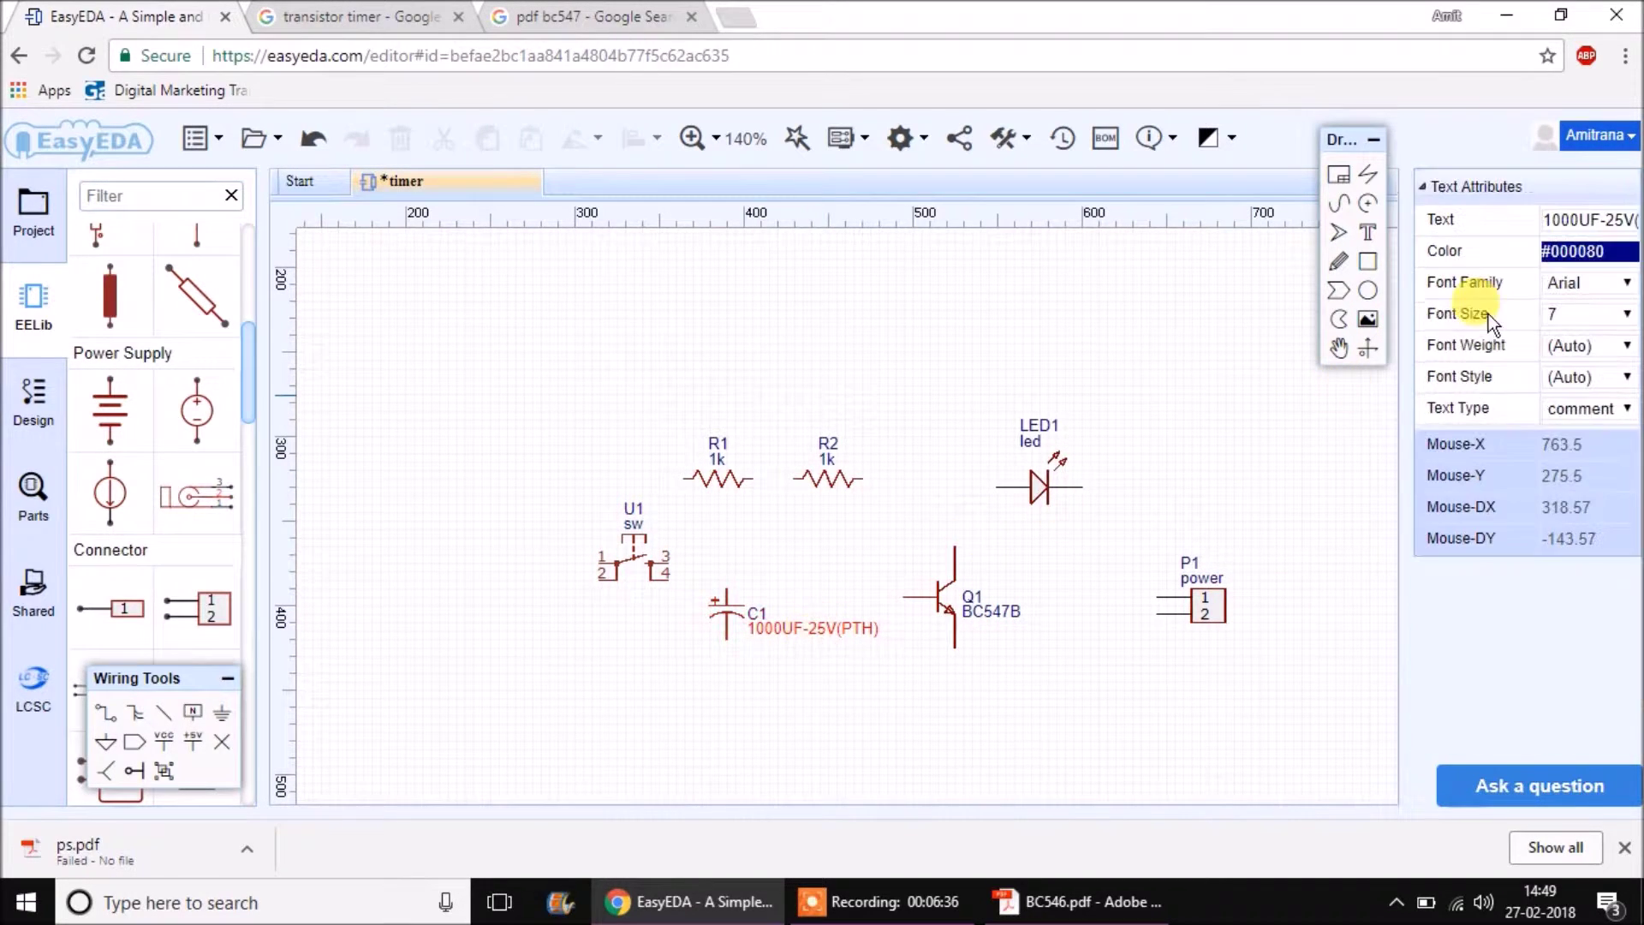
pyautogui.click(1576, 221)
pyautogui.write('cap')
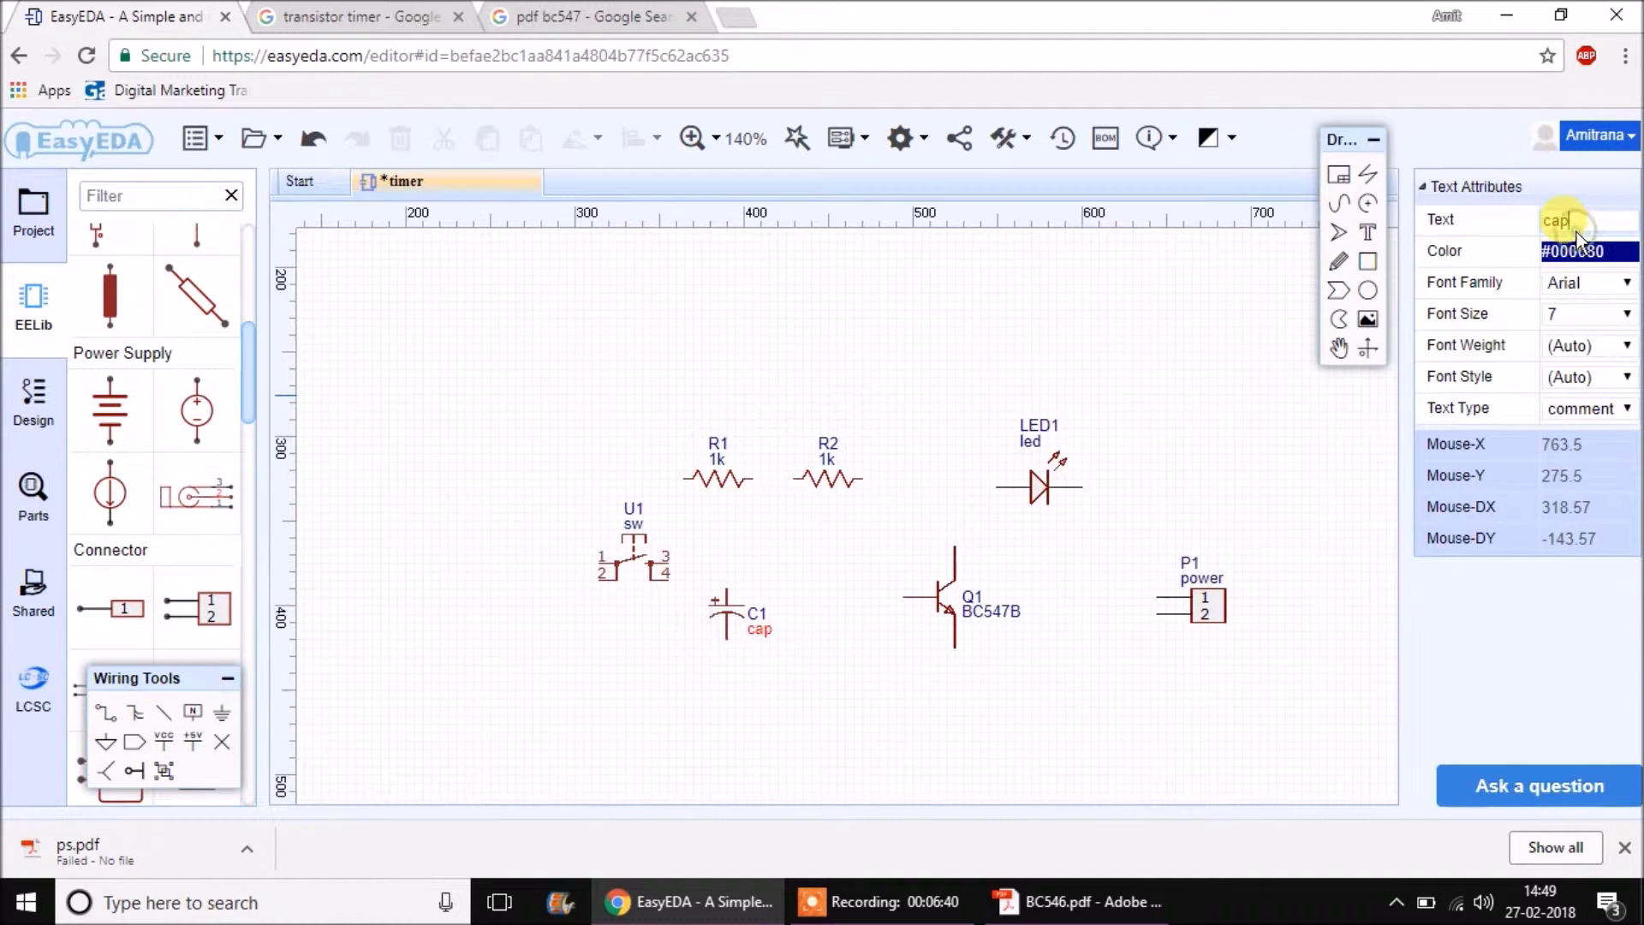
pyautogui.write('1000uF')
pyautogui.click(1185, 500)
# Move LED1 above Q1 and R2 above LED1, rotating both upright.
pyautogui.click(1032, 490)
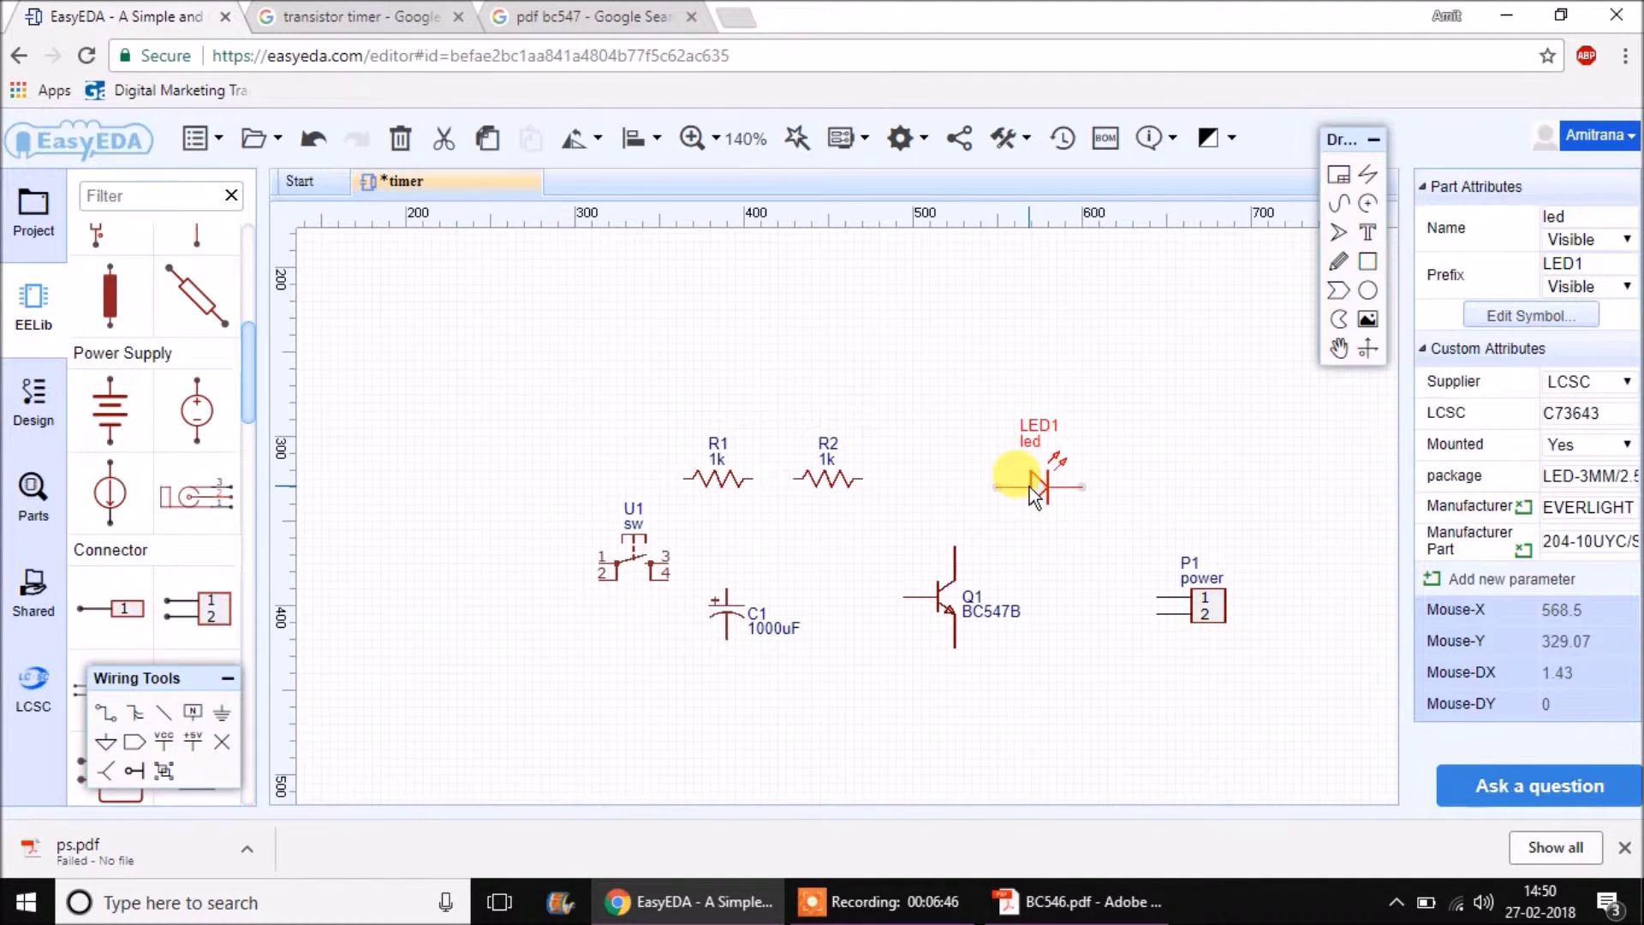
pyautogui.moveTo(1032, 494); pyautogui.dragTo(948, 476)
pyautogui.press('space')
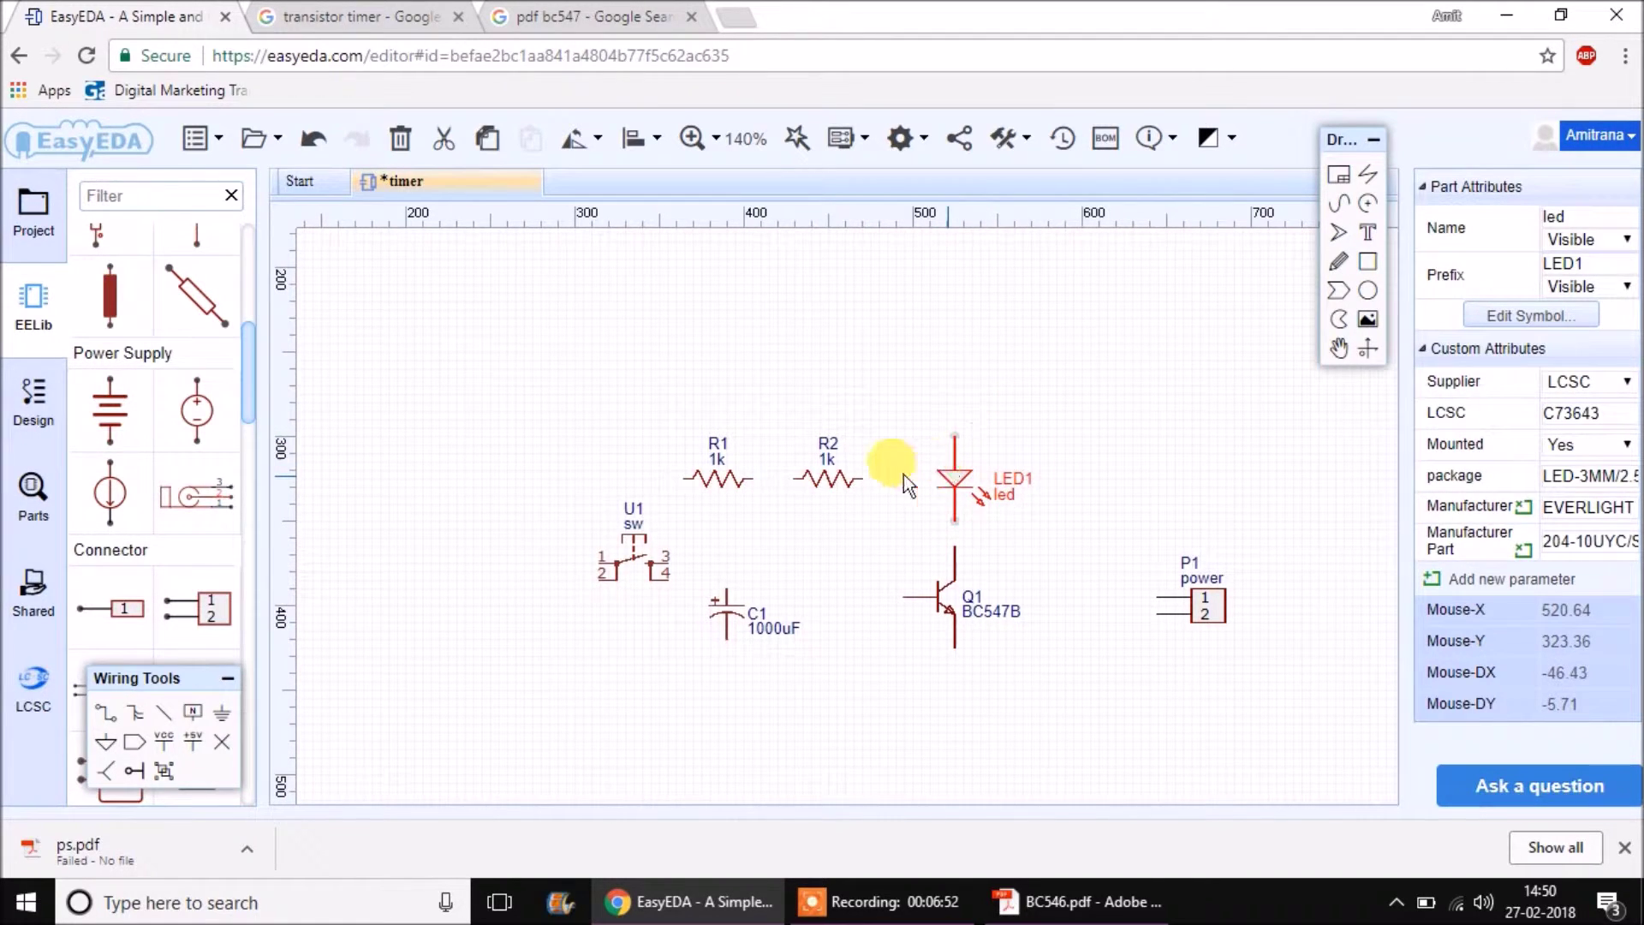
pyautogui.moveTo(827, 476); pyautogui.dragTo(959, 366)
pyautogui.press('space')
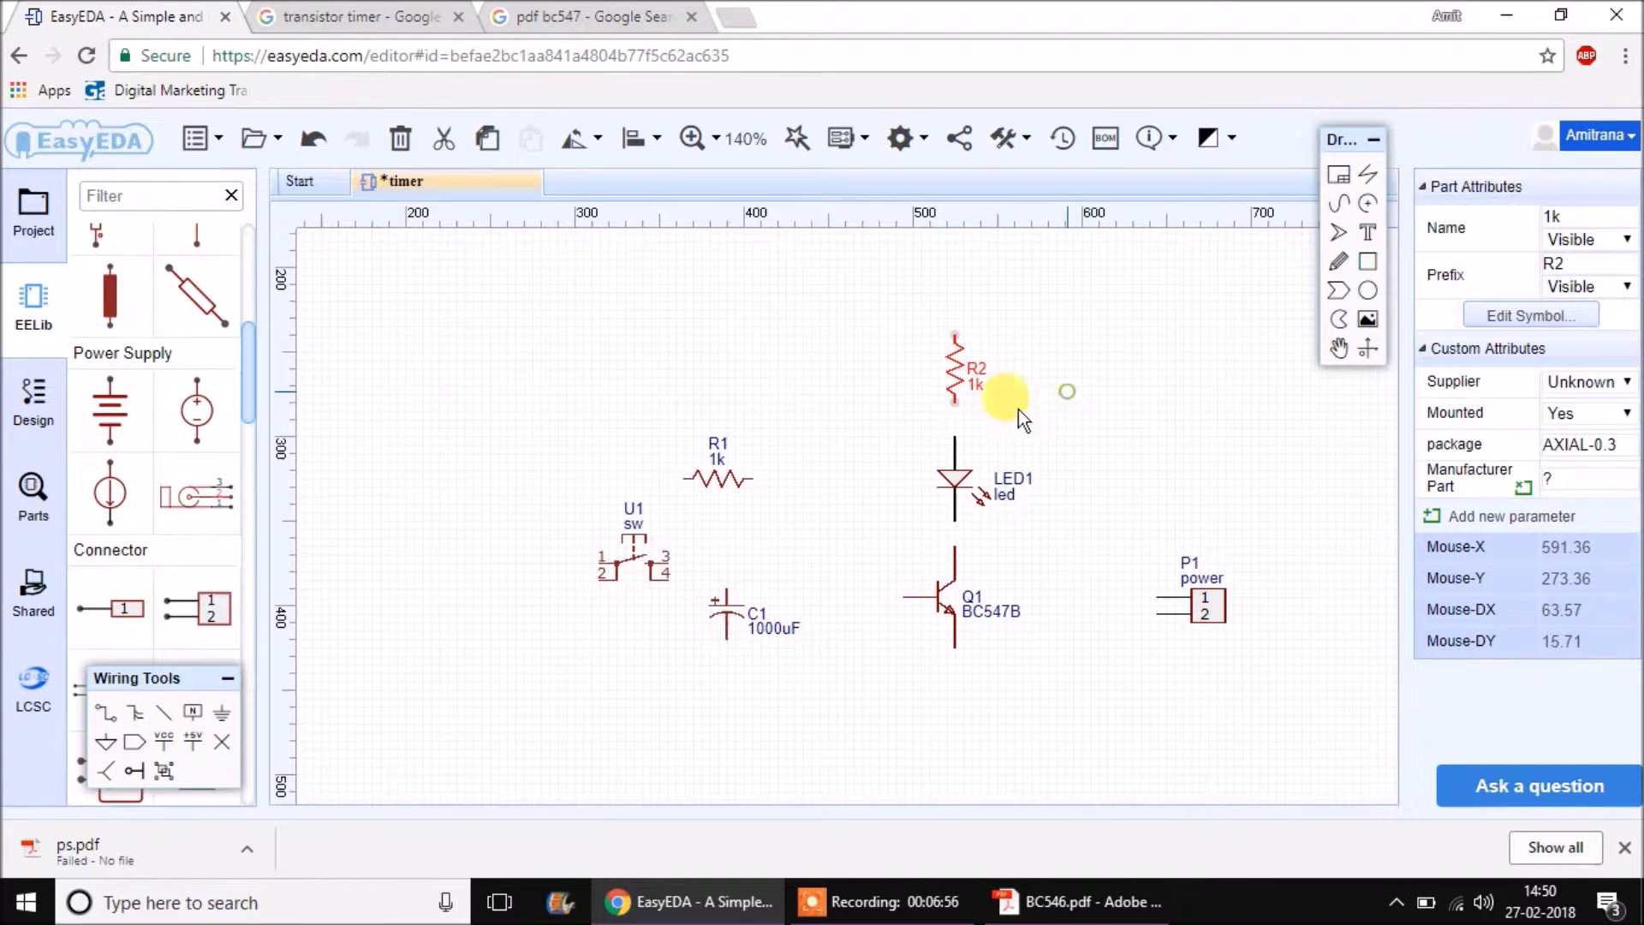
pyautogui.click(1071, 399)
# Move connector P1 slightly down, closer to LED1.
pyautogui.click(1177, 532)
pyautogui.moveTo(1176, 533)
pyautogui.mouseDown()
pyautogui.moveTo(1119, 409)
pyautogui.moveTo(1163, 556)
pyautogui.mouseUp()
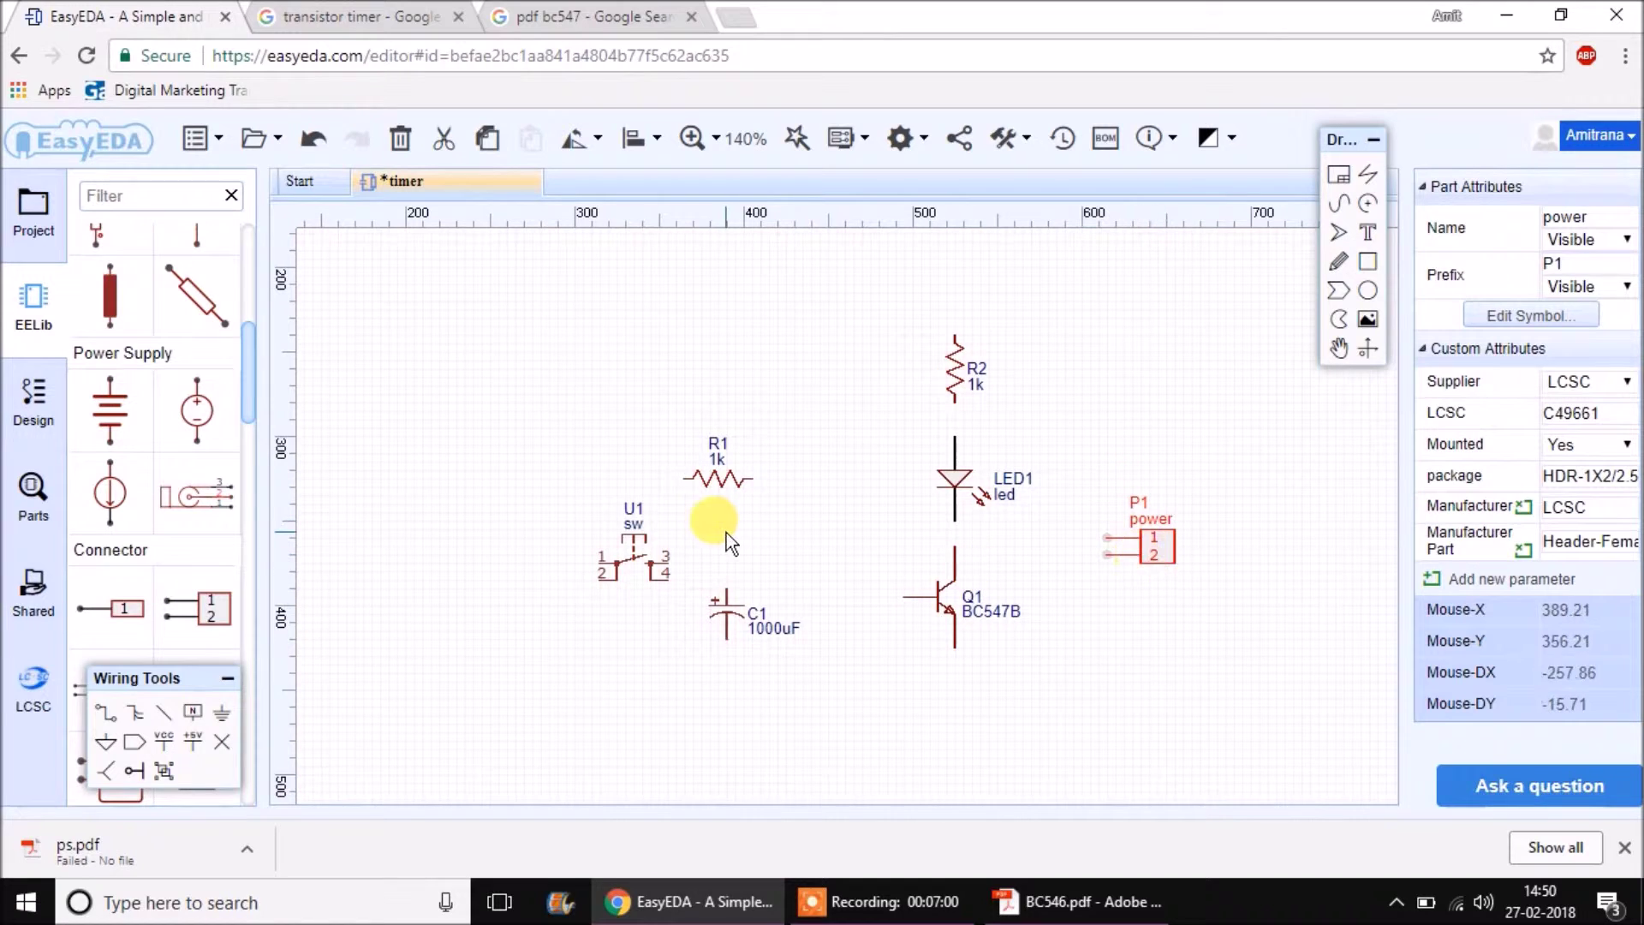
pyautogui.click(738, 529)
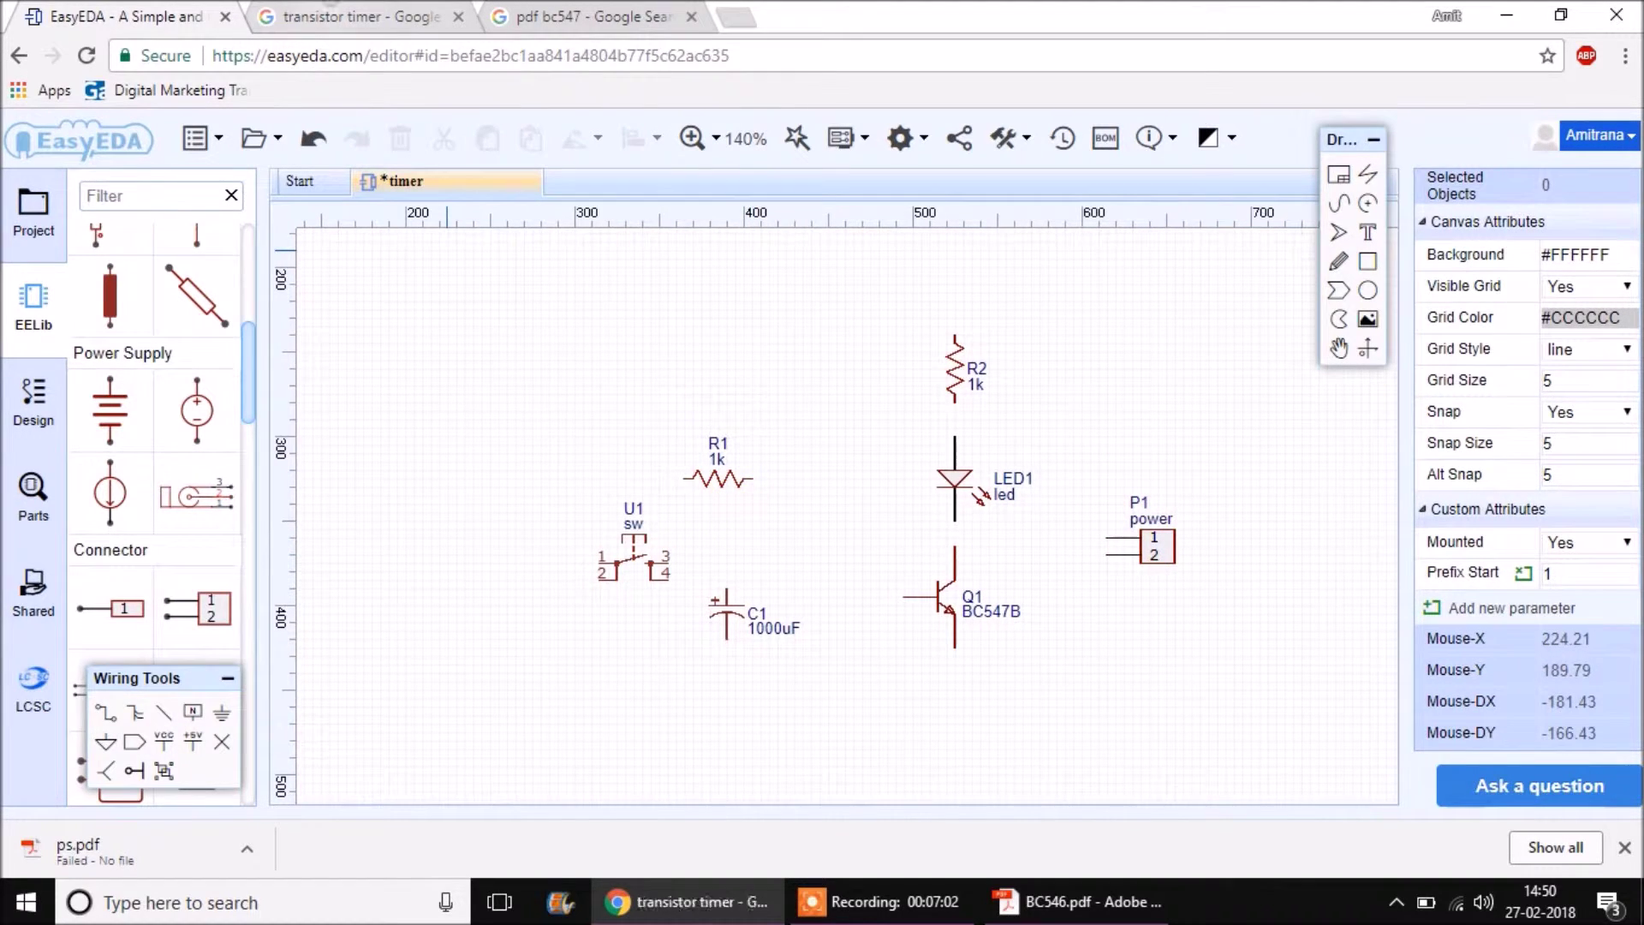
# Switch to the Google Images 'Simple Delay Timer Circuits Explained' BC547 reference schematic.
pyautogui.hotkey('ctrl', 'Tab')
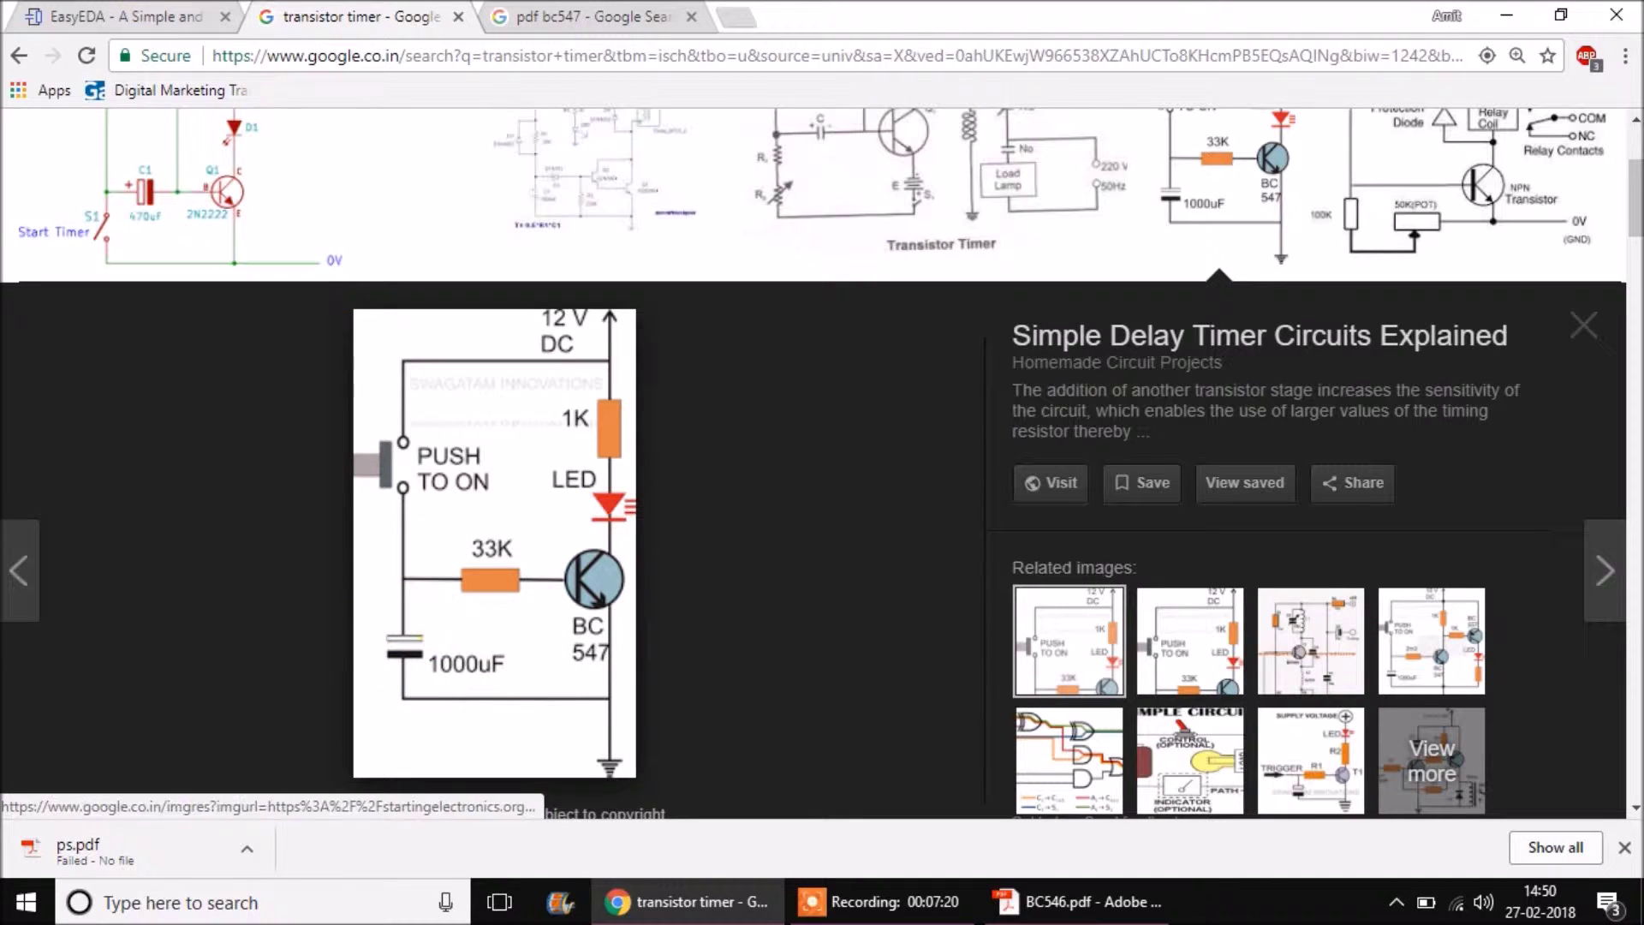
# Back in the schematic, put R1 beside Q1's base with C1 below it.
pyautogui.click(144, 16)
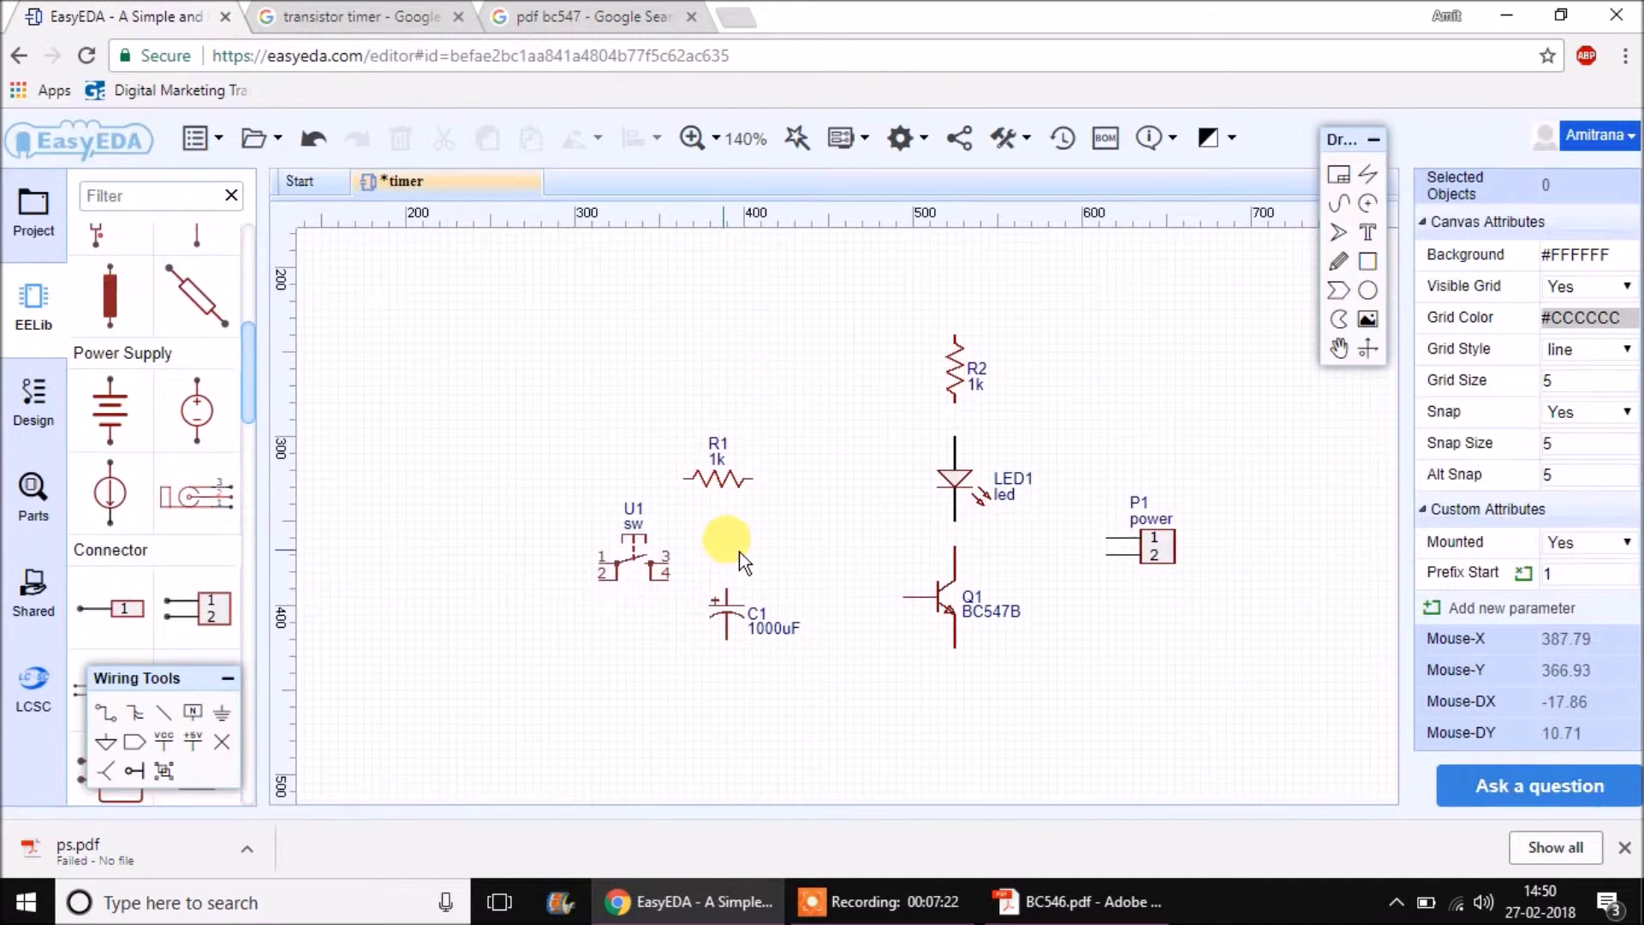
pyautogui.moveTo(727, 600); pyautogui.dragTo(685, 655)
pyautogui.moveTo(717, 489); pyautogui.dragTo(848, 597)
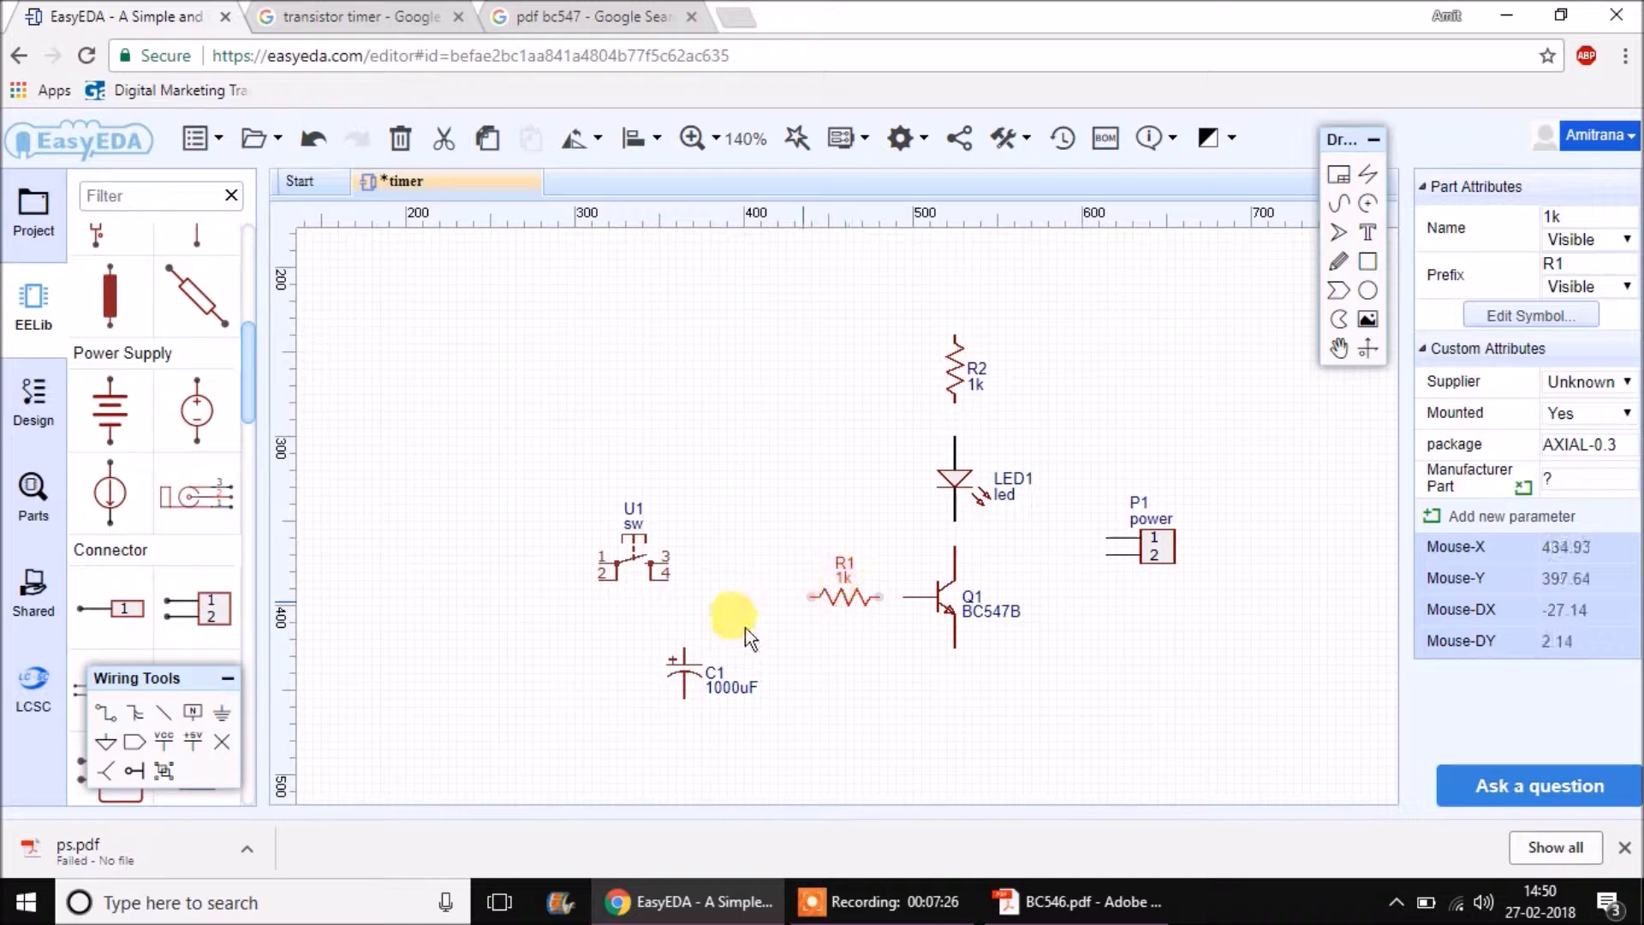
pyautogui.click(862, 637)
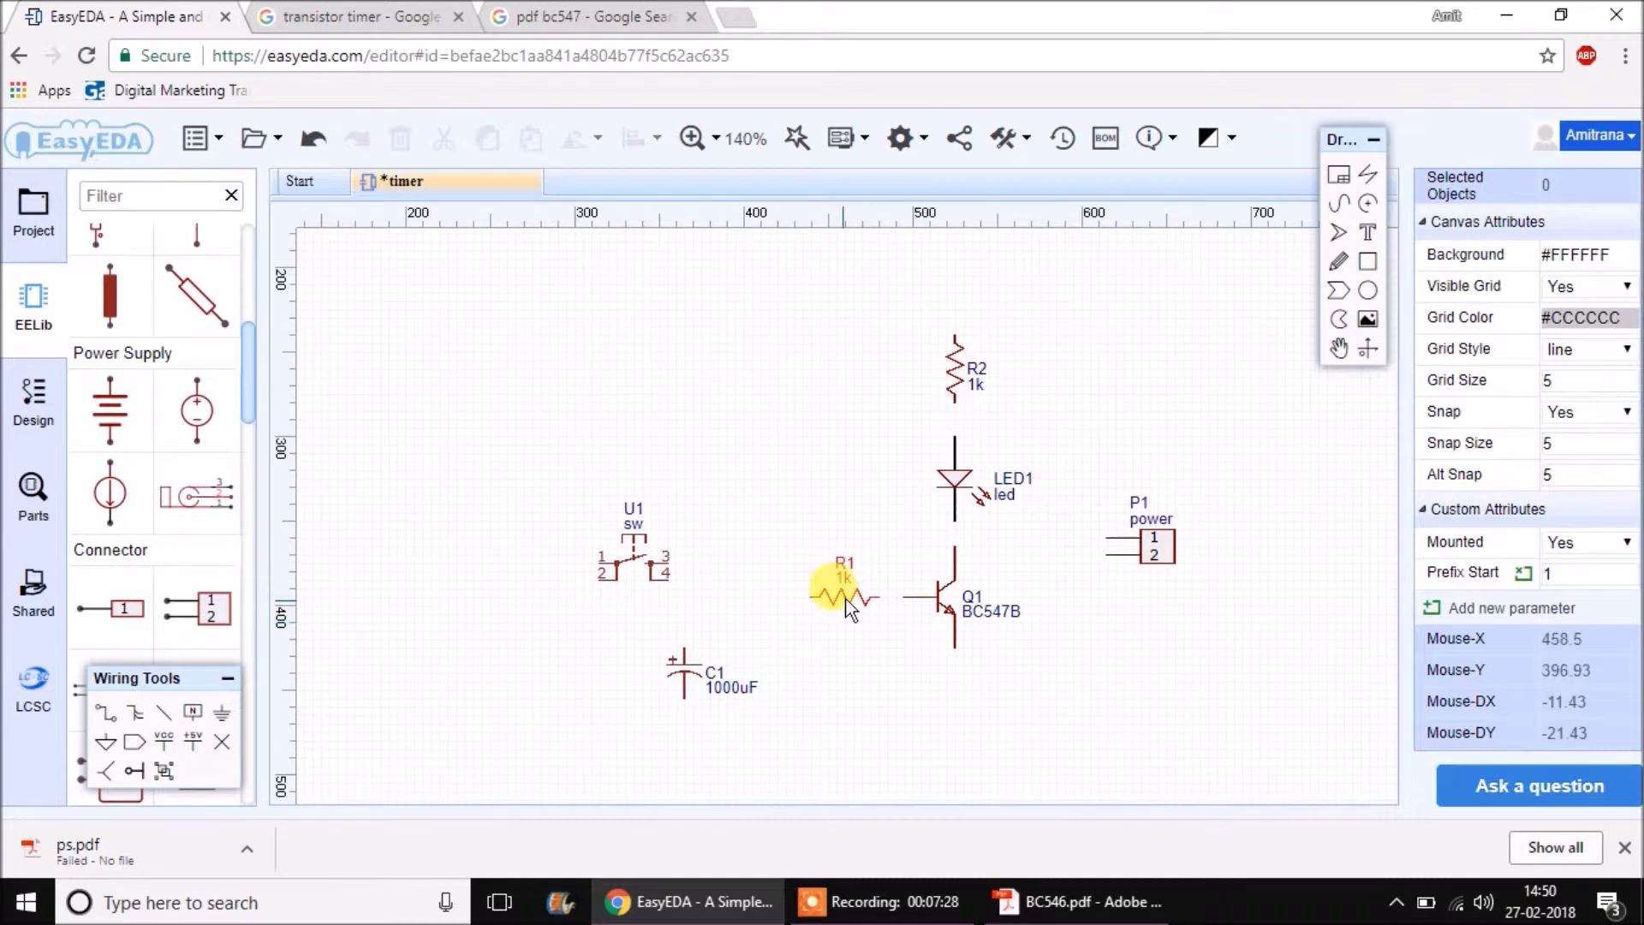
pyautogui.click(845, 597)
pyautogui.click(864, 646)
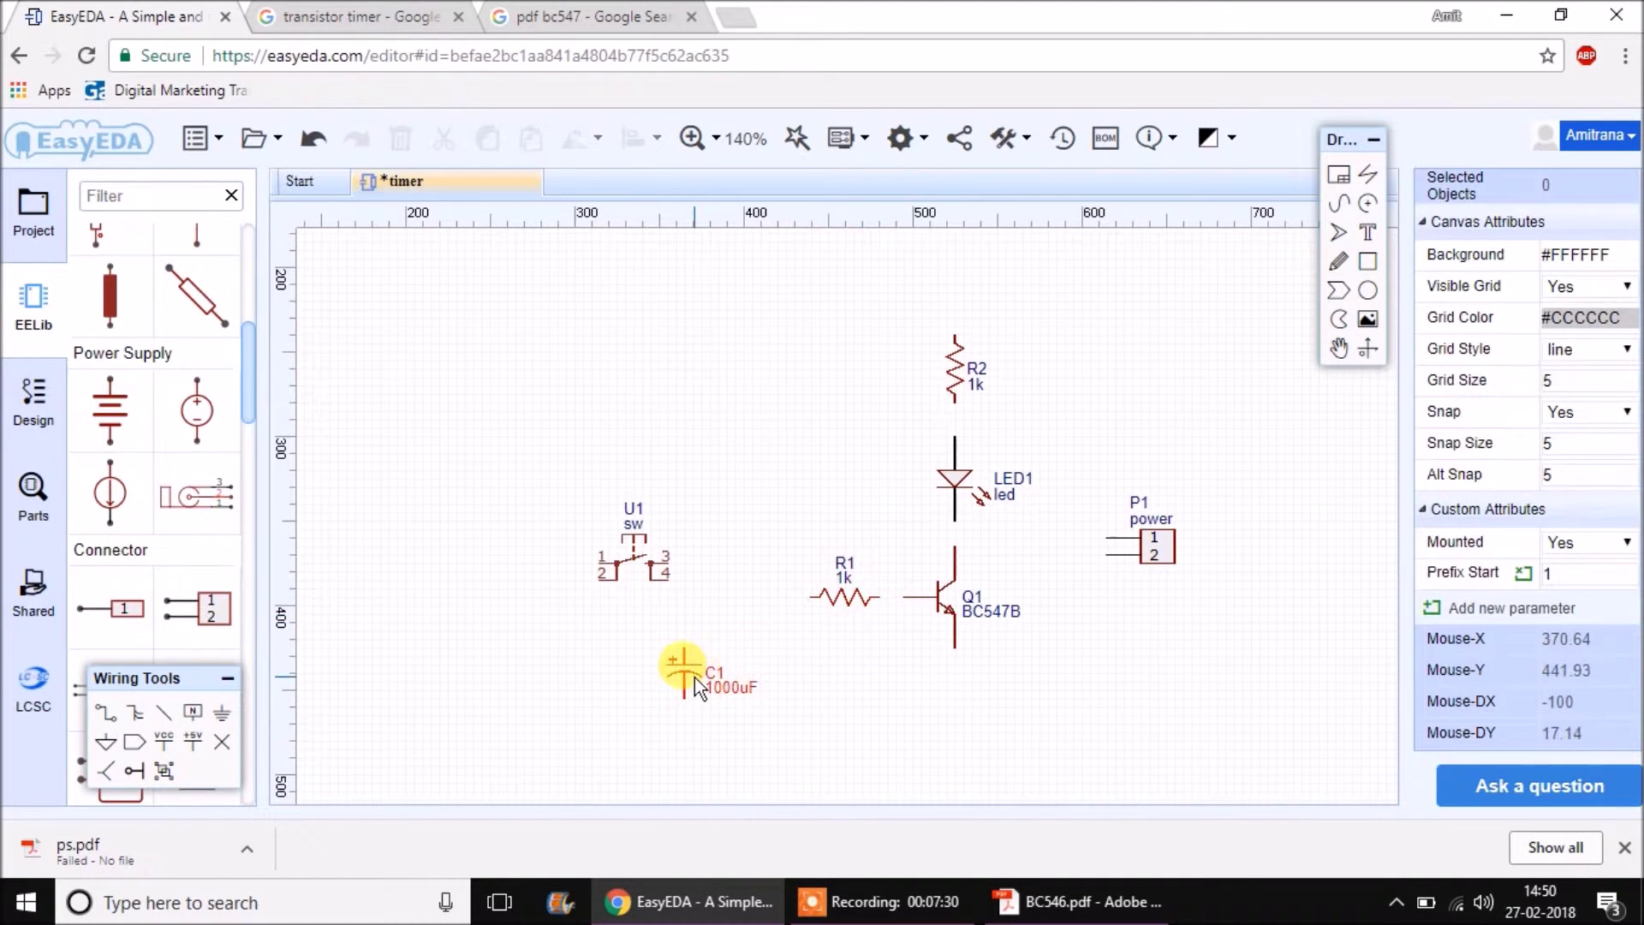
pyautogui.moveTo(696, 676); pyautogui.dragTo(754, 665)
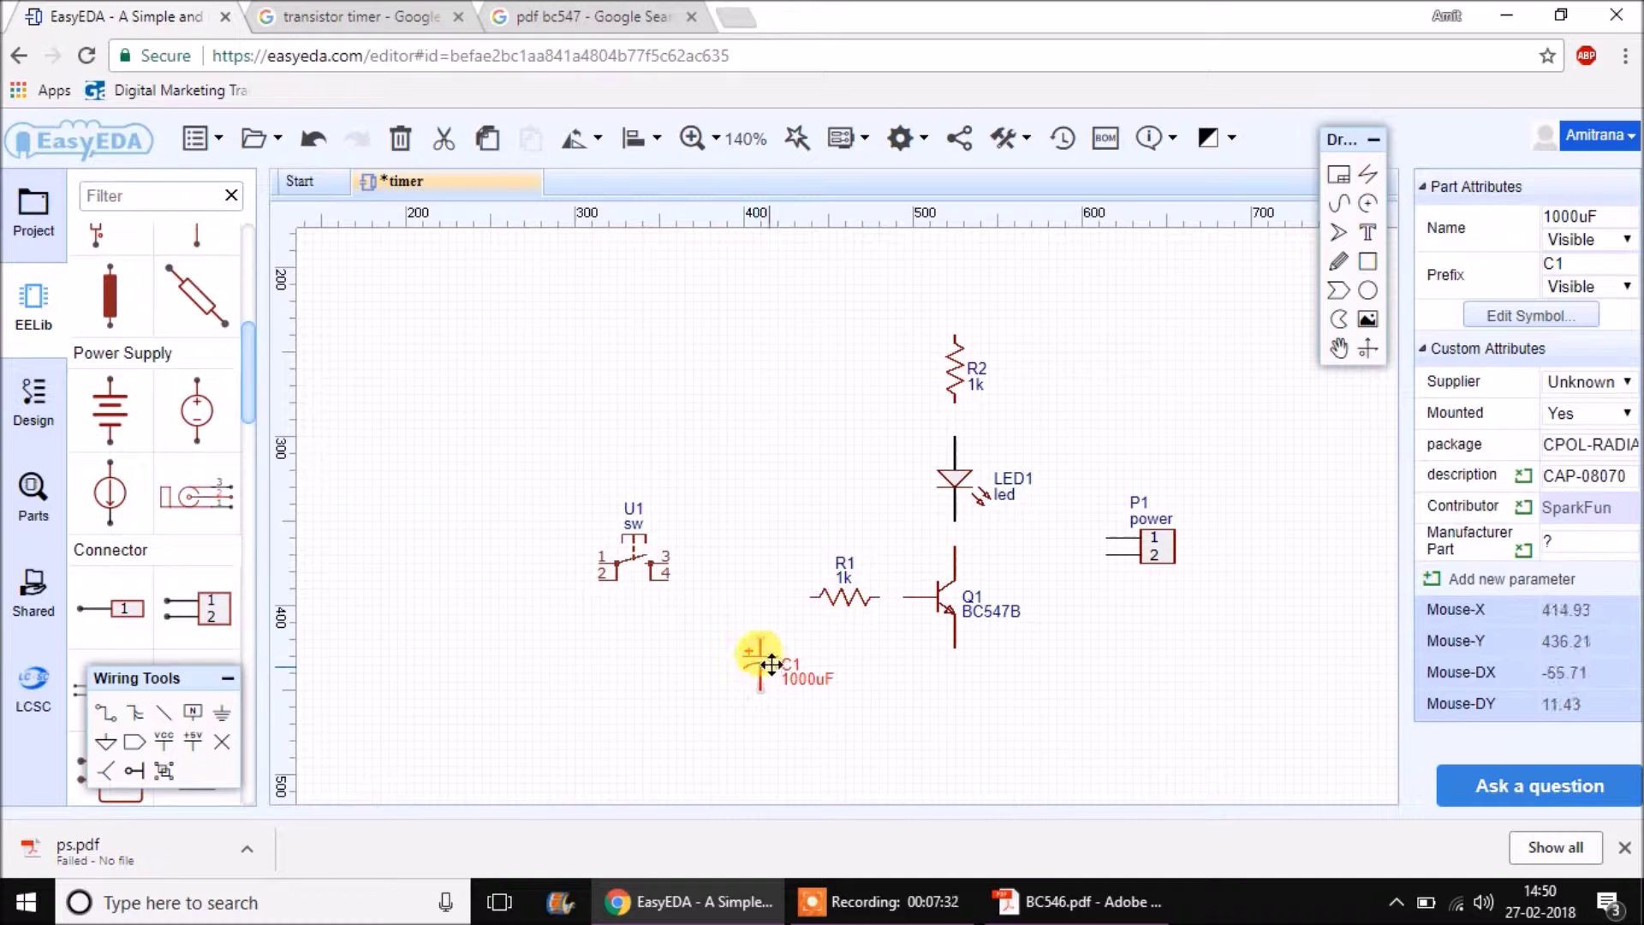
# After rechecking the reference, move switch U1 above R1 and rotate it upright.
pyautogui.click(415, 17)
pyautogui.click(128, 18)
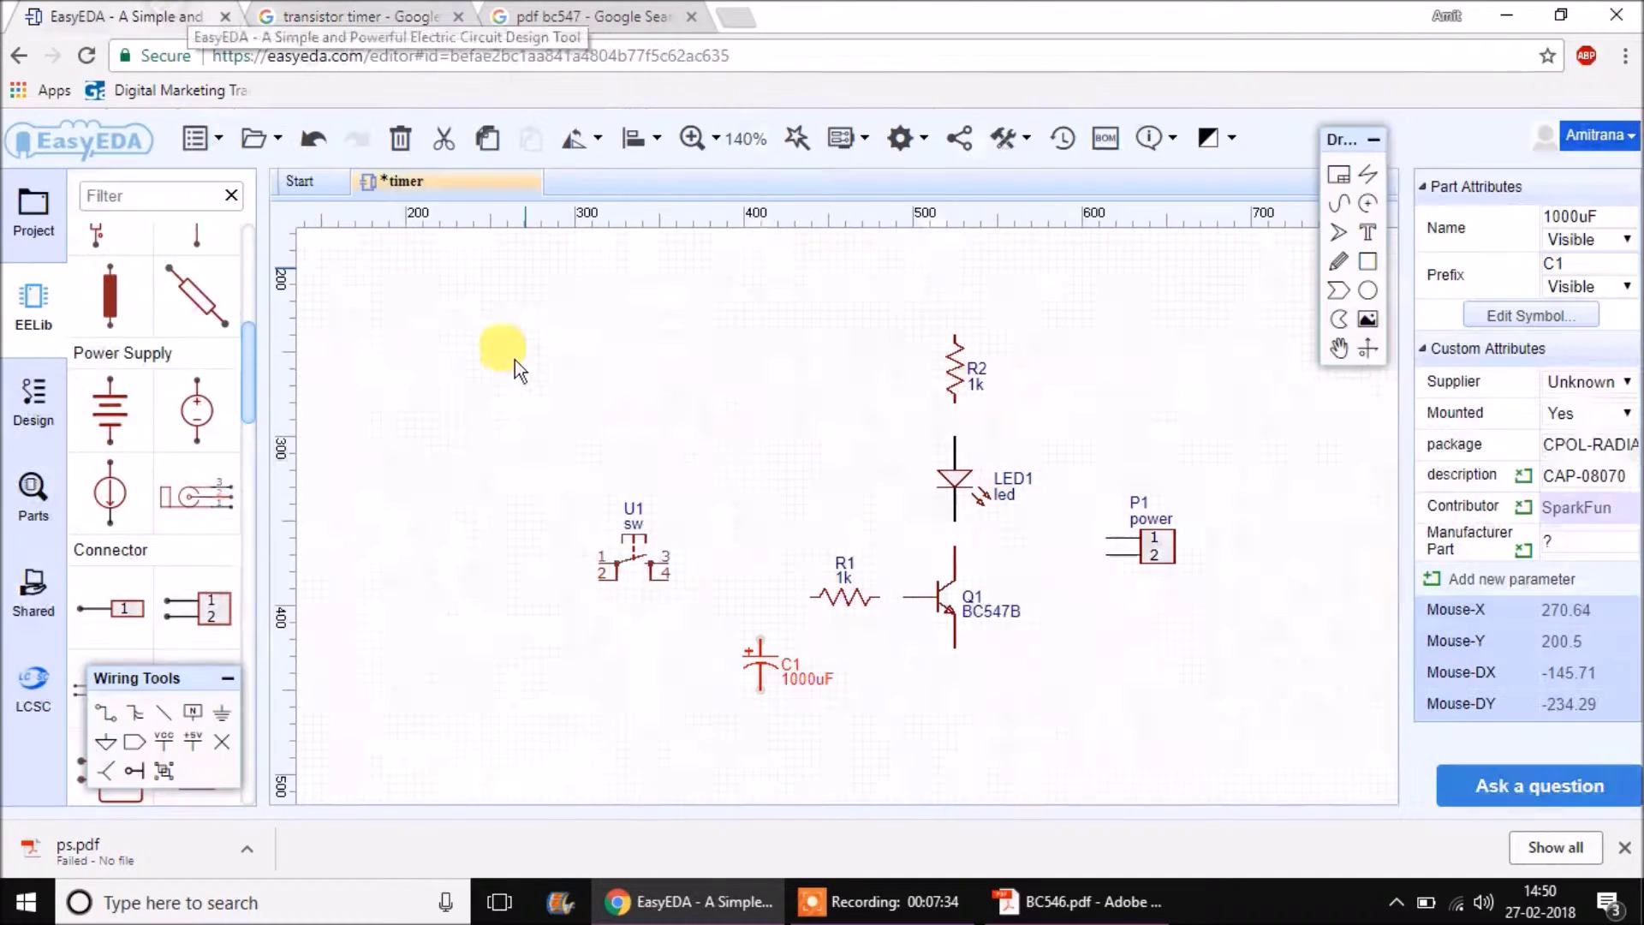
pyautogui.moveTo(687, 529); pyautogui.dragTo(768, 502)
pyautogui.press('space')
pyautogui.press('space')
pyautogui.press('space')
pyautogui.press('space')
pyautogui.press('space')
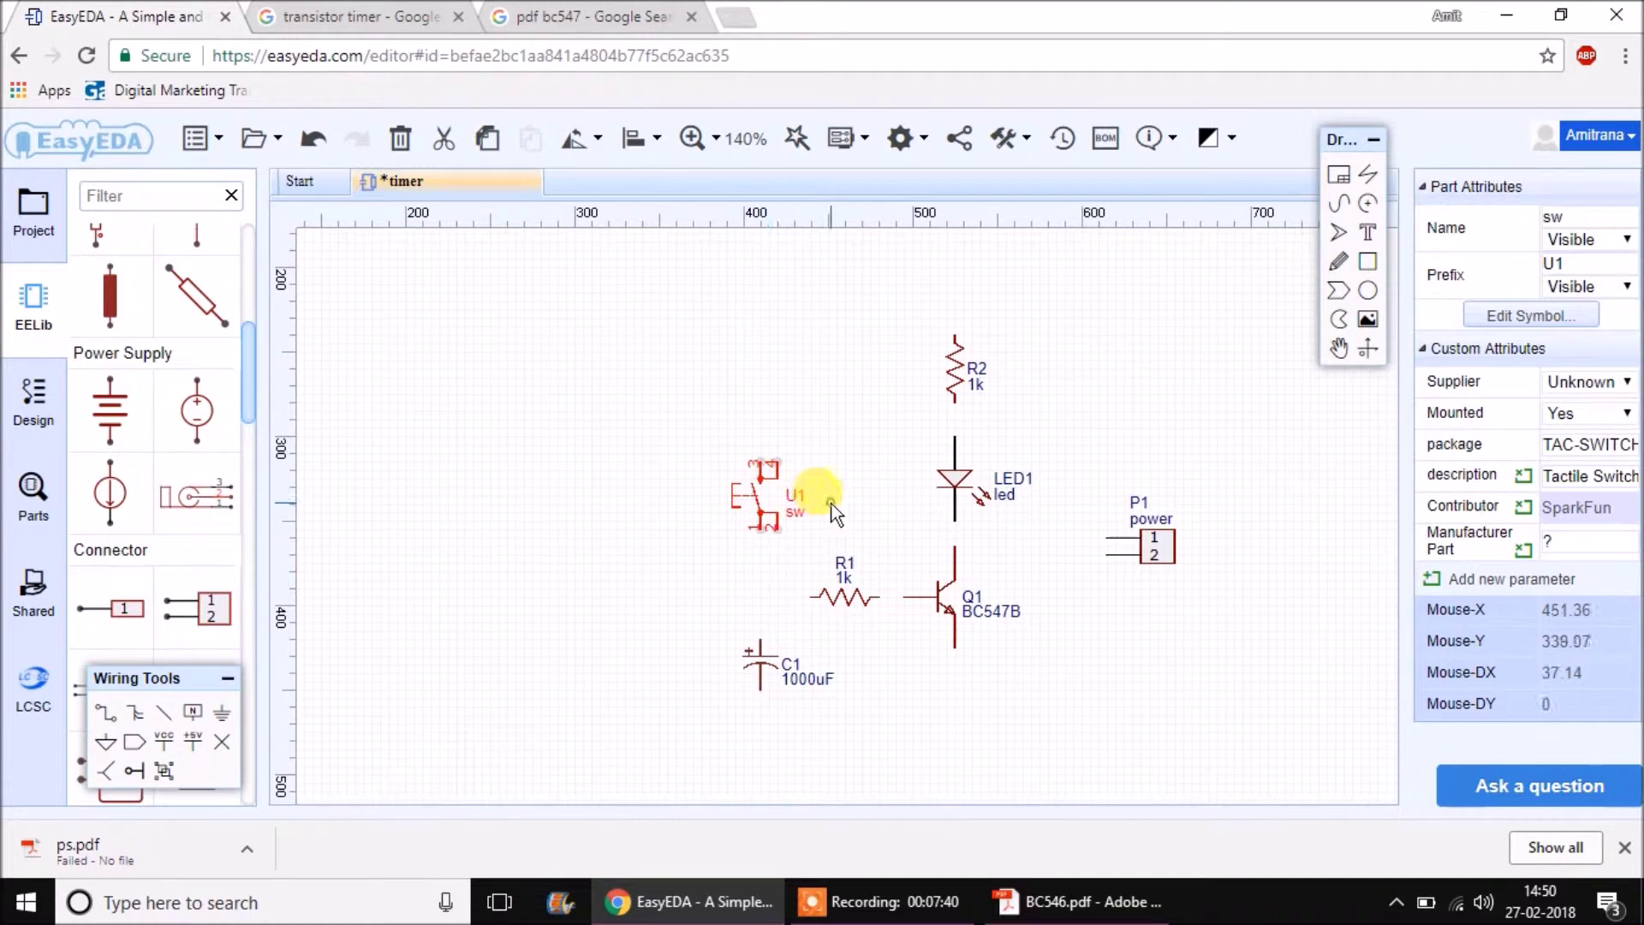
pyautogui.click(830, 503)
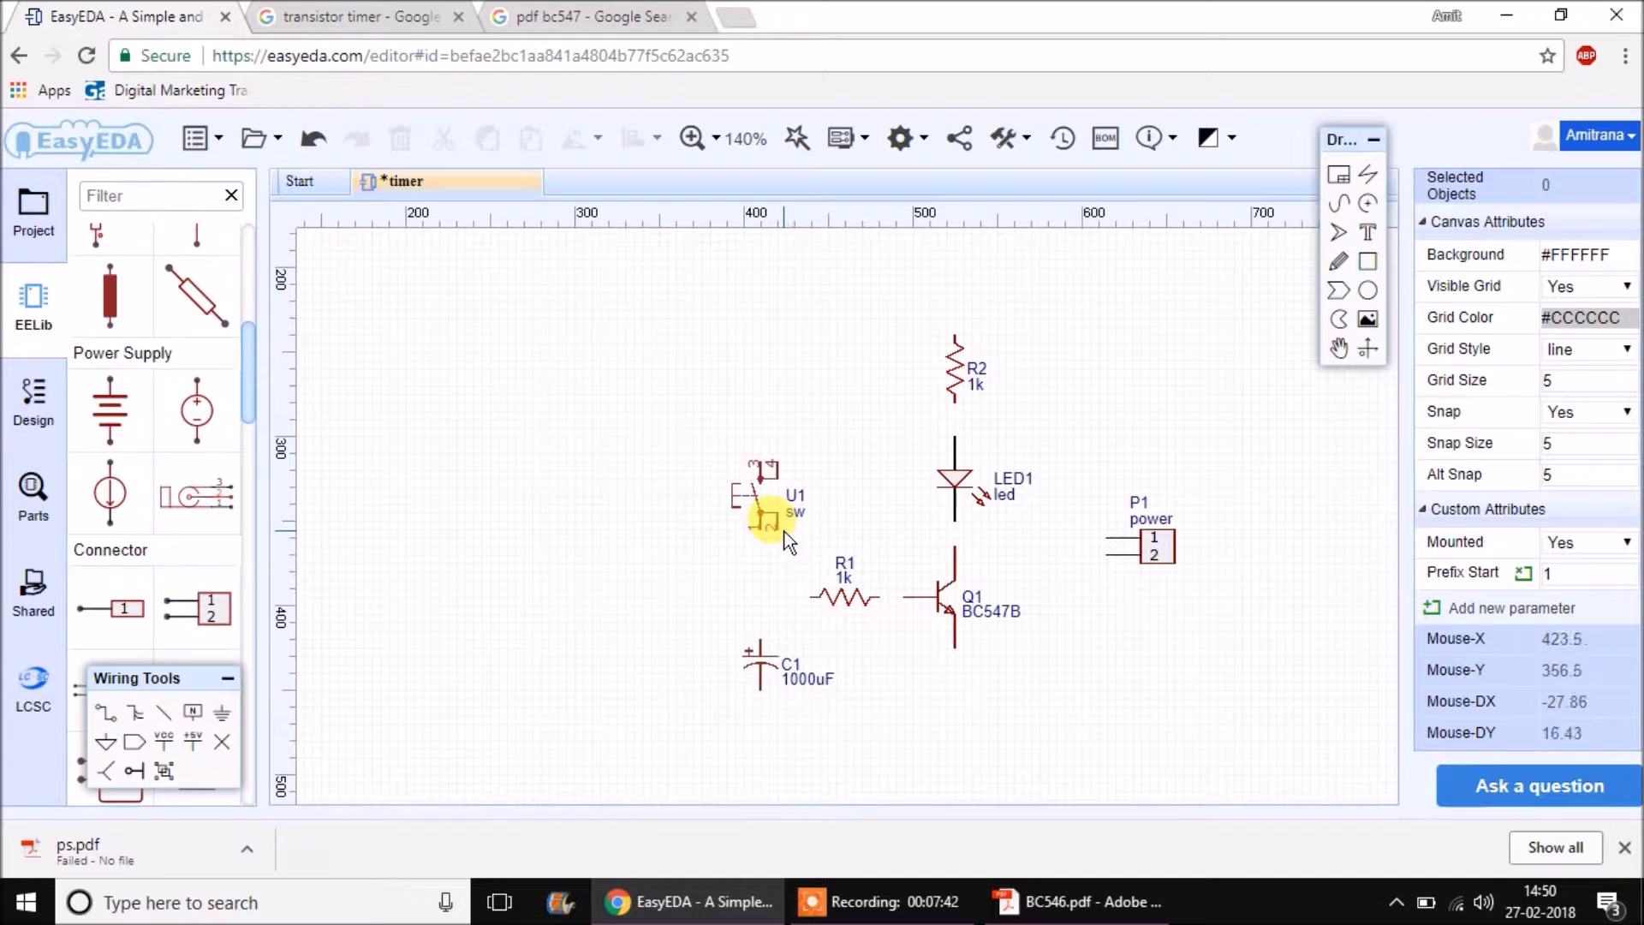
# Nudge C1 under switch U1 and discard a trial wire from U1 to C1.
pyautogui.moveTo(761, 664); pyautogui.dragTo(779, 673)
pyautogui.press('w')
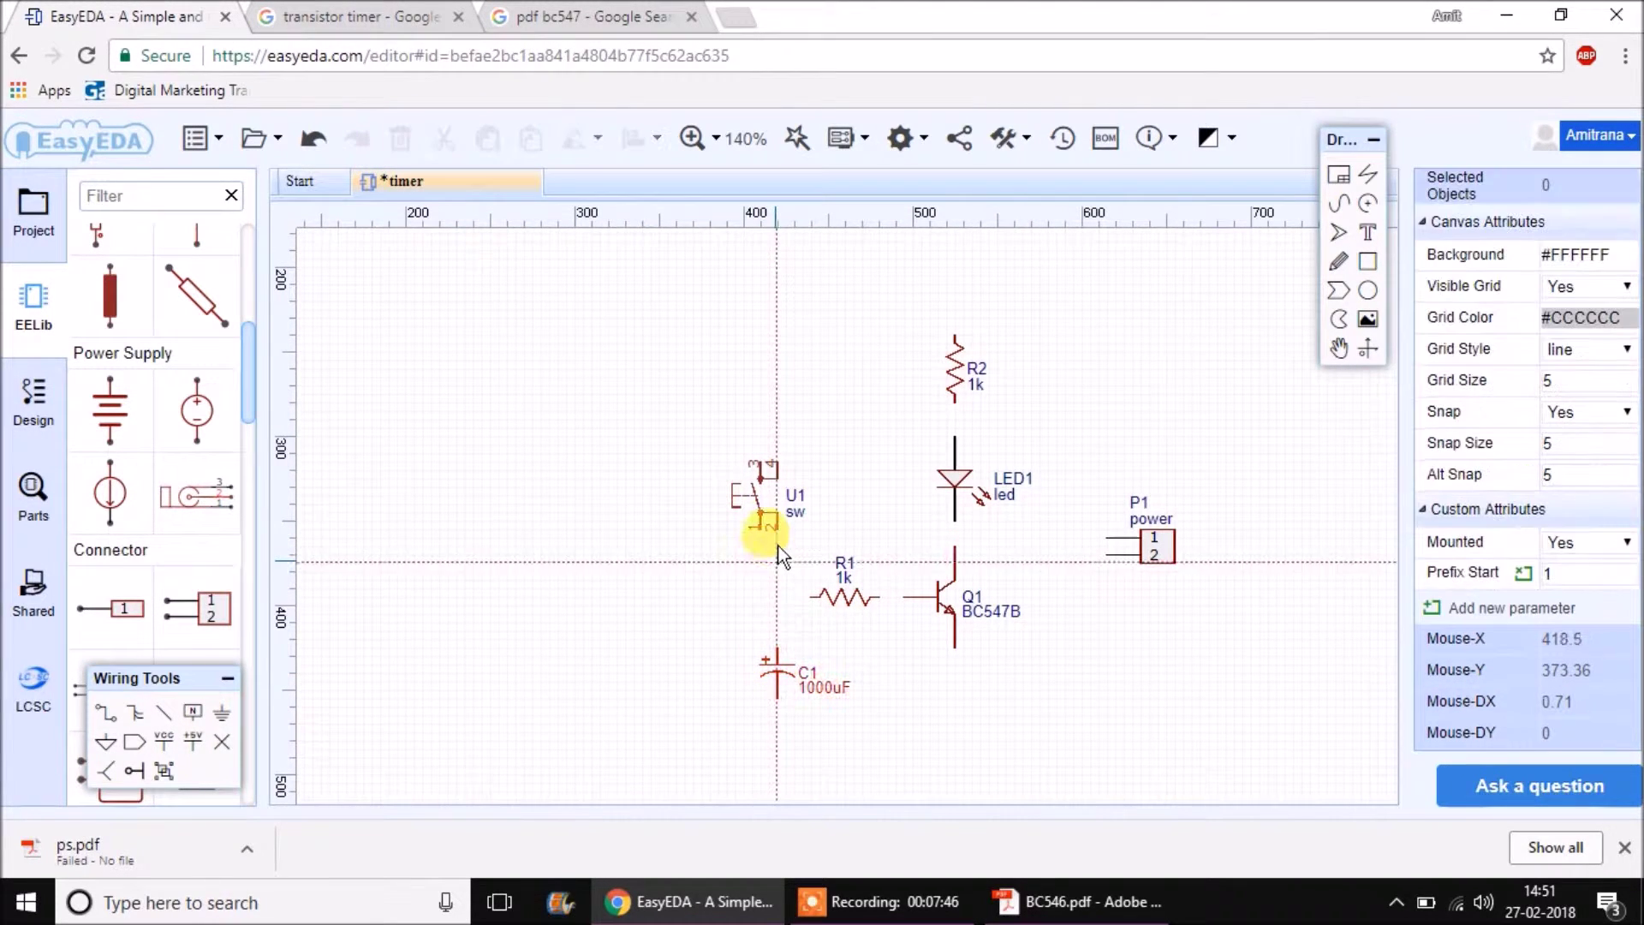
pyautogui.click(777, 526)
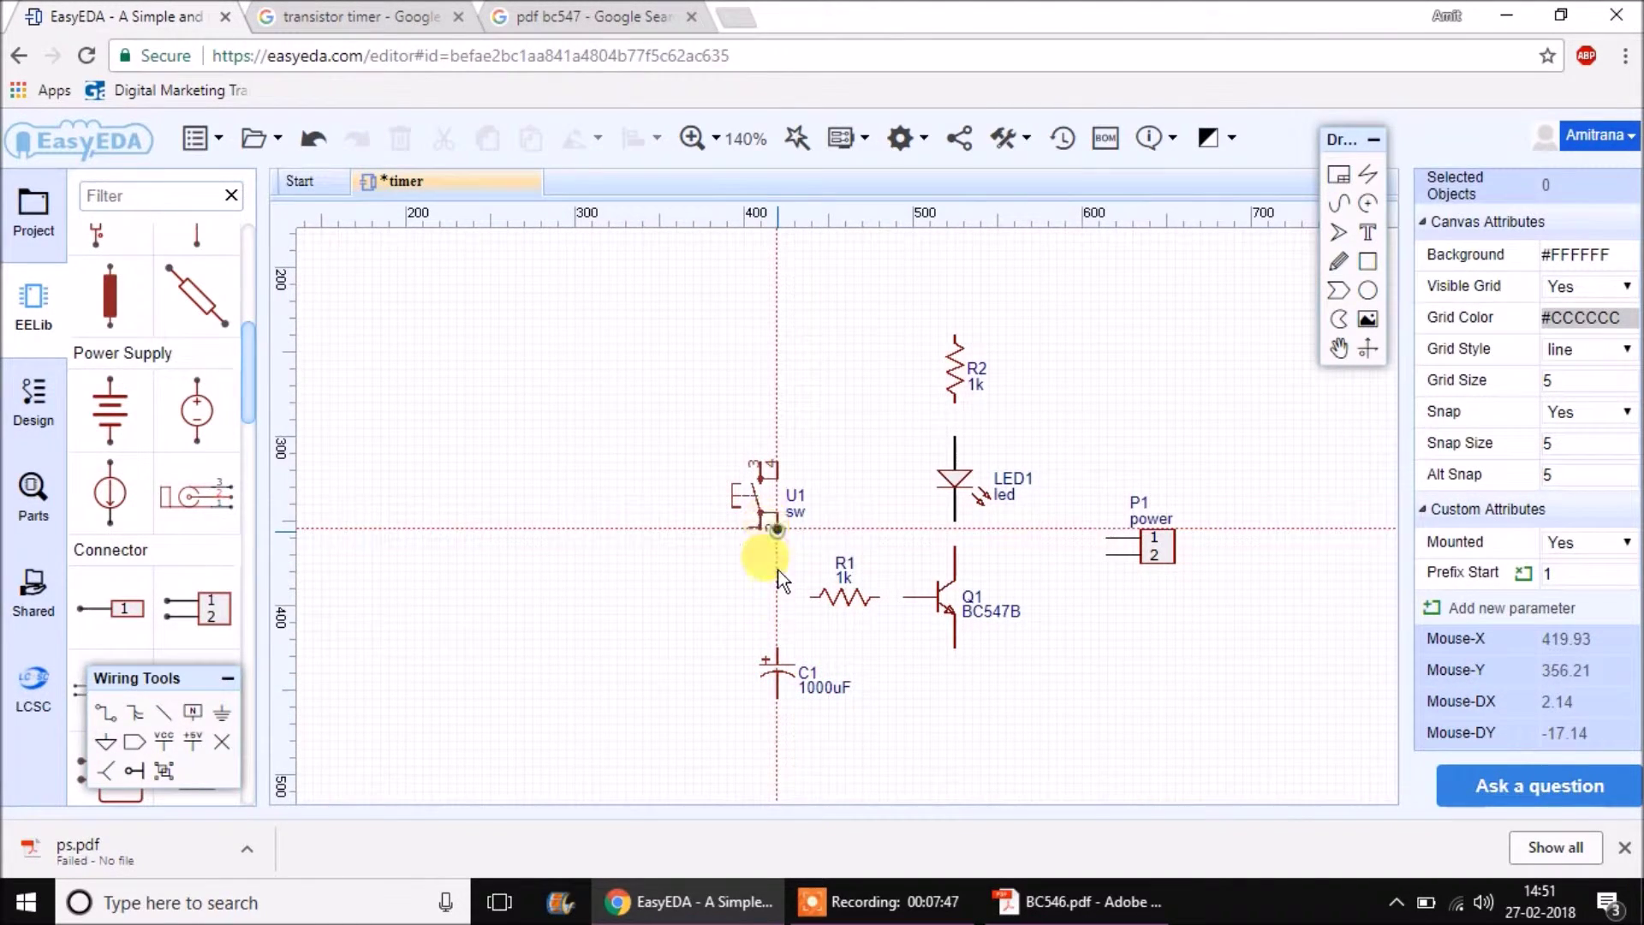
pyautogui.click(779, 654)
pyautogui.press('Escape')
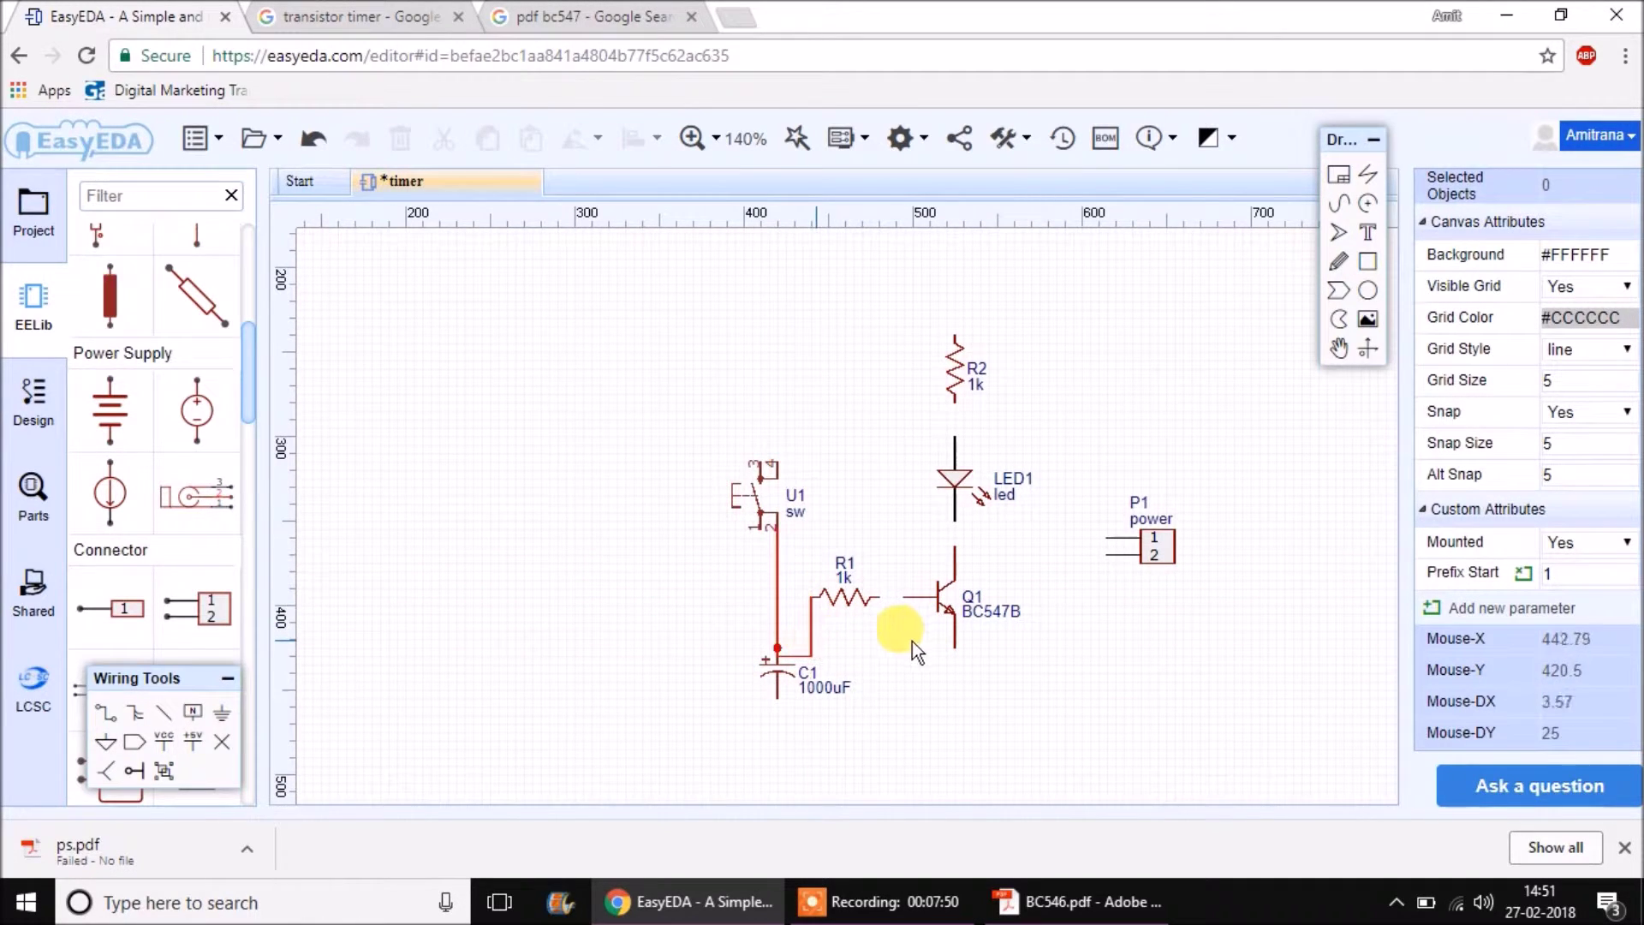
pyautogui.hotkey('ctrl', 'z')
# Wire R1's left pin to C1's top pin and join U1's lower pin to that wire.
pyautogui.press('w')
pyautogui.click(813, 599)
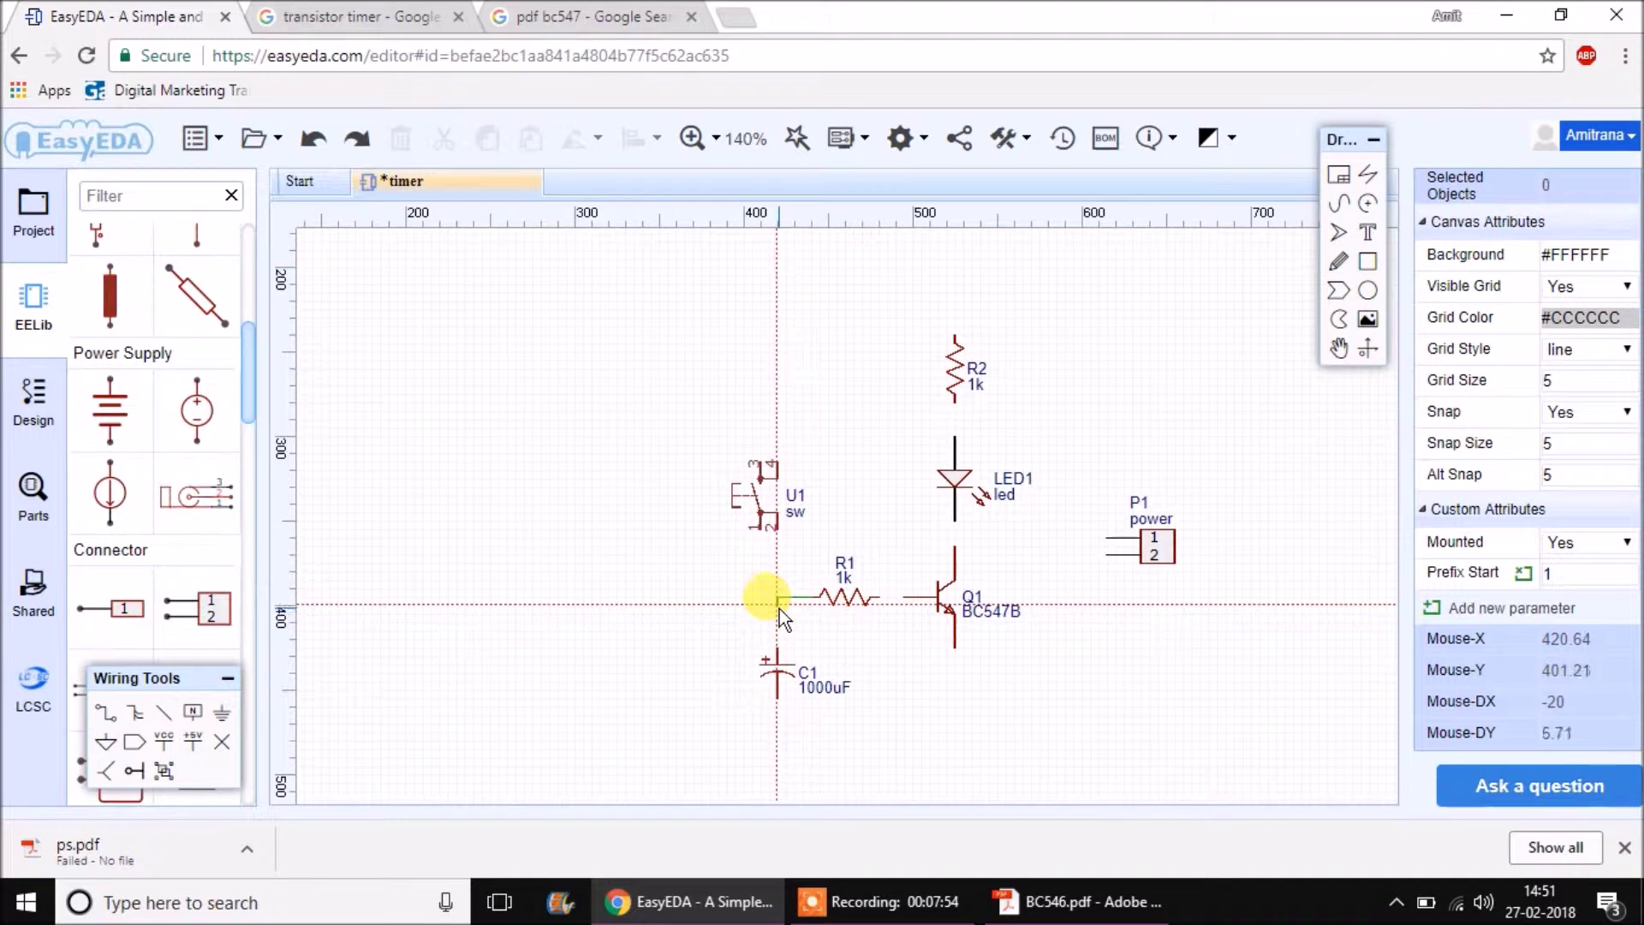
pyautogui.scroll(2, 778, 634)
pyautogui.scroll(3, 778, 634)
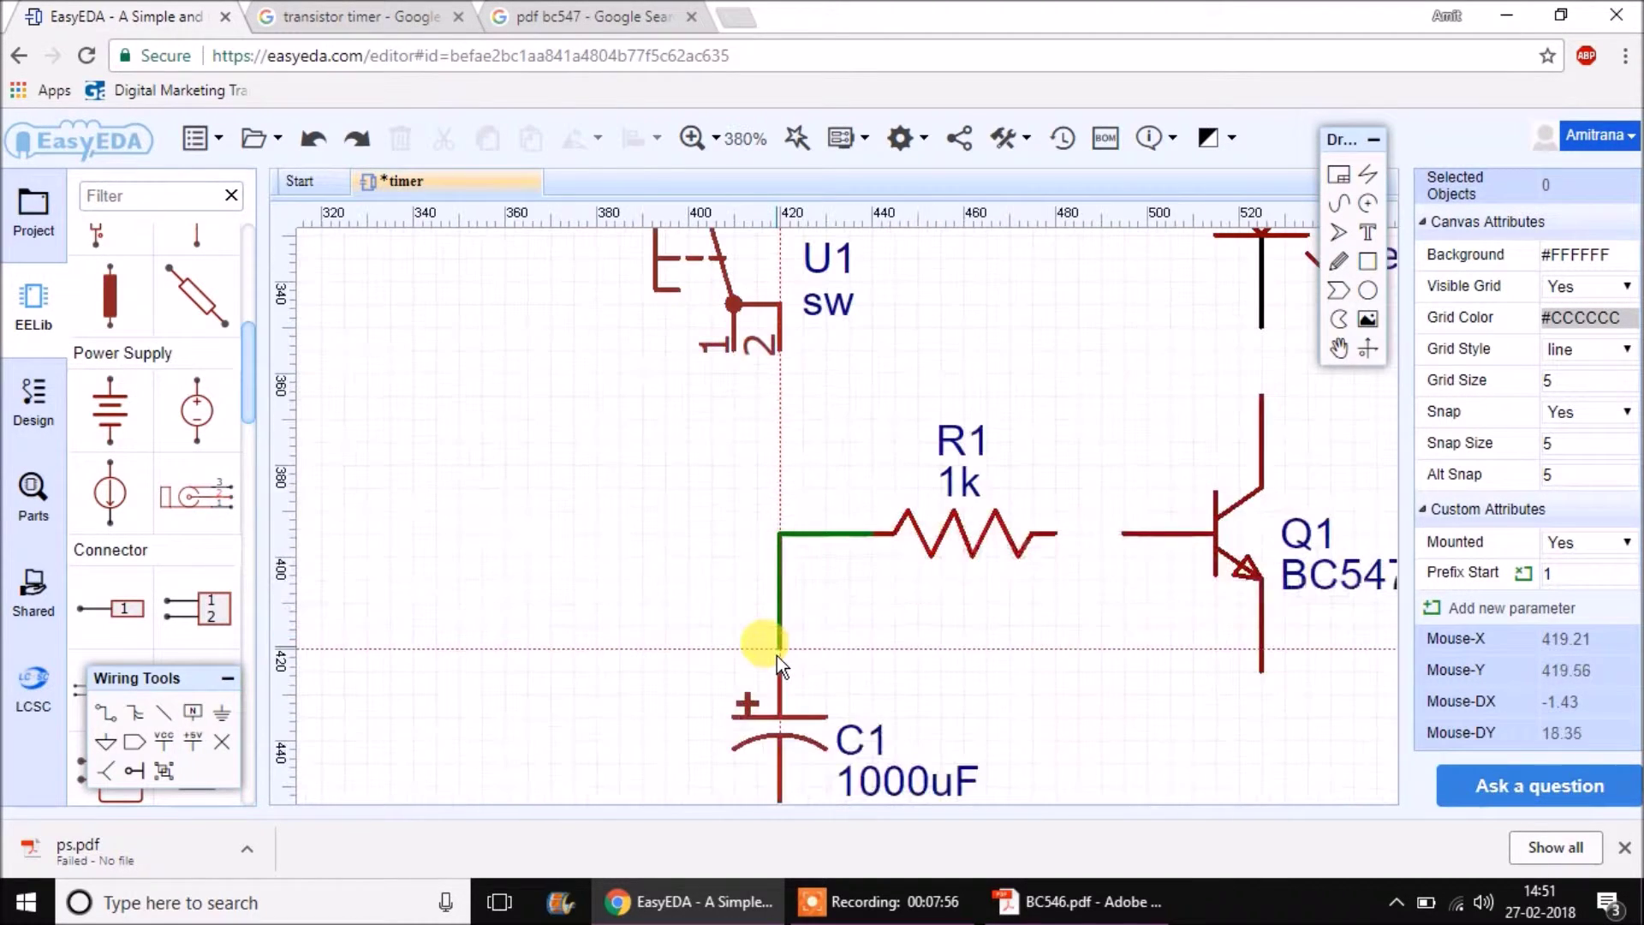
pyautogui.click(777, 656)
pyautogui.click(779, 352)
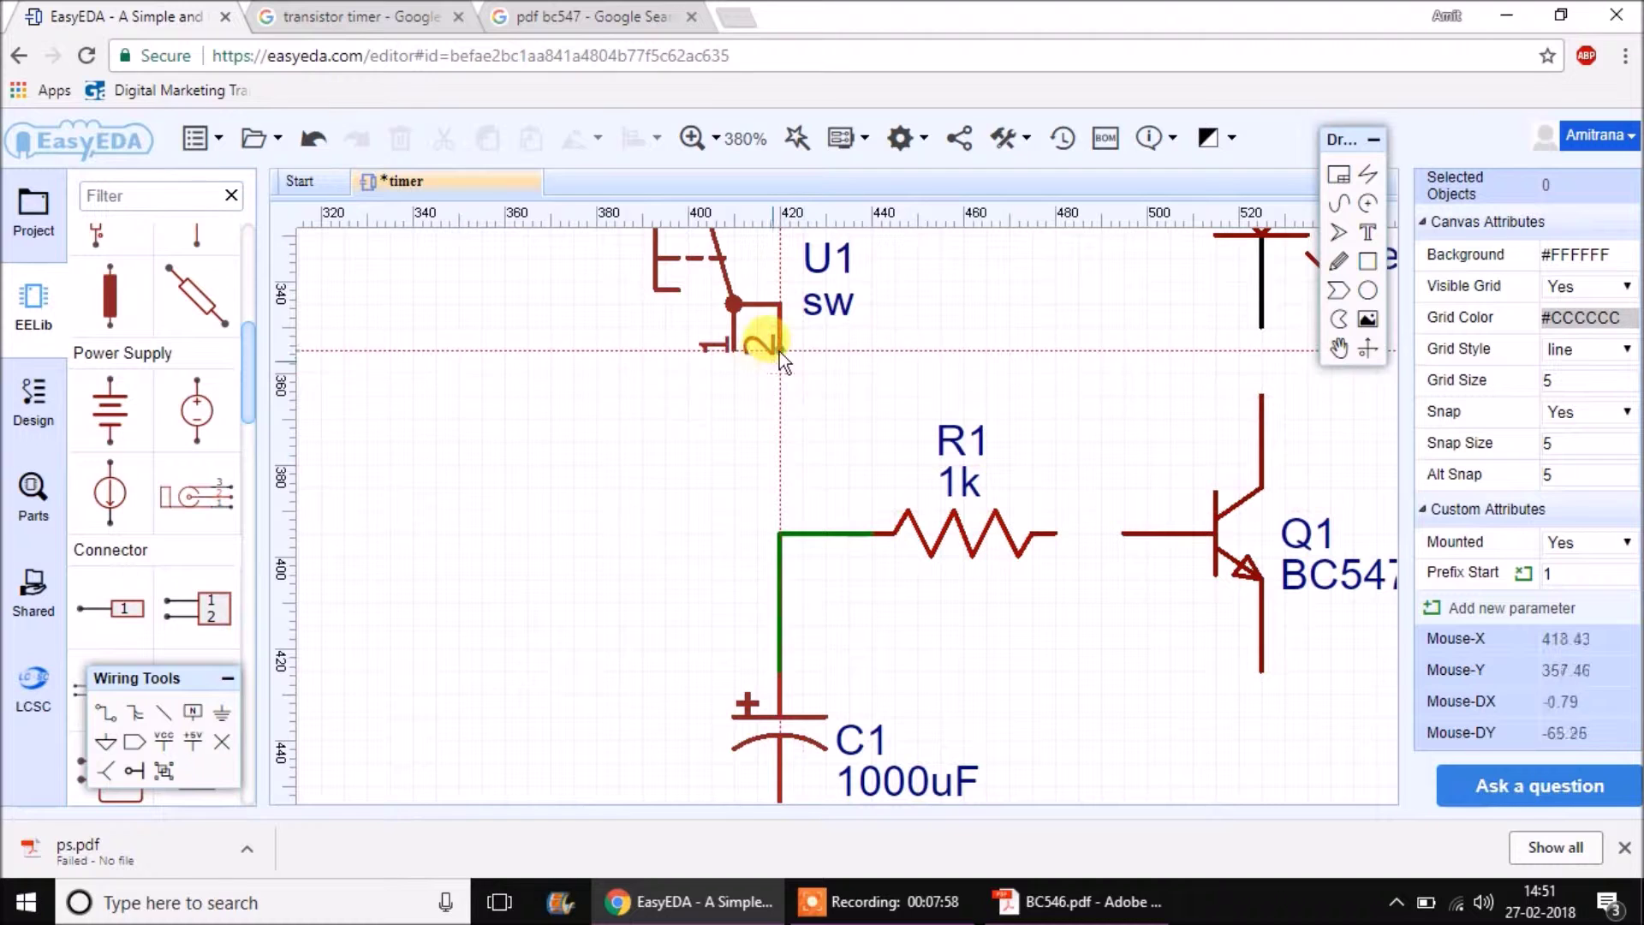
pyautogui.click(780, 537)
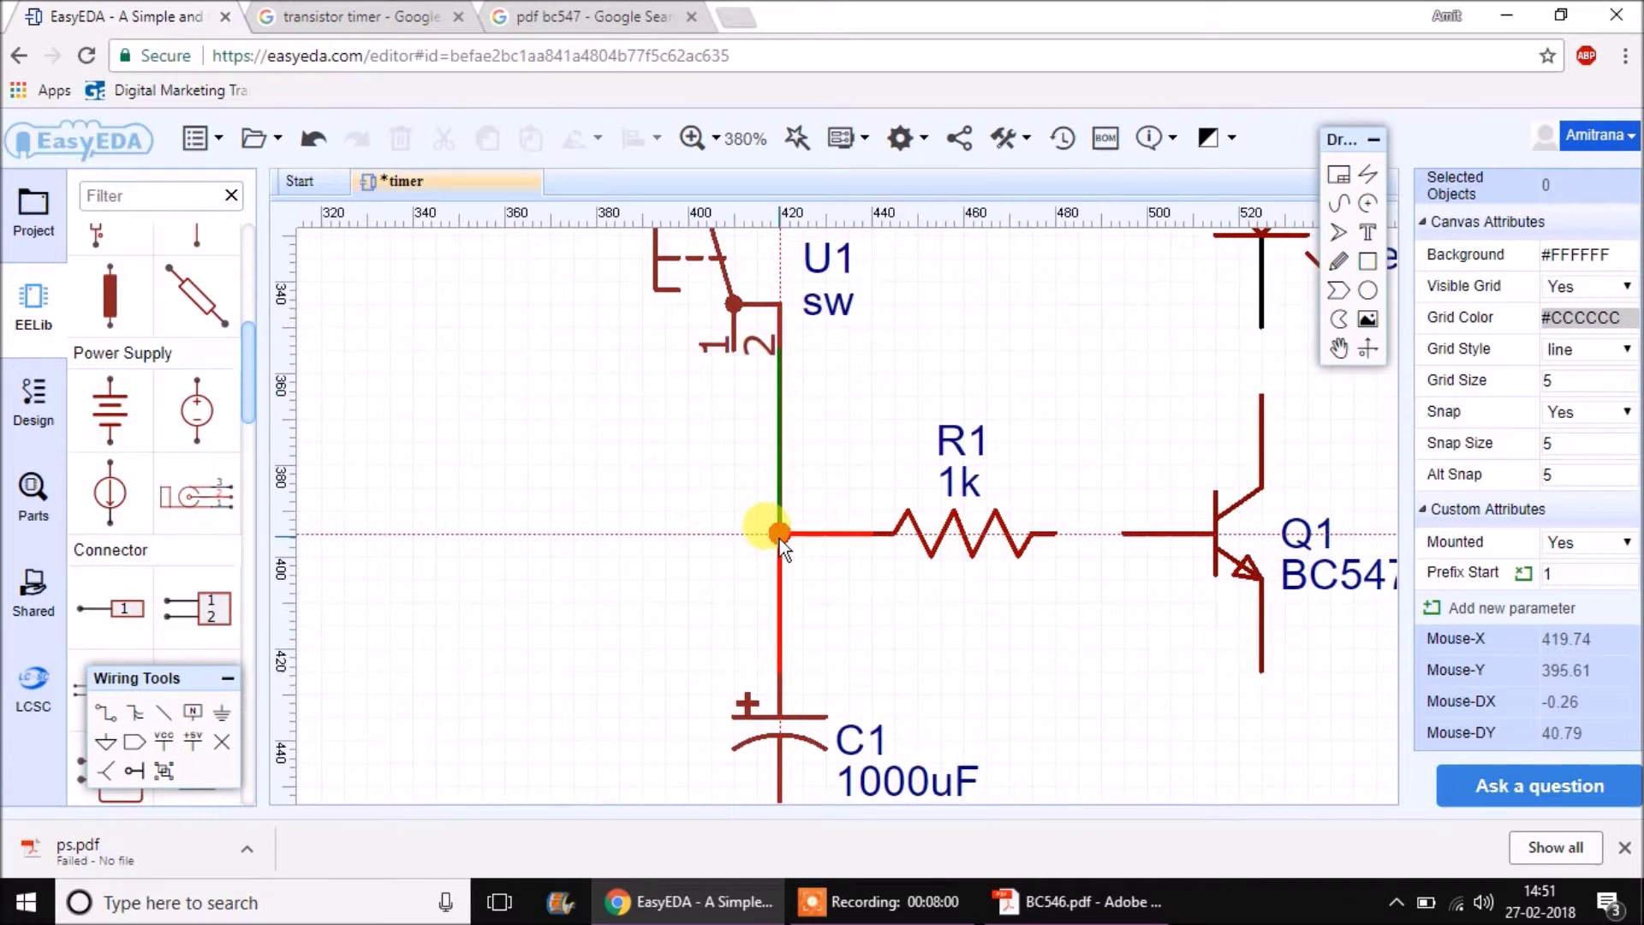
pyautogui.scroll(-5, 780, 538)
# Wire C1's bottom pin to Q1's emitter and R1's right end to Q1's base.
pyautogui.click(784, 639)
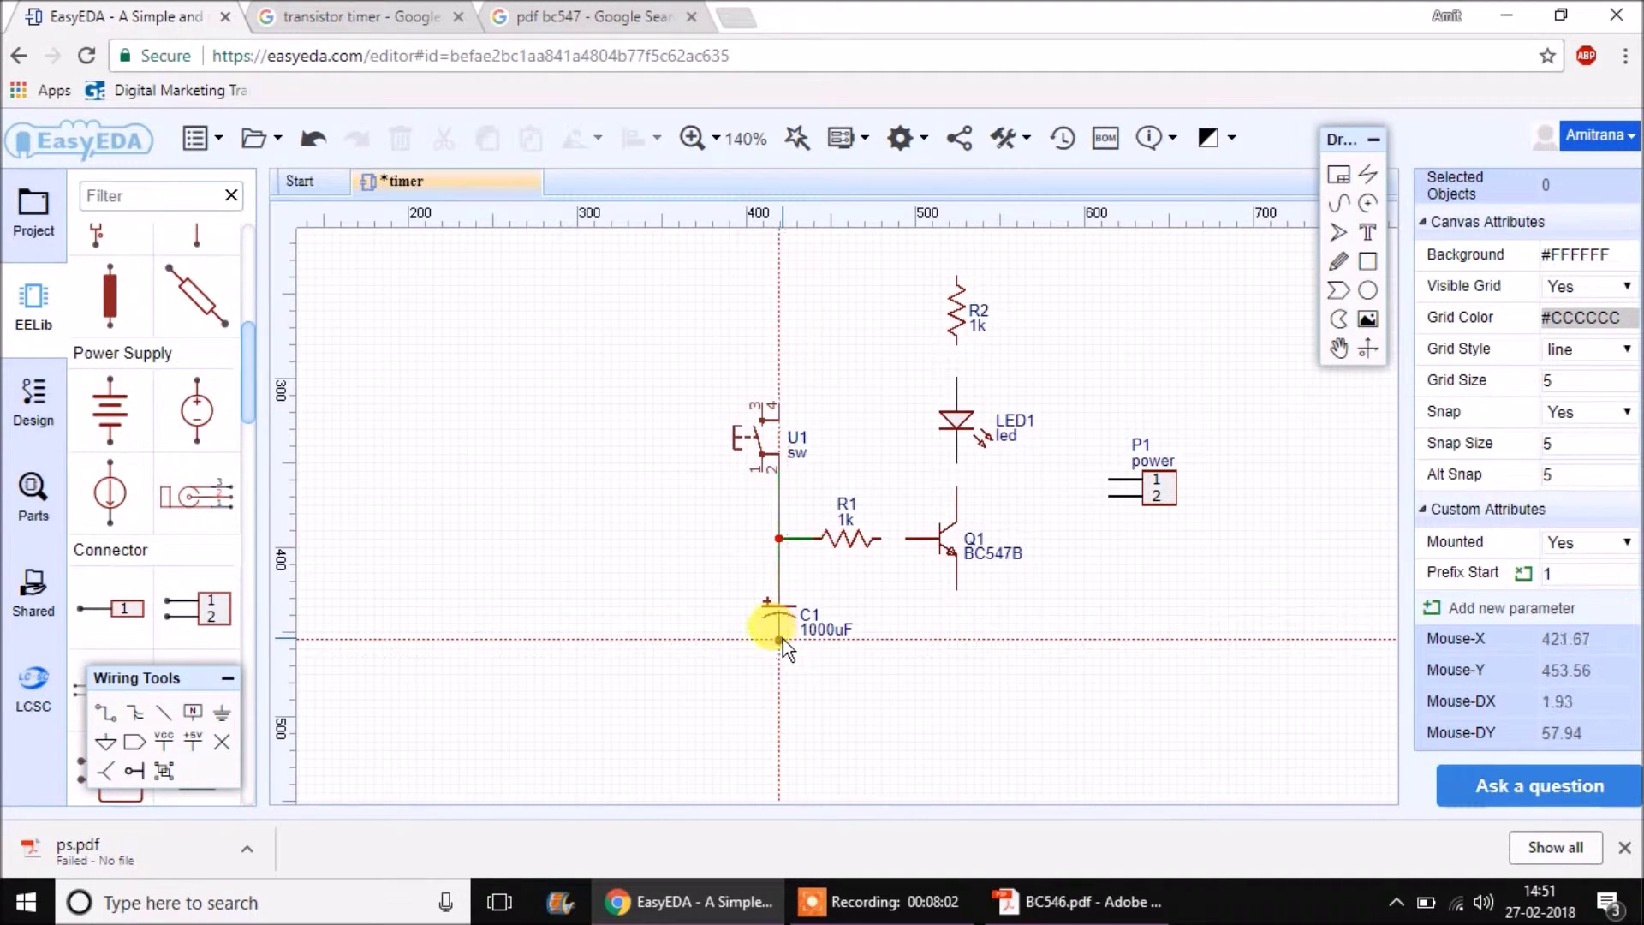
pyautogui.click(889, 672)
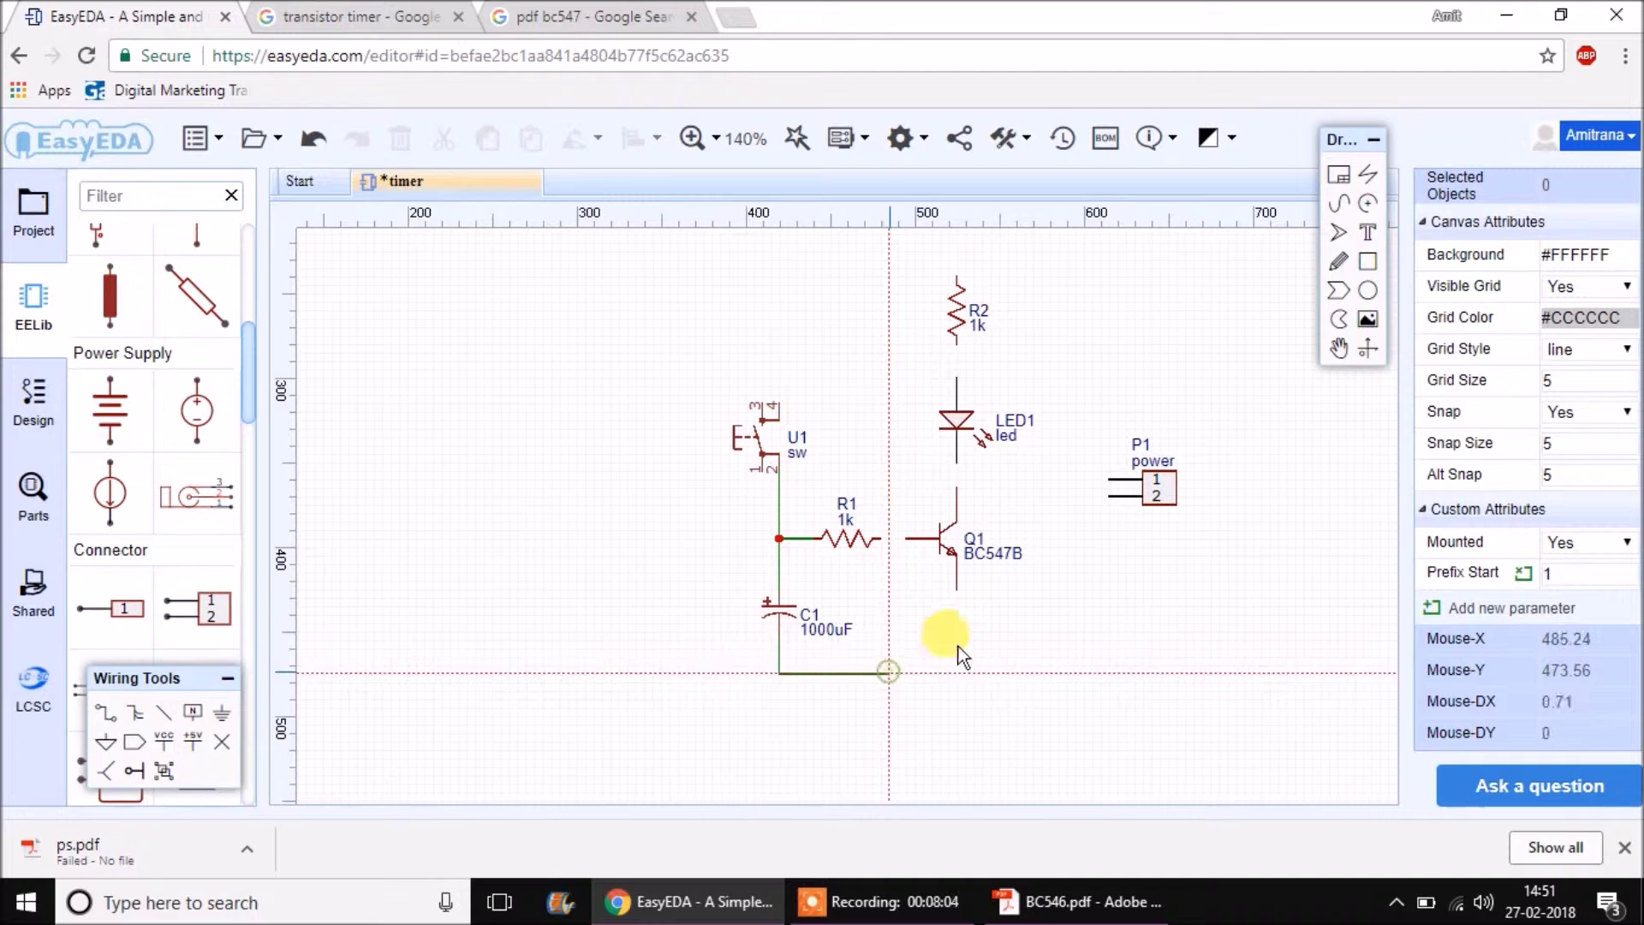
pyautogui.click(957, 594)
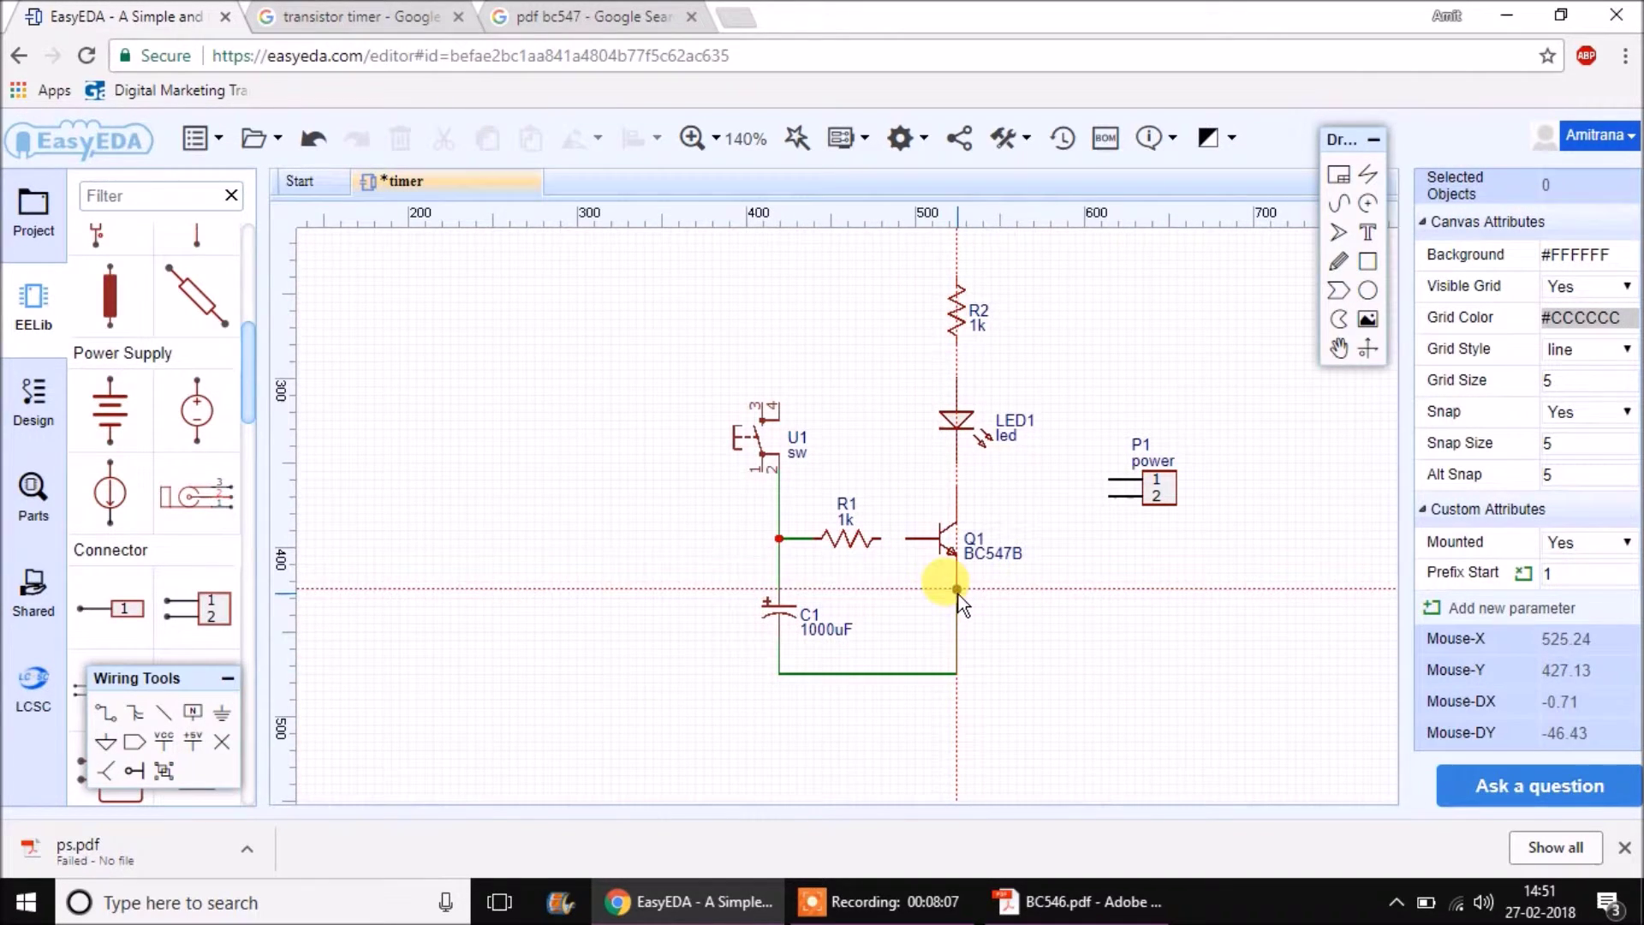
pyautogui.click(885, 538)
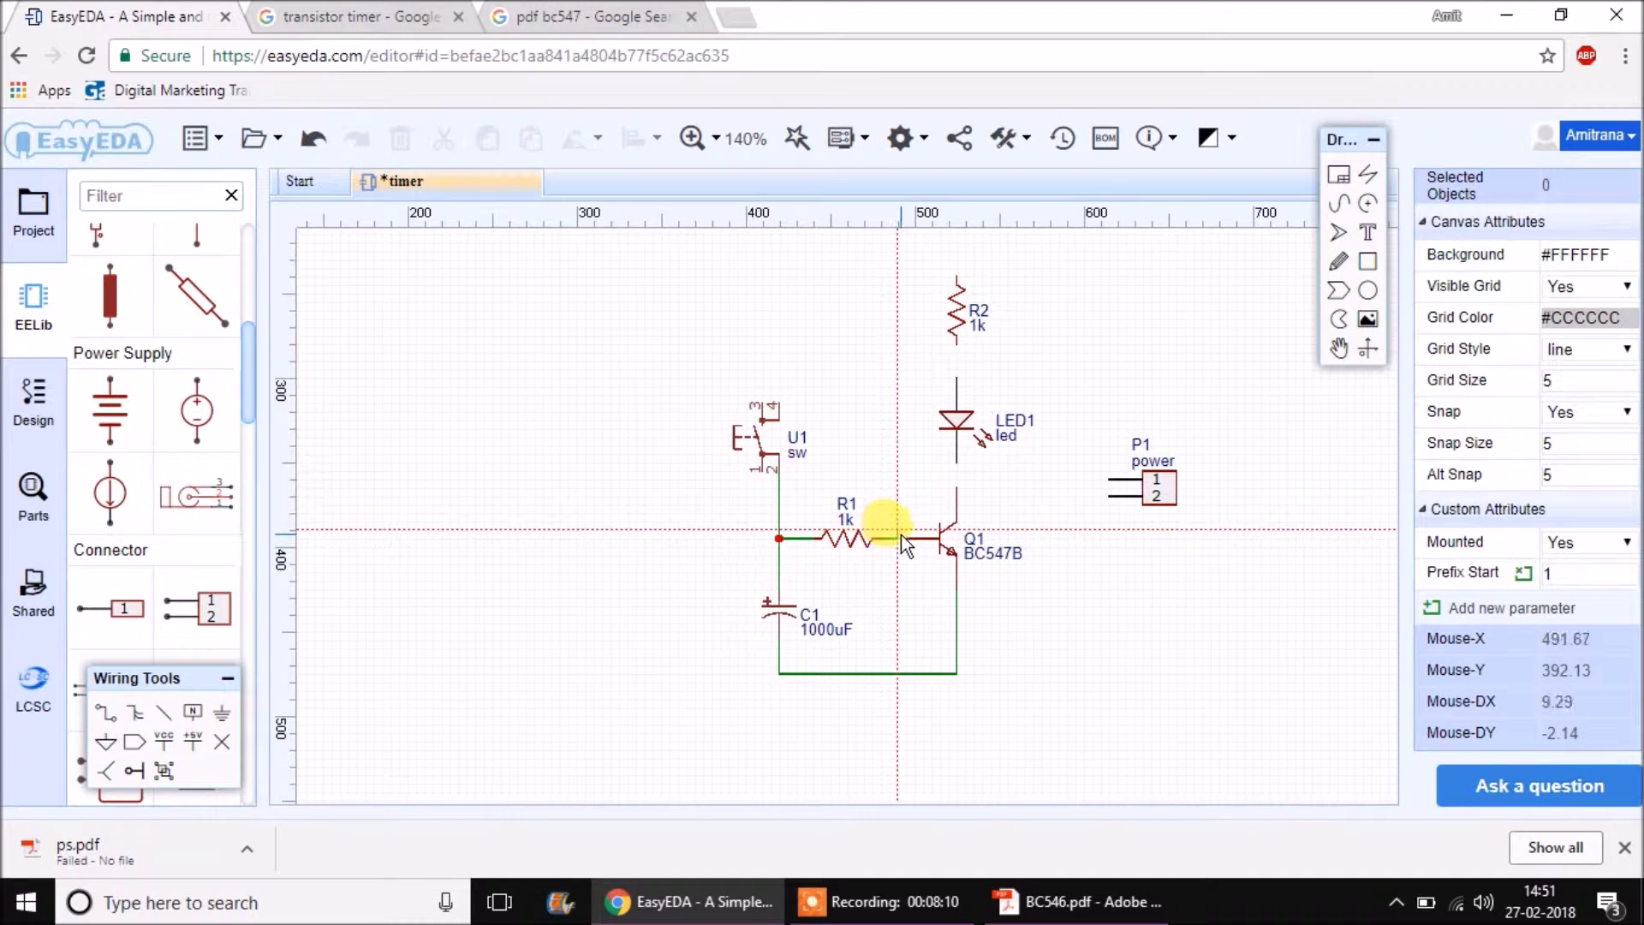
pyautogui.click(901, 537)
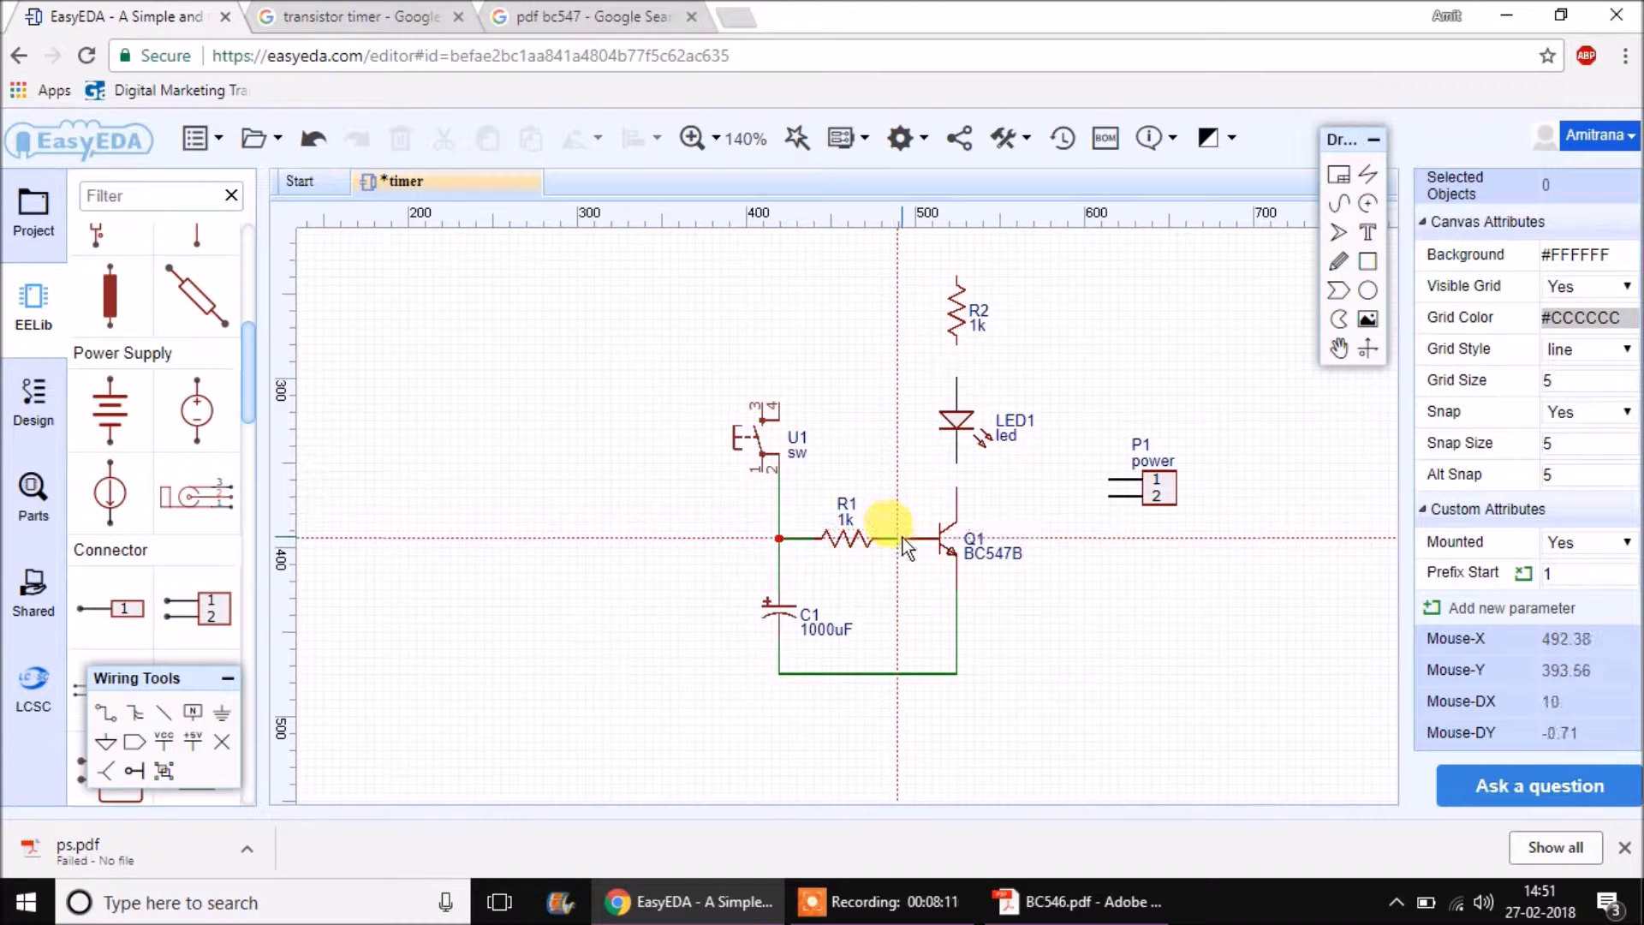
# Wire R2's top pin to U1 pin 4 and R2's bottom pin to LED1's top.
pyautogui.click(780, 406)
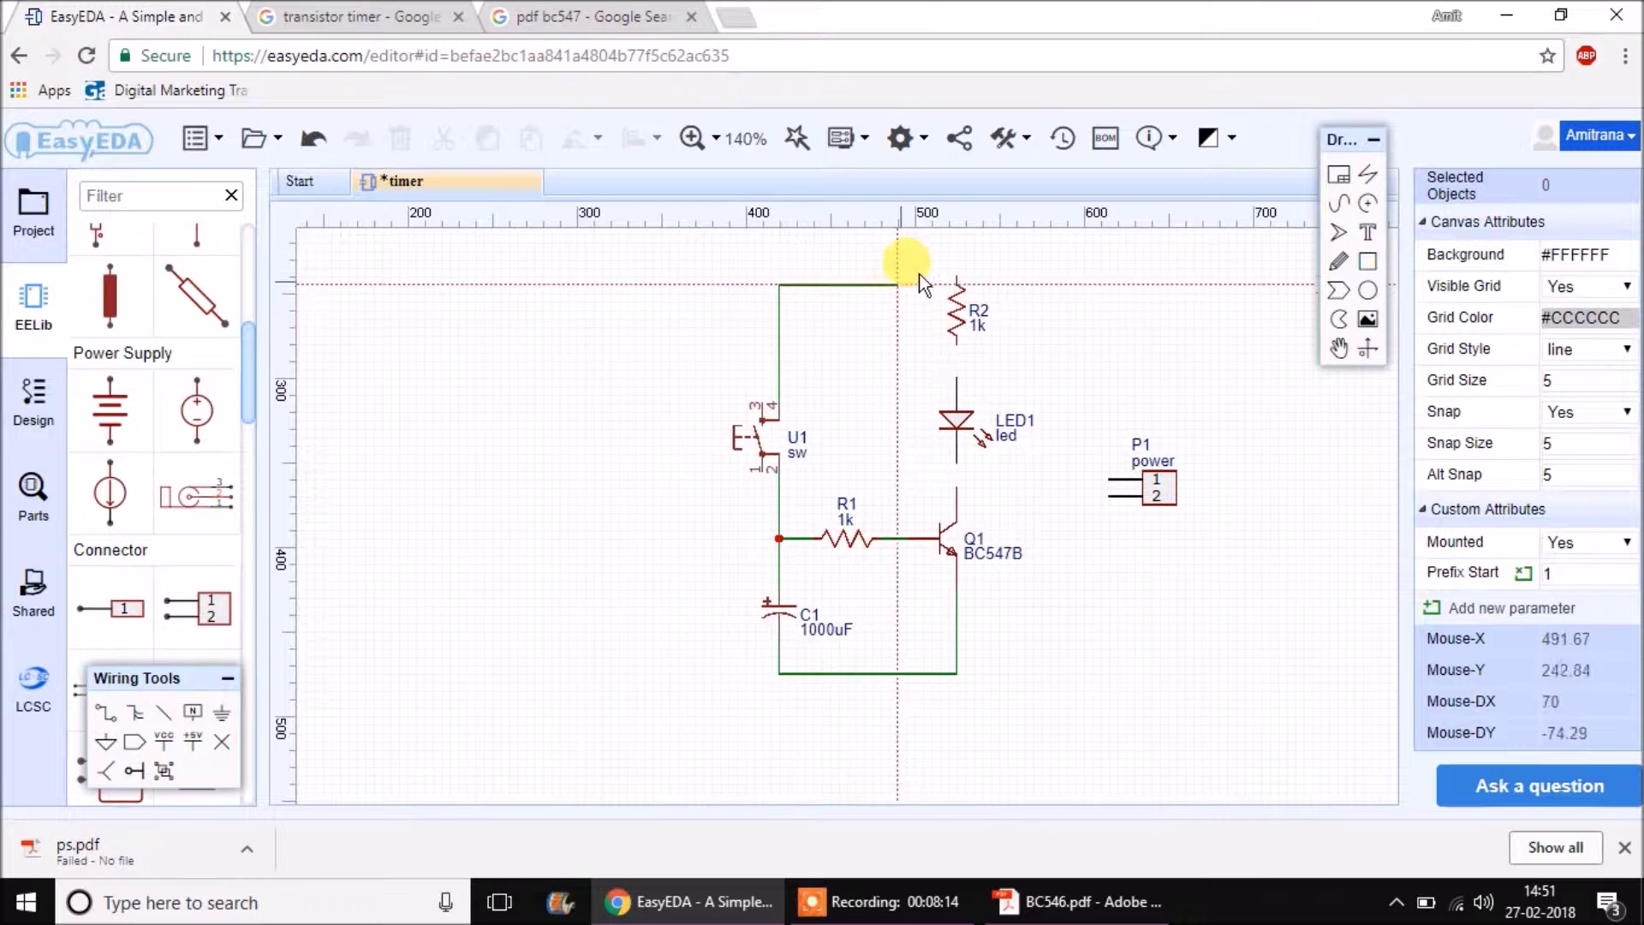
pyautogui.click(957, 259)
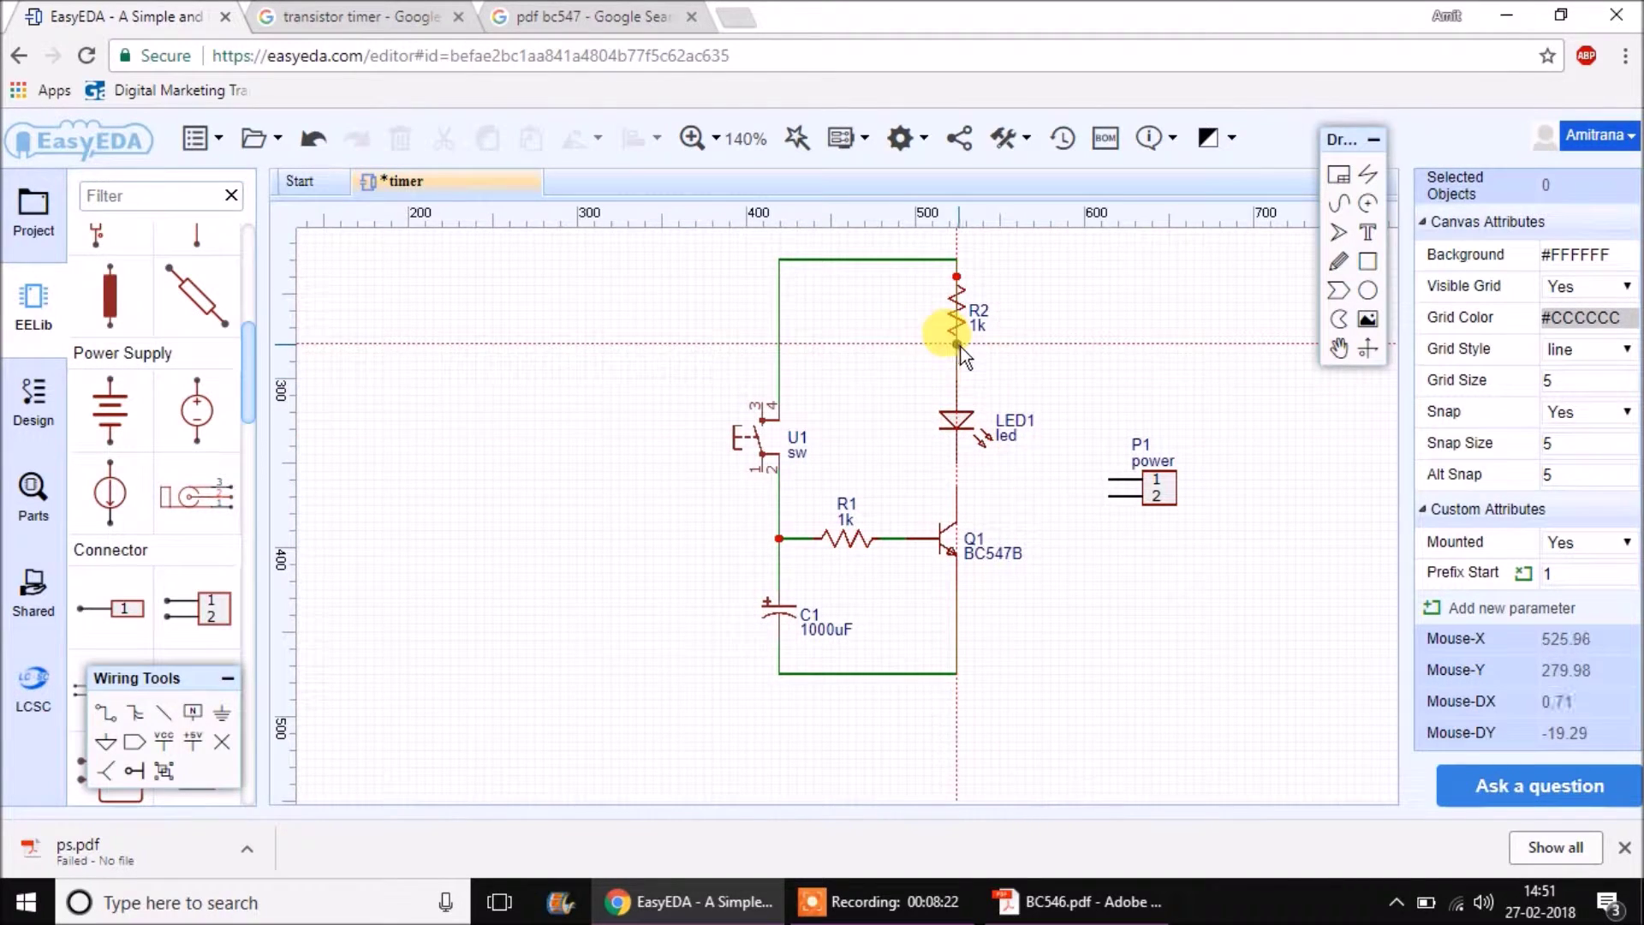
pyautogui.scroll(2, 959, 338)
pyautogui.hotkey('ctrl', 'z')
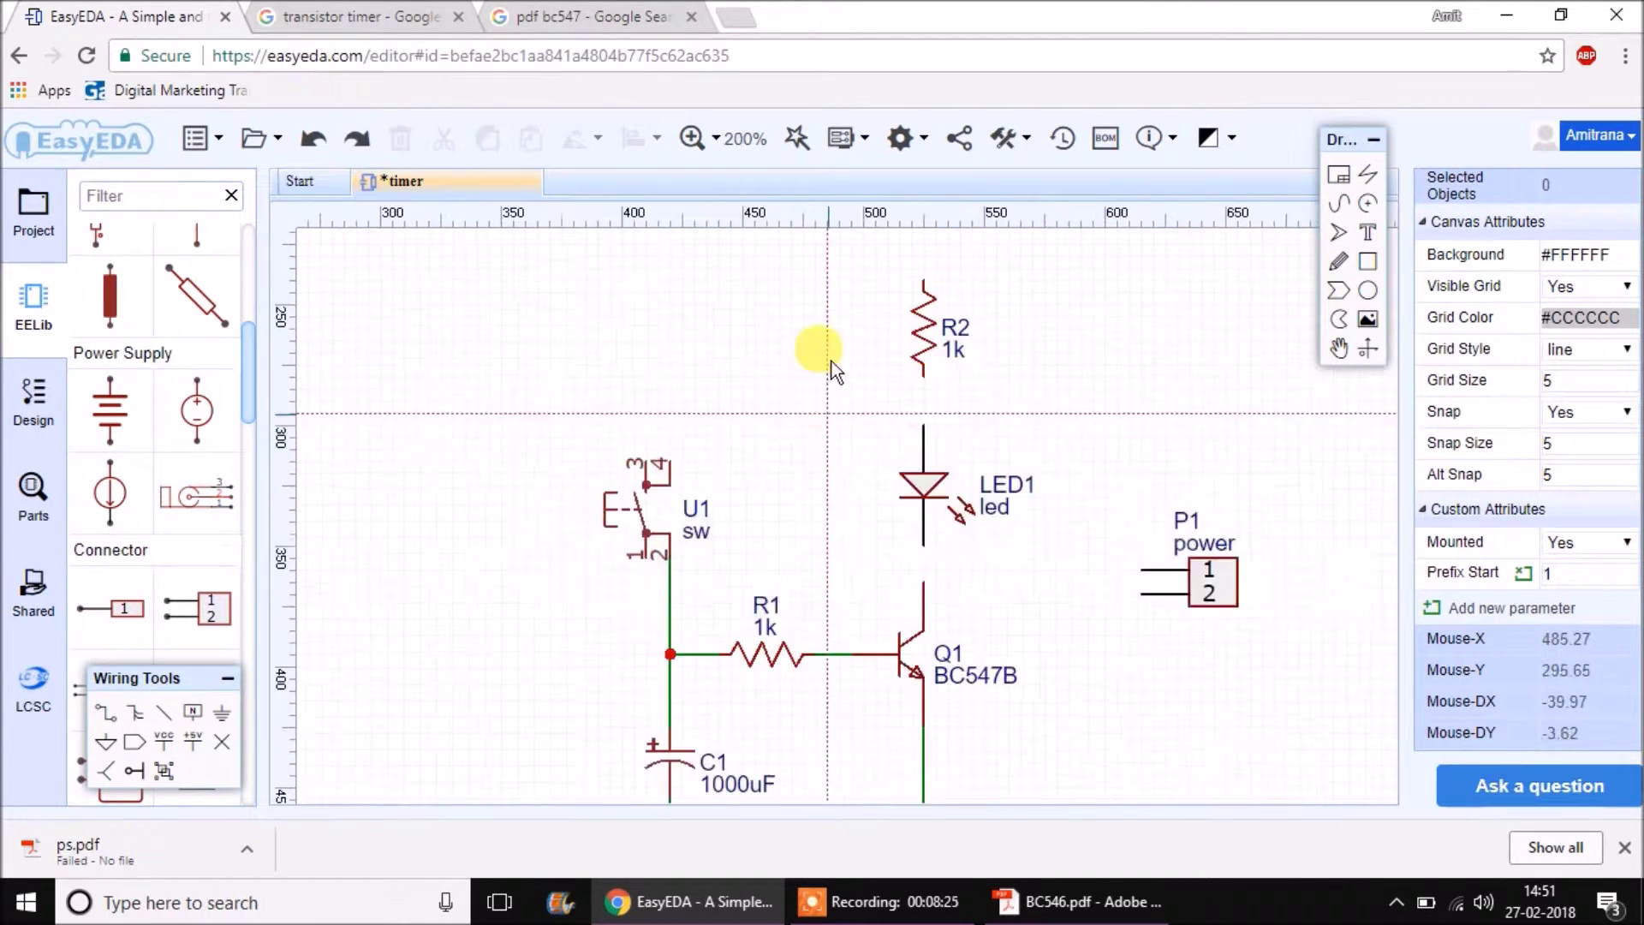
pyautogui.click(922, 283)
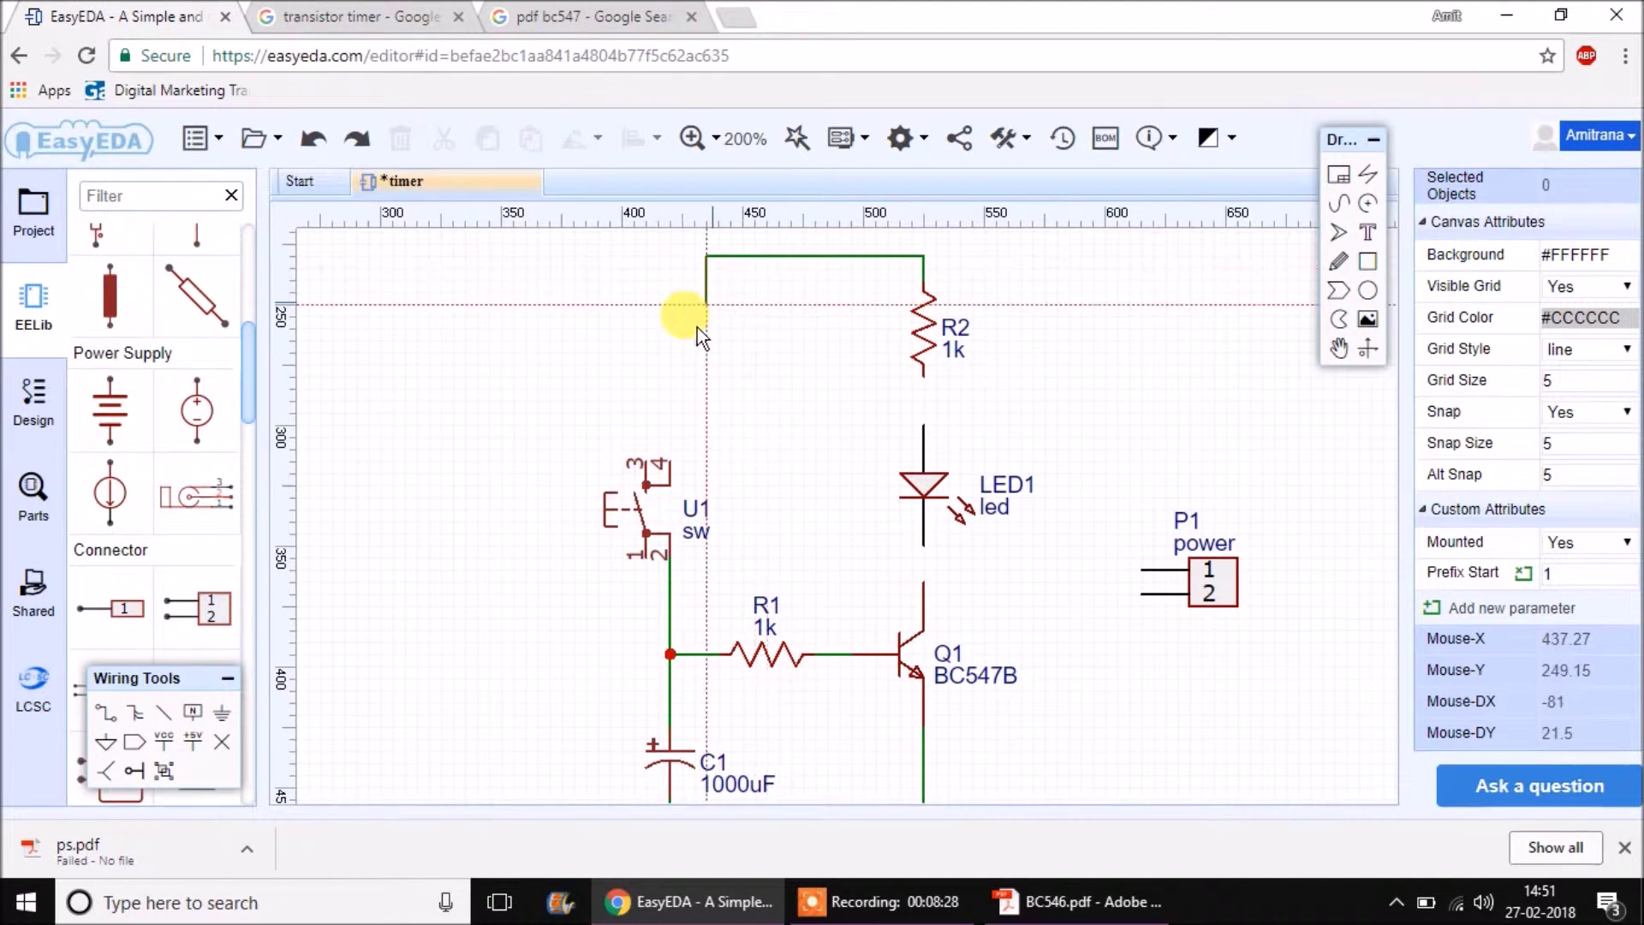
pyautogui.click(673, 459)
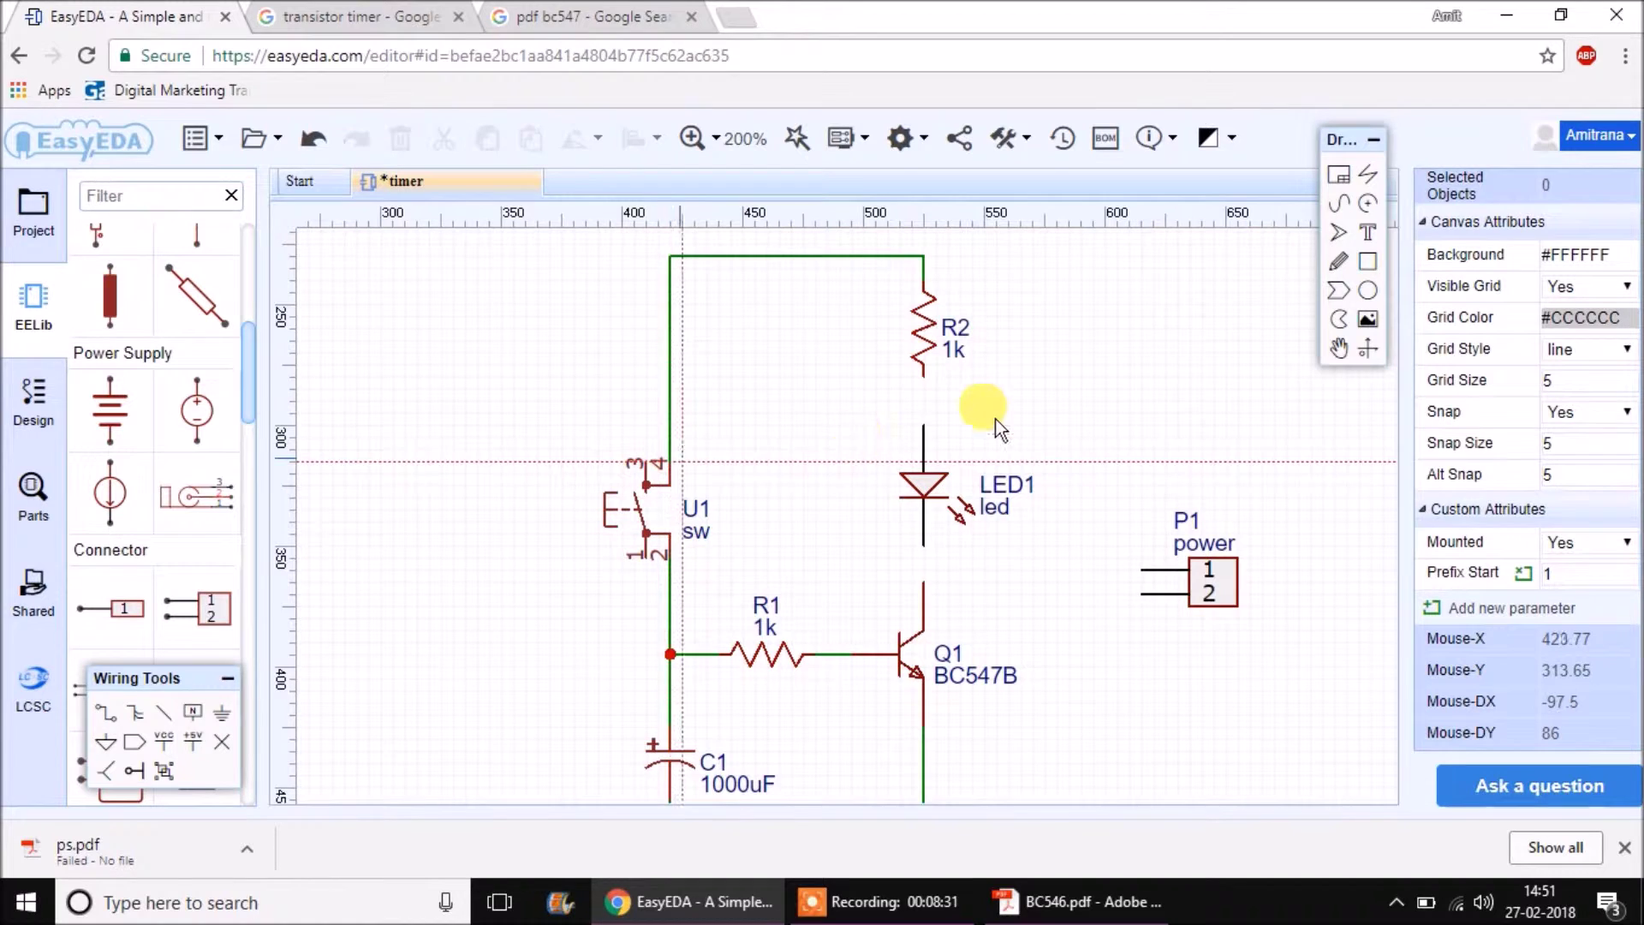
pyautogui.click(928, 426)
pyautogui.click(924, 374)
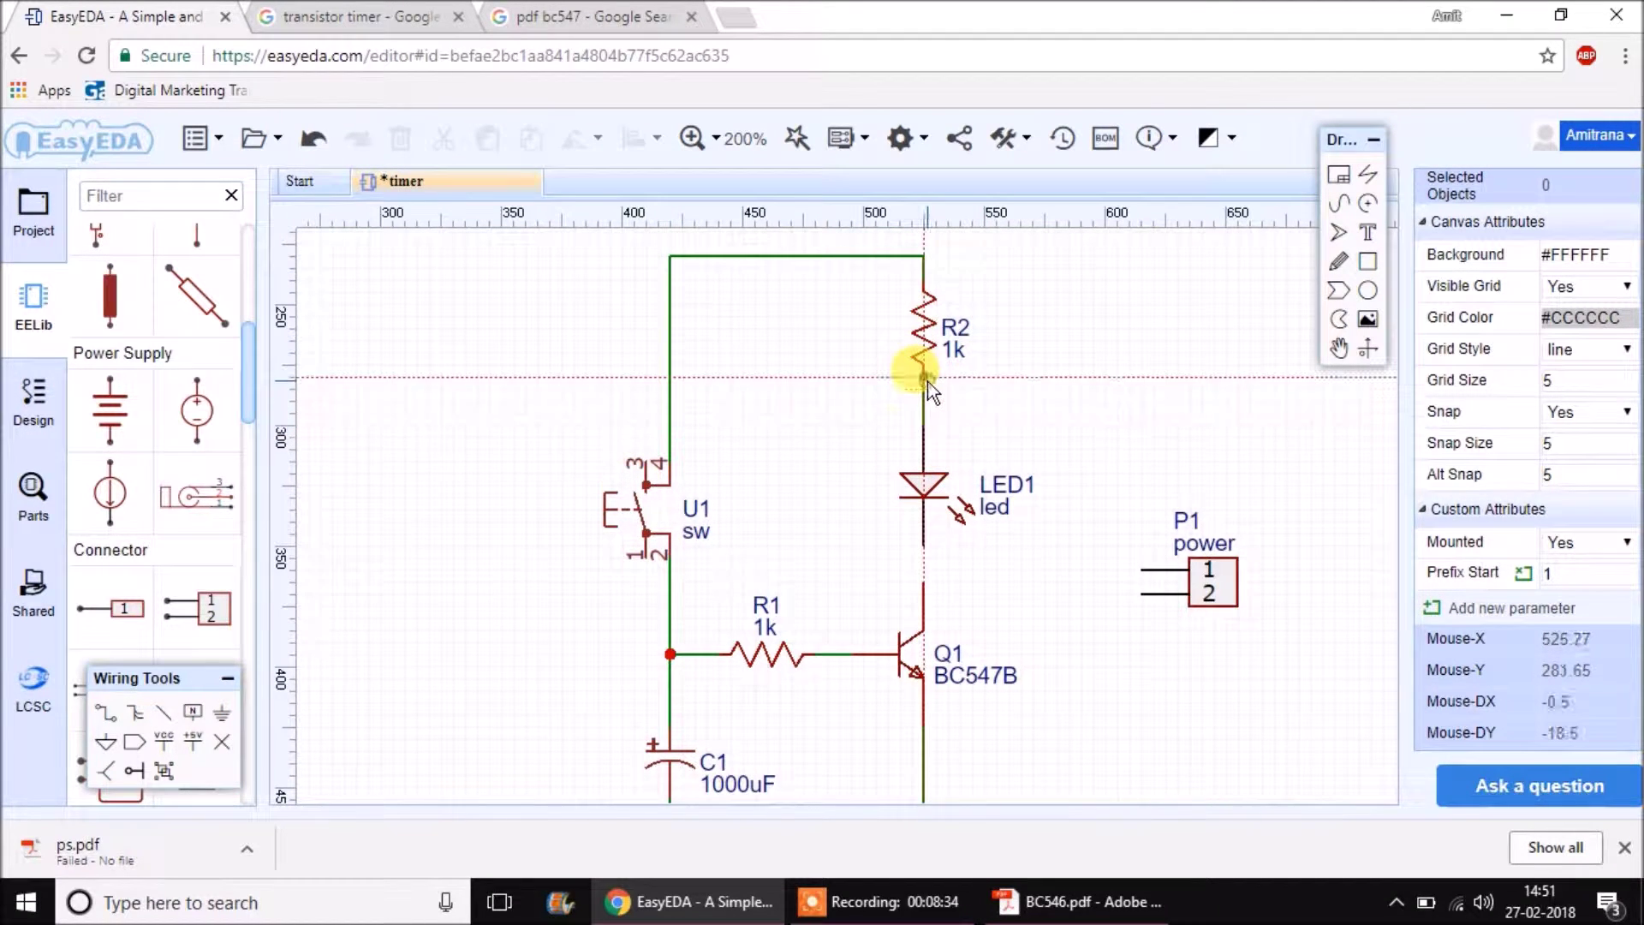
# Shift the P1 power connector slightly down and right.
pyautogui.click(925, 582)
pyautogui.scroll(-2, 926, 549)
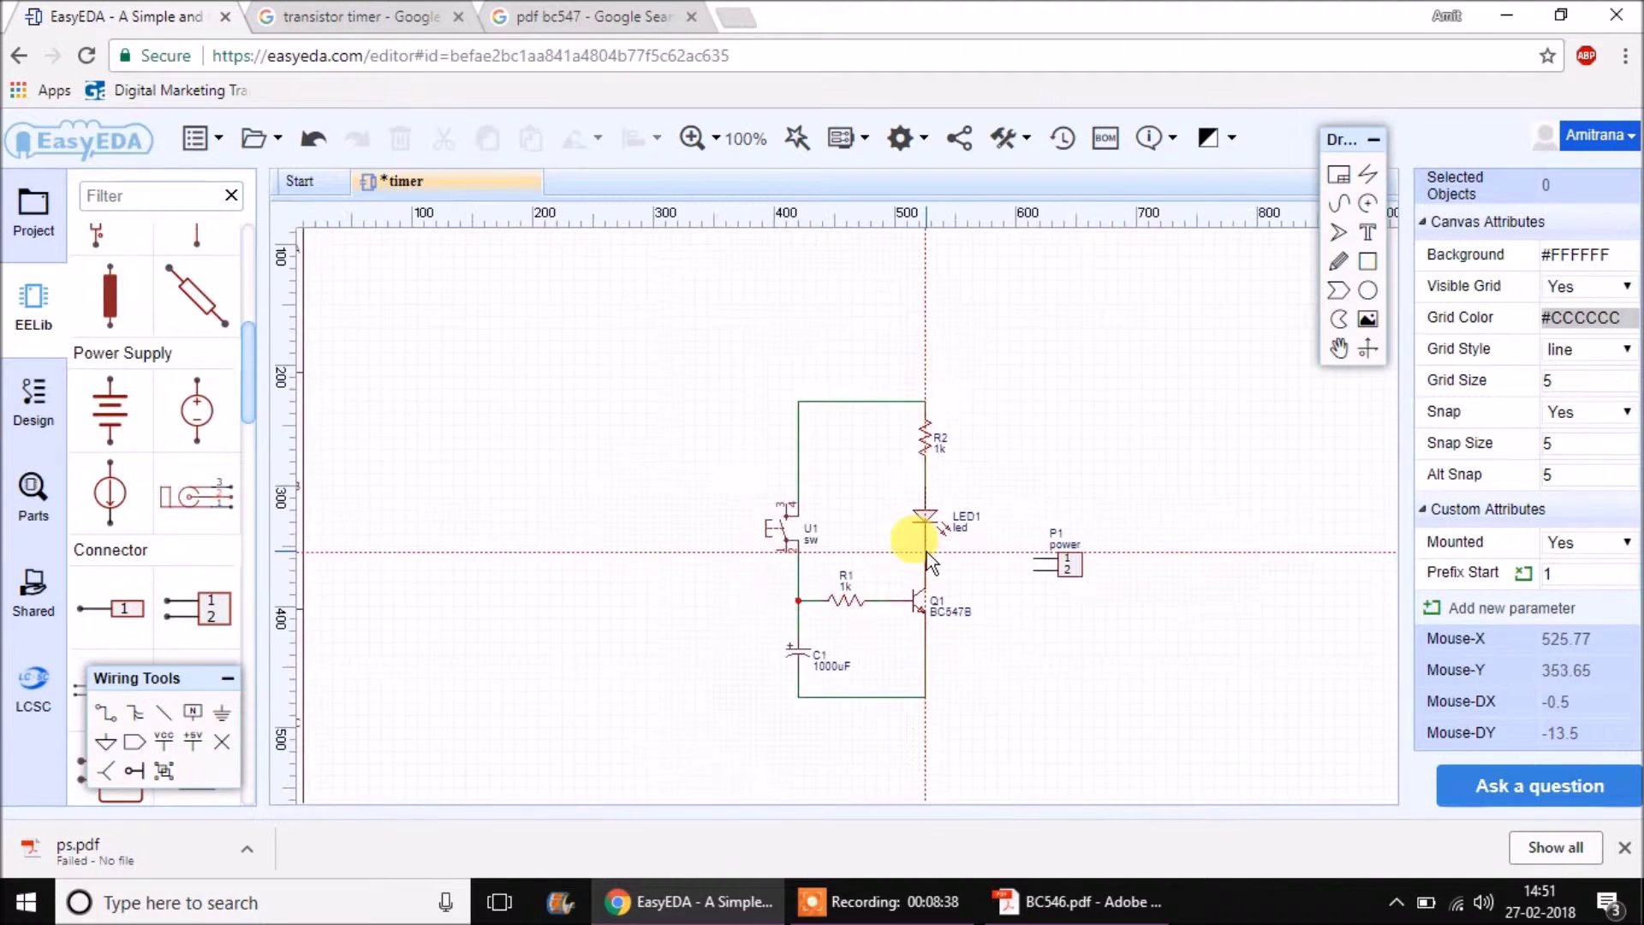
pyautogui.scroll(1, 954, 567)
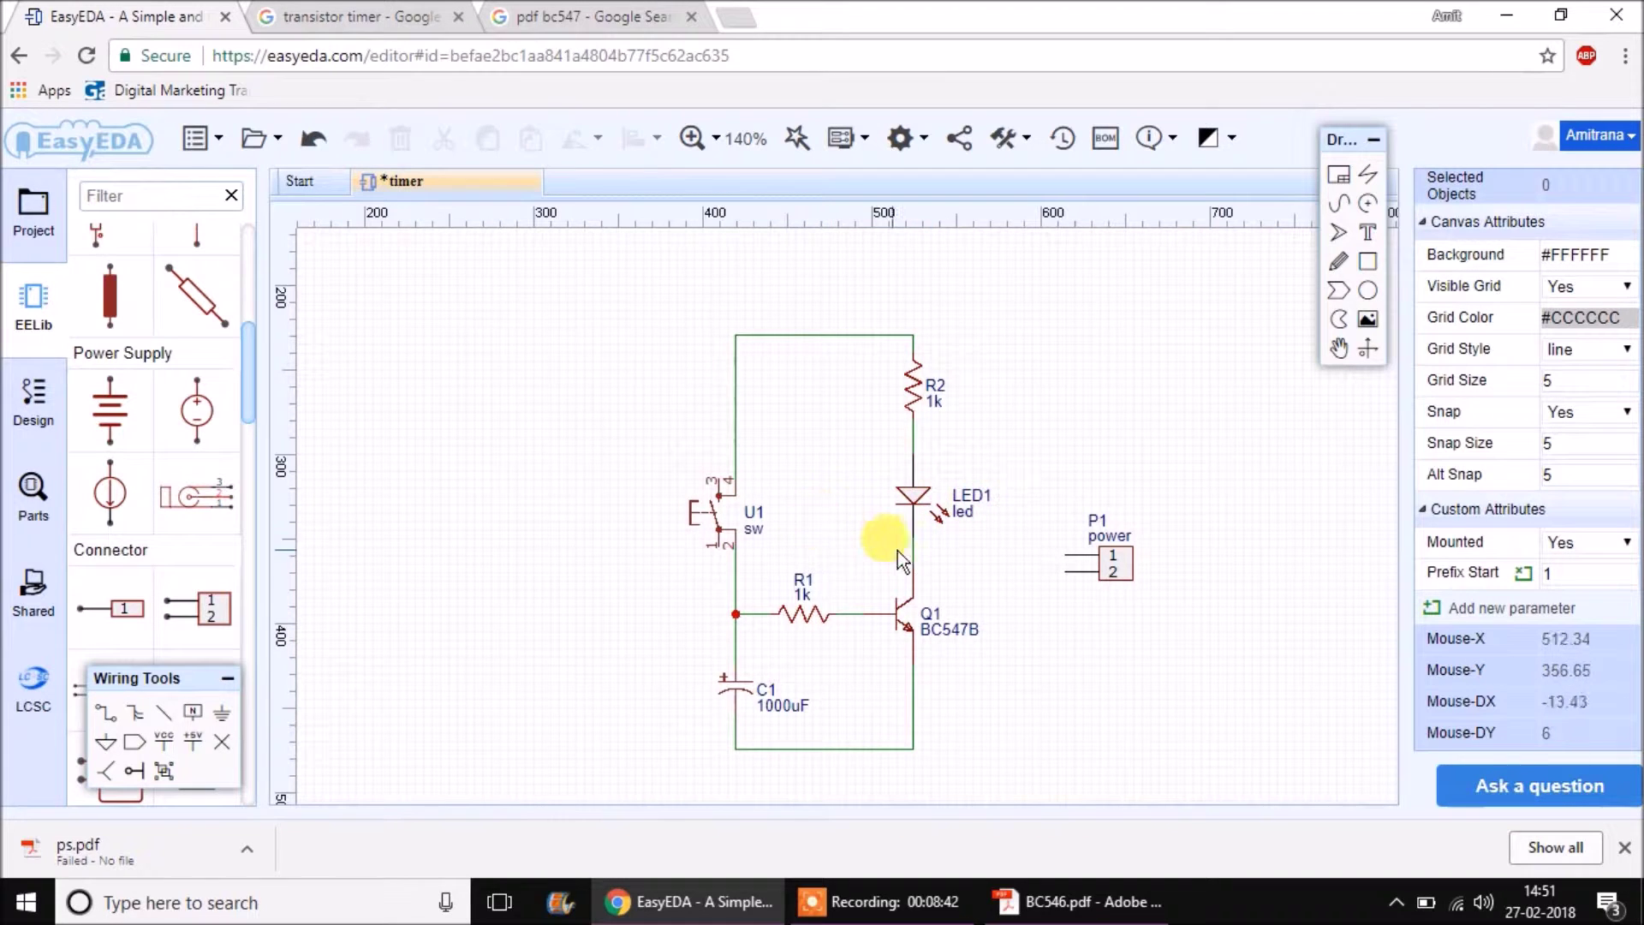
pyautogui.scroll(1, 882, 553)
pyautogui.scroll(-1, 867, 567)
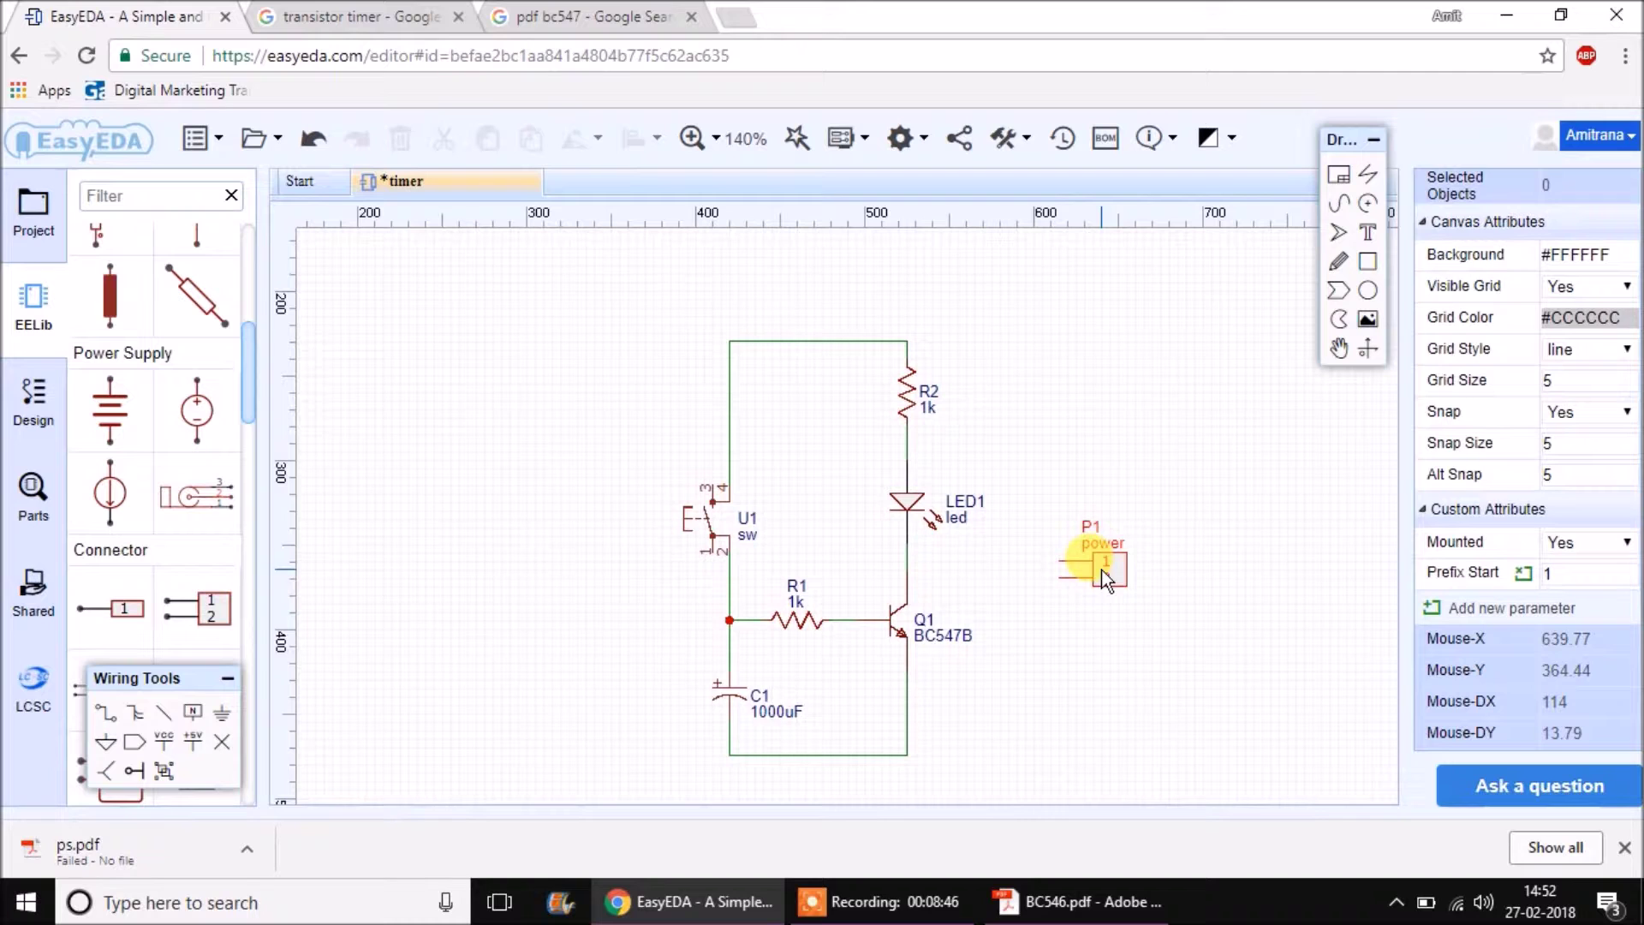
pyautogui.moveTo(1104, 582)
pyautogui.mouseDown()
pyautogui.moveTo(1095, 601)
pyautogui.moveTo(1111, 599)
pyautogui.mouseUp()
# Place a VCC net flag above R2 and wire it to the top wire corner.
pyautogui.click(974, 613)
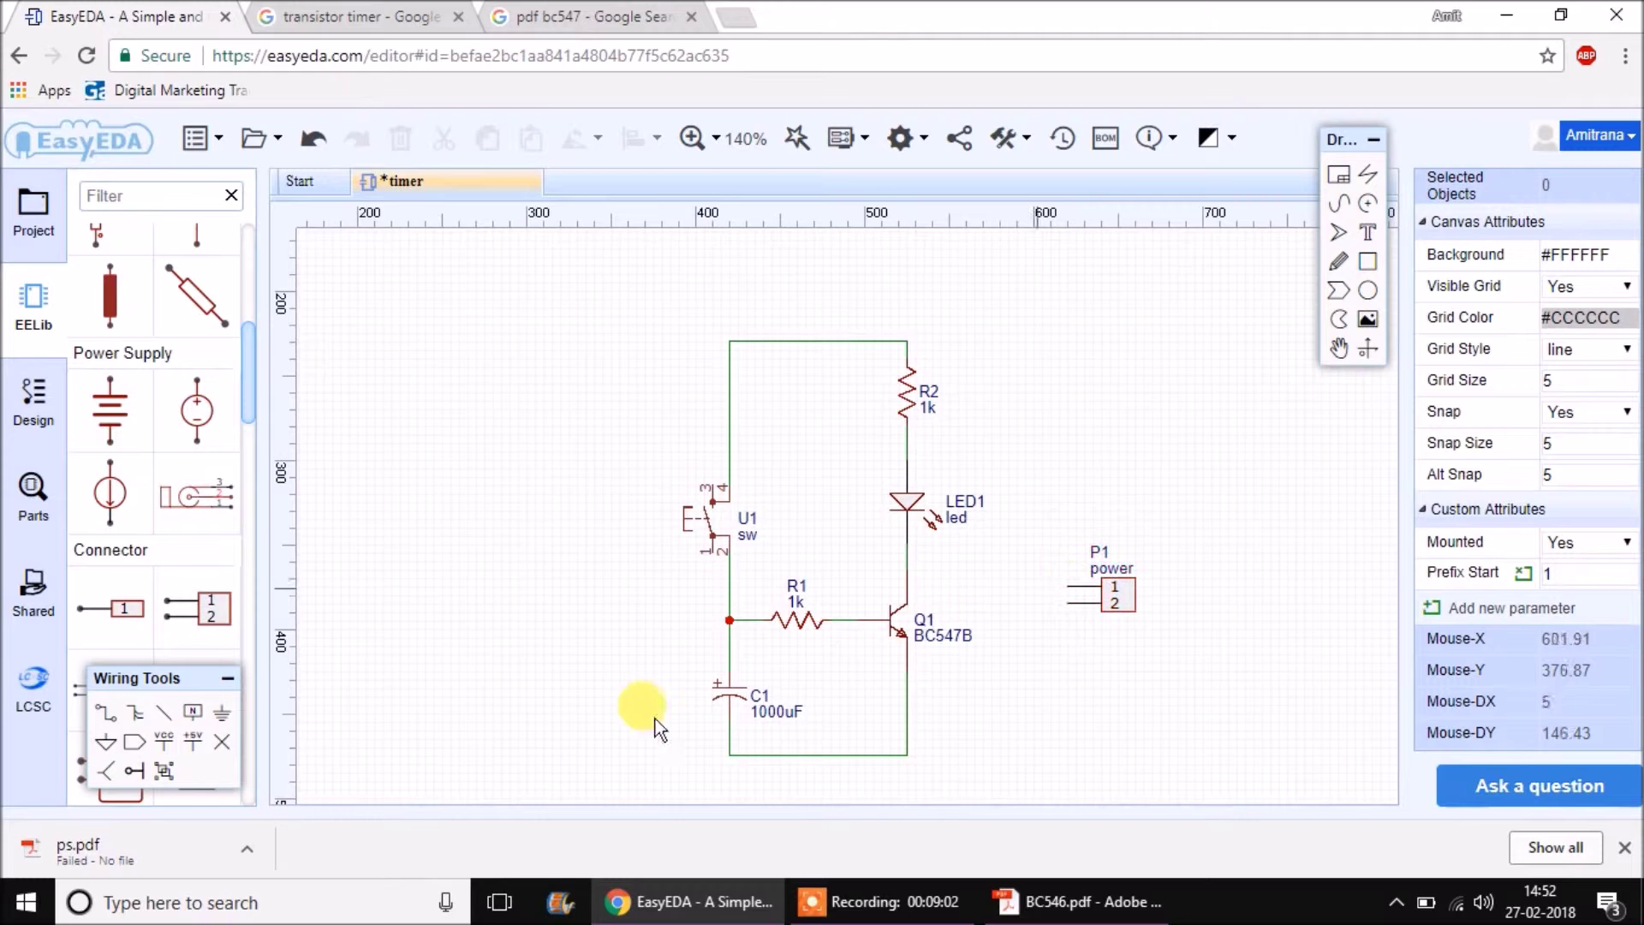
pyautogui.click(194, 742)
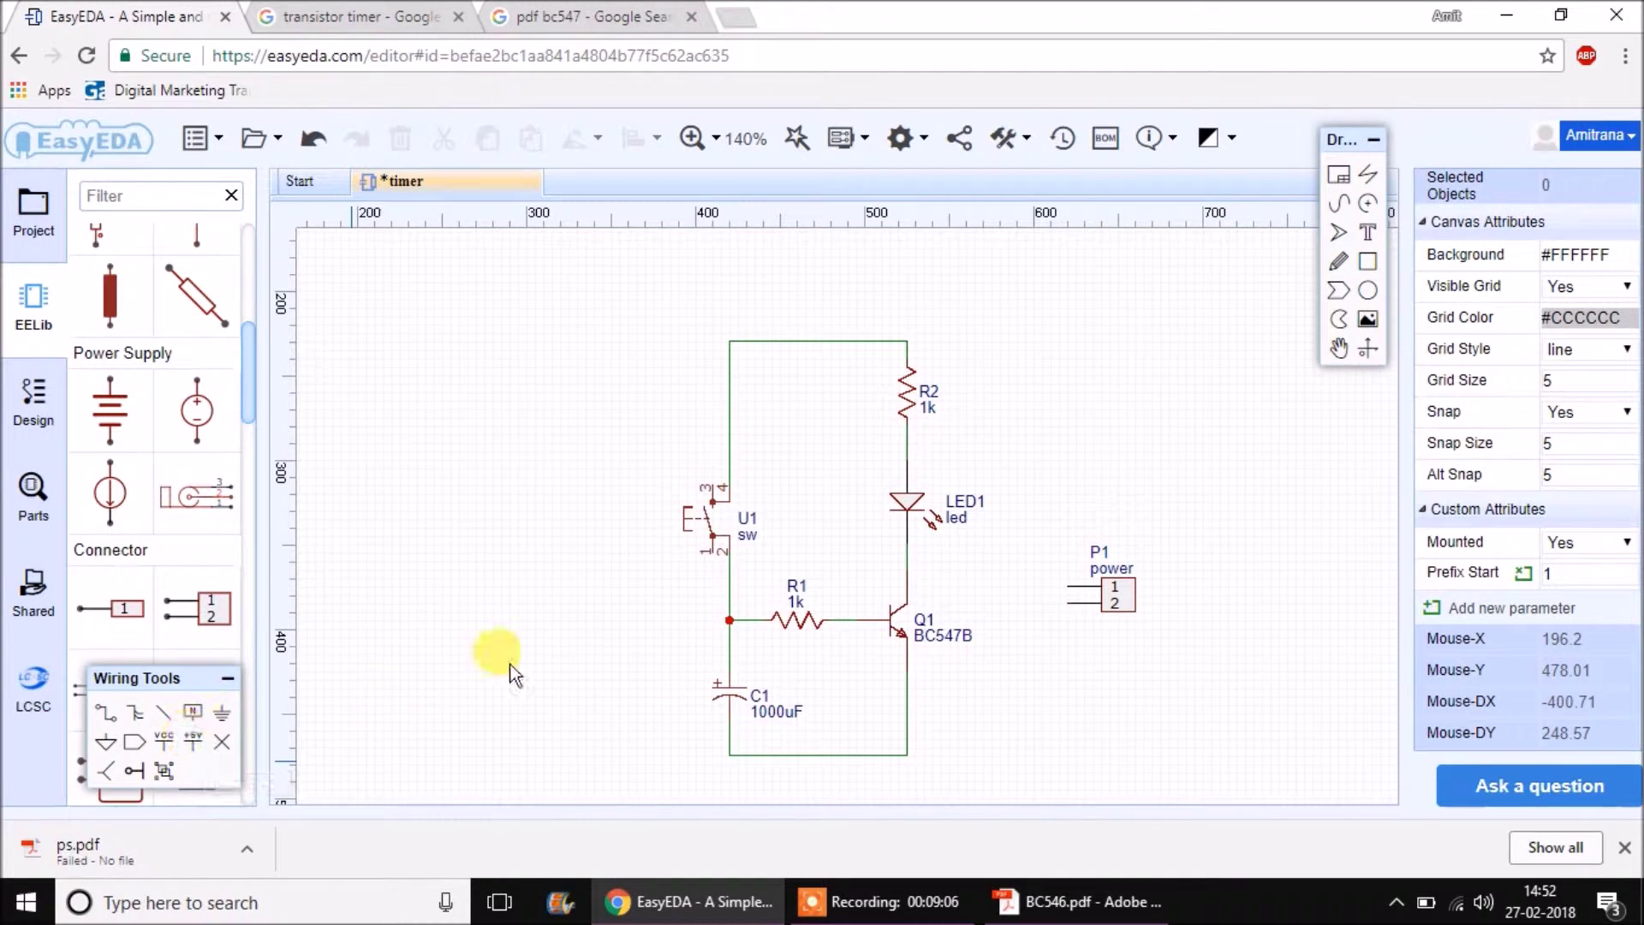
pyautogui.click(165, 742)
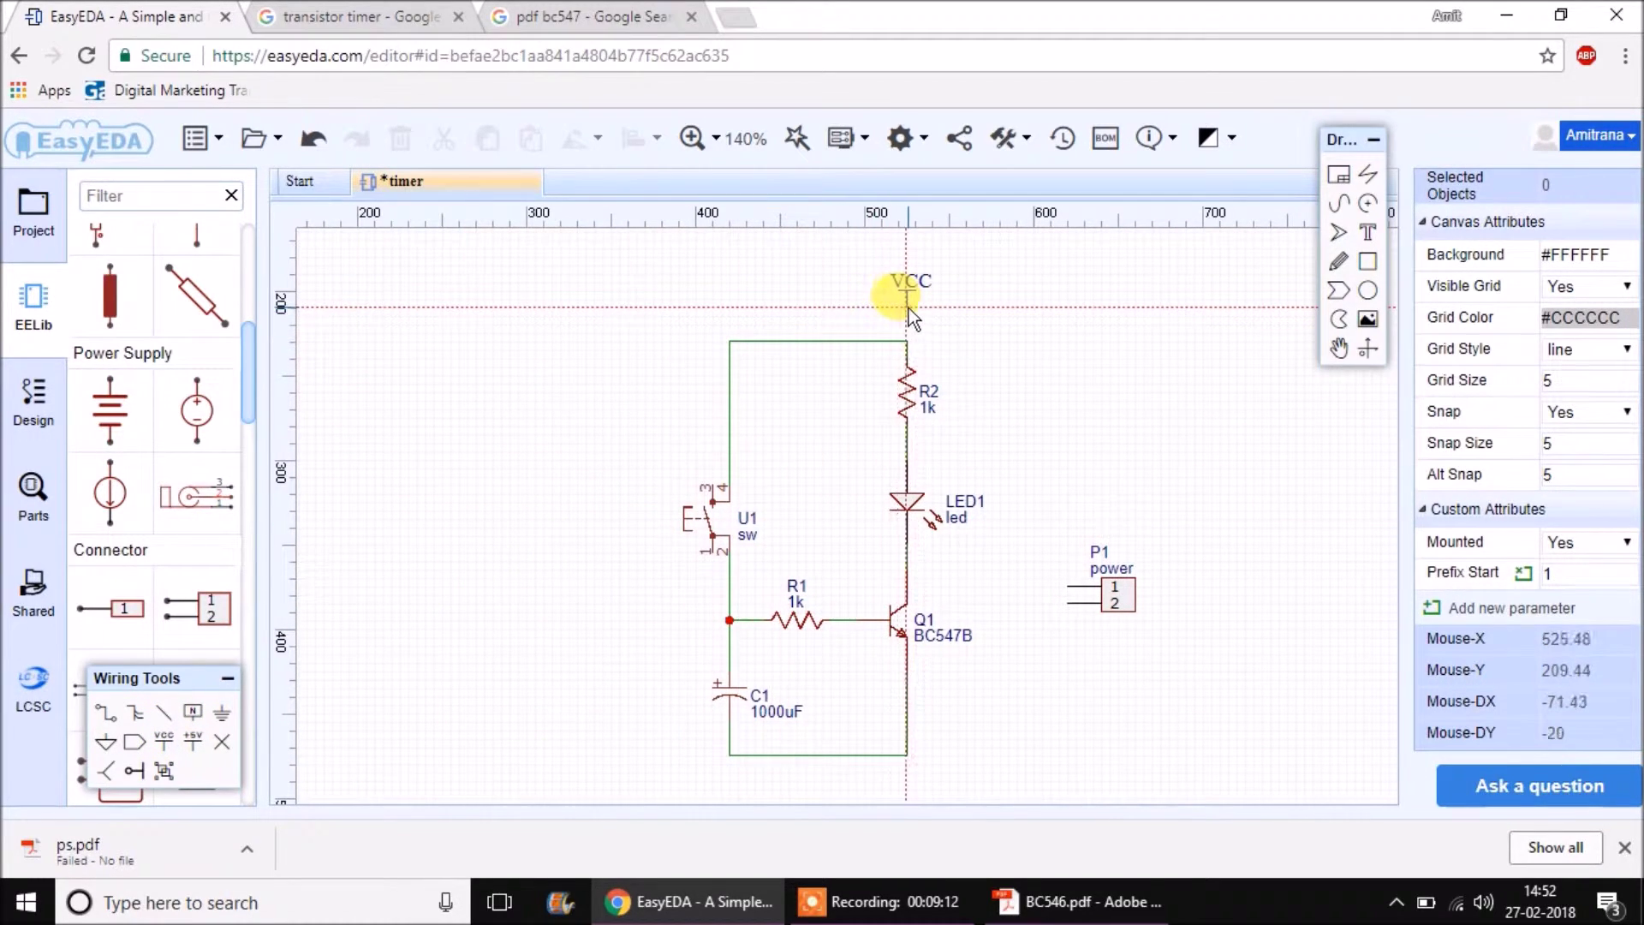
pyautogui.click(908, 308)
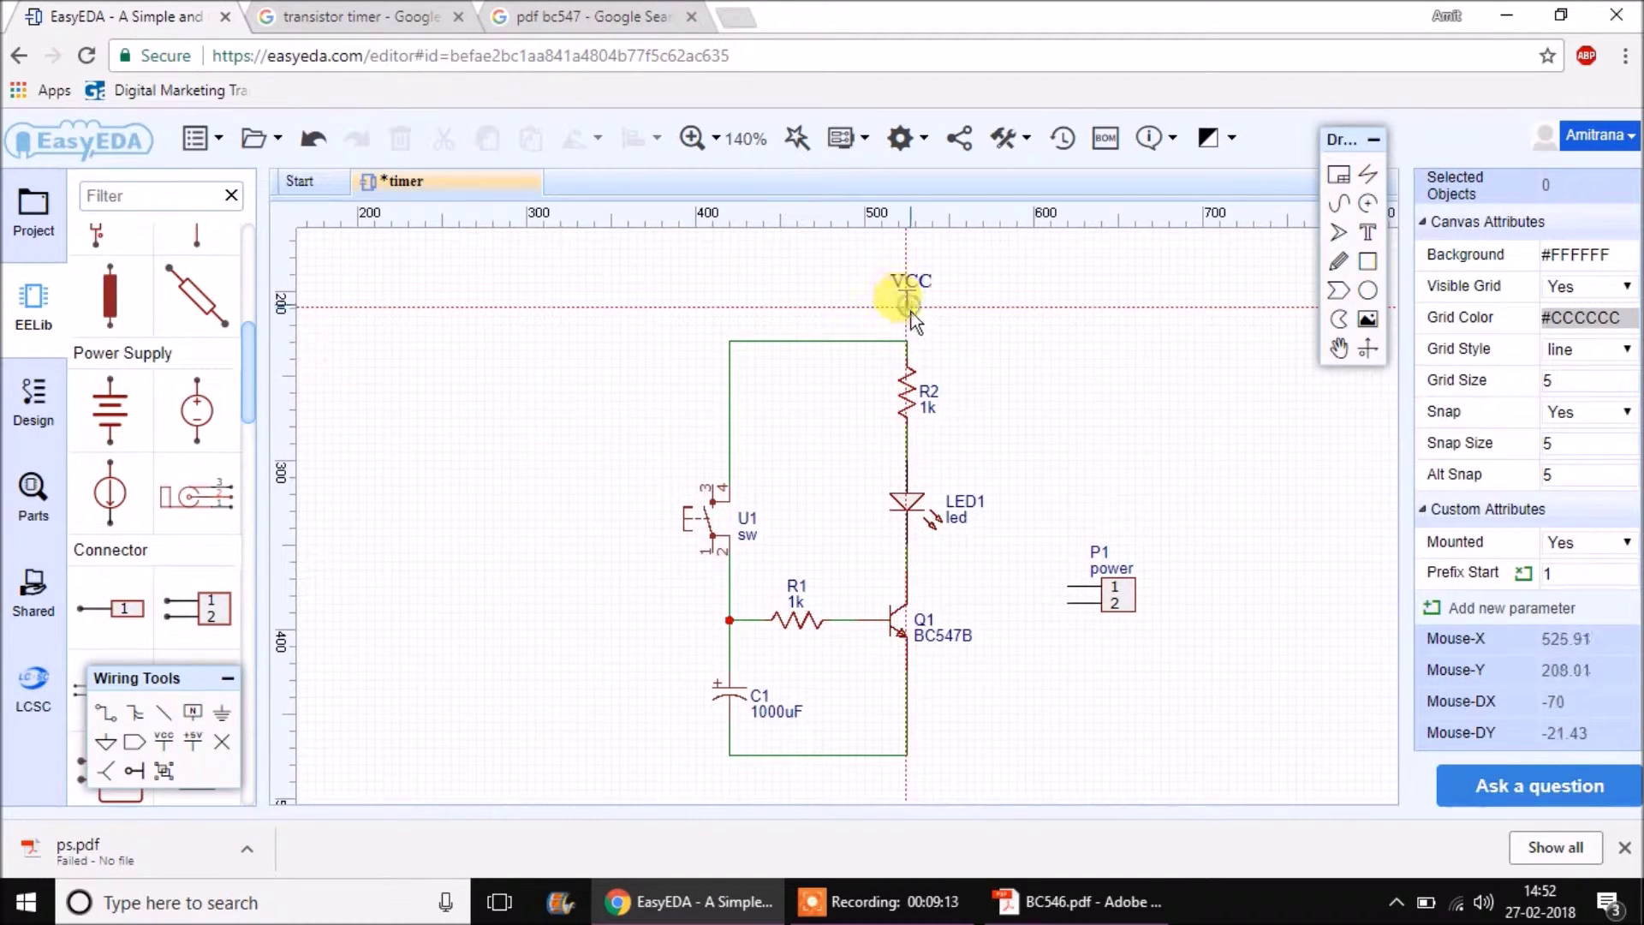
pyautogui.click(220, 728)
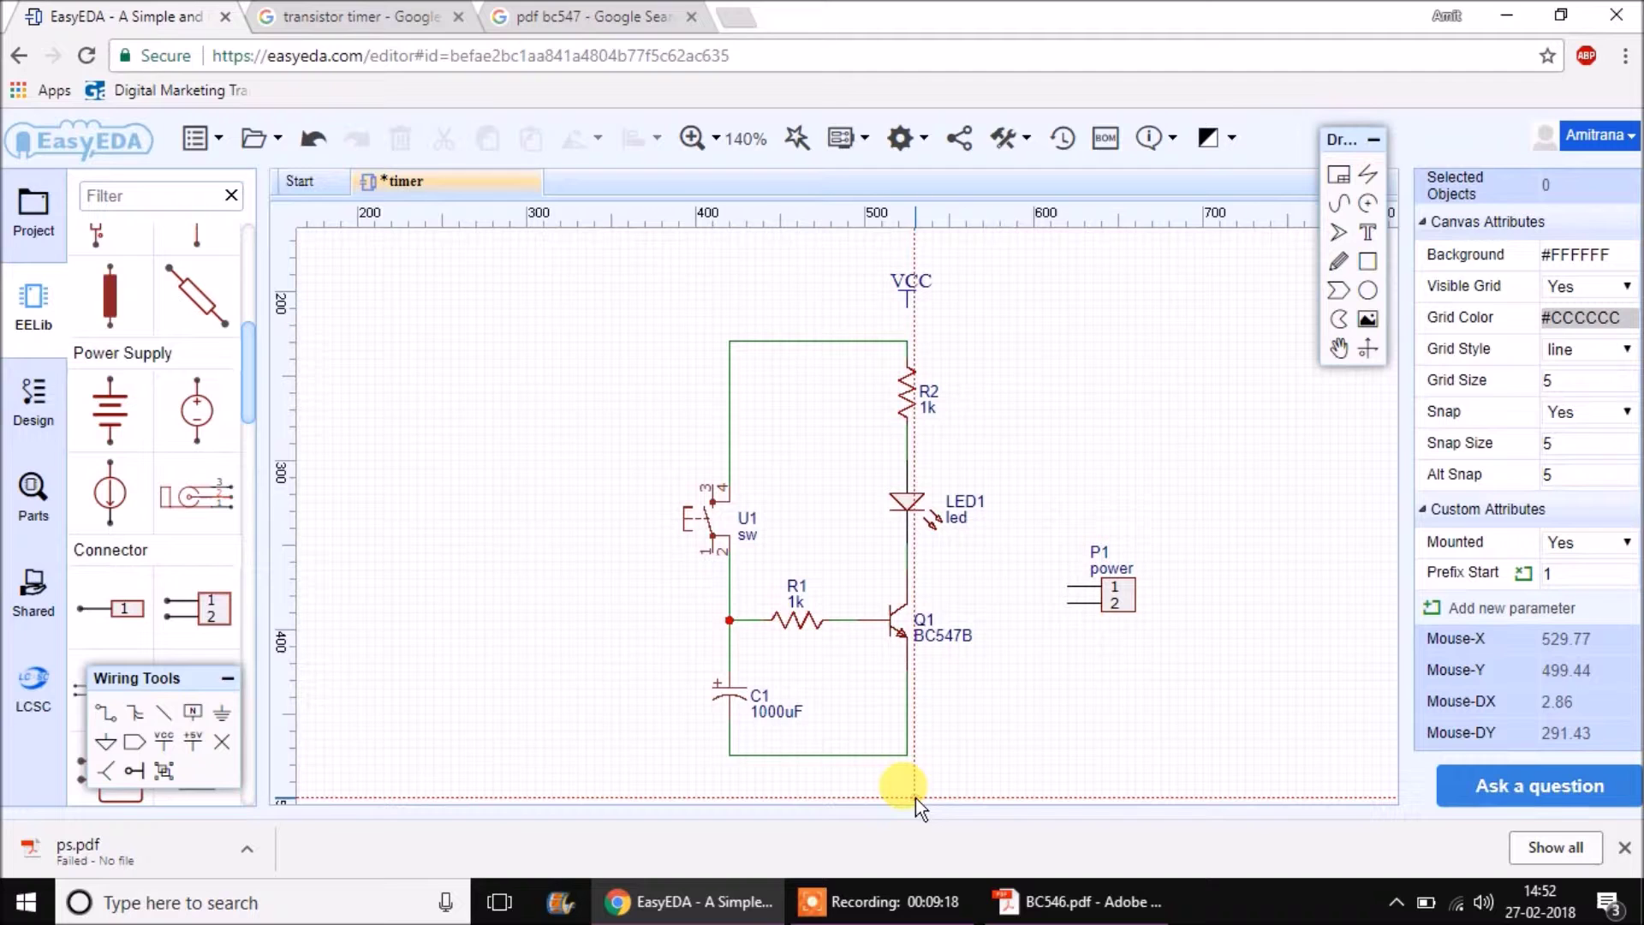
pyautogui.press('Escape')
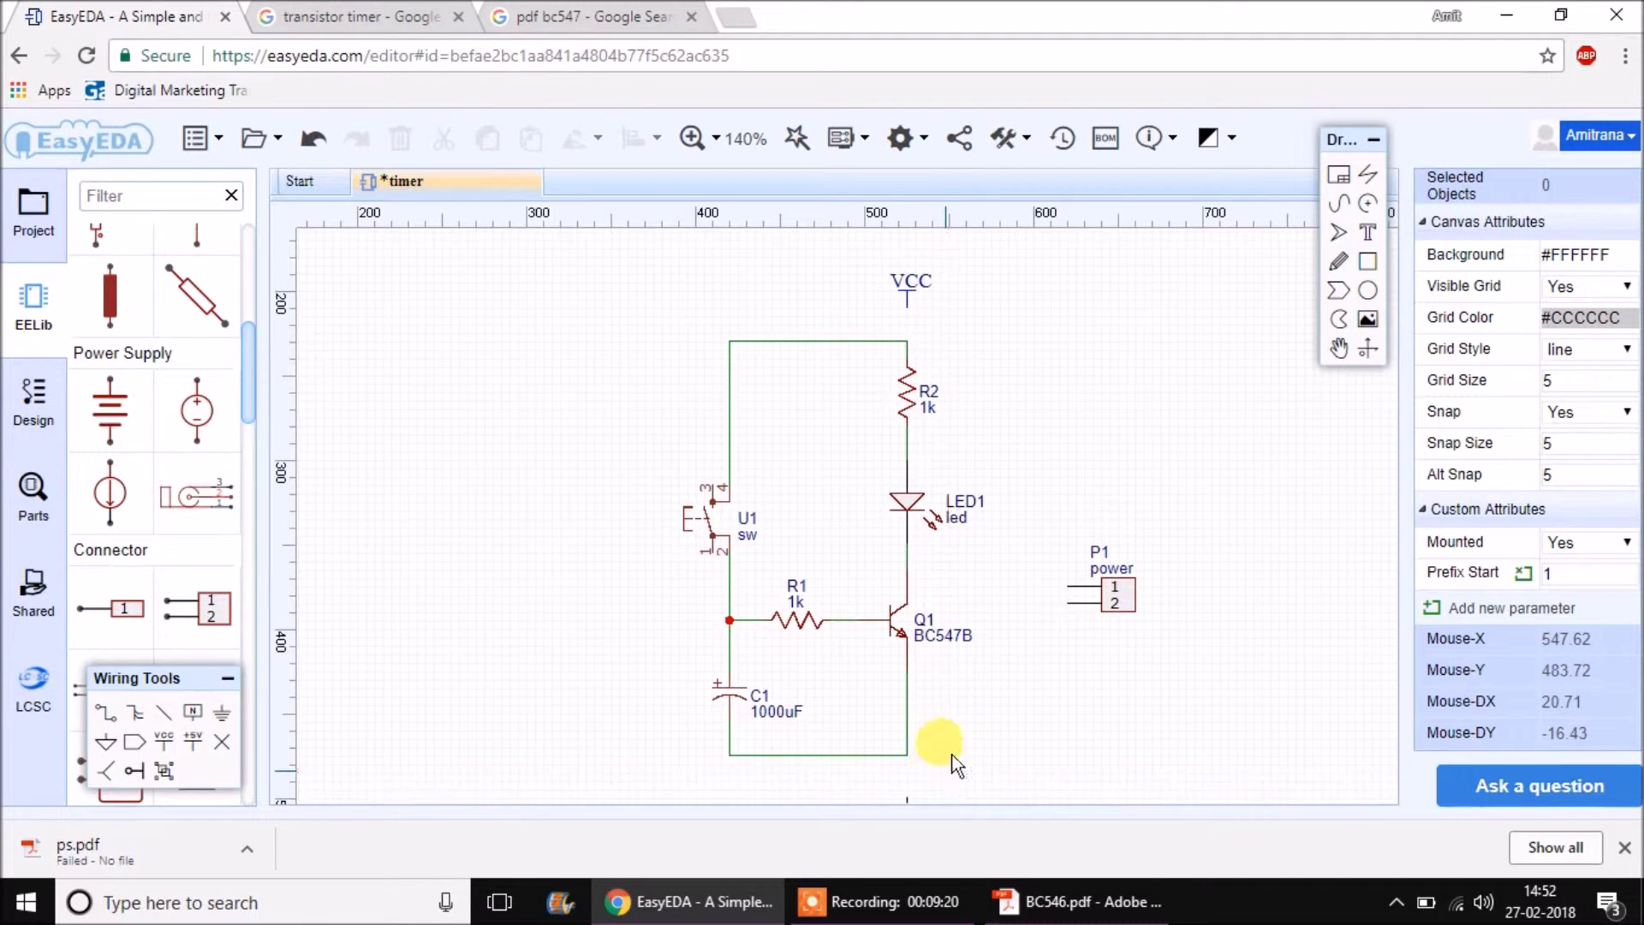
pyautogui.press('w')
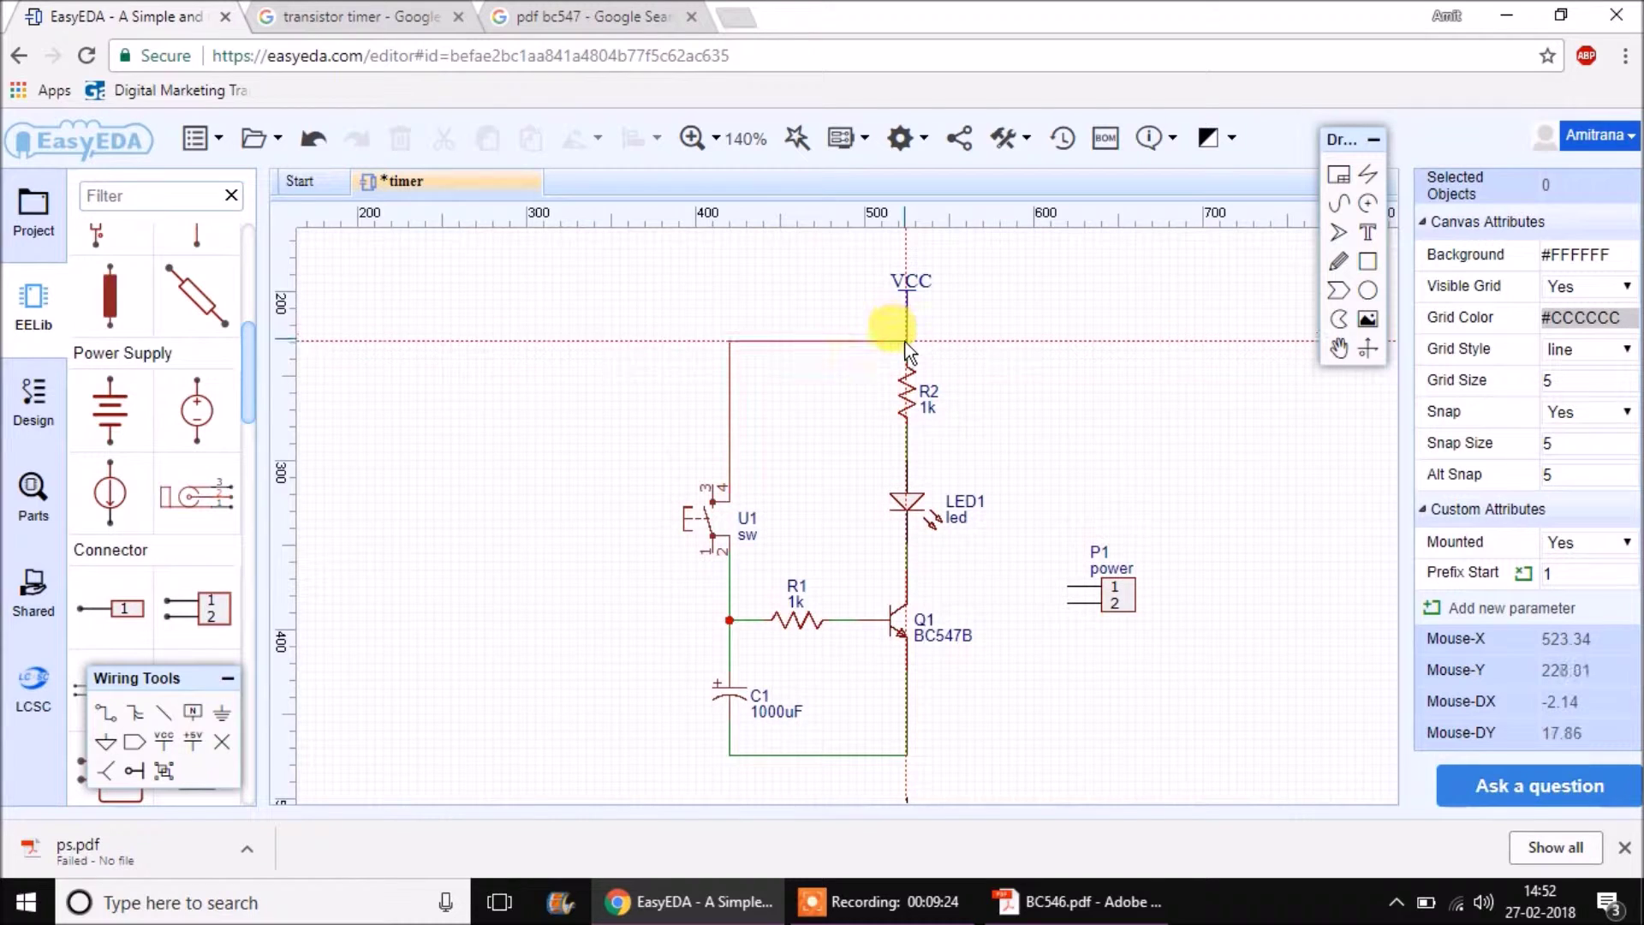
pyautogui.click(906, 341)
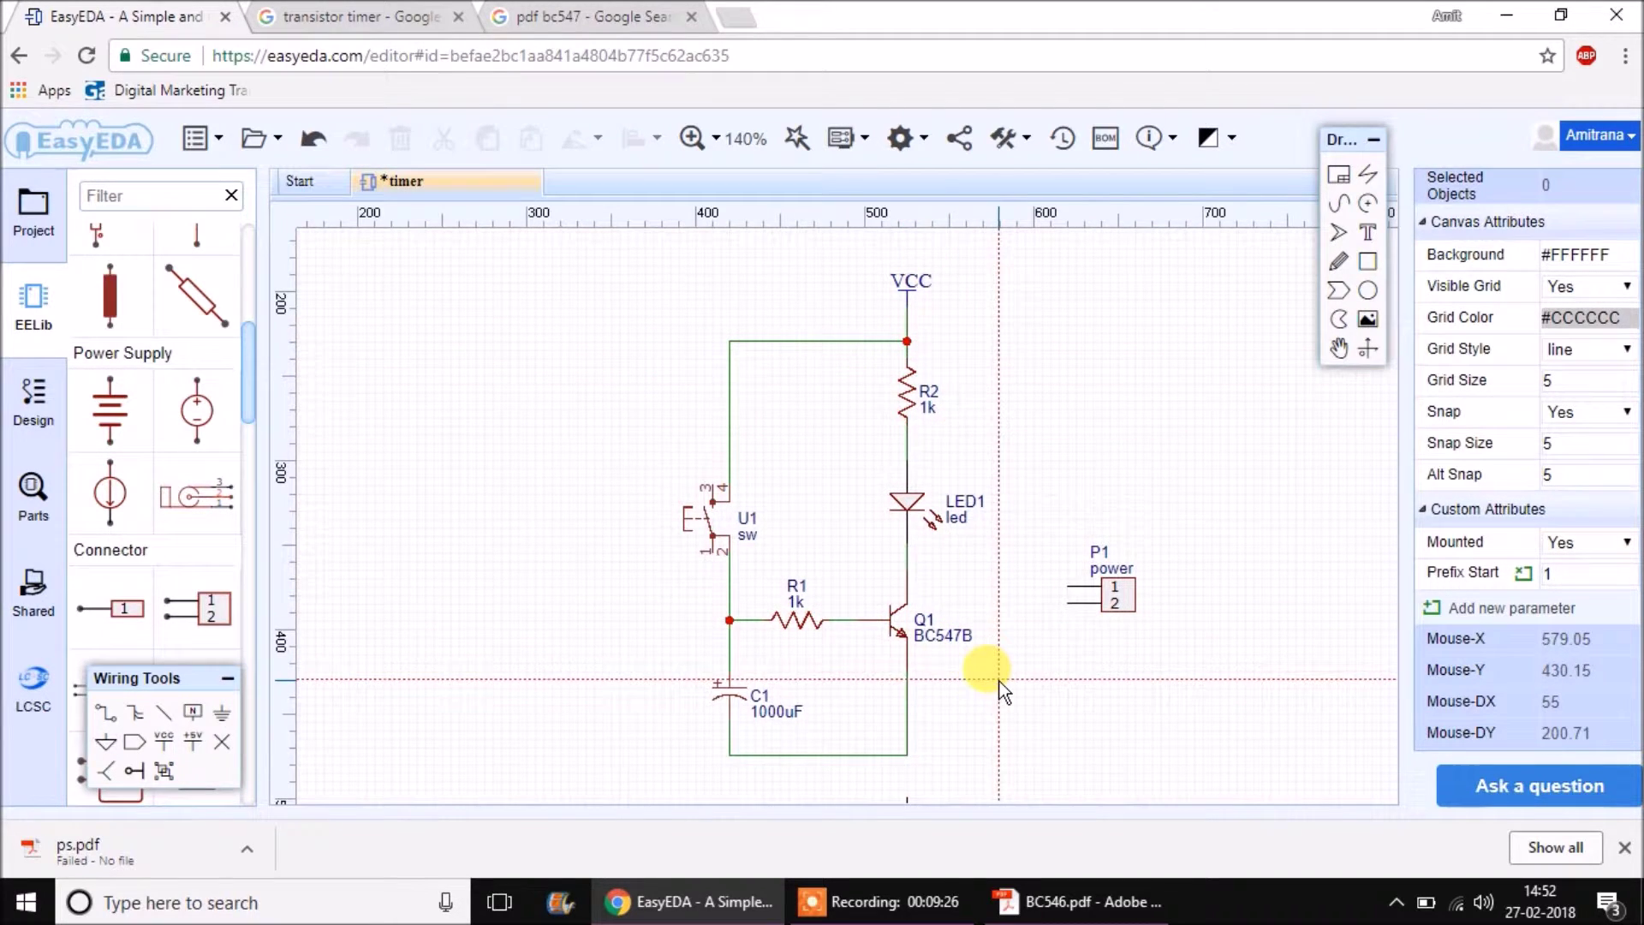
# Wire the ground symbol below Q1 into the bottom wire and place another ground beside P1.
pyautogui.scroll(-2, 973, 599)
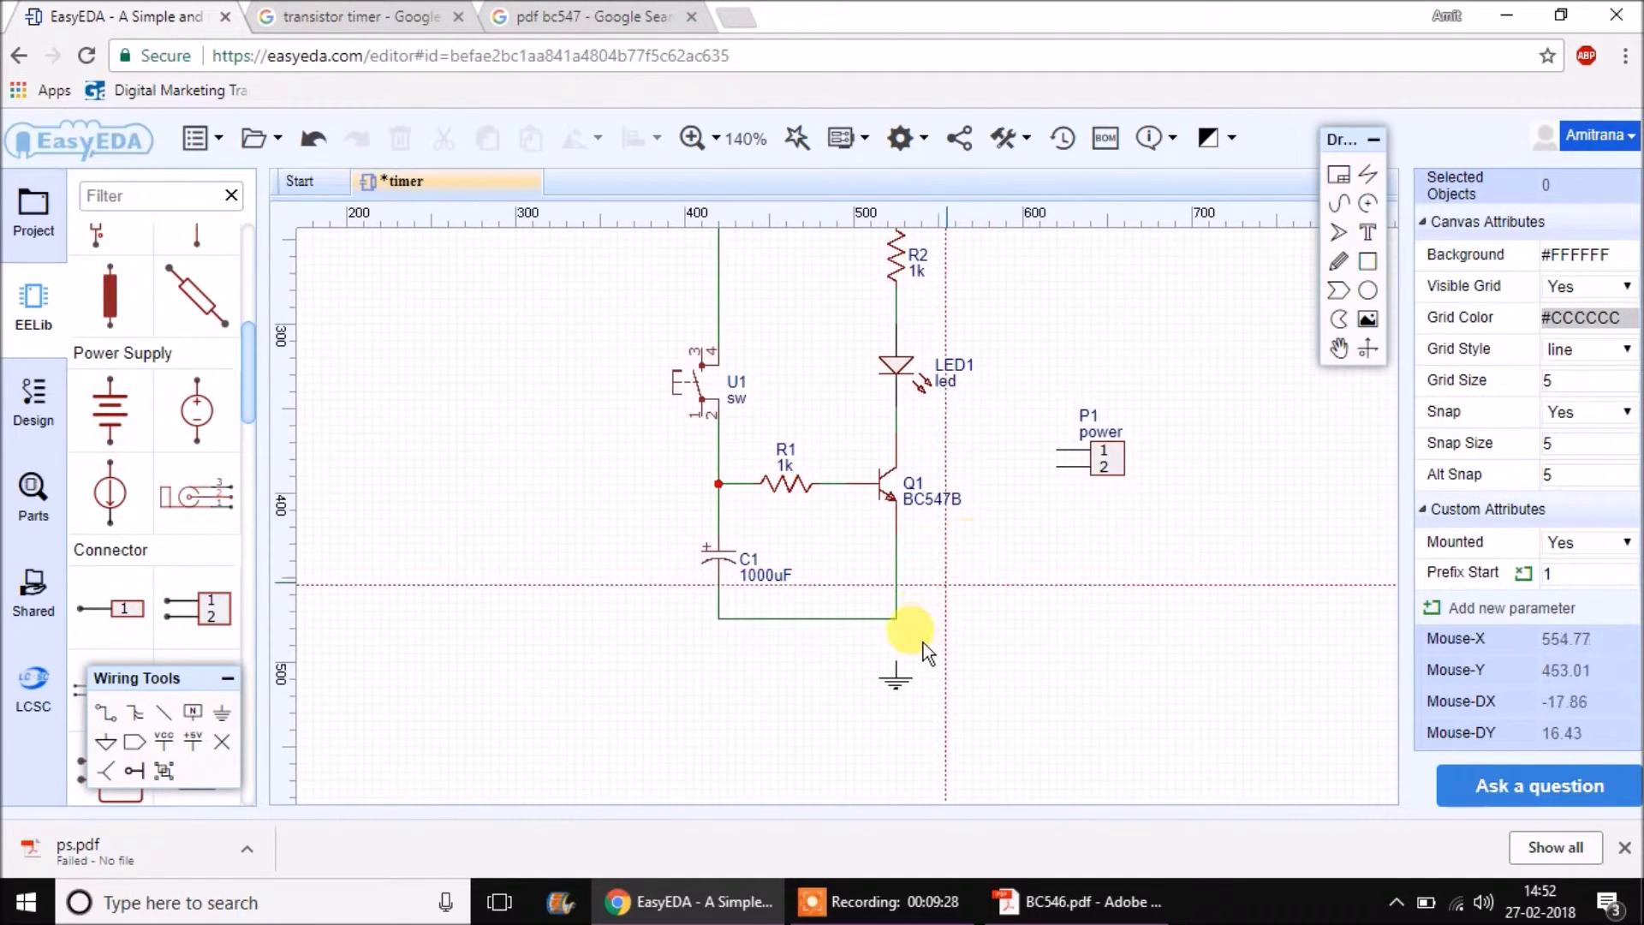
pyautogui.click(896, 662)
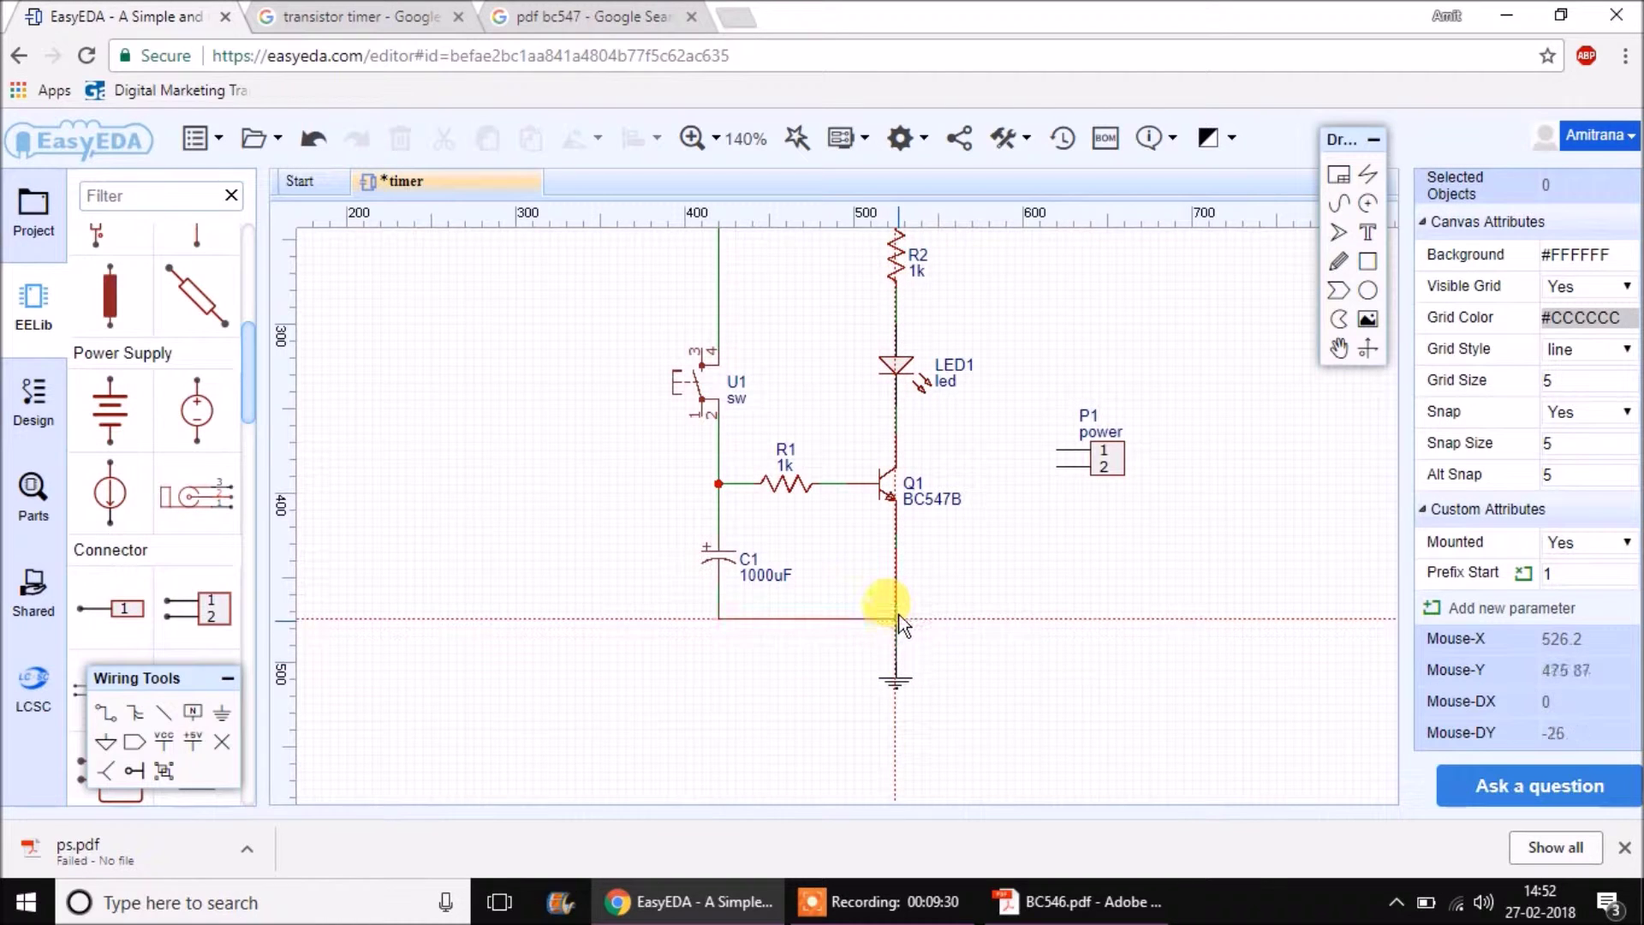
pyautogui.click(895, 618)
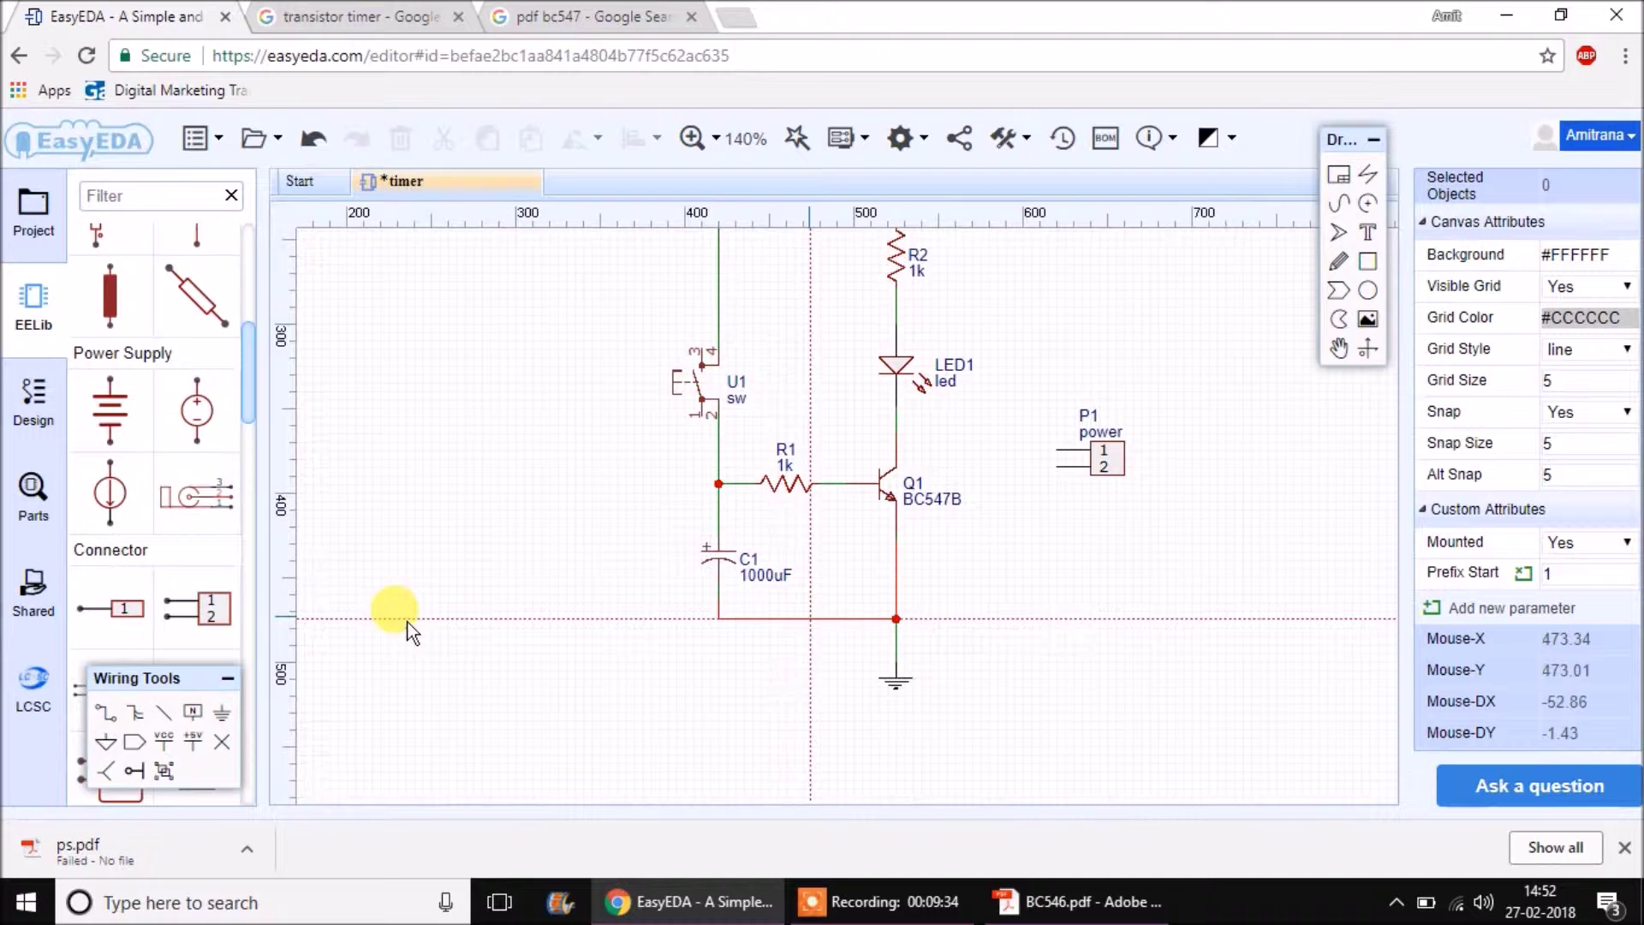
pyautogui.click(222, 712)
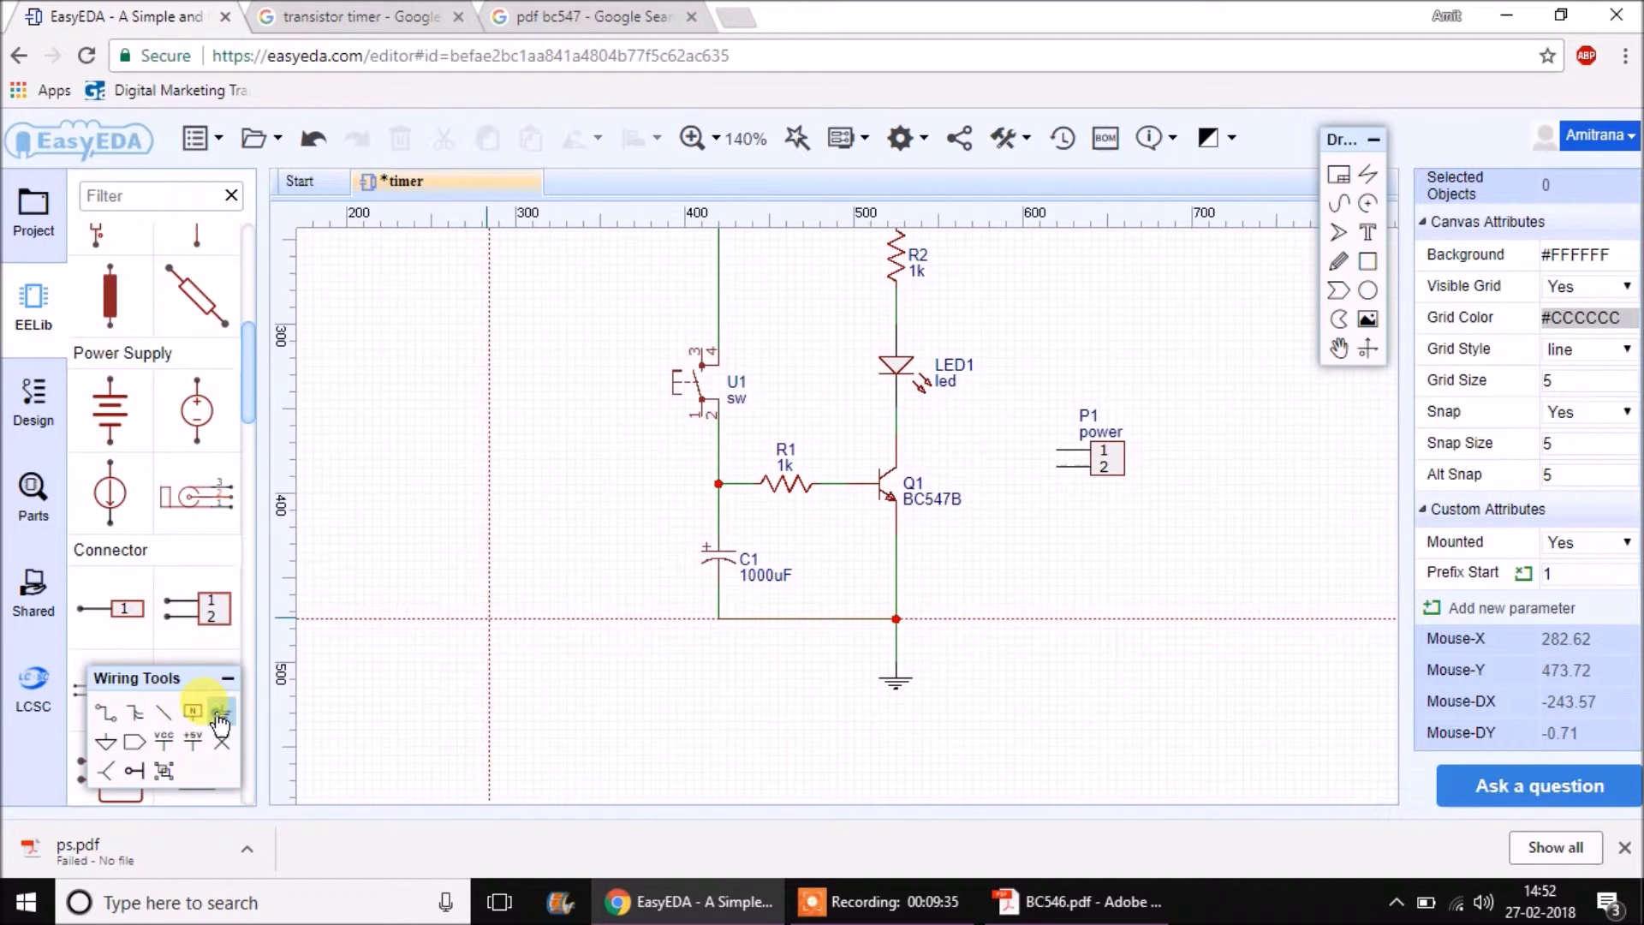
pyautogui.click(1039, 505)
pyautogui.click(164, 742)
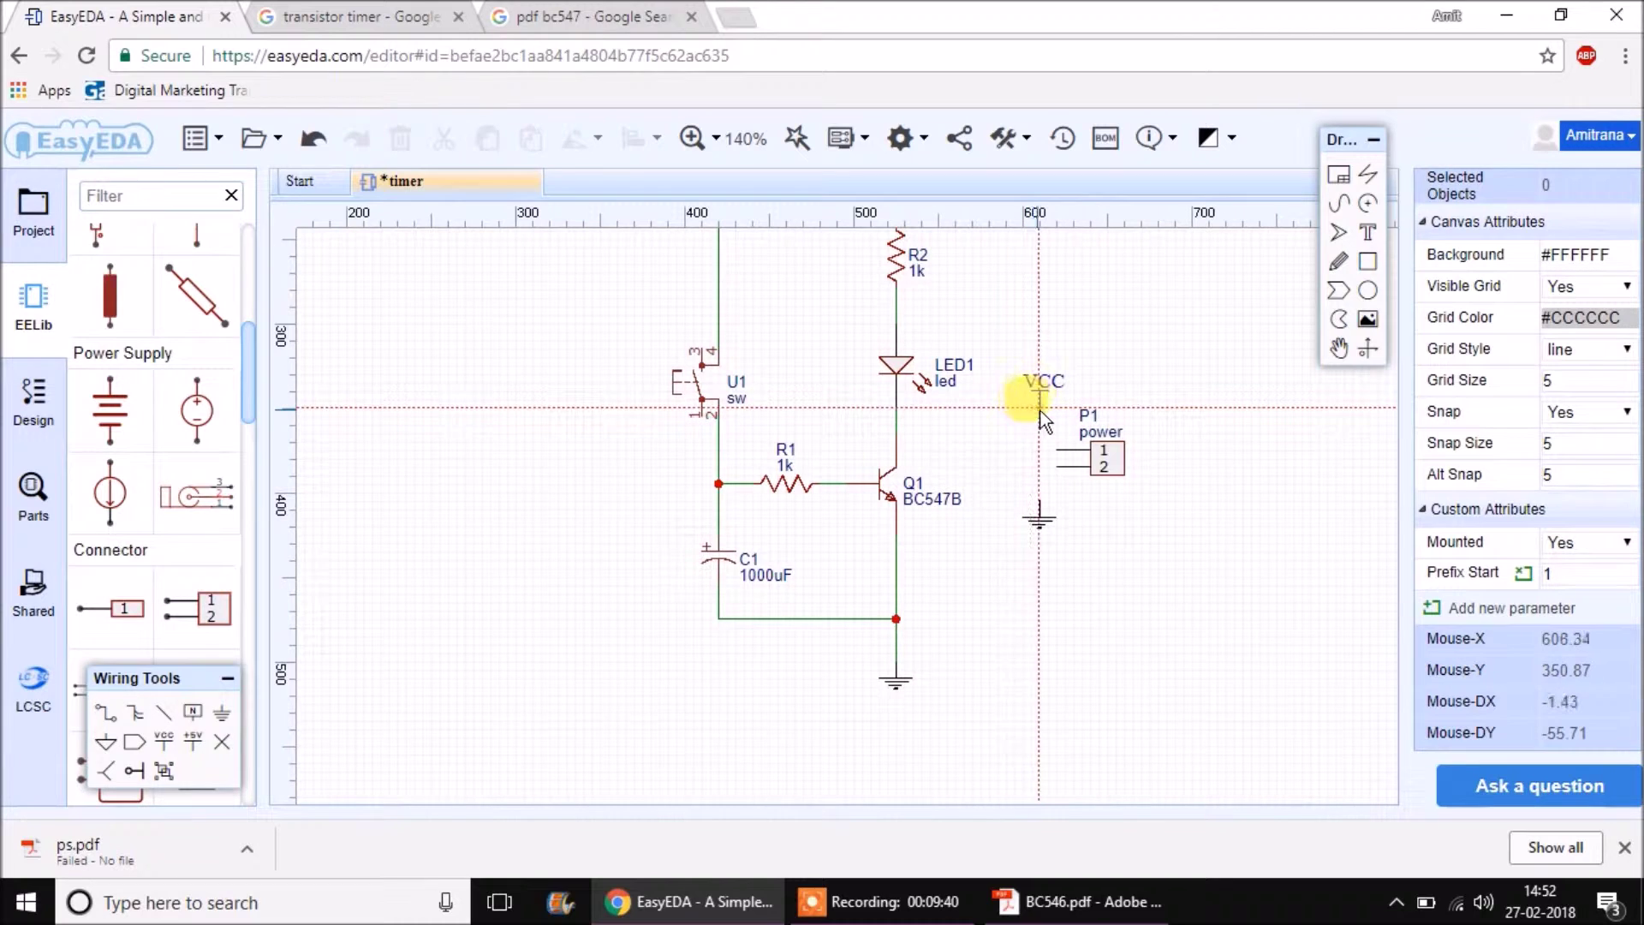
# Place a VCC flag beside P1, then wire pin 1 to VCC and pin 2 to ground.
pyautogui.click(1041, 418)
pyautogui.press('w')
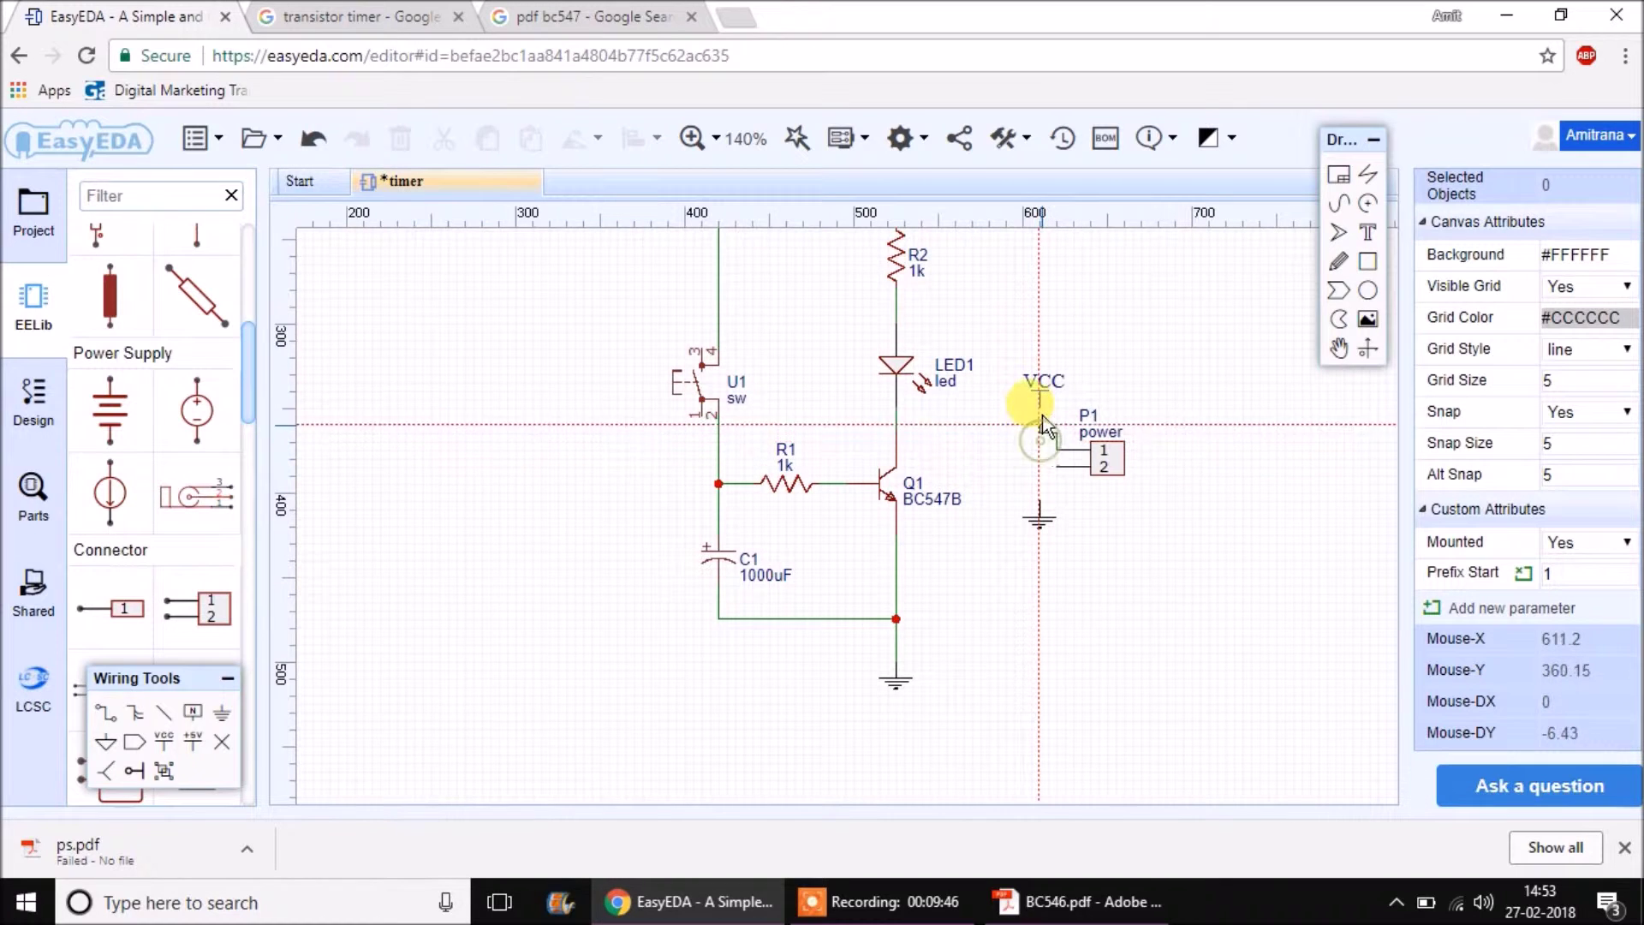
pyautogui.click(1042, 444)
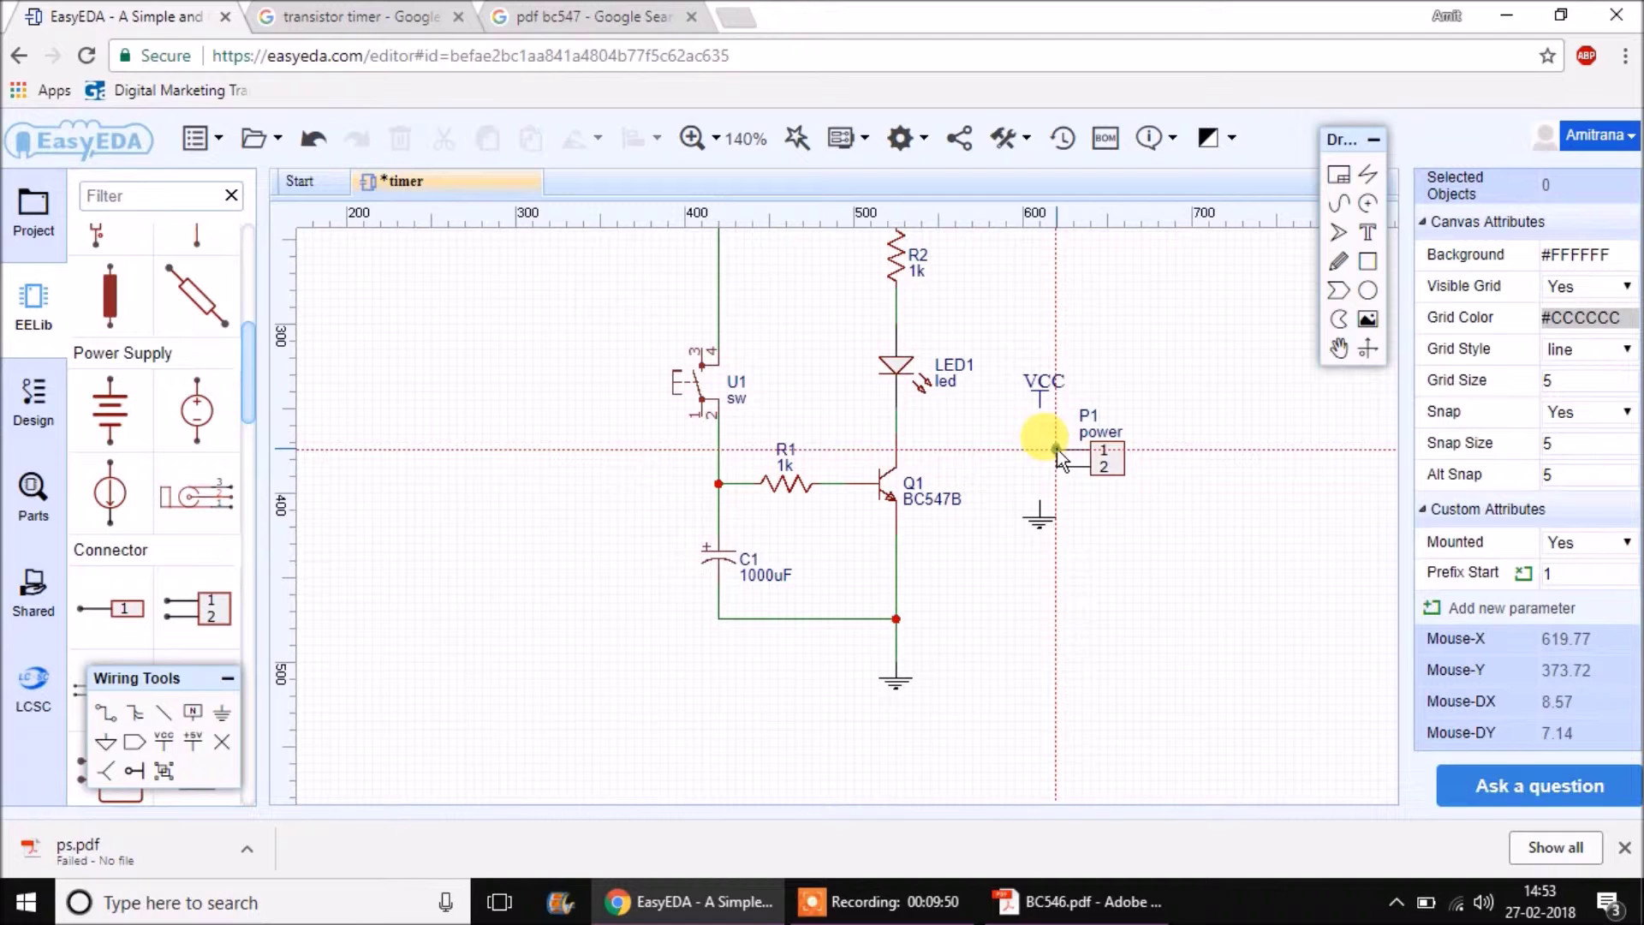
pyautogui.click(1057, 449)
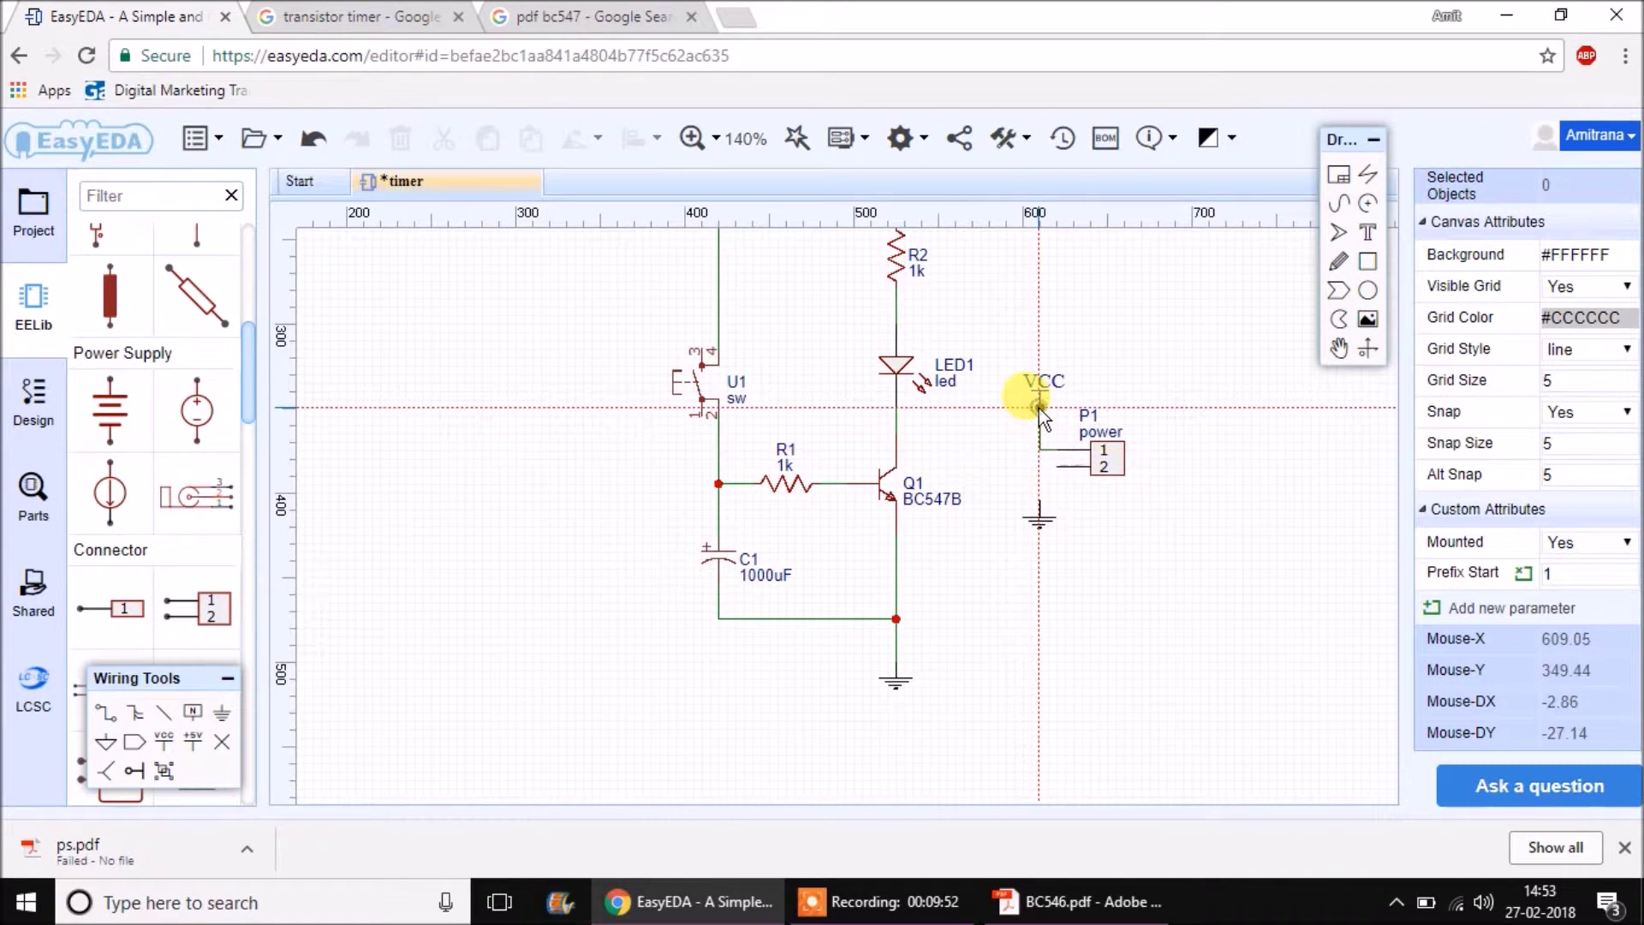
pyautogui.click(1054, 450)
pyautogui.click(1056, 466)
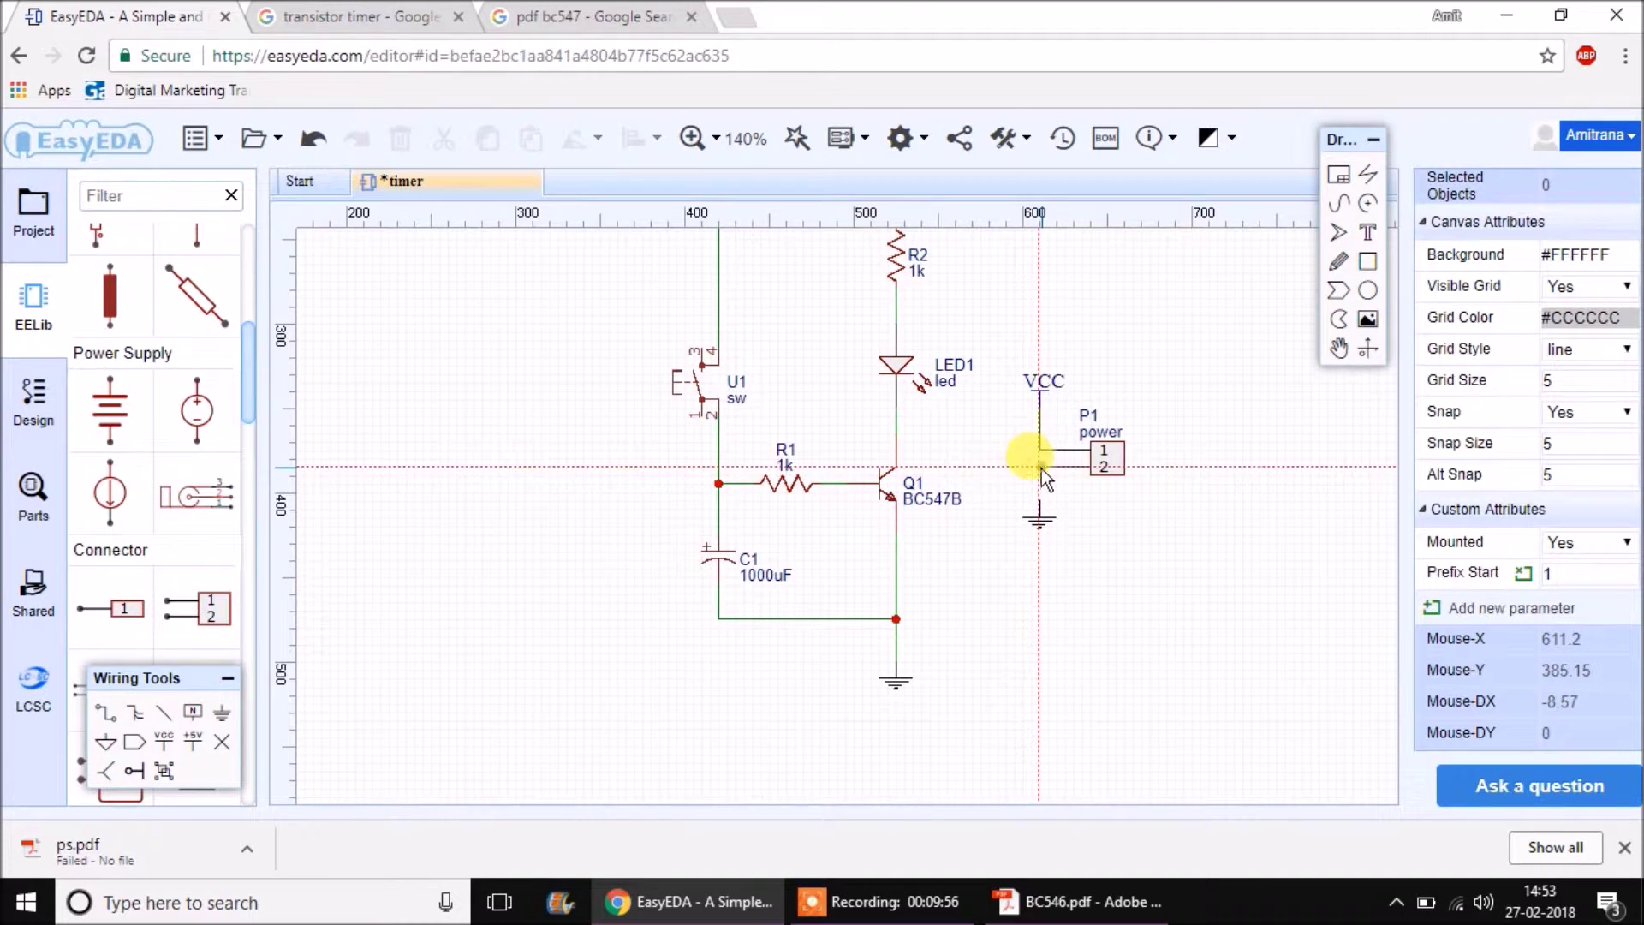
pyautogui.click(1034, 522)
# Recentre the circuit in view and save the timer schematic.
pyautogui.scroll(-2, 1026, 497)
pyautogui.scroll(1, 1024, 483)
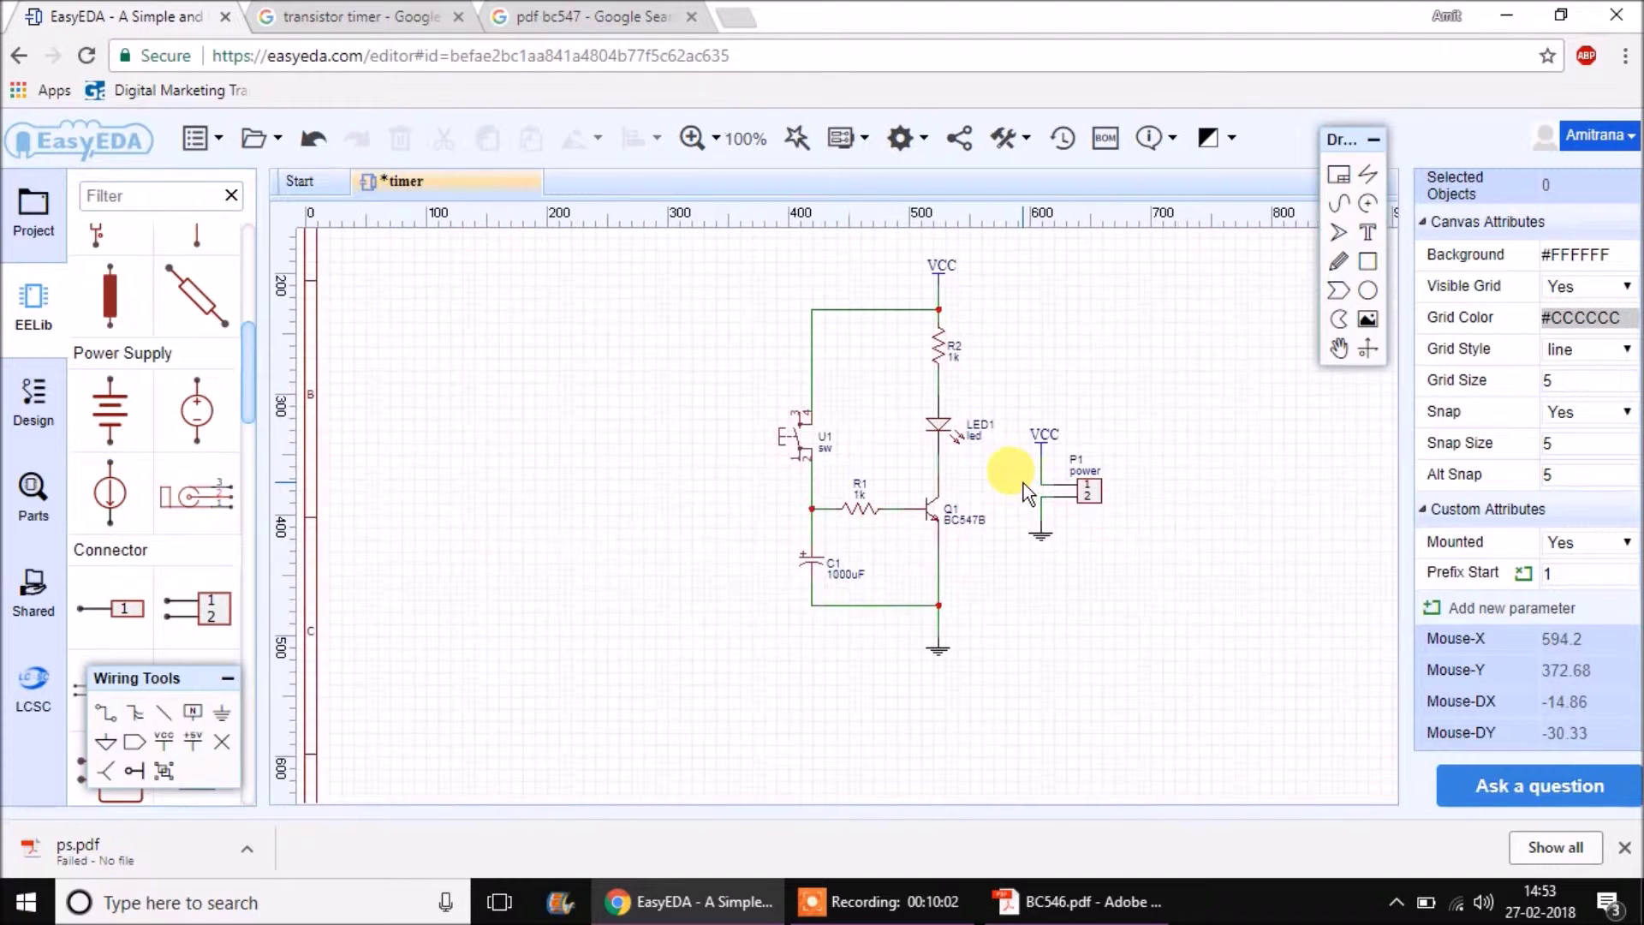
pyautogui.moveTo(1107, 377); pyautogui.dragTo(871, 439, button='right')
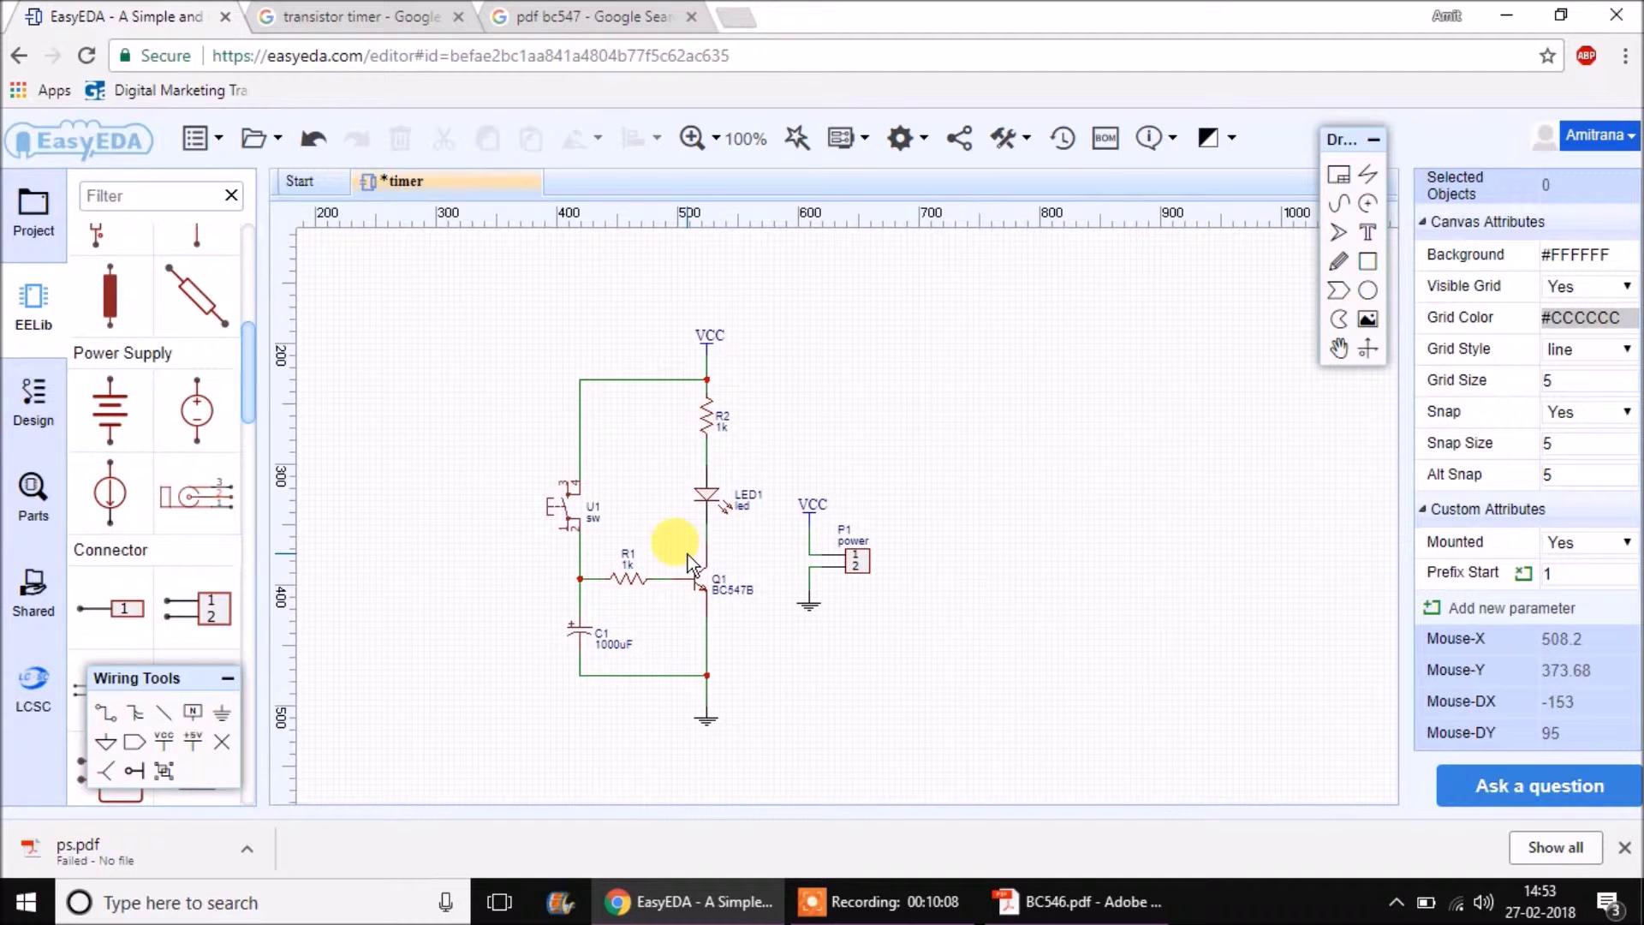
pyautogui.hotkey('ctrl', 's')
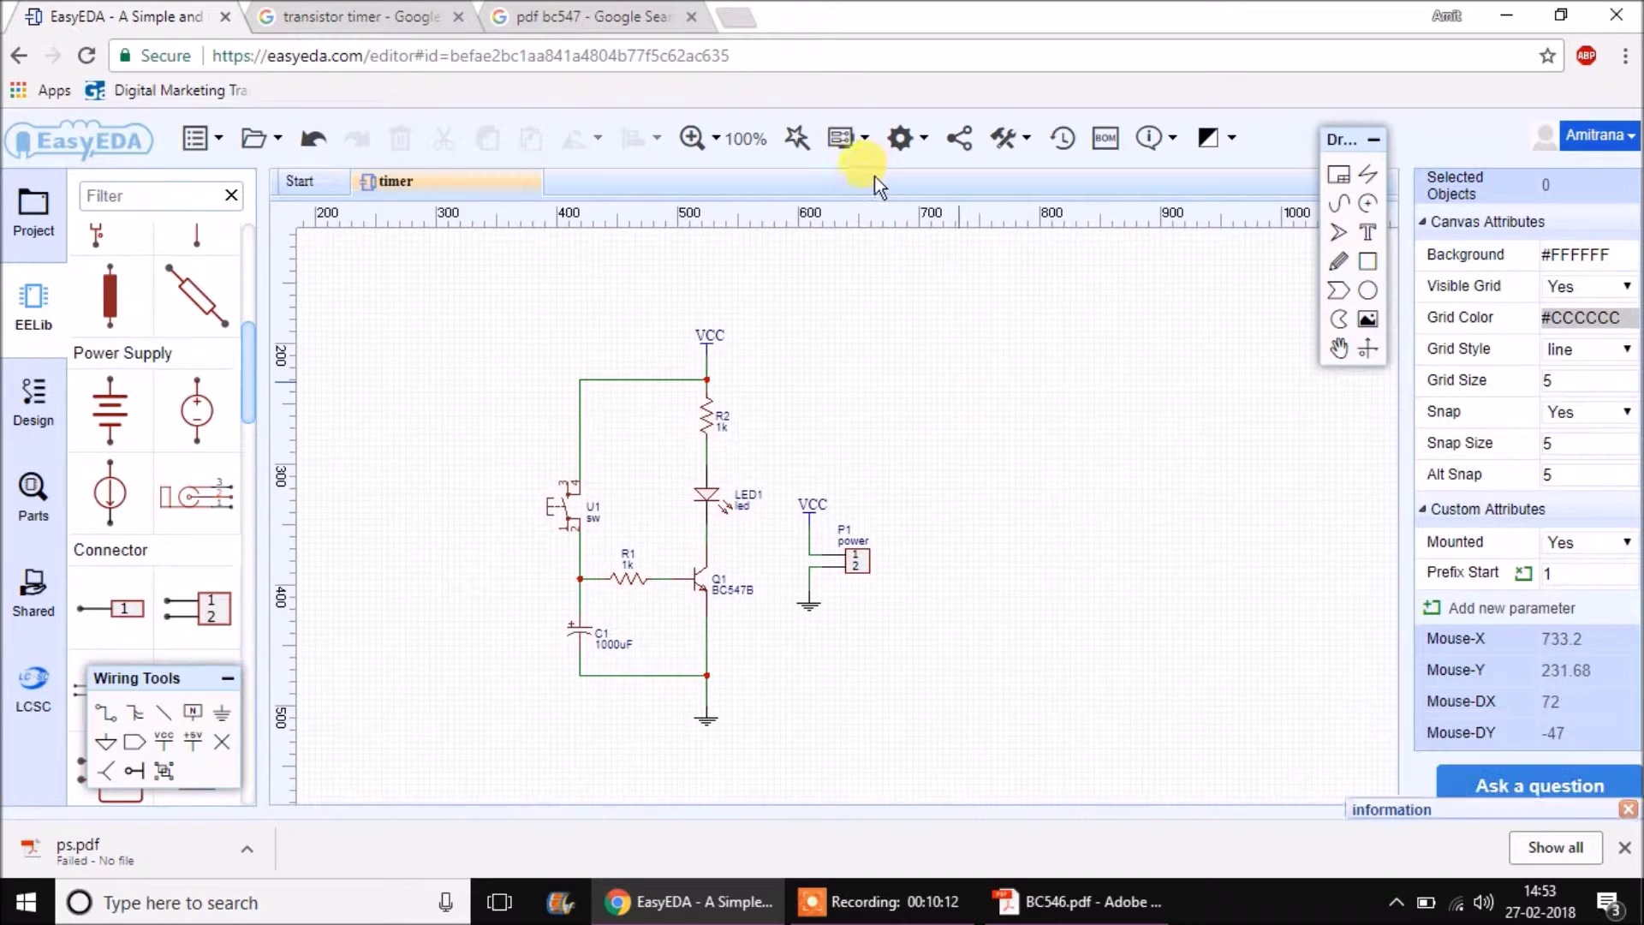
# Convert the timer schematic to a new PCB and inspect C1's invalid CPOL-RADIAL-1000UF-25V package.
pyautogui.click(863, 141)
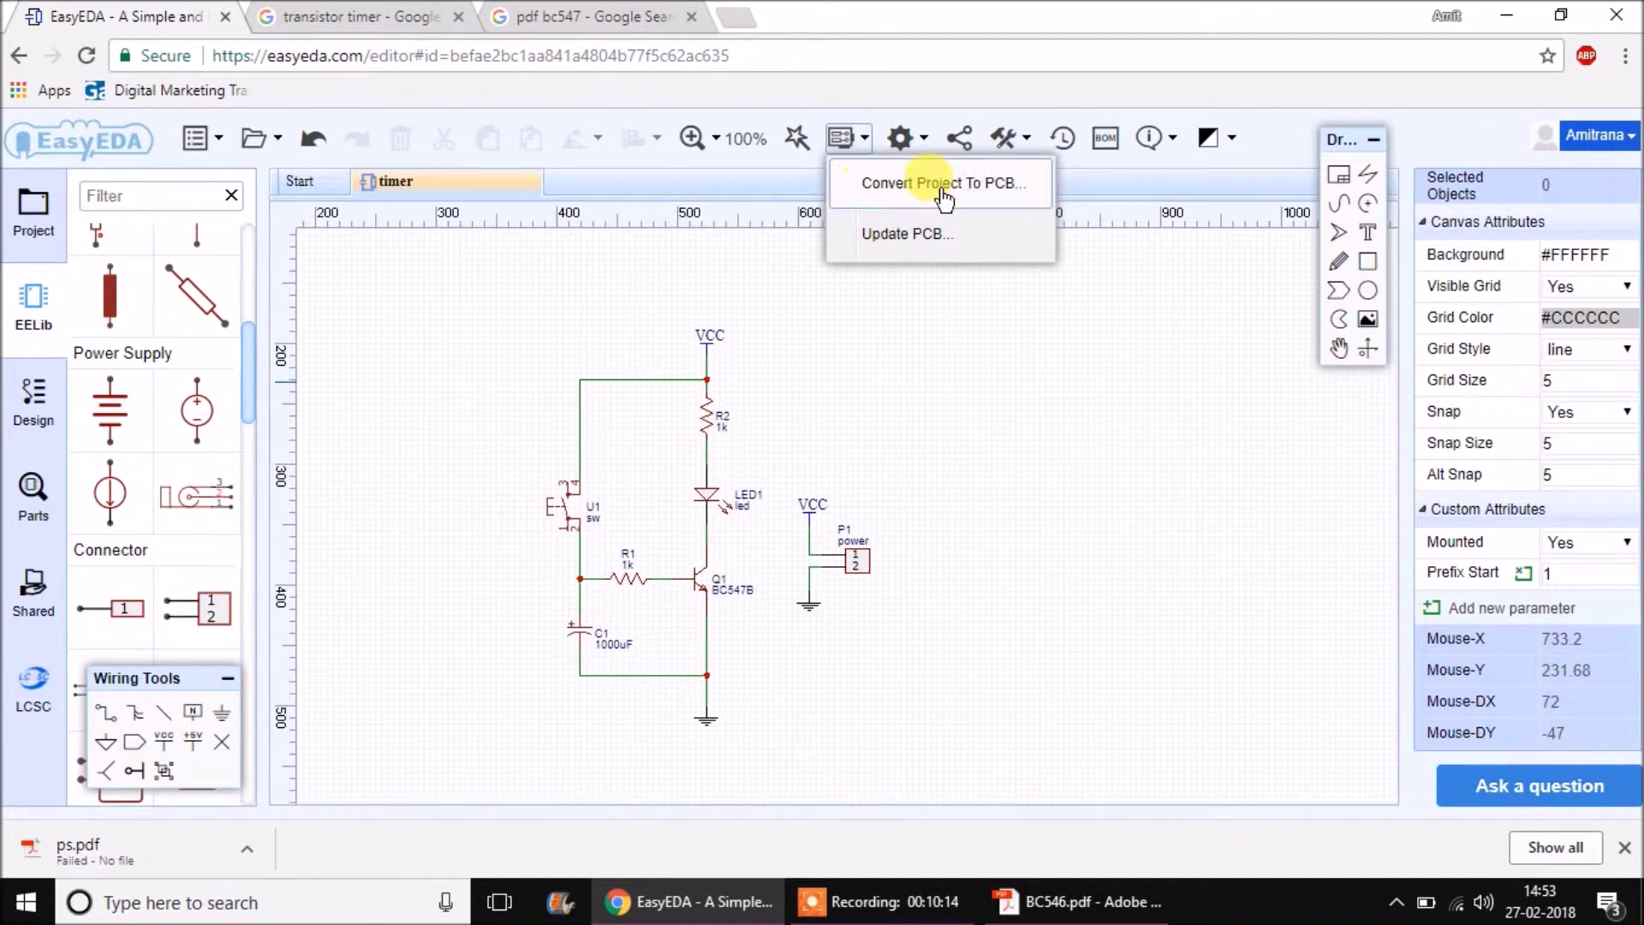
pyautogui.click(985, 200)
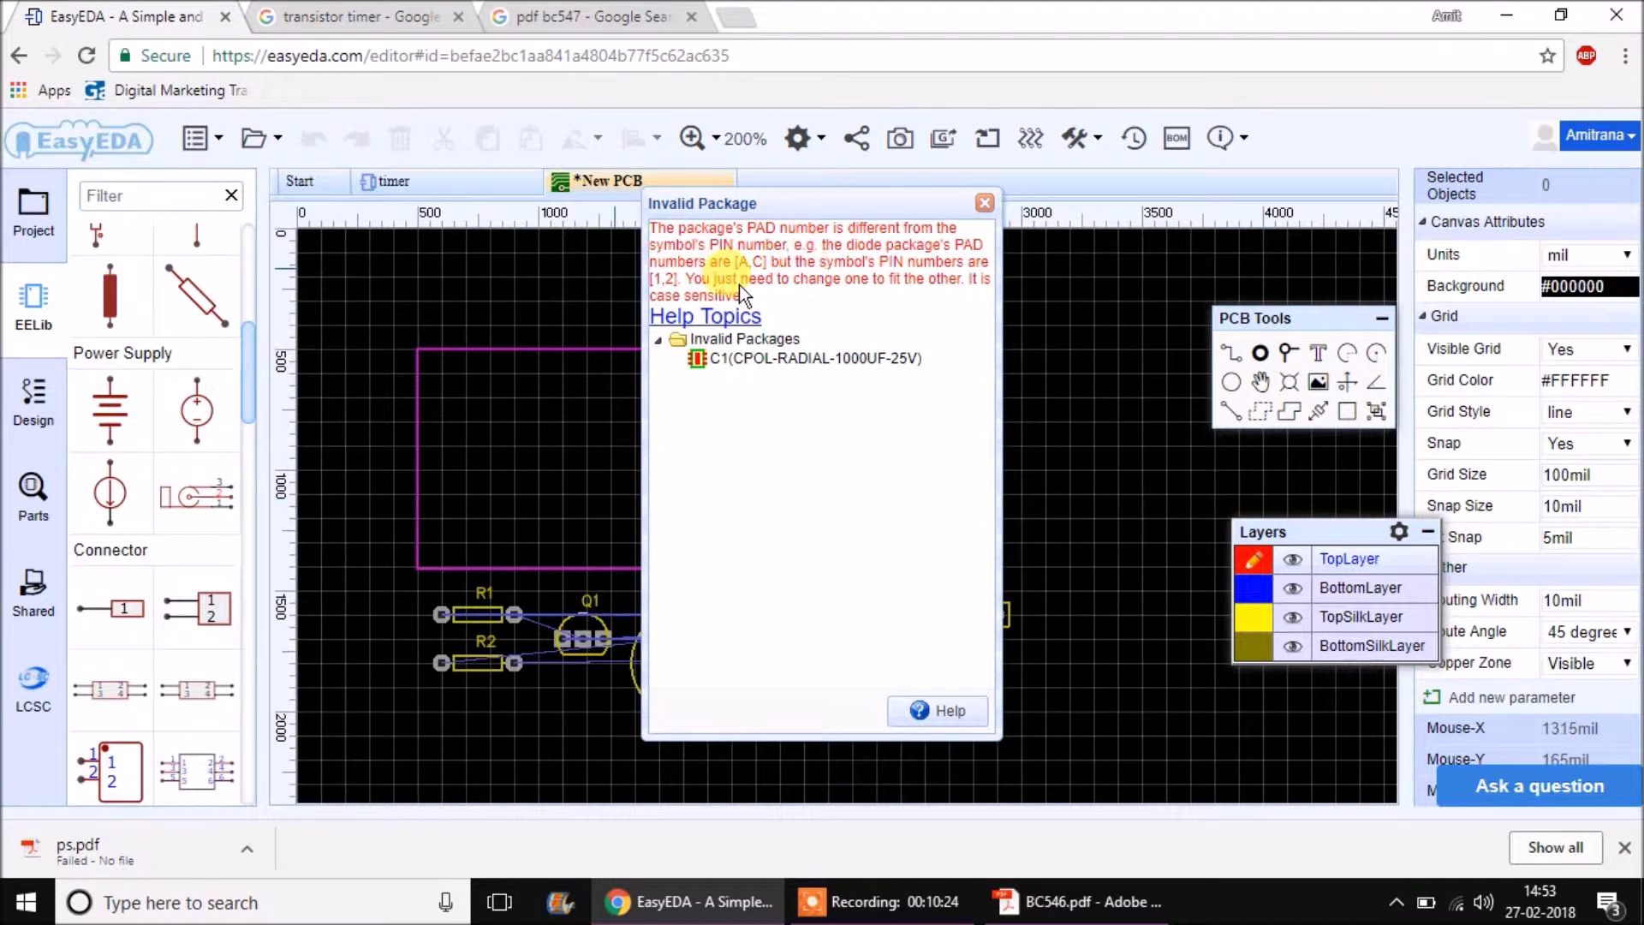
pyautogui.click(746, 366)
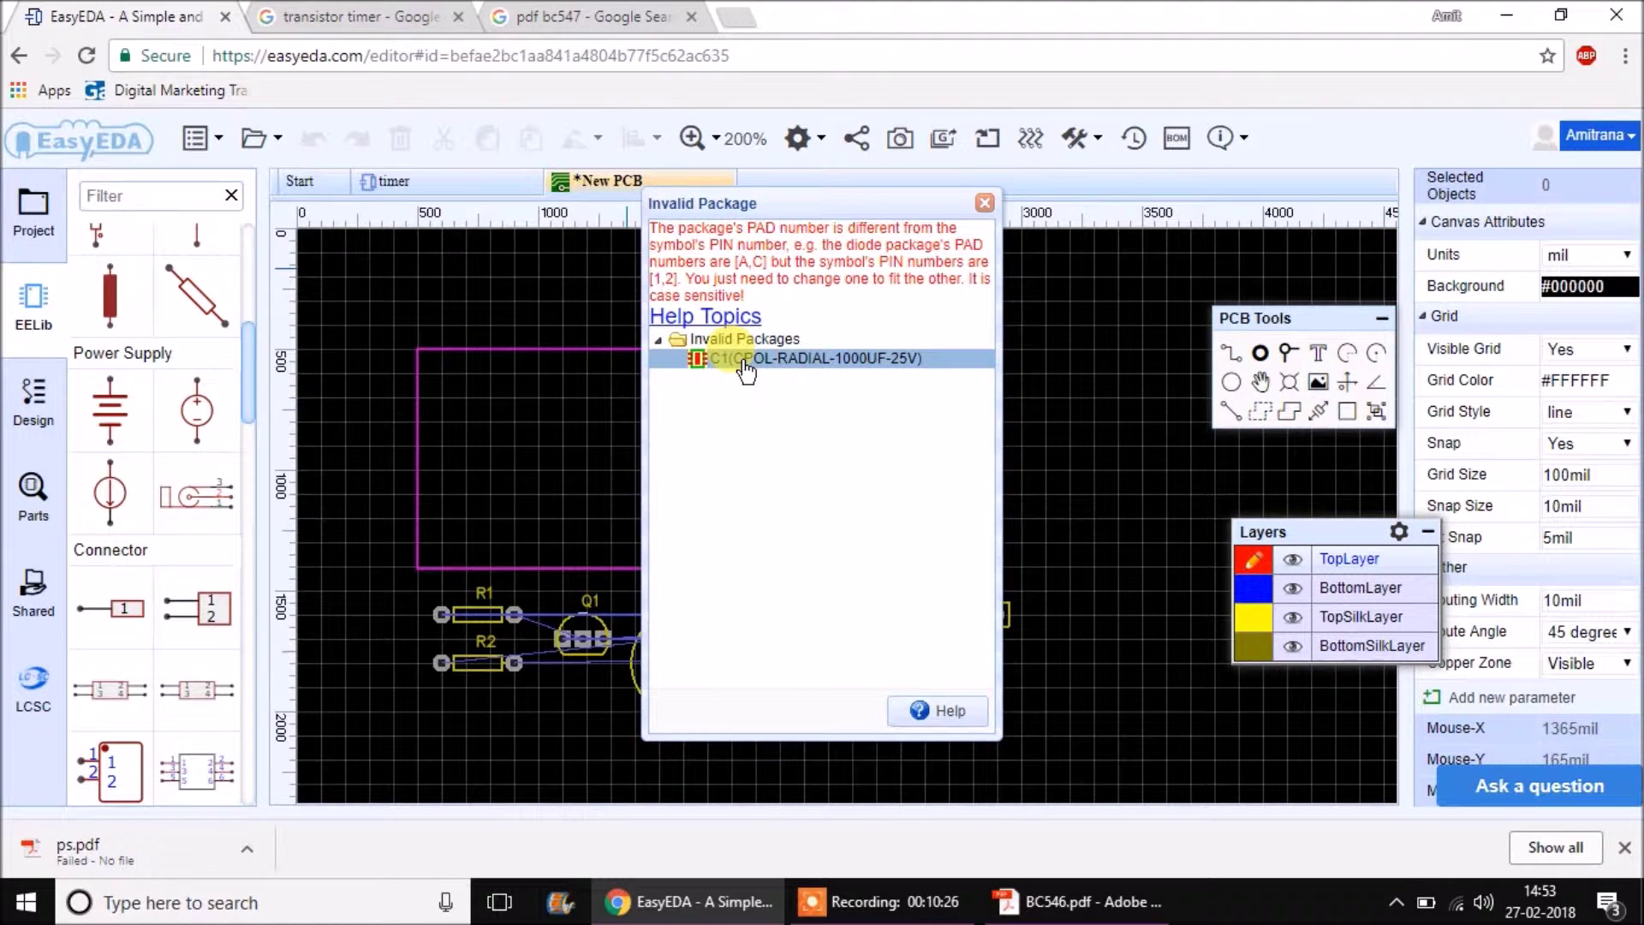
# Dismiss the package warning and move the C1 footprint inside the board outline.
pyautogui.click(985, 203)
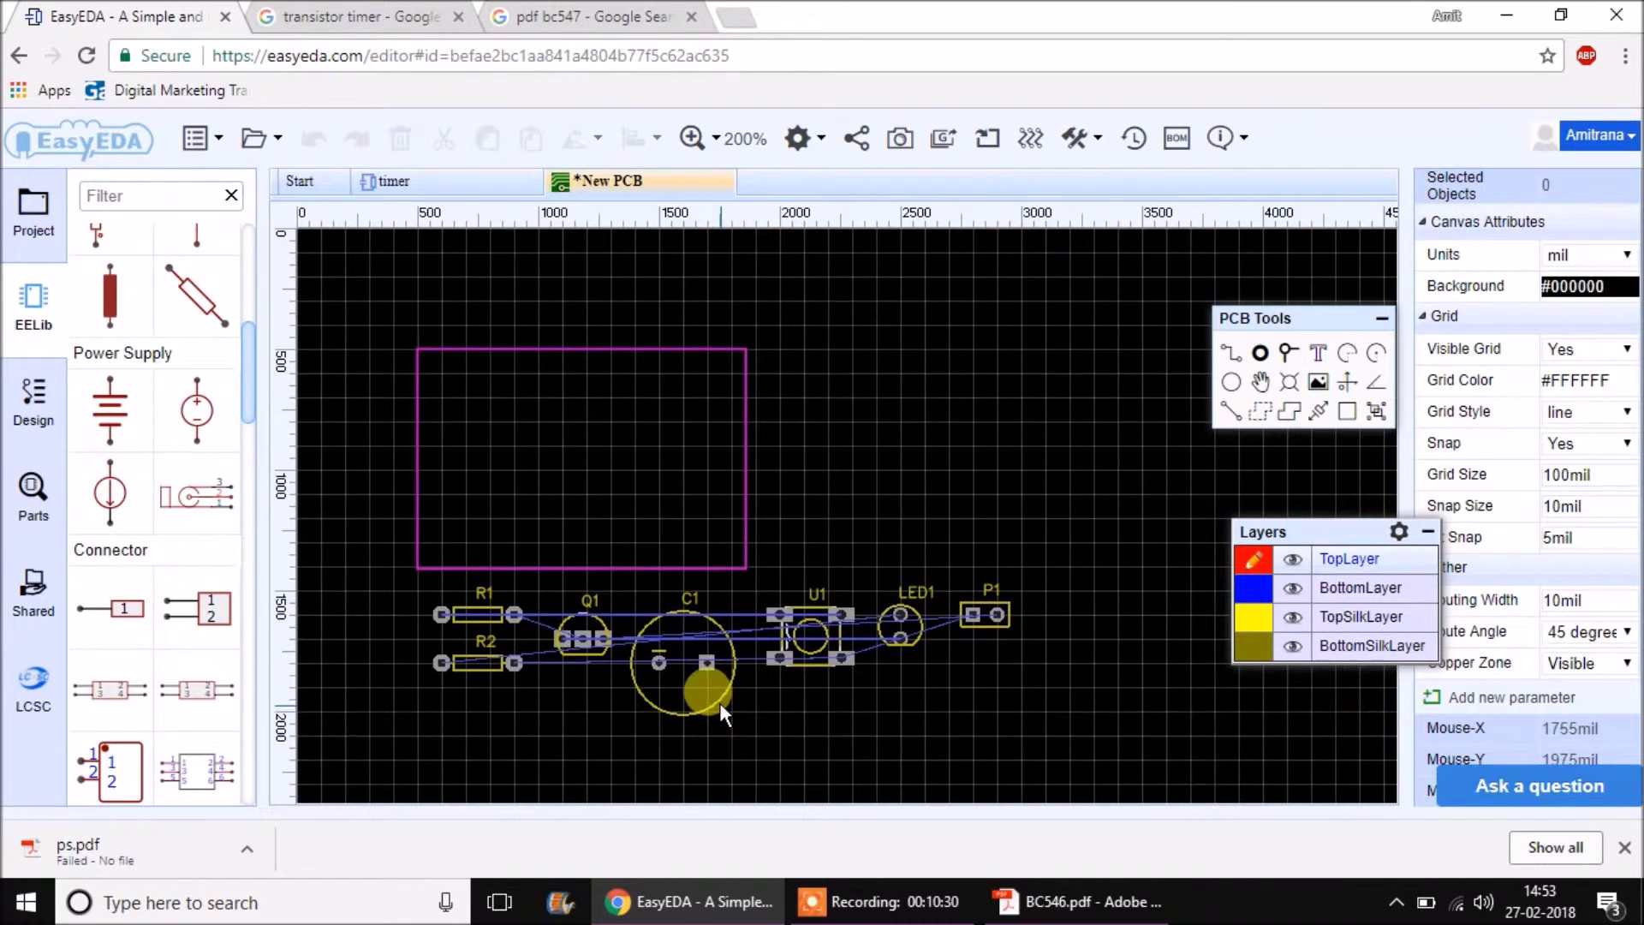
pyautogui.moveTo(718, 701); pyautogui.dragTo(676, 471)
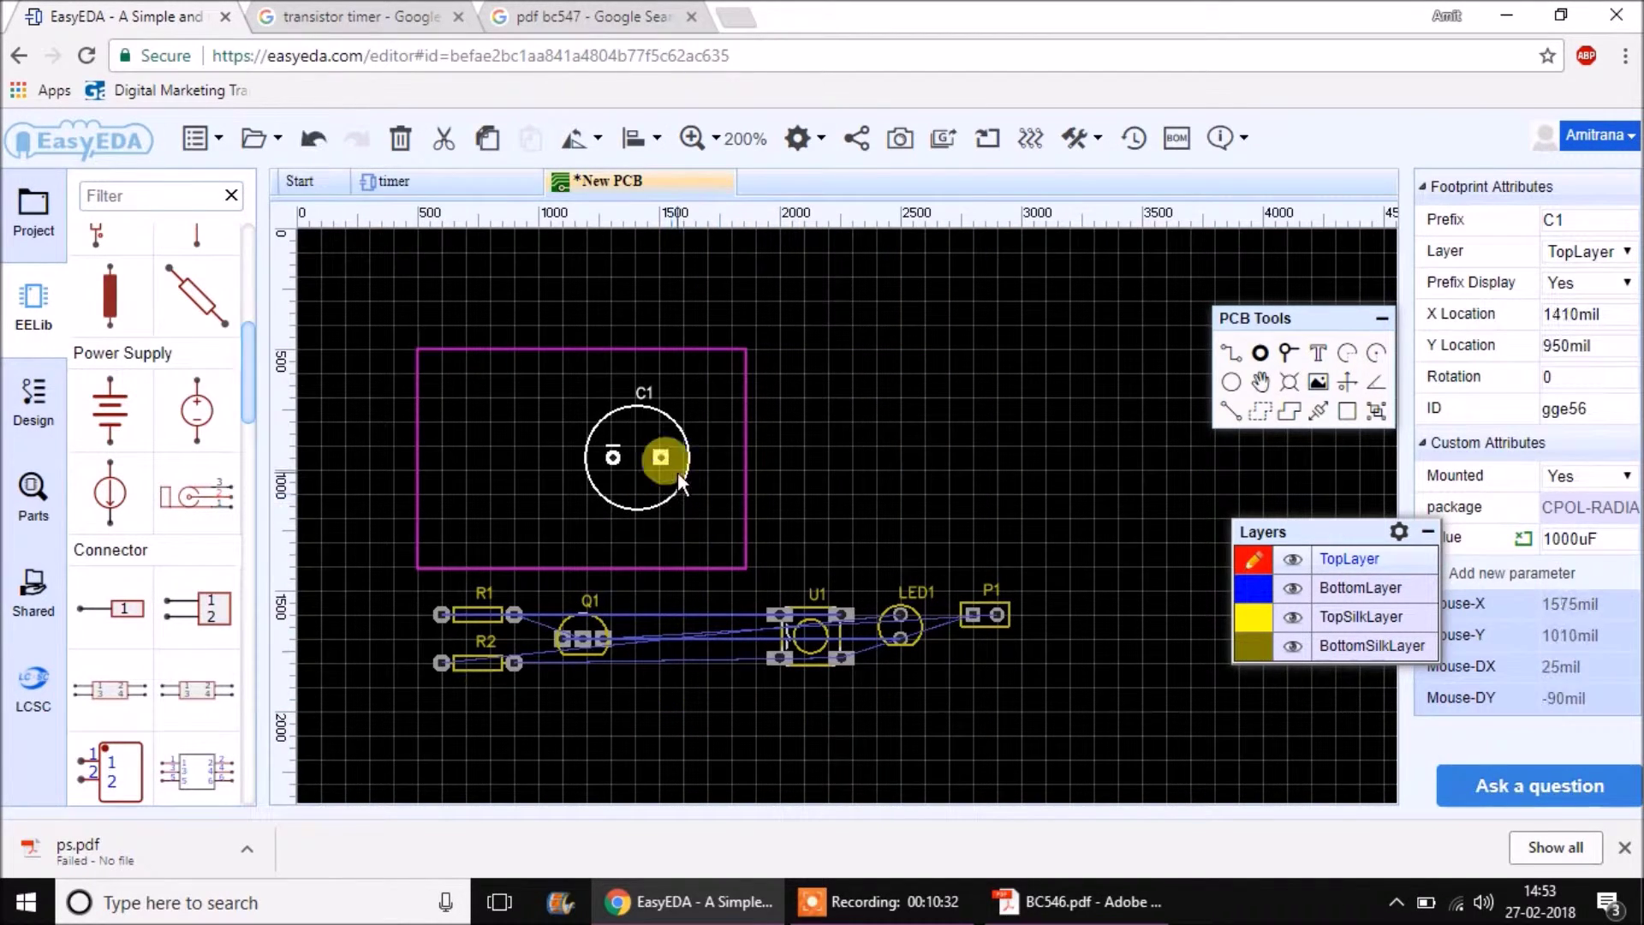
pyautogui.scroll(4, 677, 471)
pyautogui.click(460, 377)
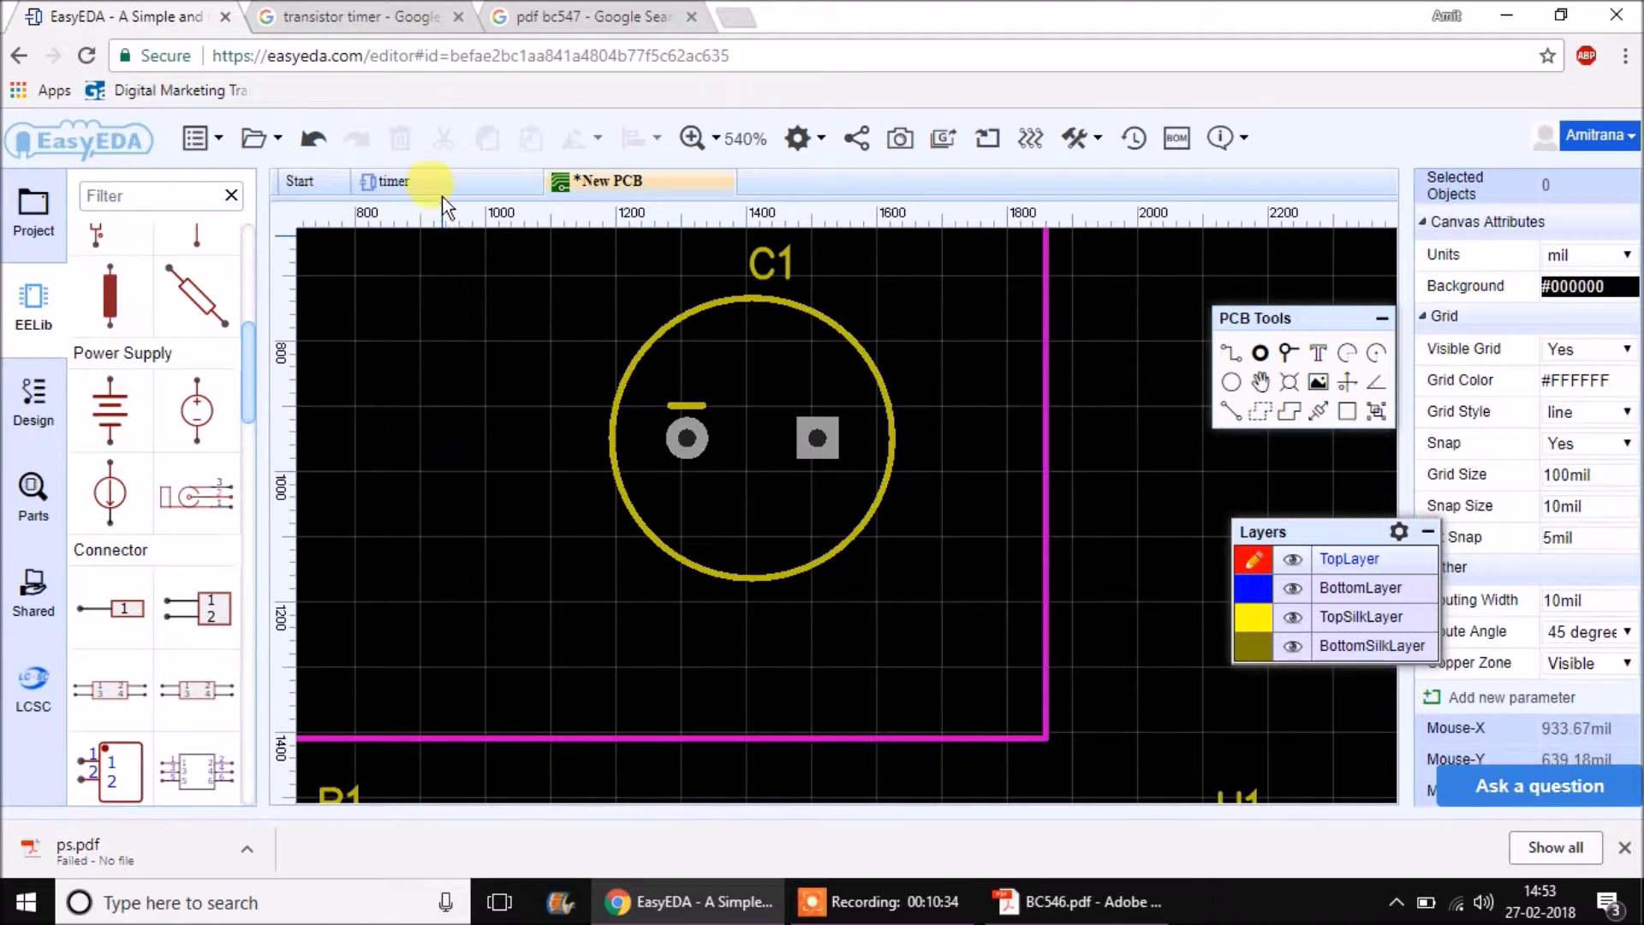
# Delete capacitor C1 from the timer schematic.
pyautogui.click(440, 184)
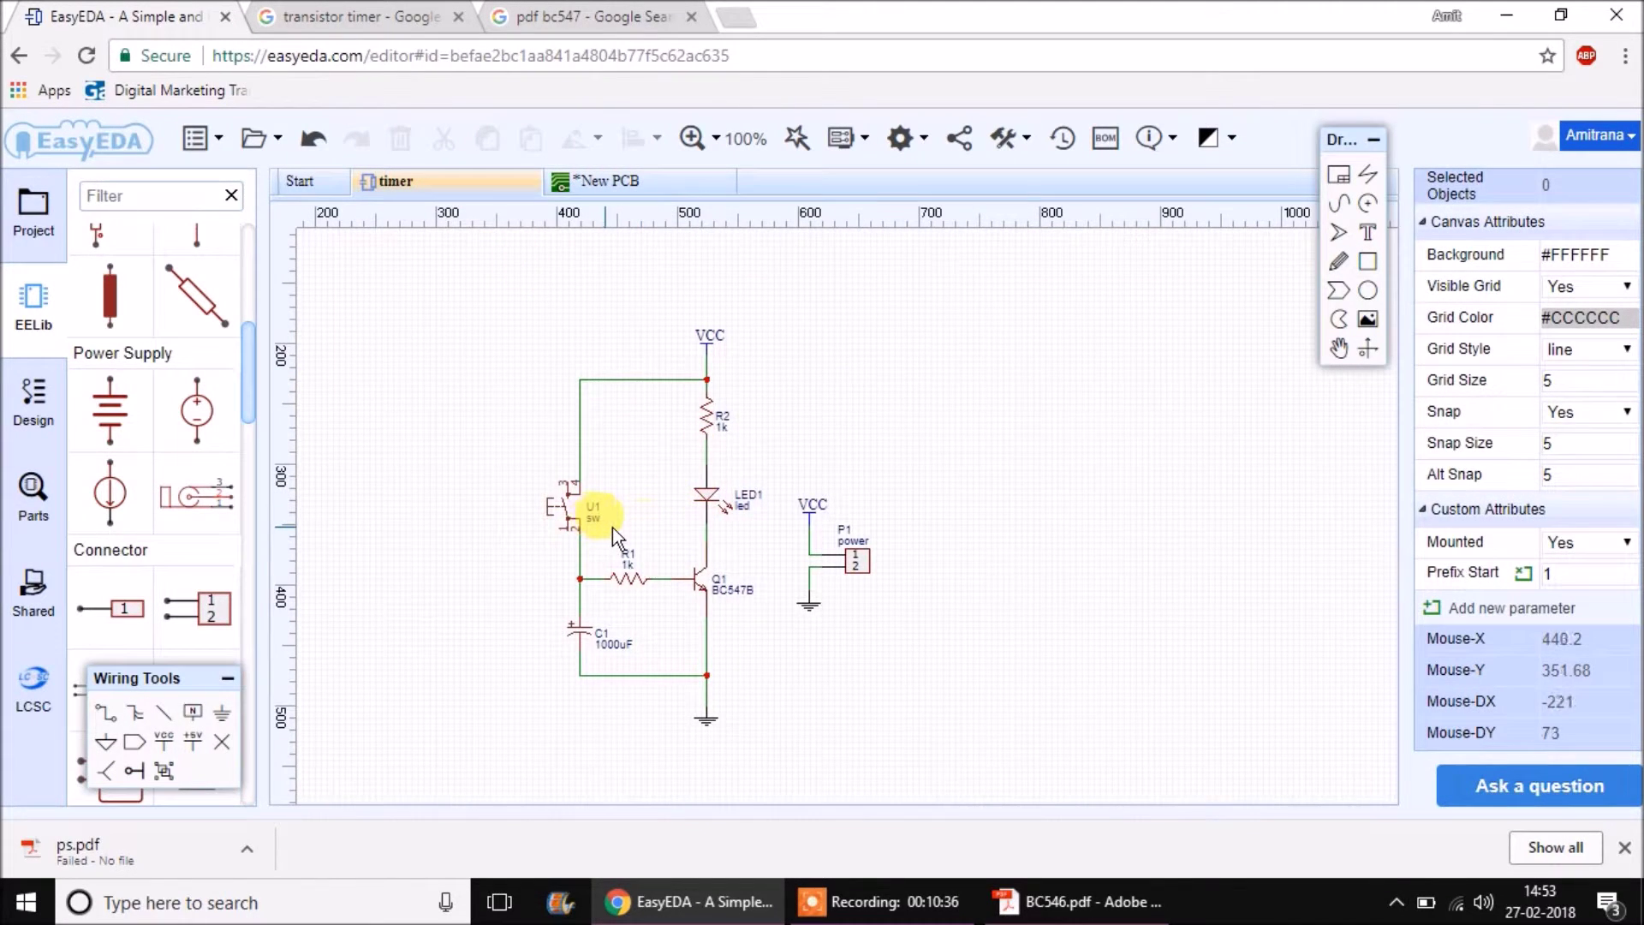
pyautogui.scroll(3, 613, 629)
pyautogui.click(558, 737)
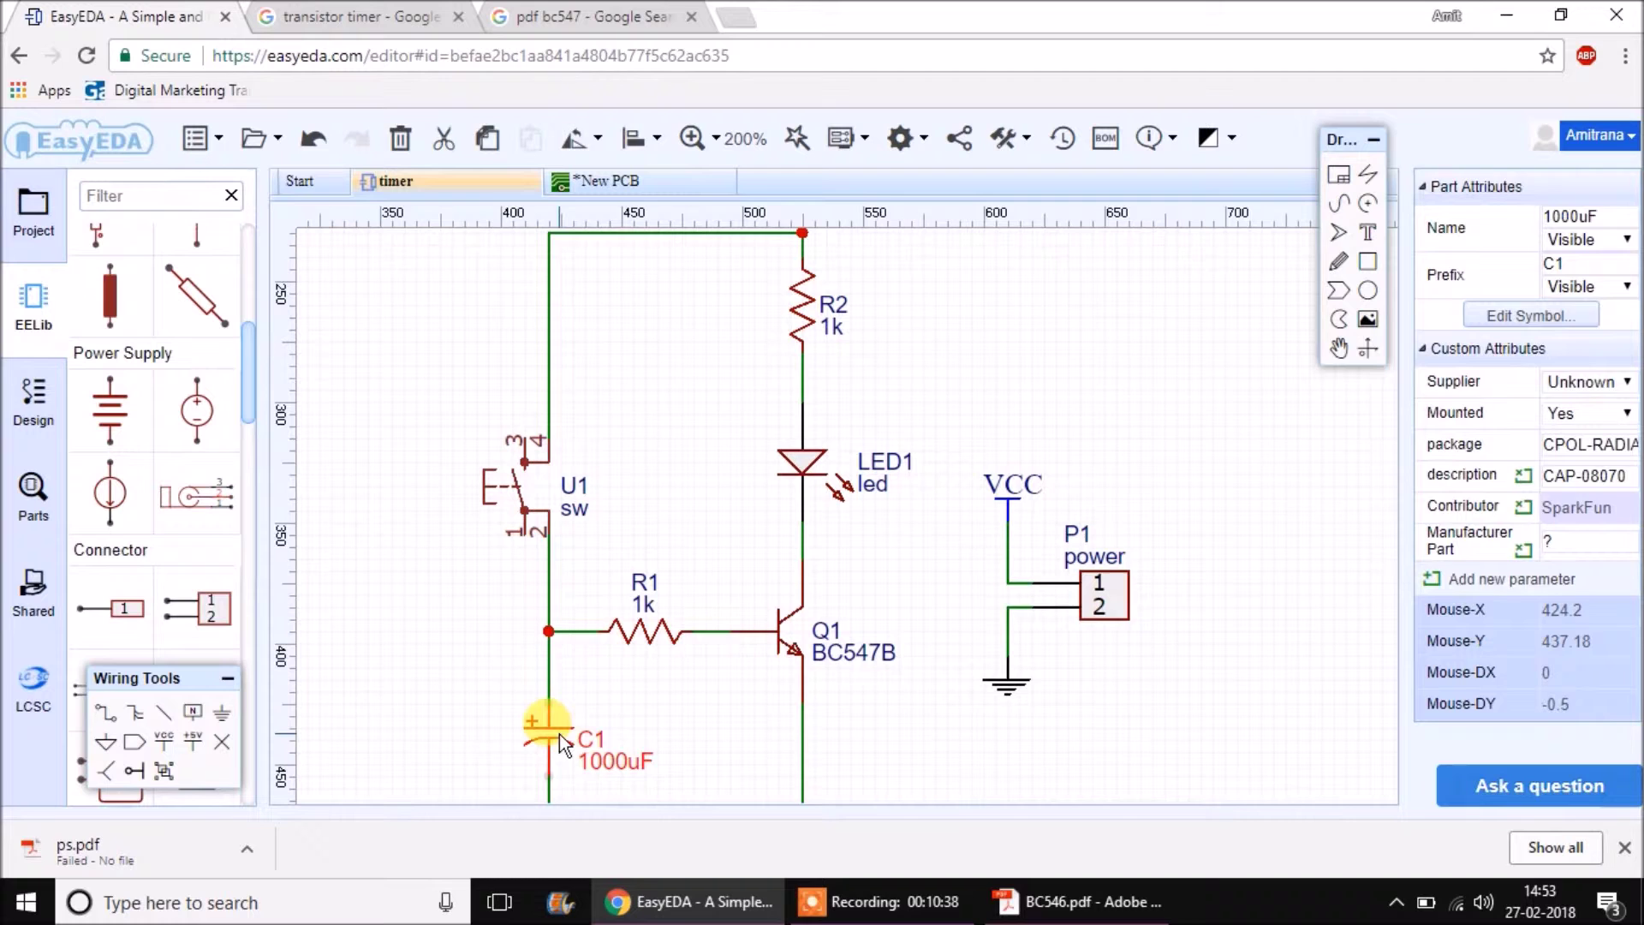
pyautogui.press('Delete')
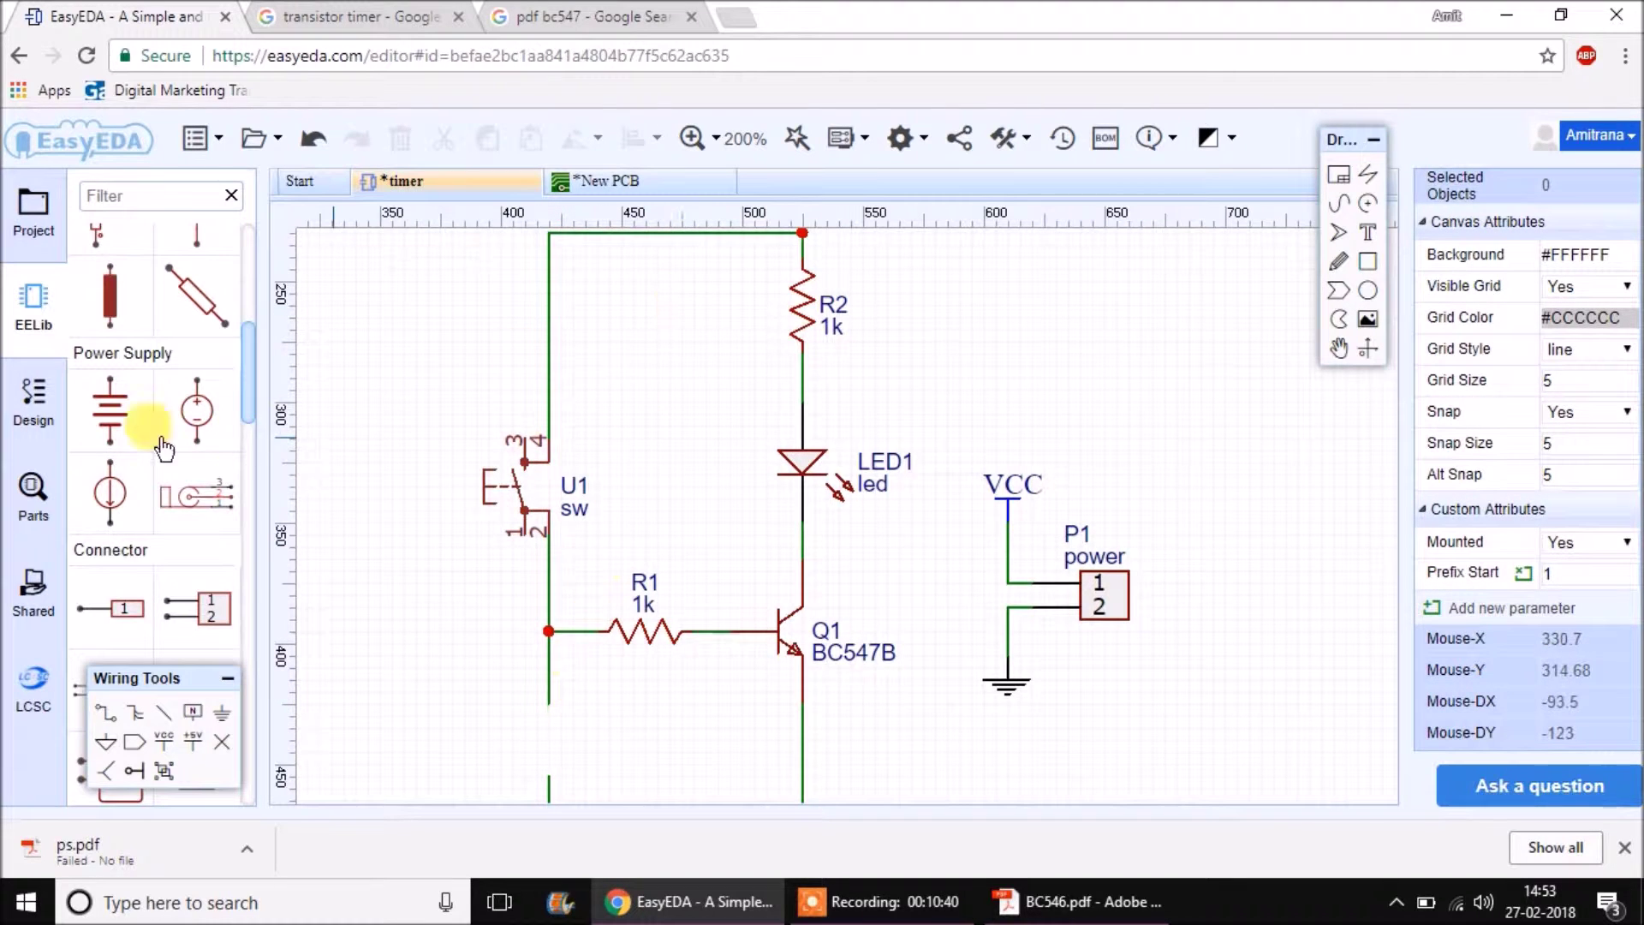
# Search the parts library for '1000uf' and pick up the 1000uF 10V capacitor.
pyautogui.click(32, 505)
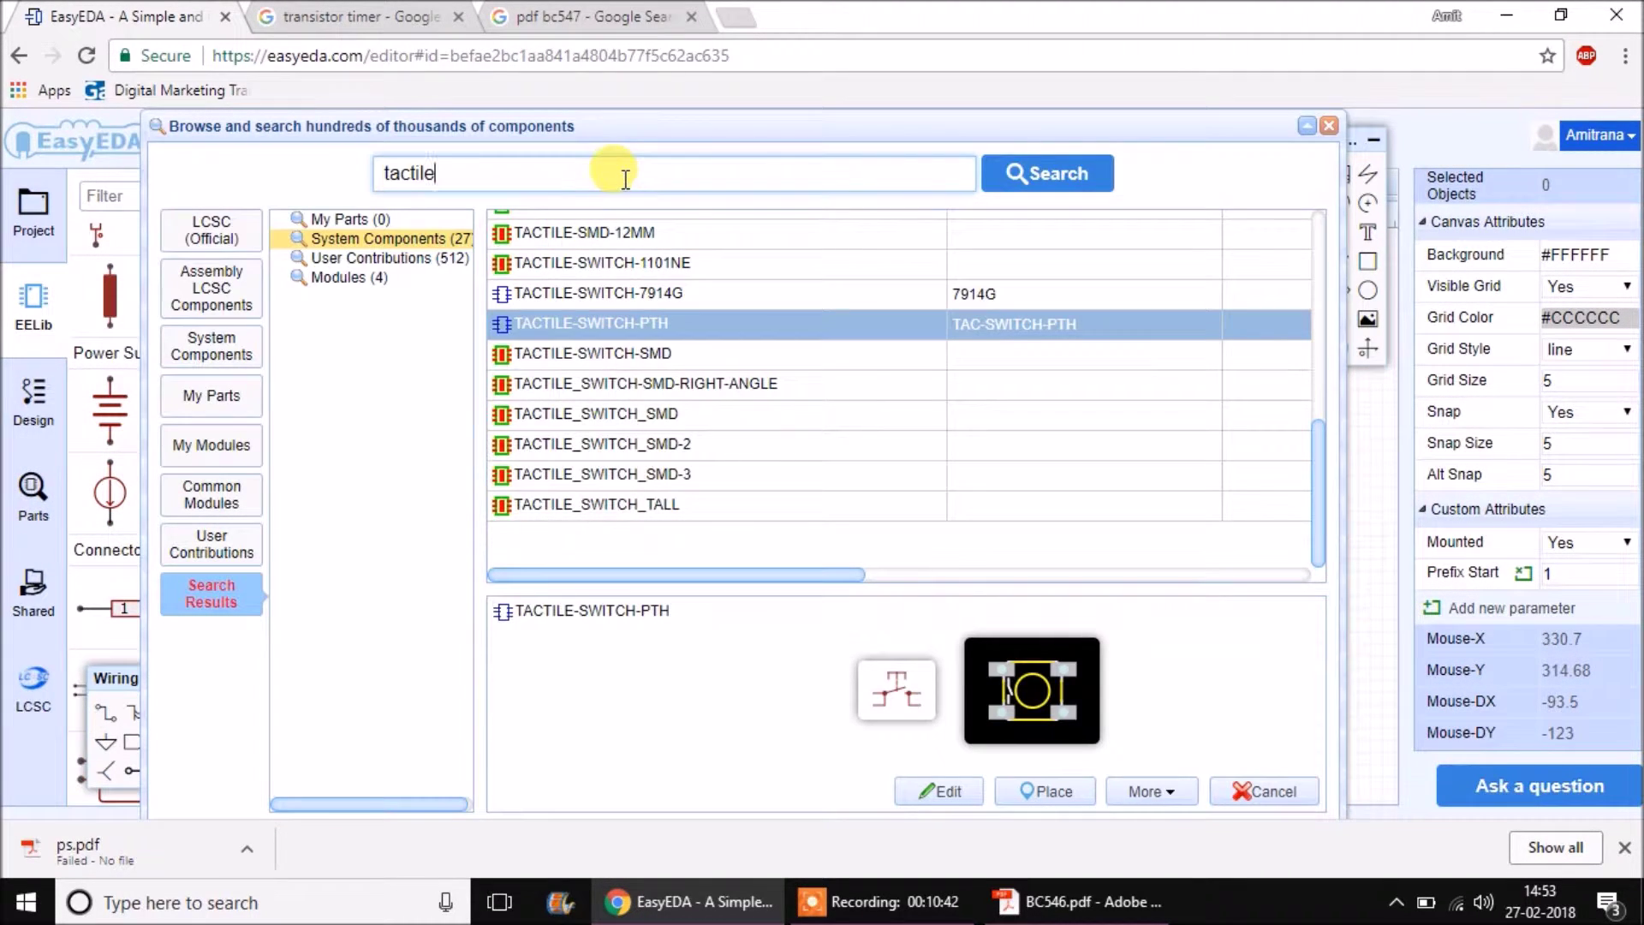
pyautogui.doubleClick(625, 176)
pyautogui.write('1000uf')
pyautogui.press('Return')
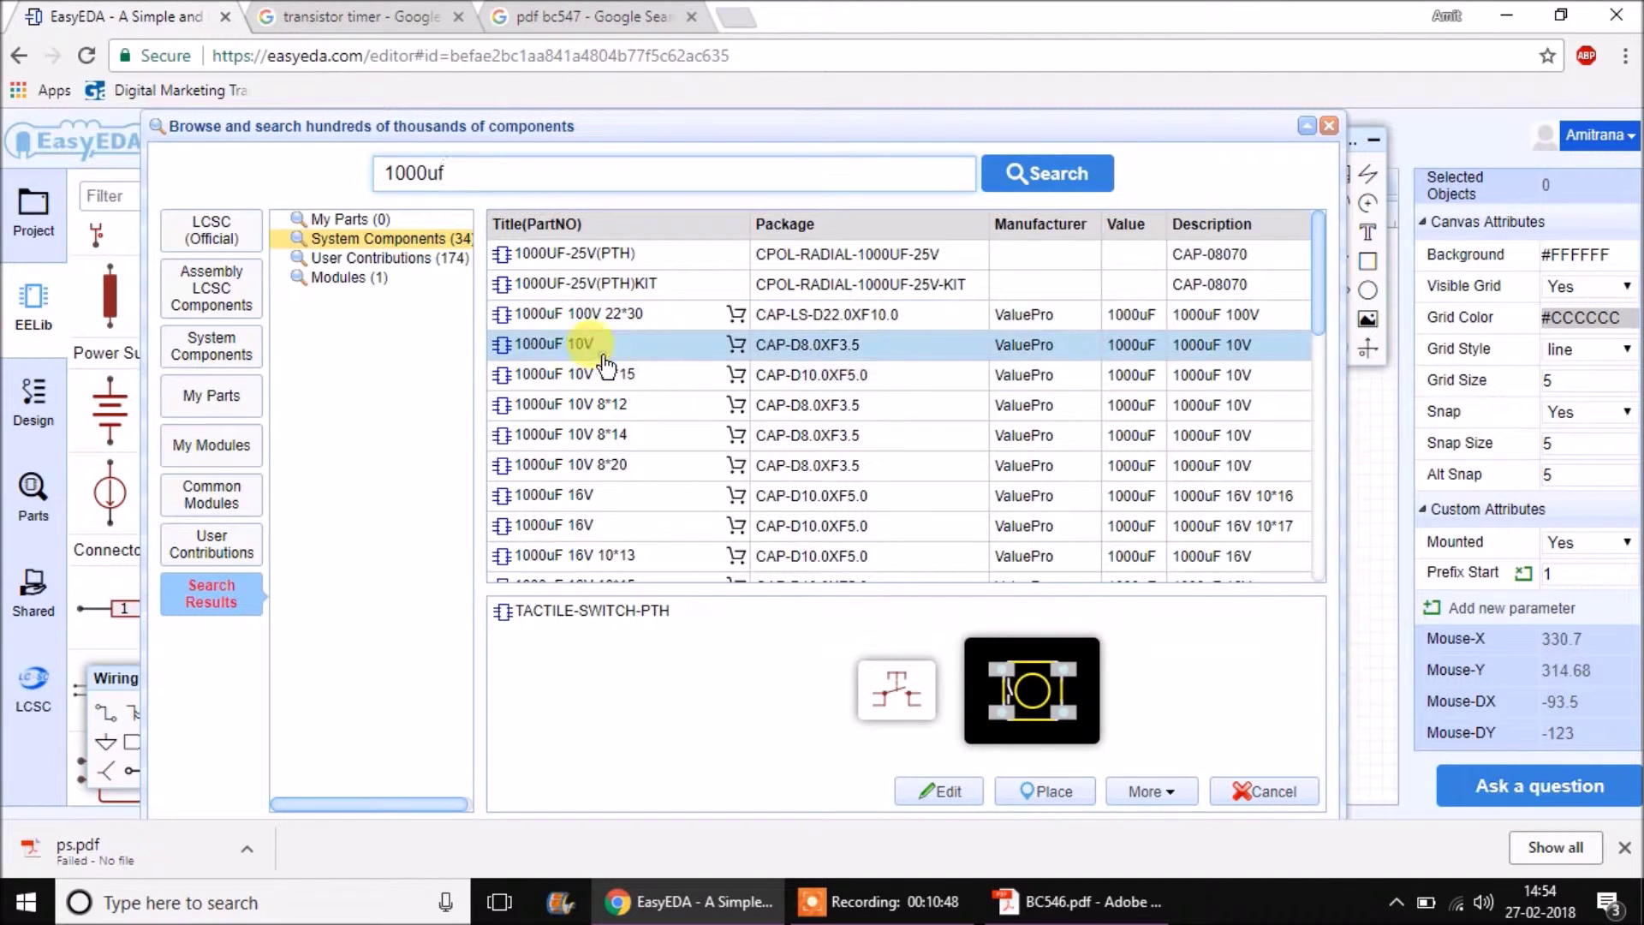
pyautogui.click(606, 360)
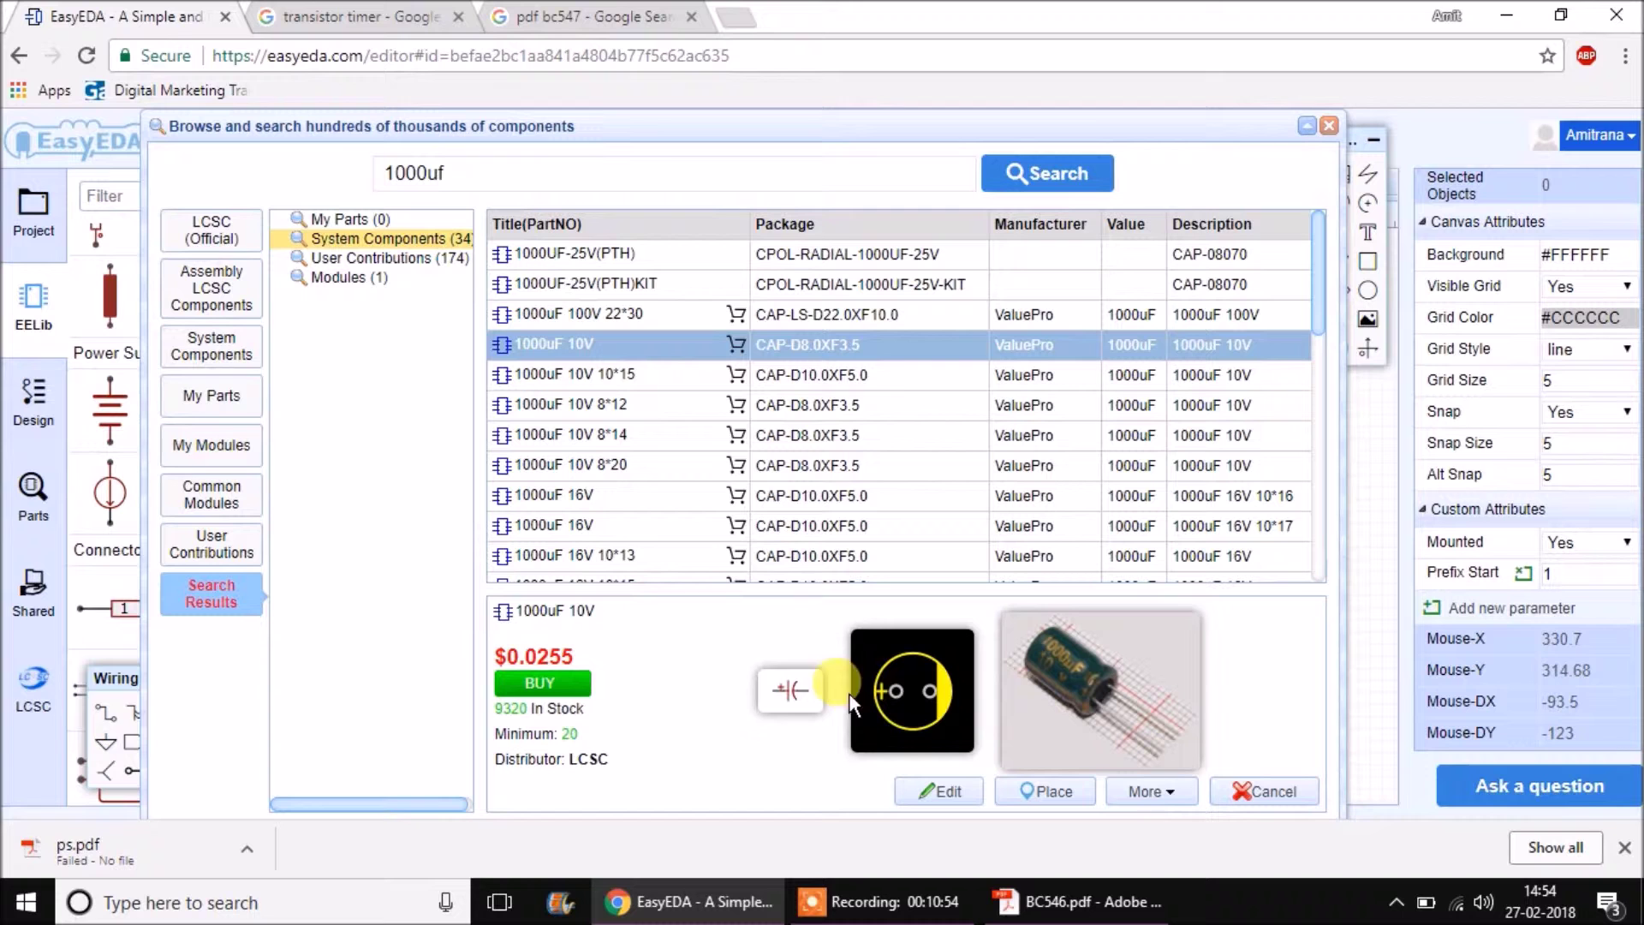
pyautogui.doubleClick(552, 351)
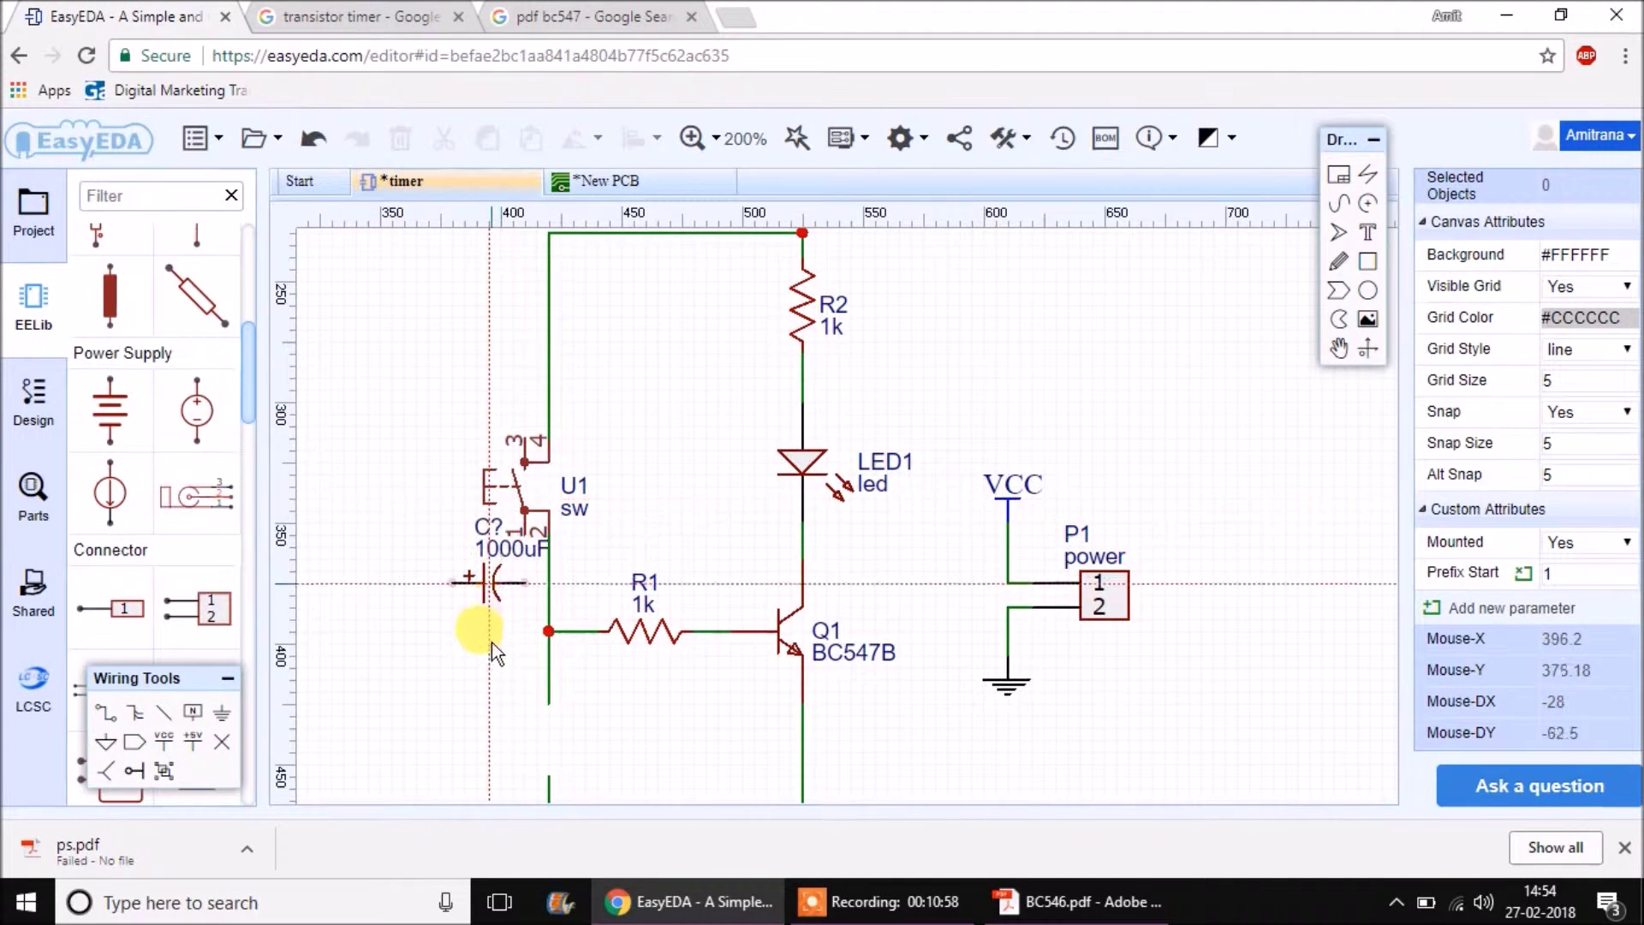
# Place the flipped 1000uF capacitor as C1 below the switch and drag it onto the vertical wire.
pyautogui.press('space')
pyautogui.press('space')
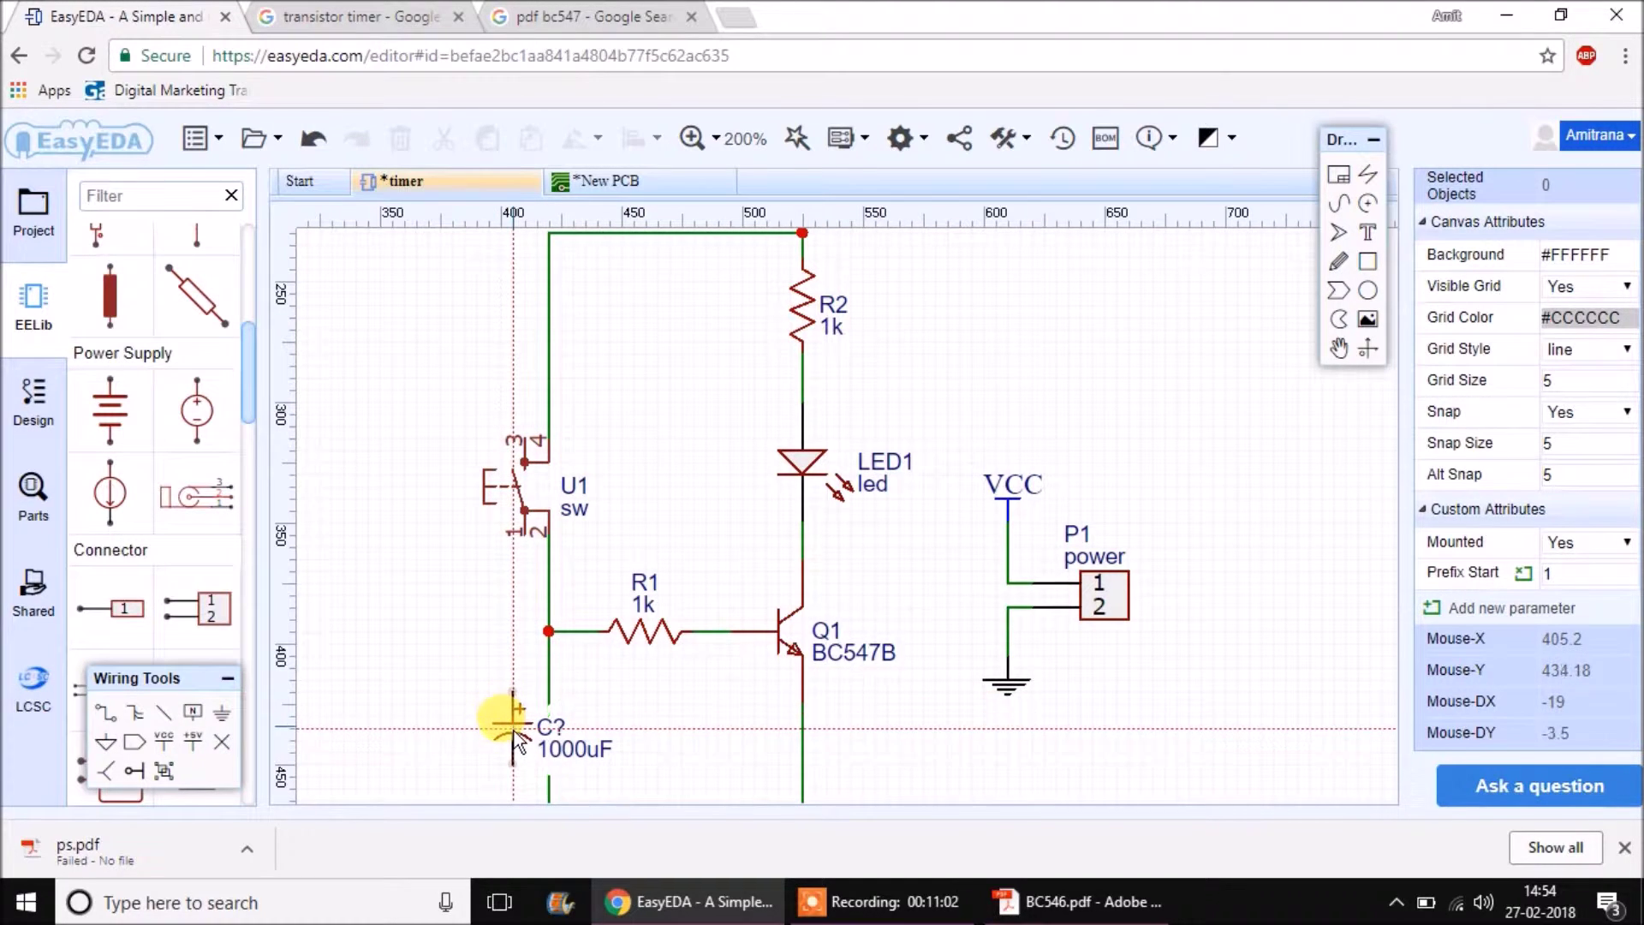
pyautogui.click(514, 726)
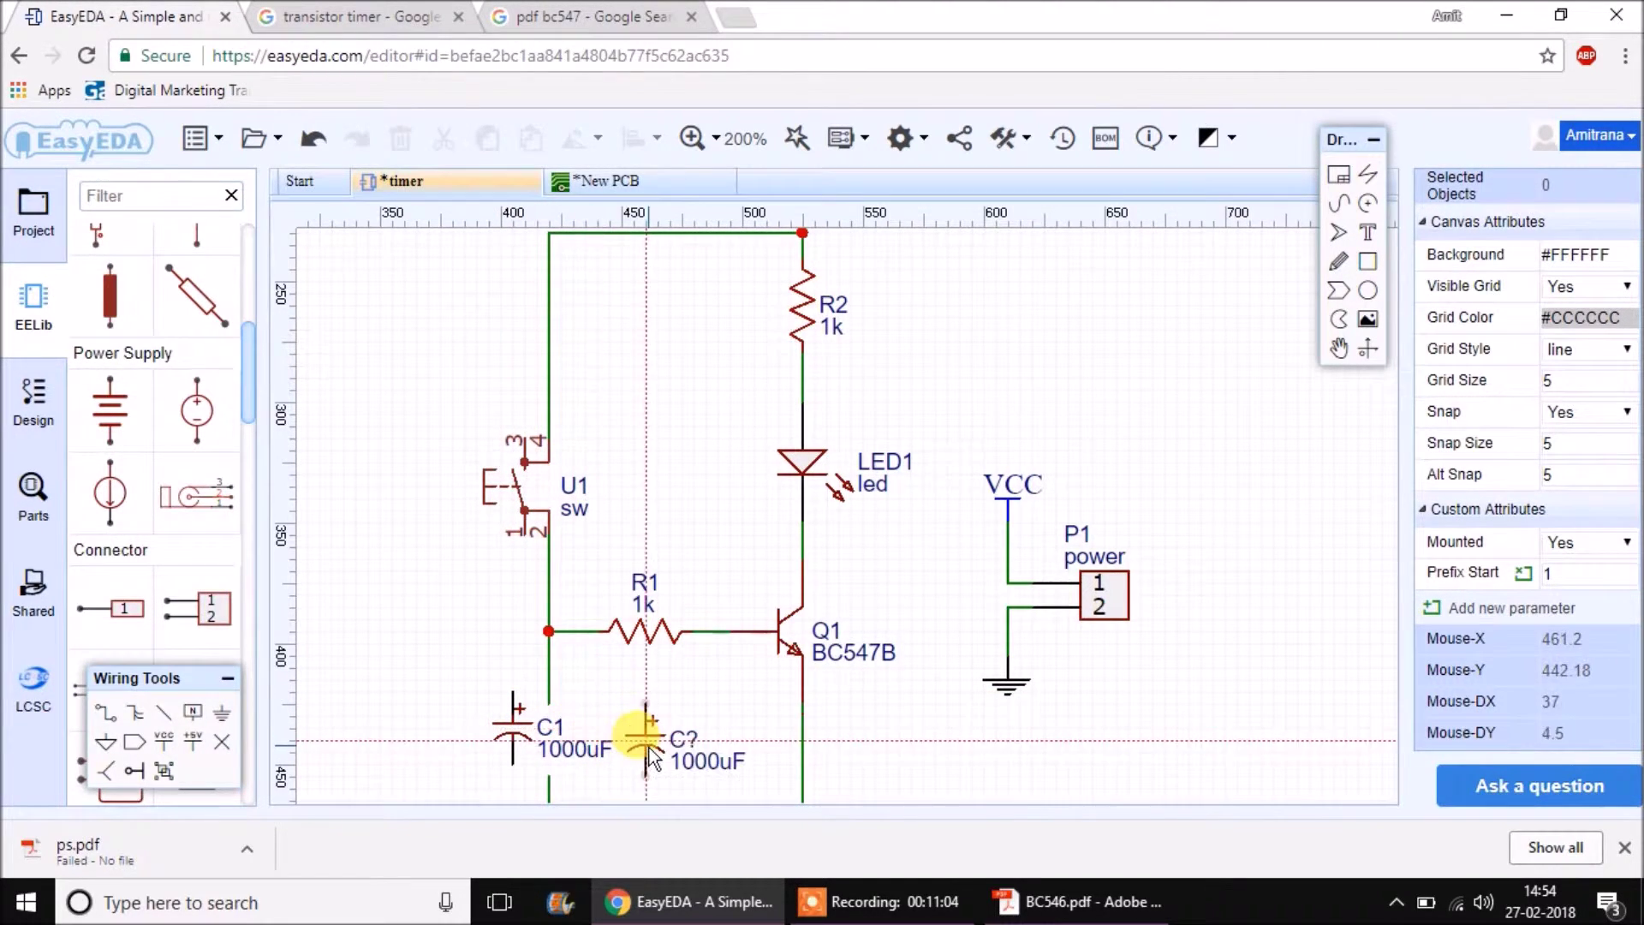
pyautogui.press('Escape')
pyautogui.scroll(-5, 661, 712)
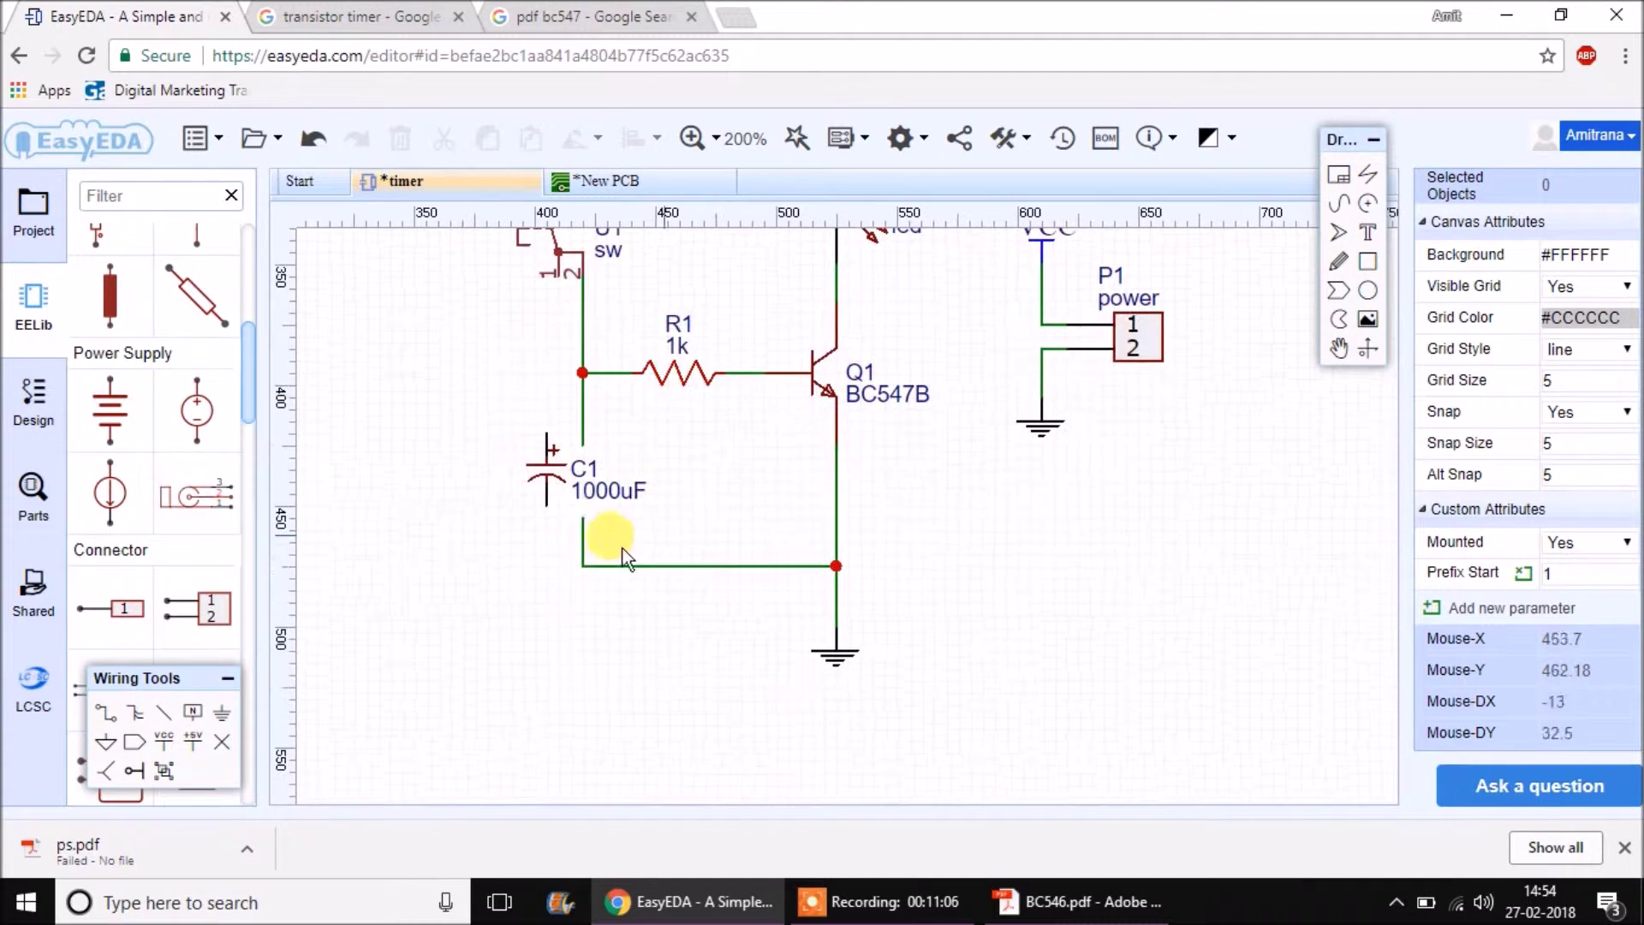
pyautogui.moveTo(553, 483); pyautogui.dragTo(583, 372)
pyautogui.click(719, 471)
# Join the wire end to the R1/C1 wire, shift C1 left and nudge R1.
pyautogui.click(650, 454)
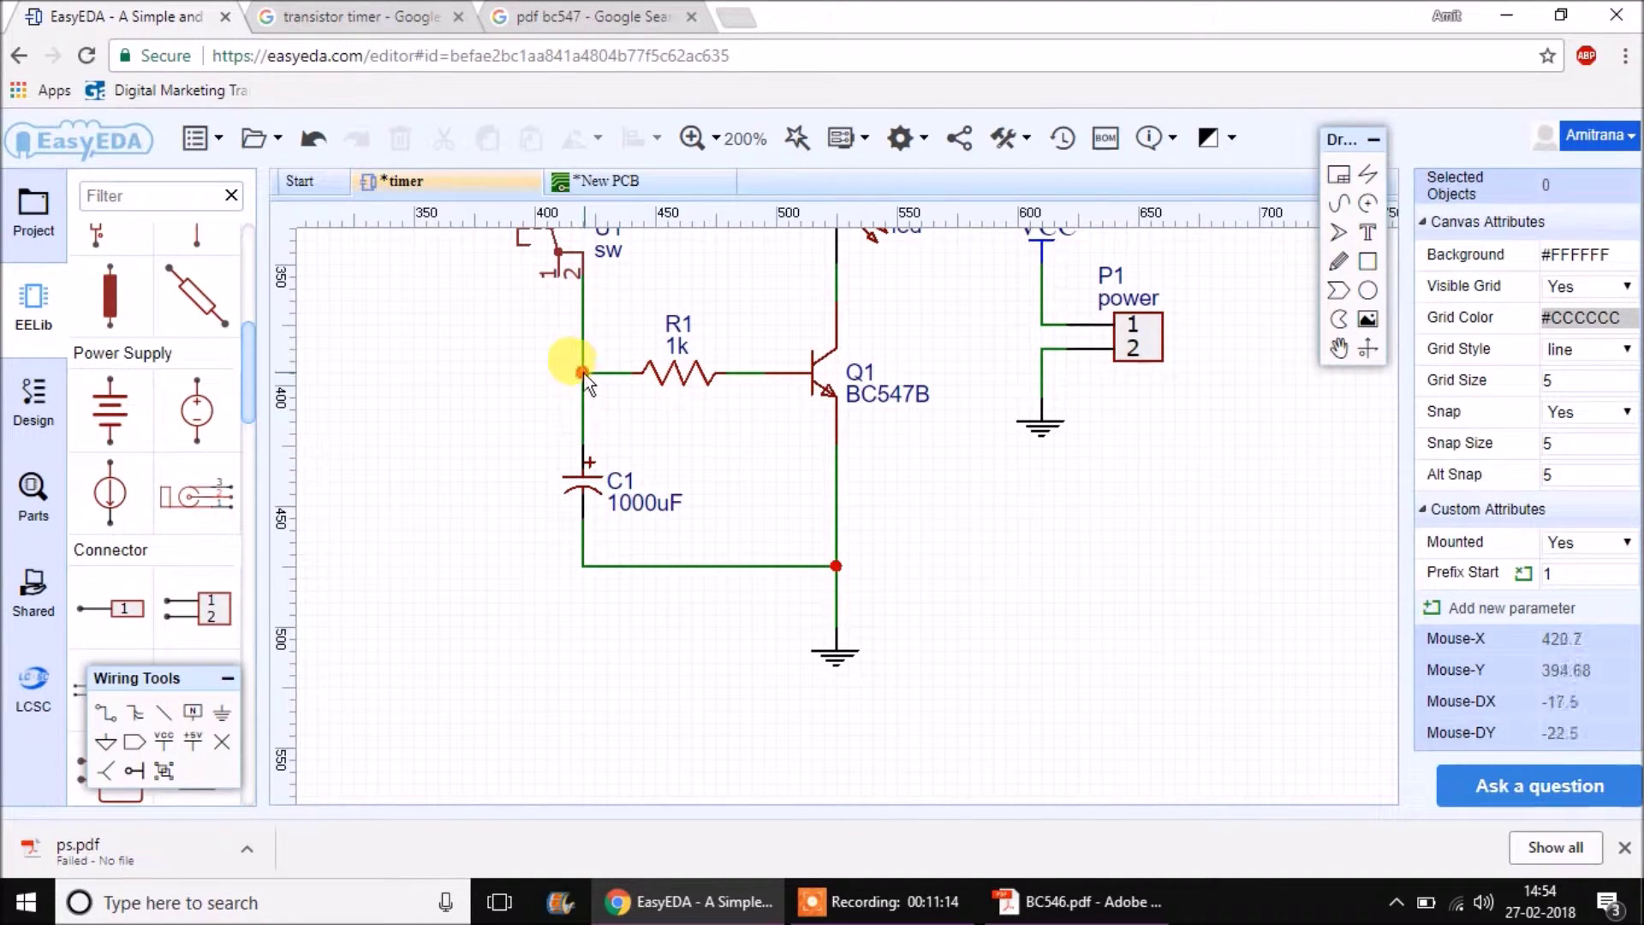
pyautogui.click(583, 372)
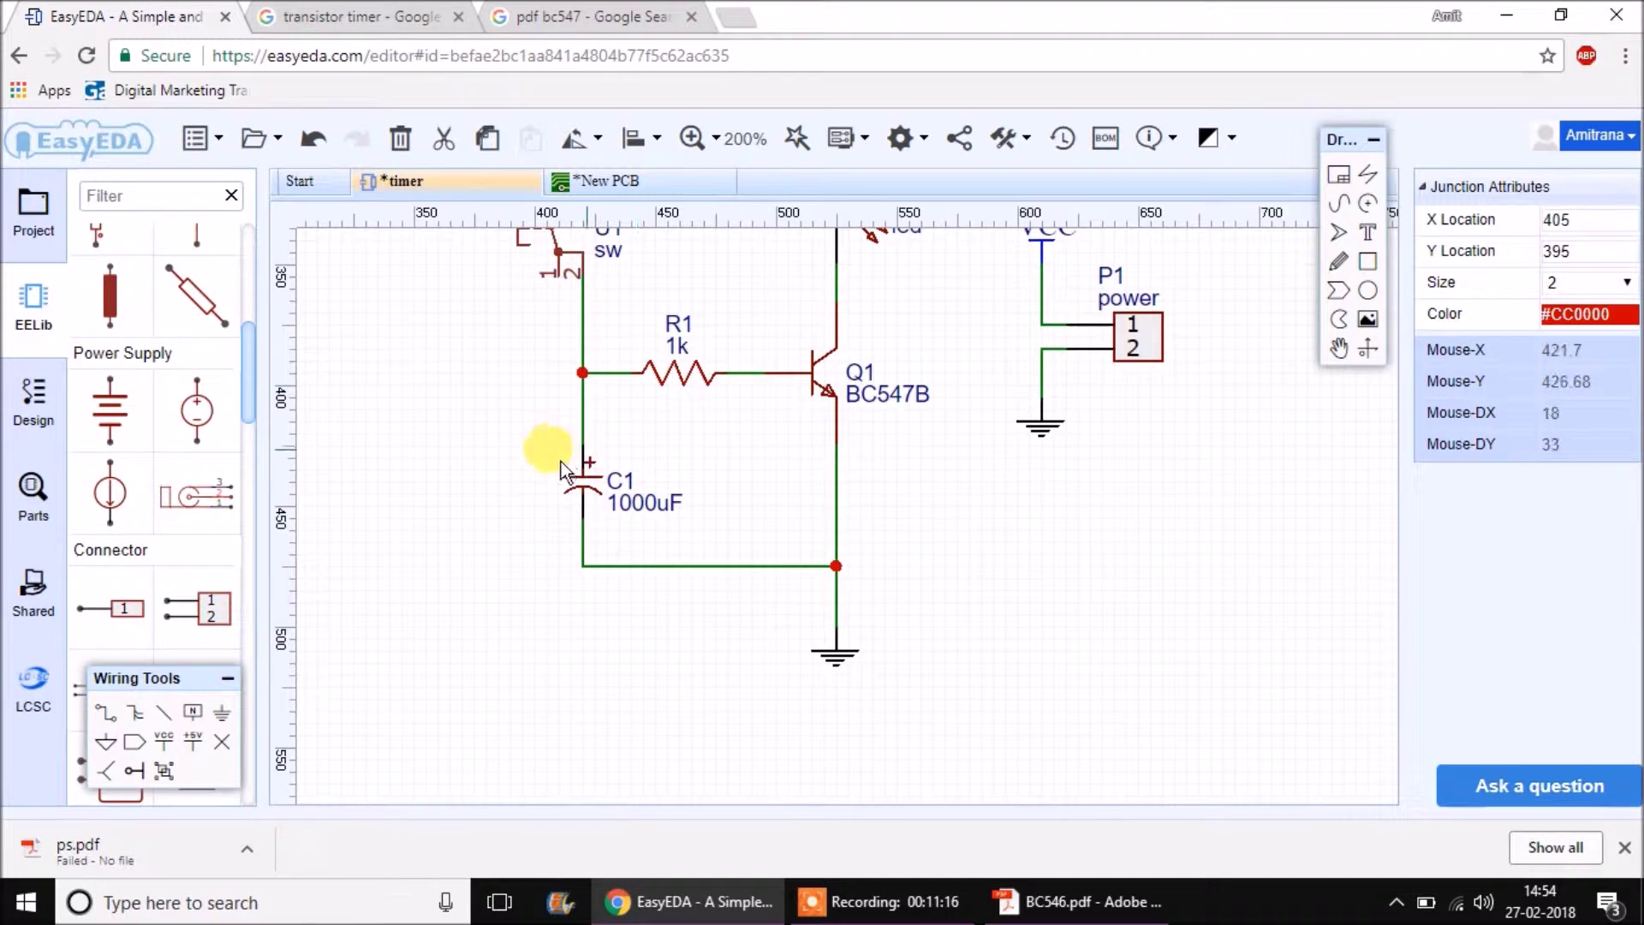
pyautogui.moveTo(572, 481); pyautogui.dragTo(477, 469)
pyautogui.moveTo(667, 390)
pyautogui.mouseDown()
pyautogui.moveTo(655, 435)
pyautogui.moveTo(652, 361)
pyautogui.mouseUp()
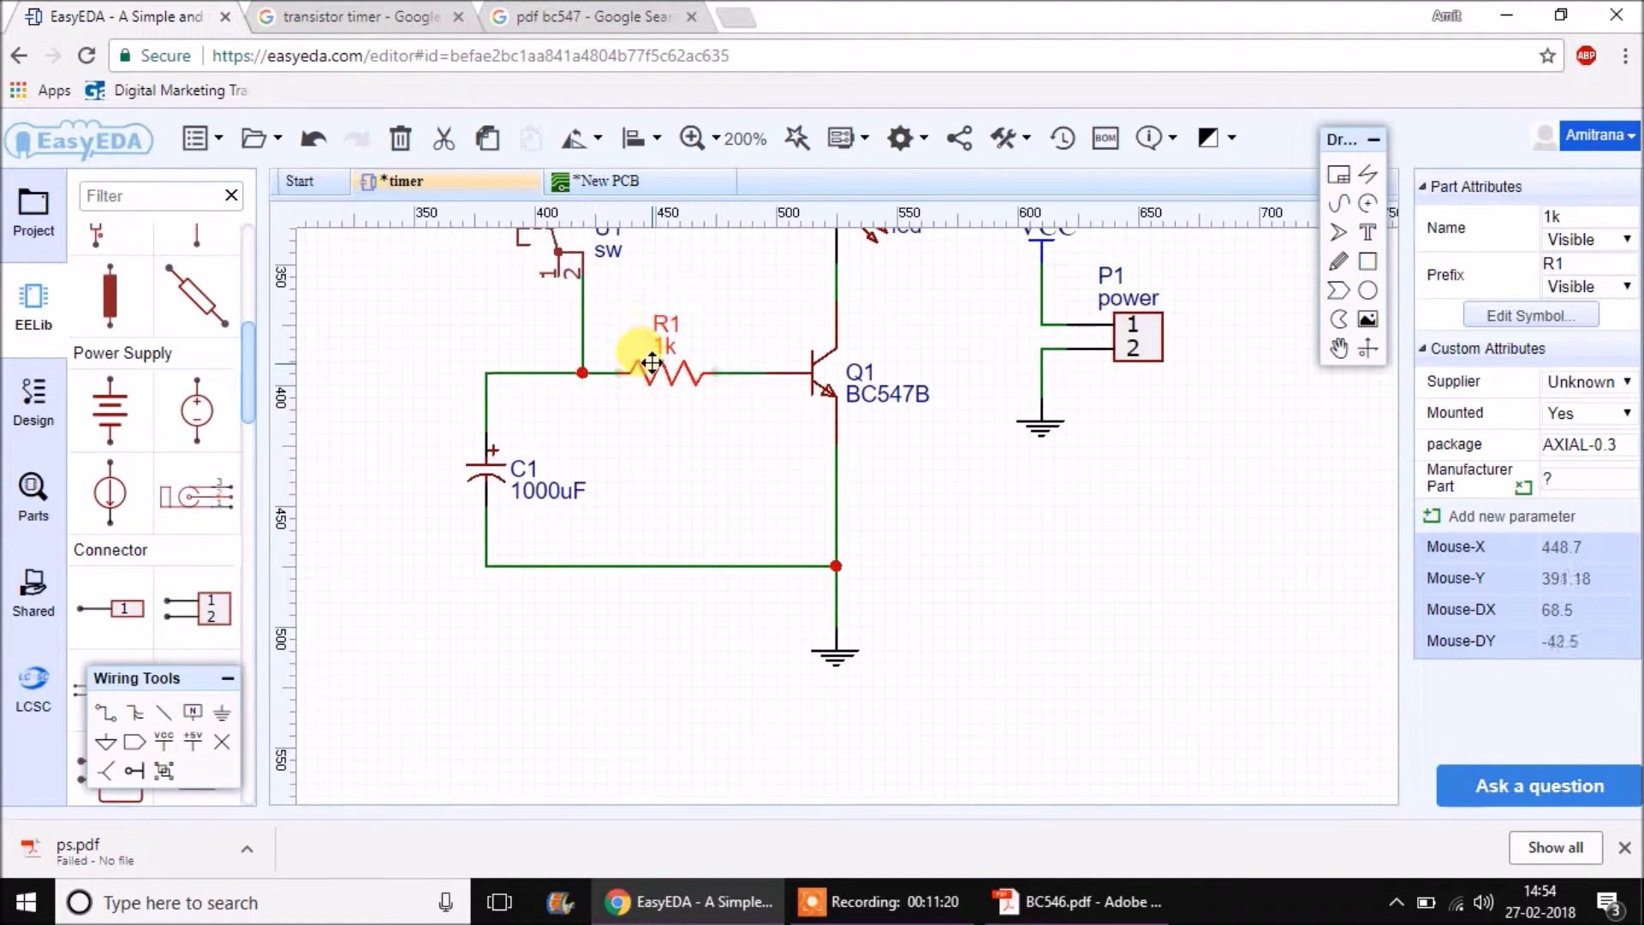
# Replace the switch-to-junction wire with a new wire from switch pin 2 to the R1 wire, recentring C1.
pyautogui.click(583, 335)
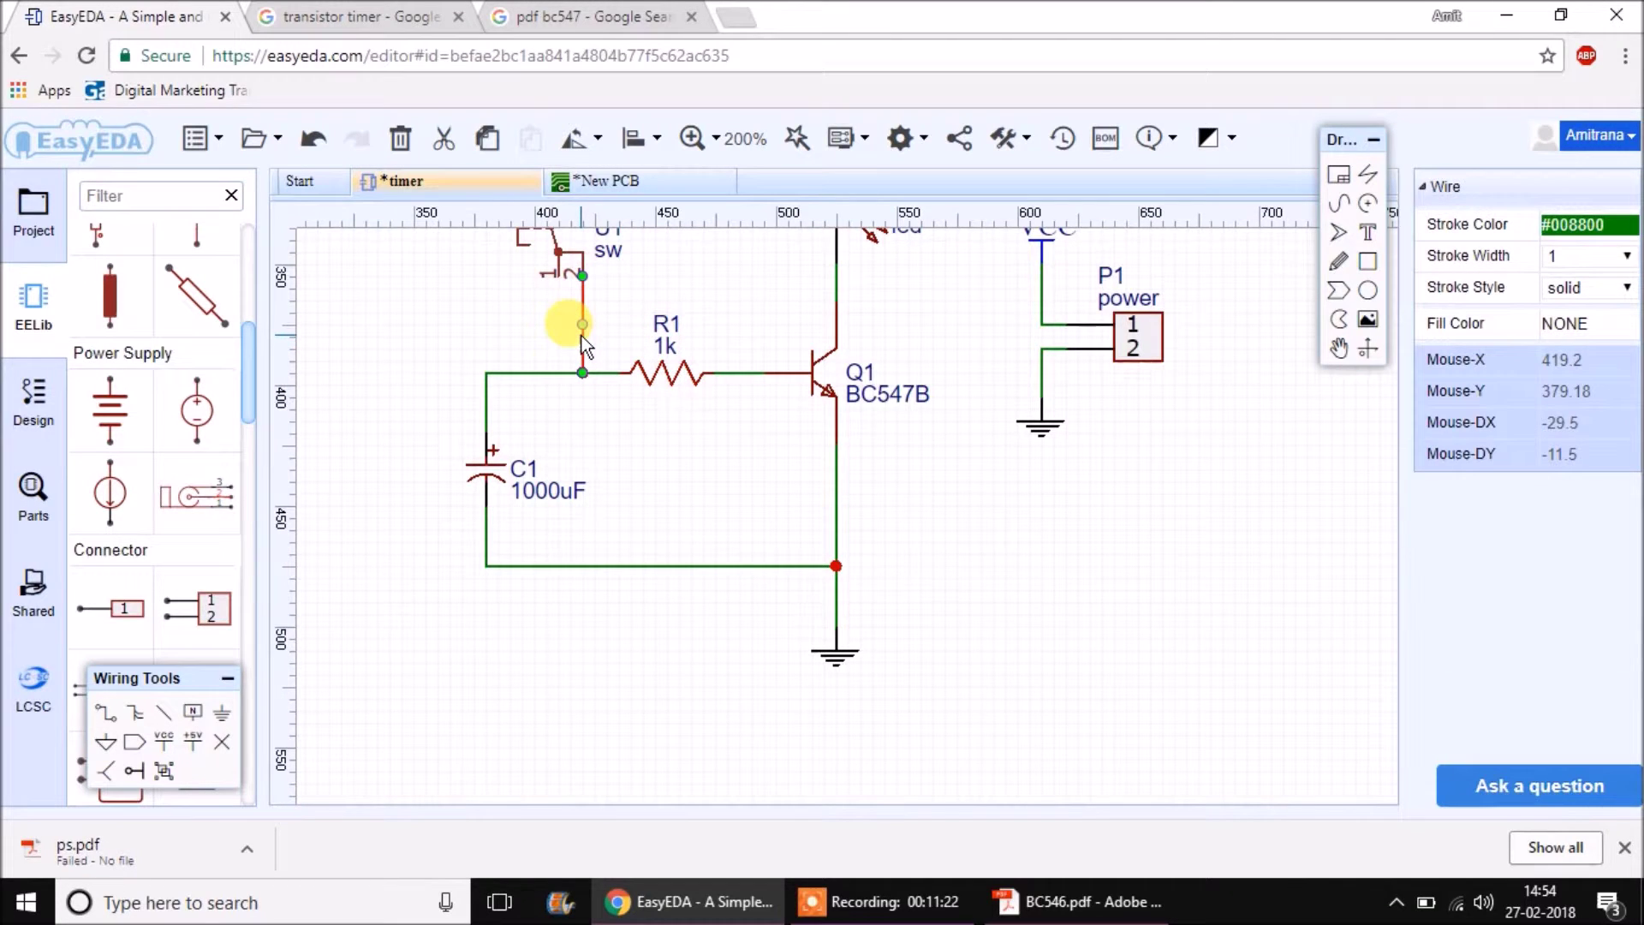
pyautogui.press('Delete')
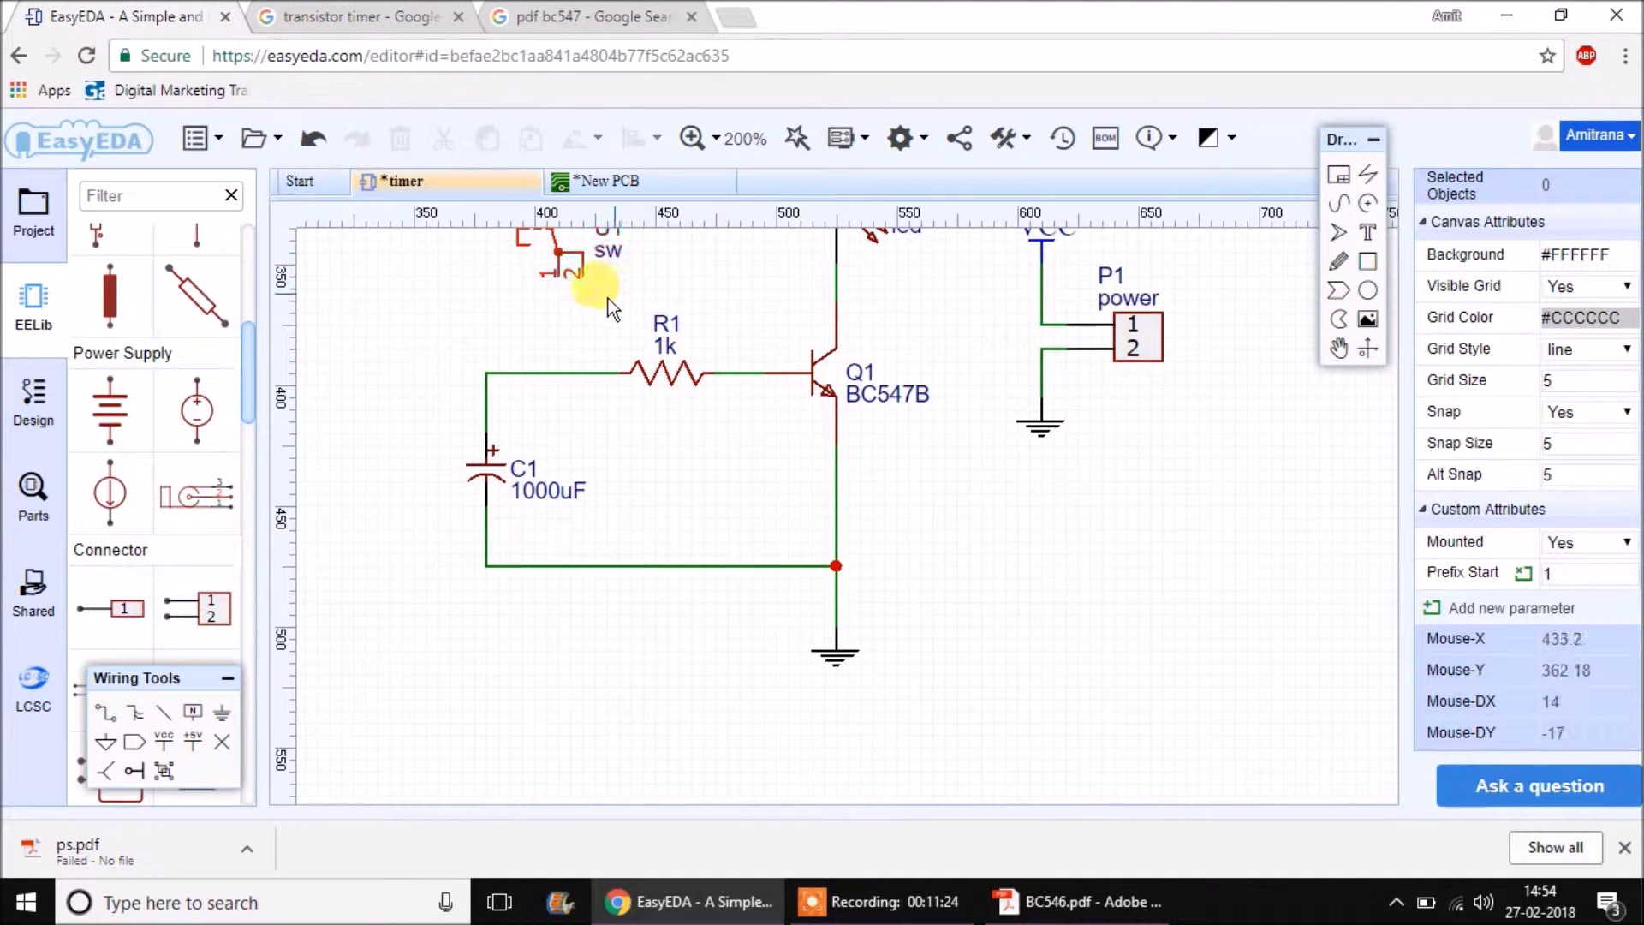
pyautogui.press('w')
pyautogui.click(583, 274)
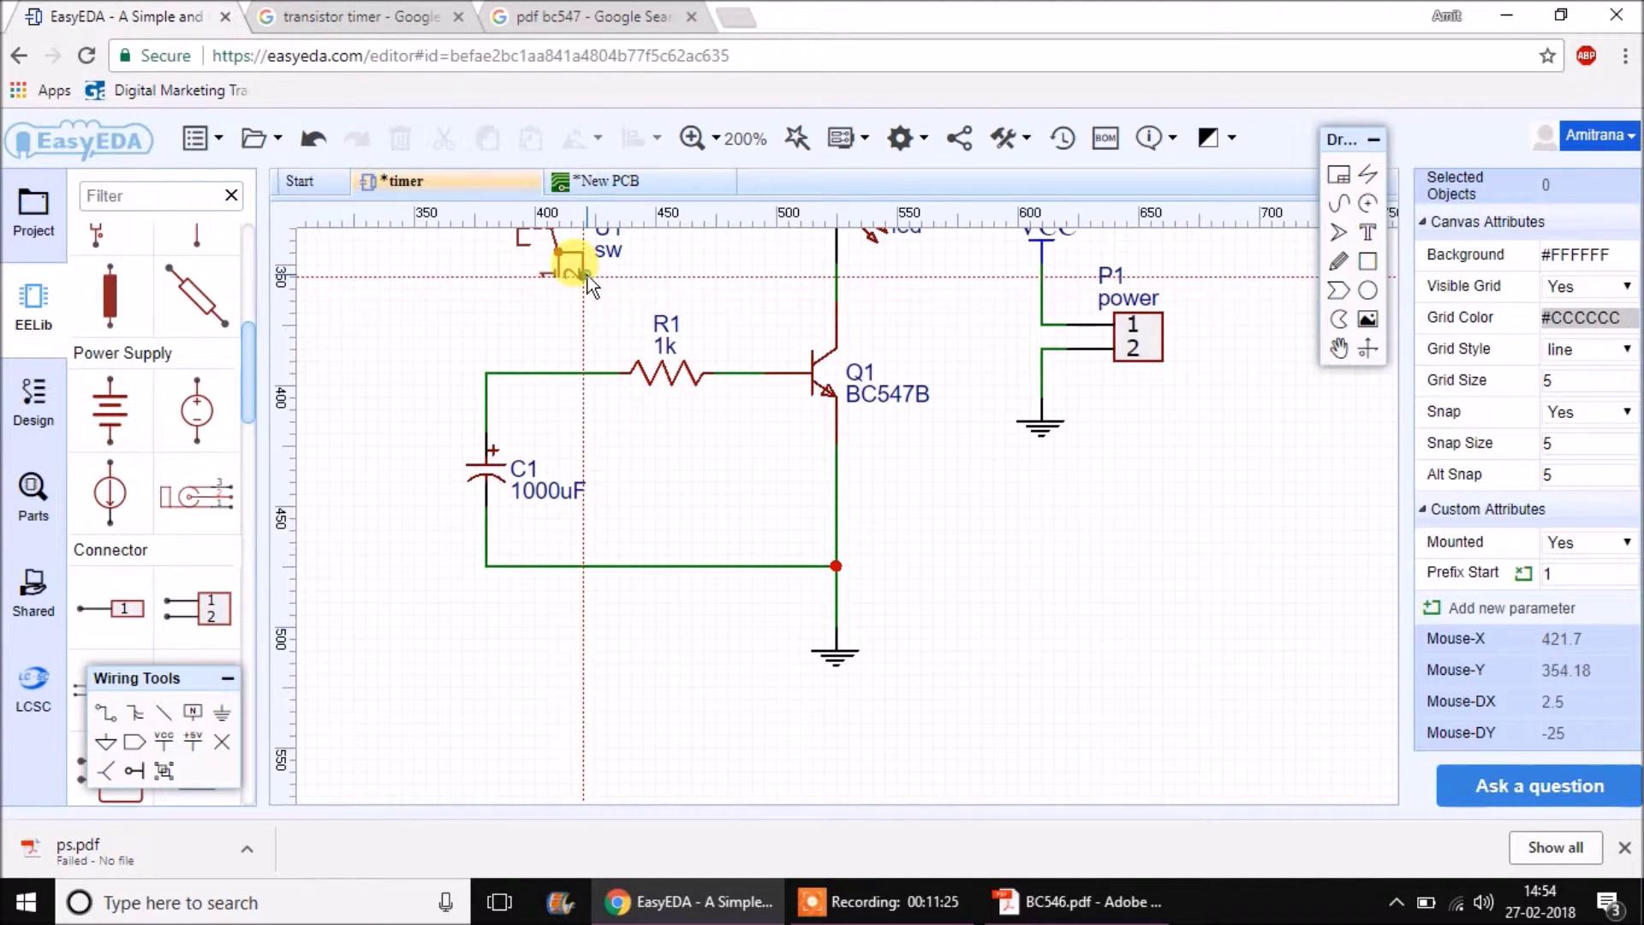
pyautogui.click(583, 373)
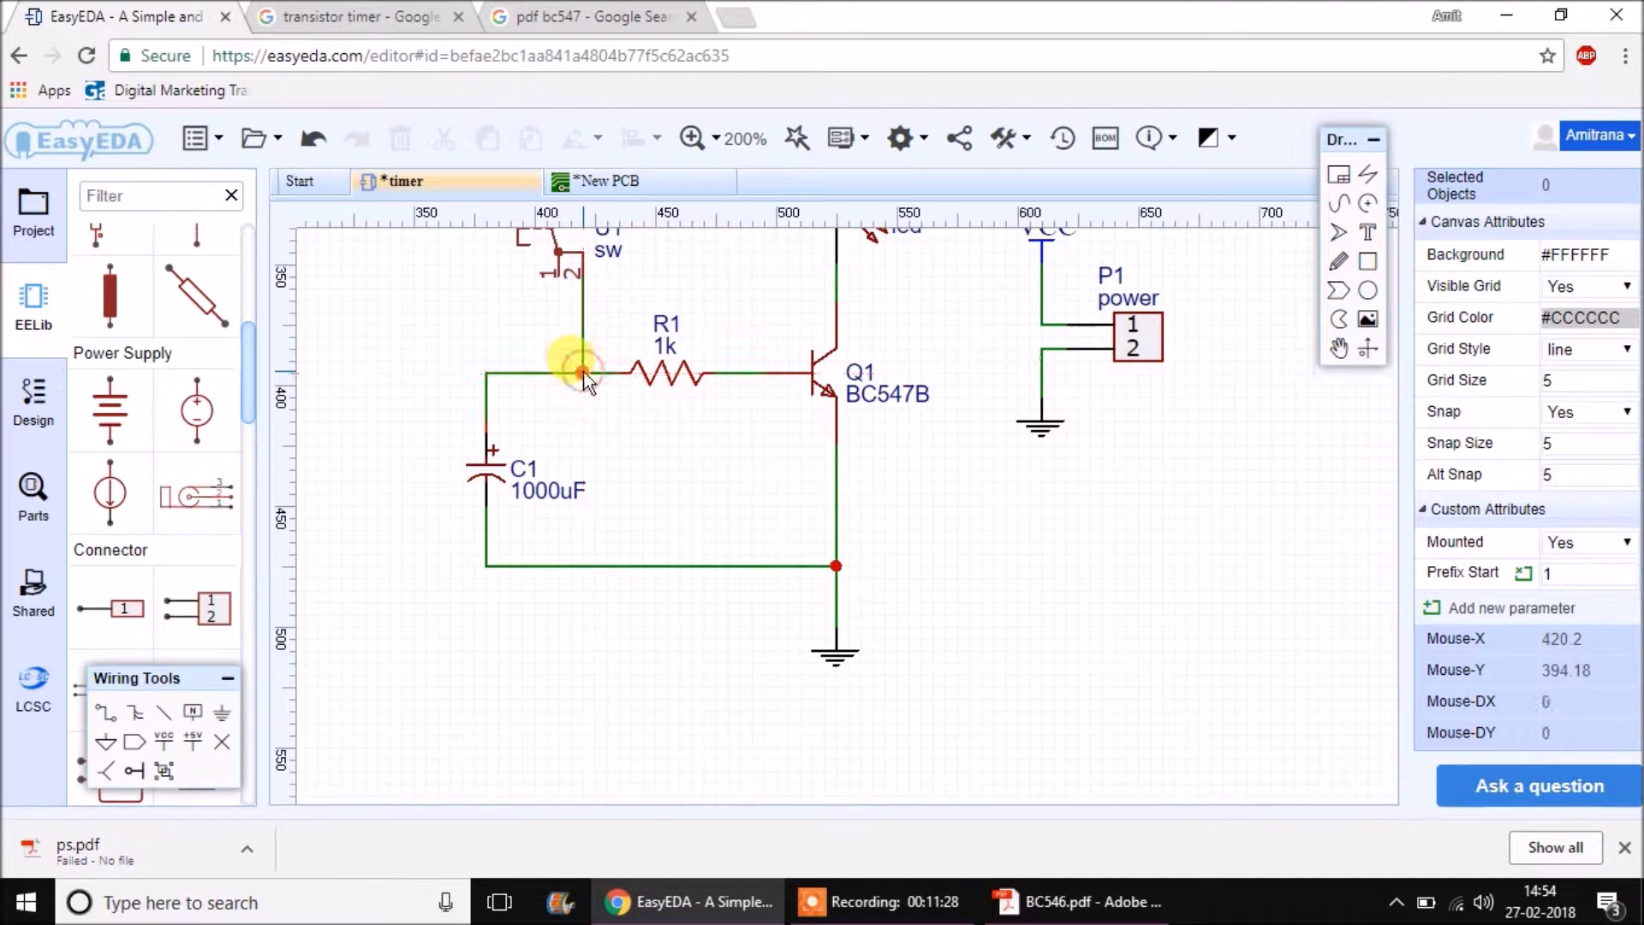
pyautogui.moveTo(487, 475); pyautogui.dragTo(586, 466)
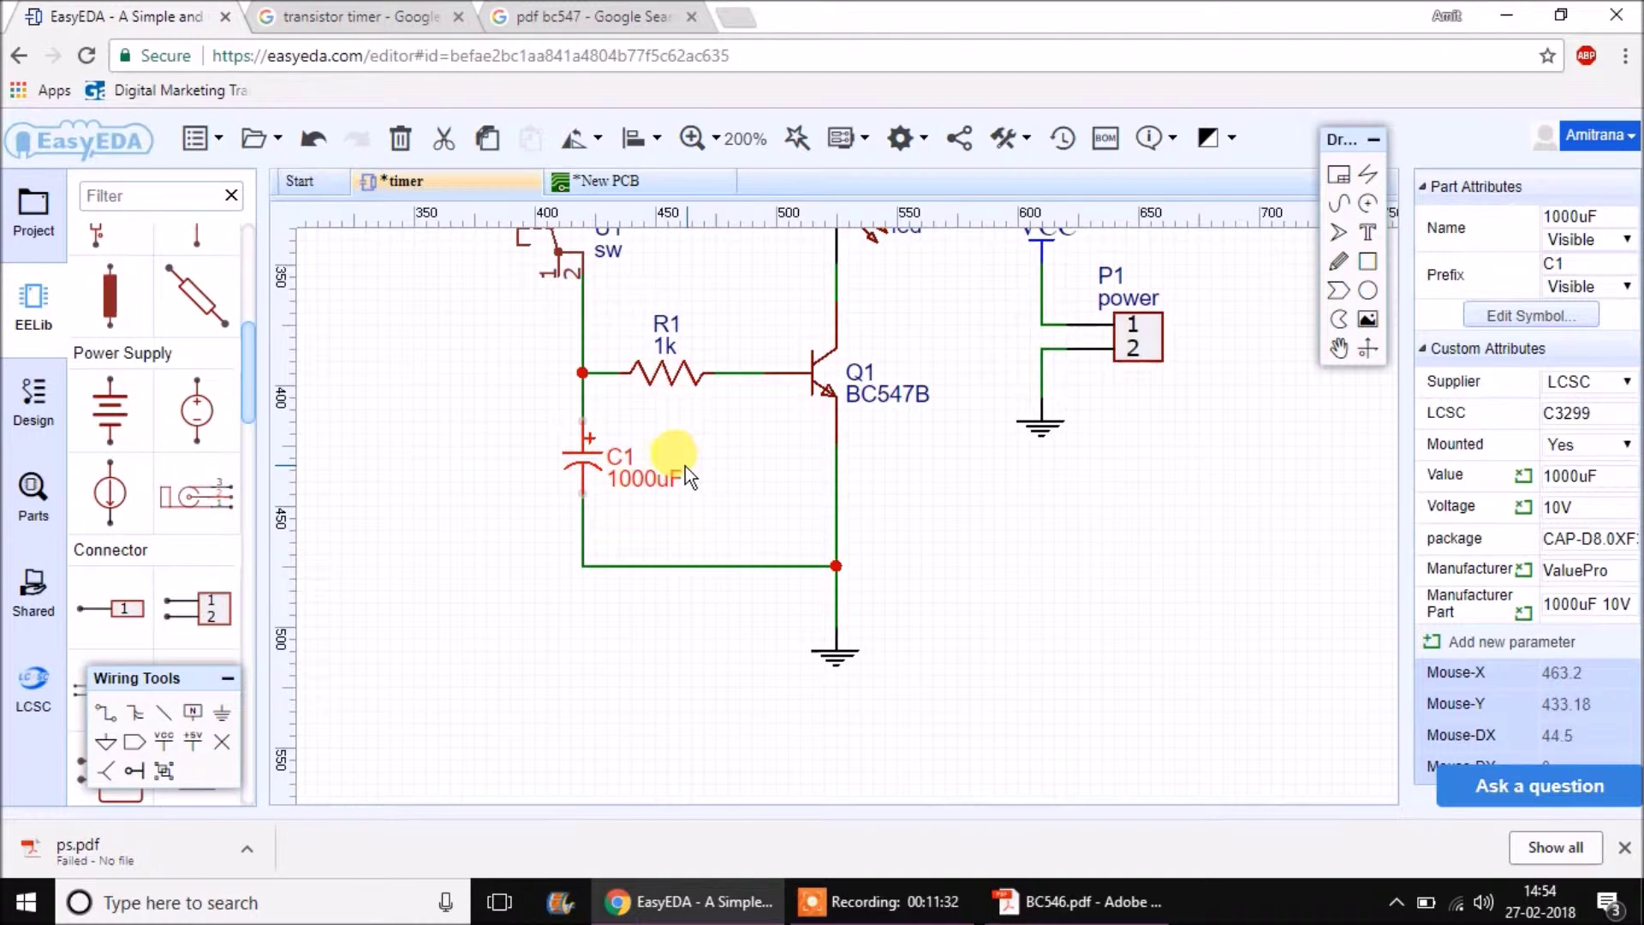
pyautogui.click(614, 179)
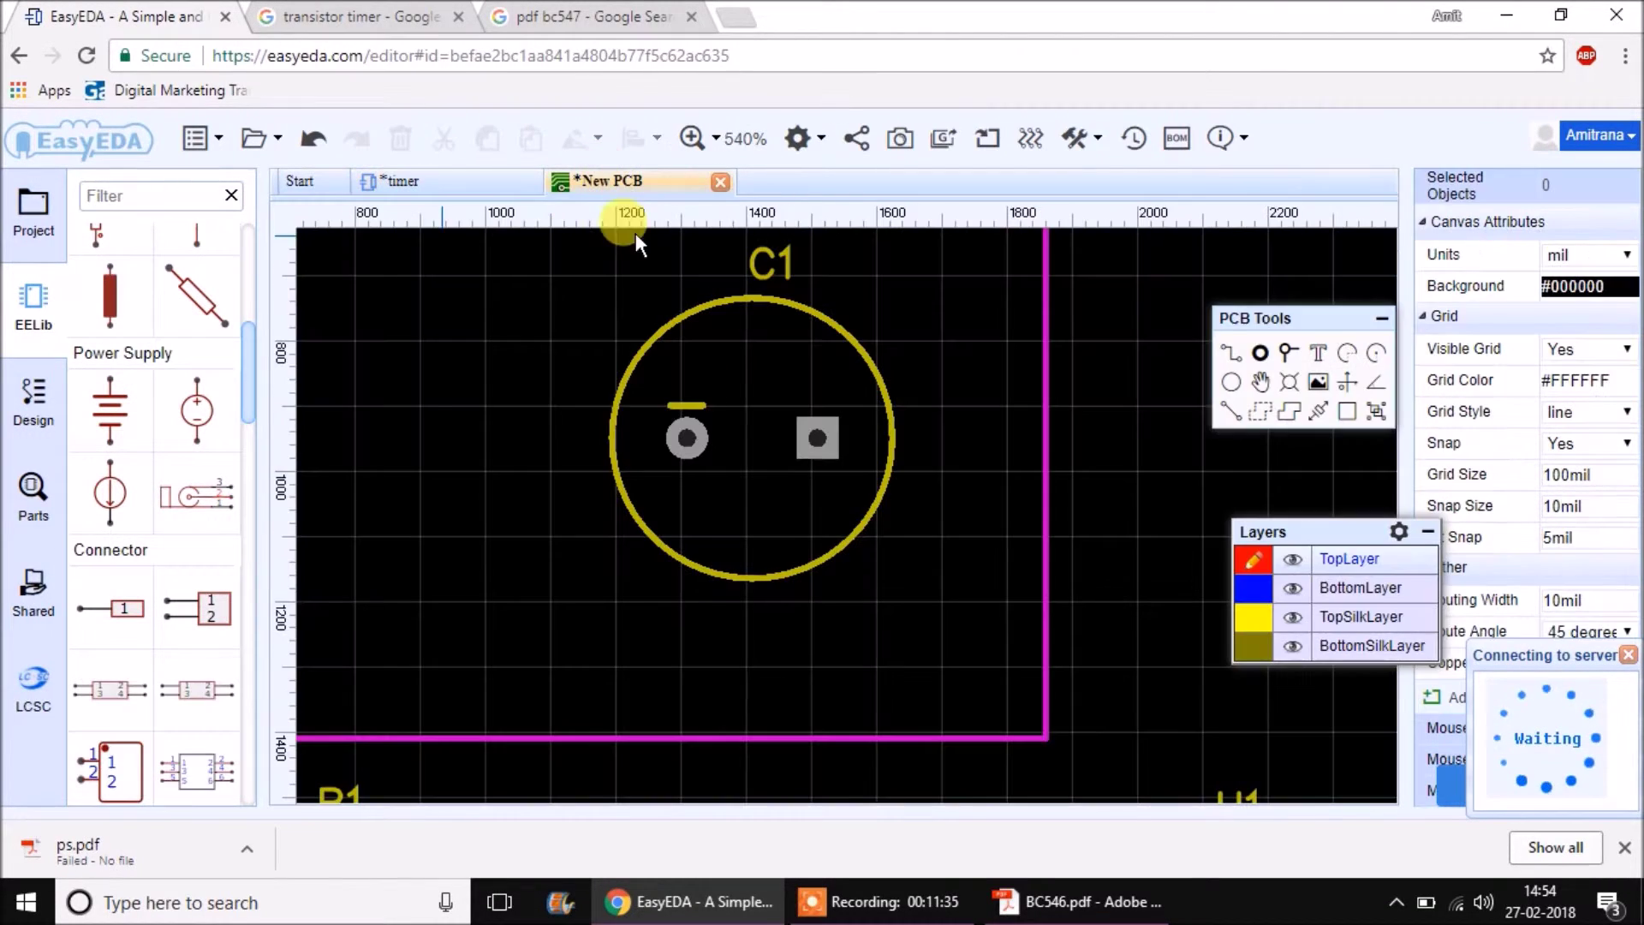
# Delete the old C1 footprint from the New PCB board.
pyautogui.click(811, 458)
pyautogui.click(781, 577)
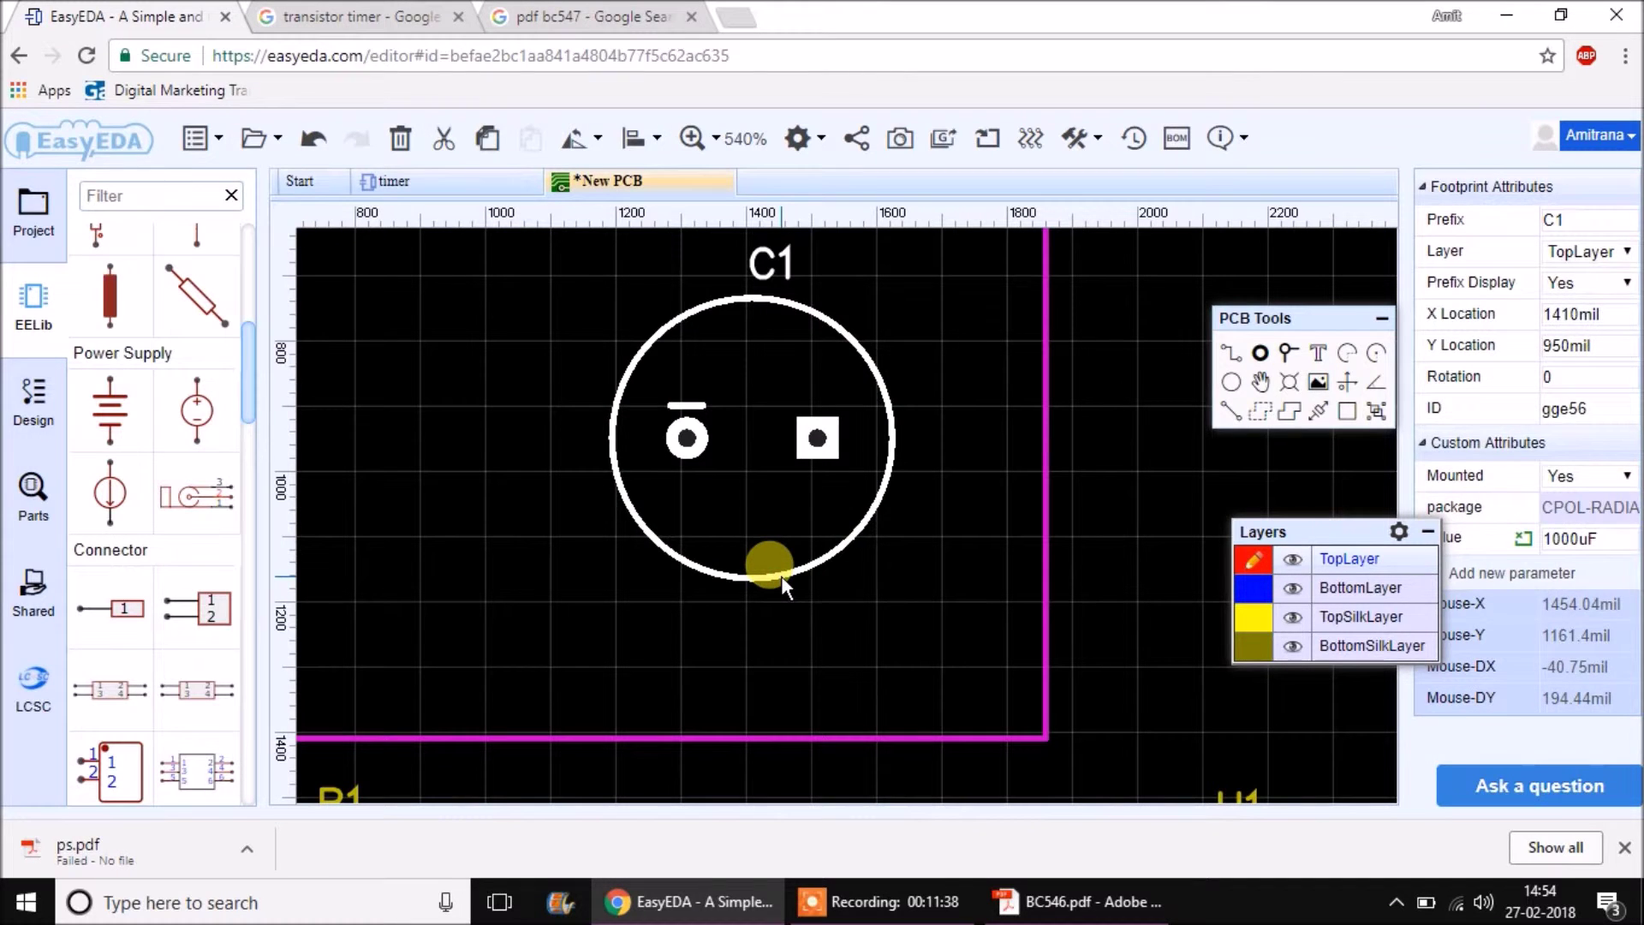
pyautogui.press('Delete')
# Check the schematic's PCB conversion options, then save the board as New PCB.
pyautogui.click(451, 192)
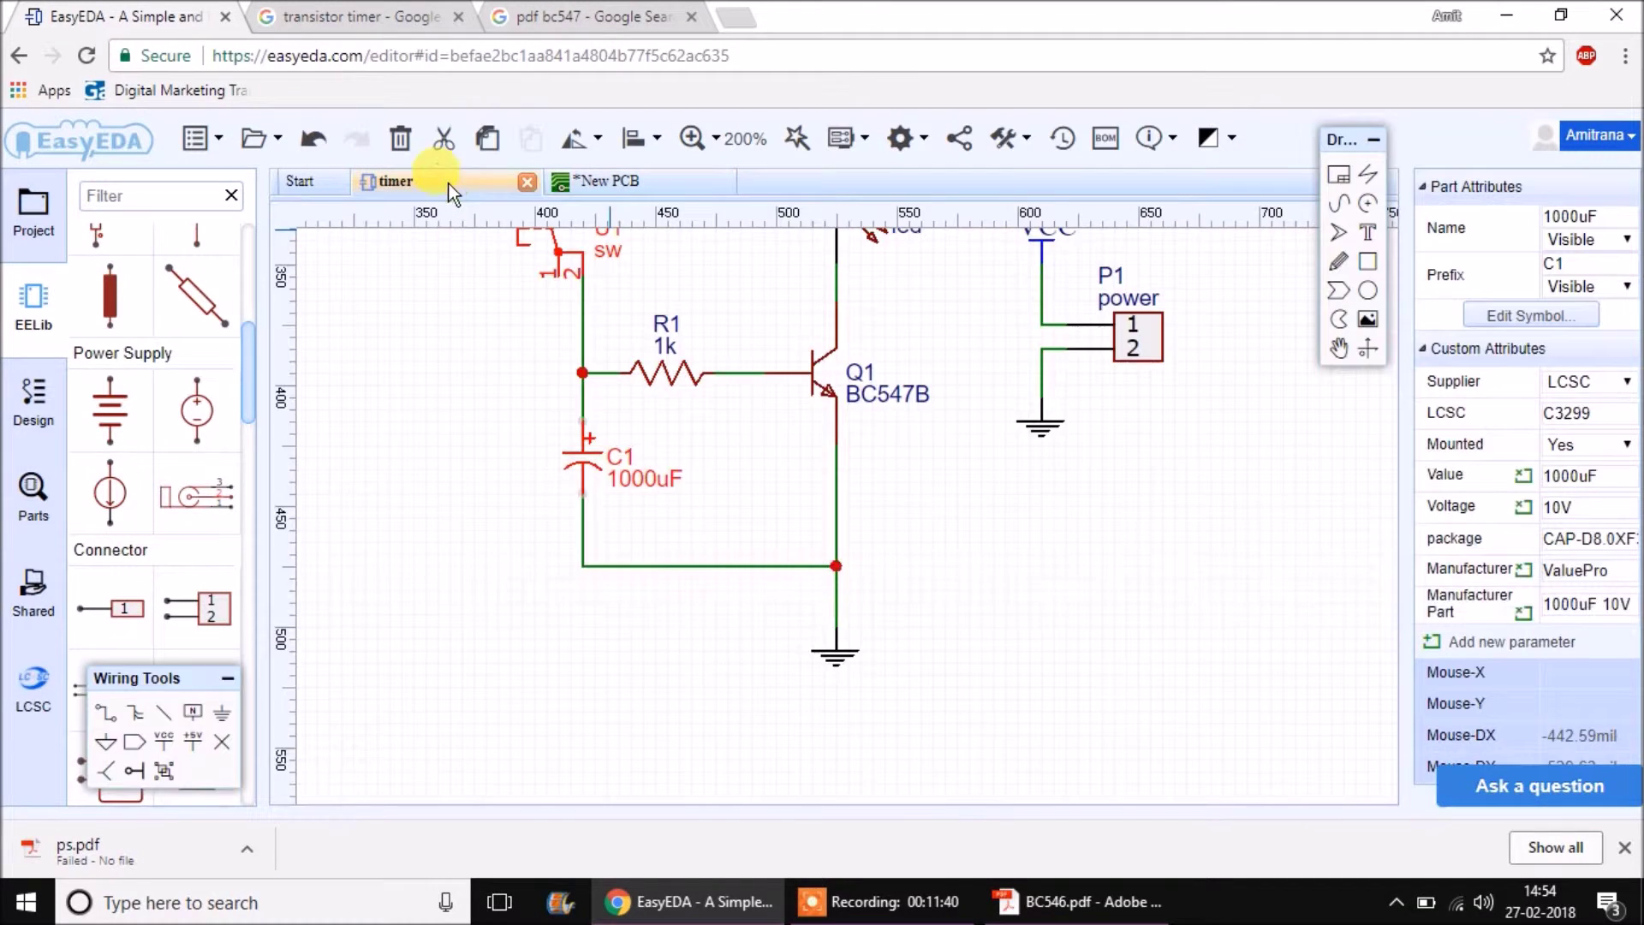
pyautogui.click(842, 138)
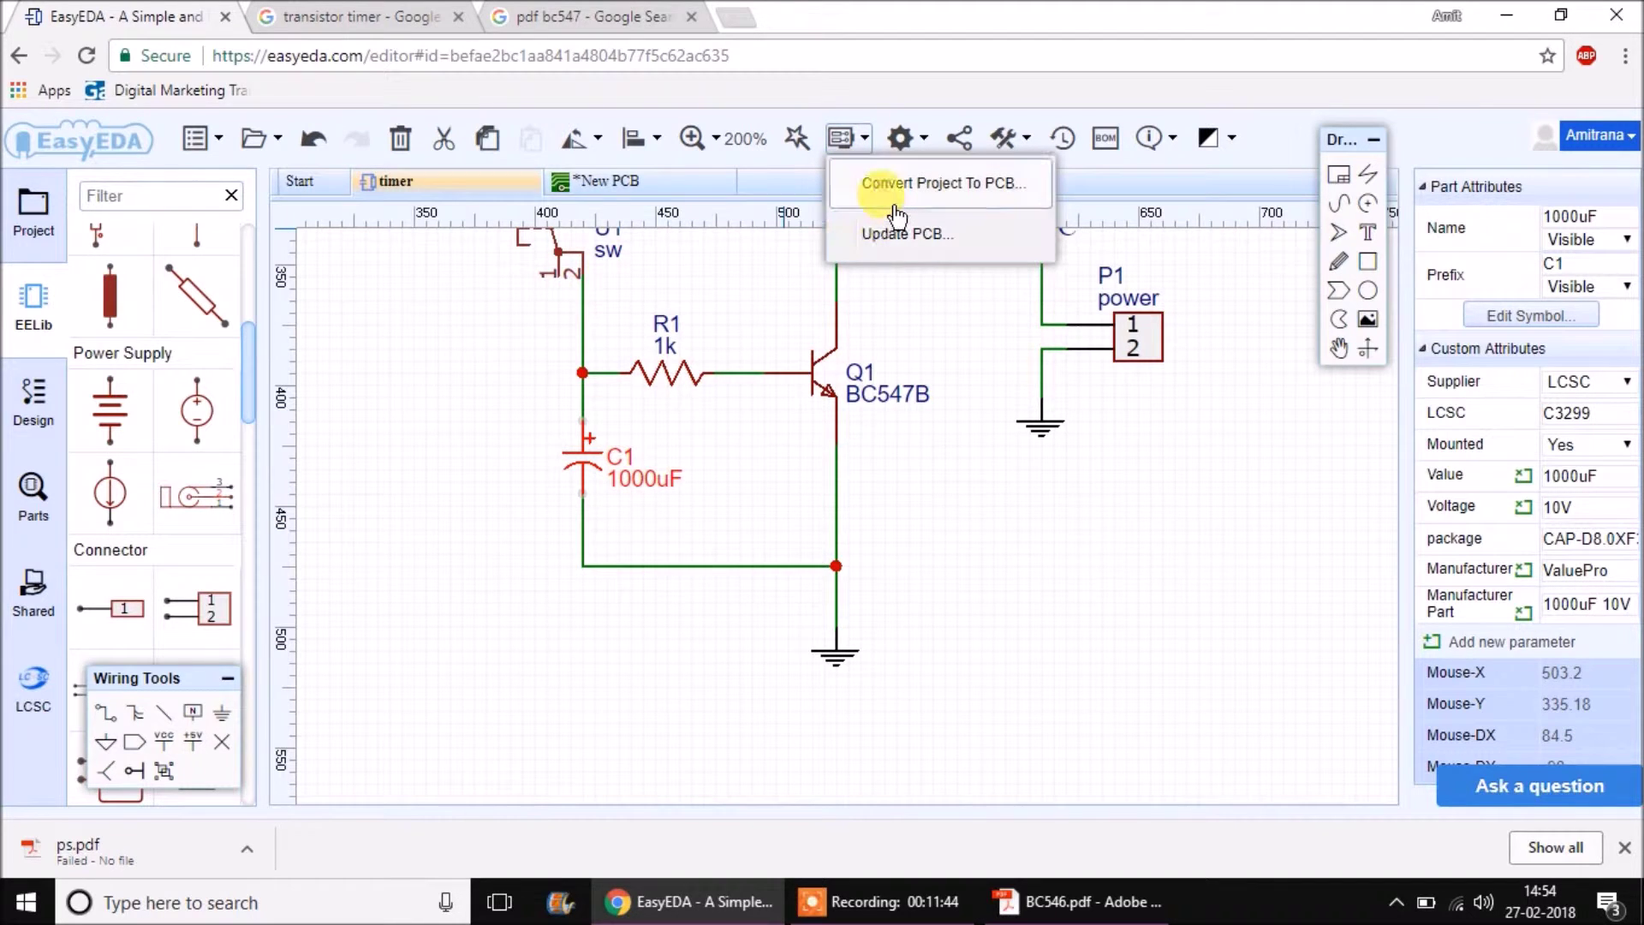
pyautogui.click(671, 181)
pyautogui.scroll(-2, 676, 343)
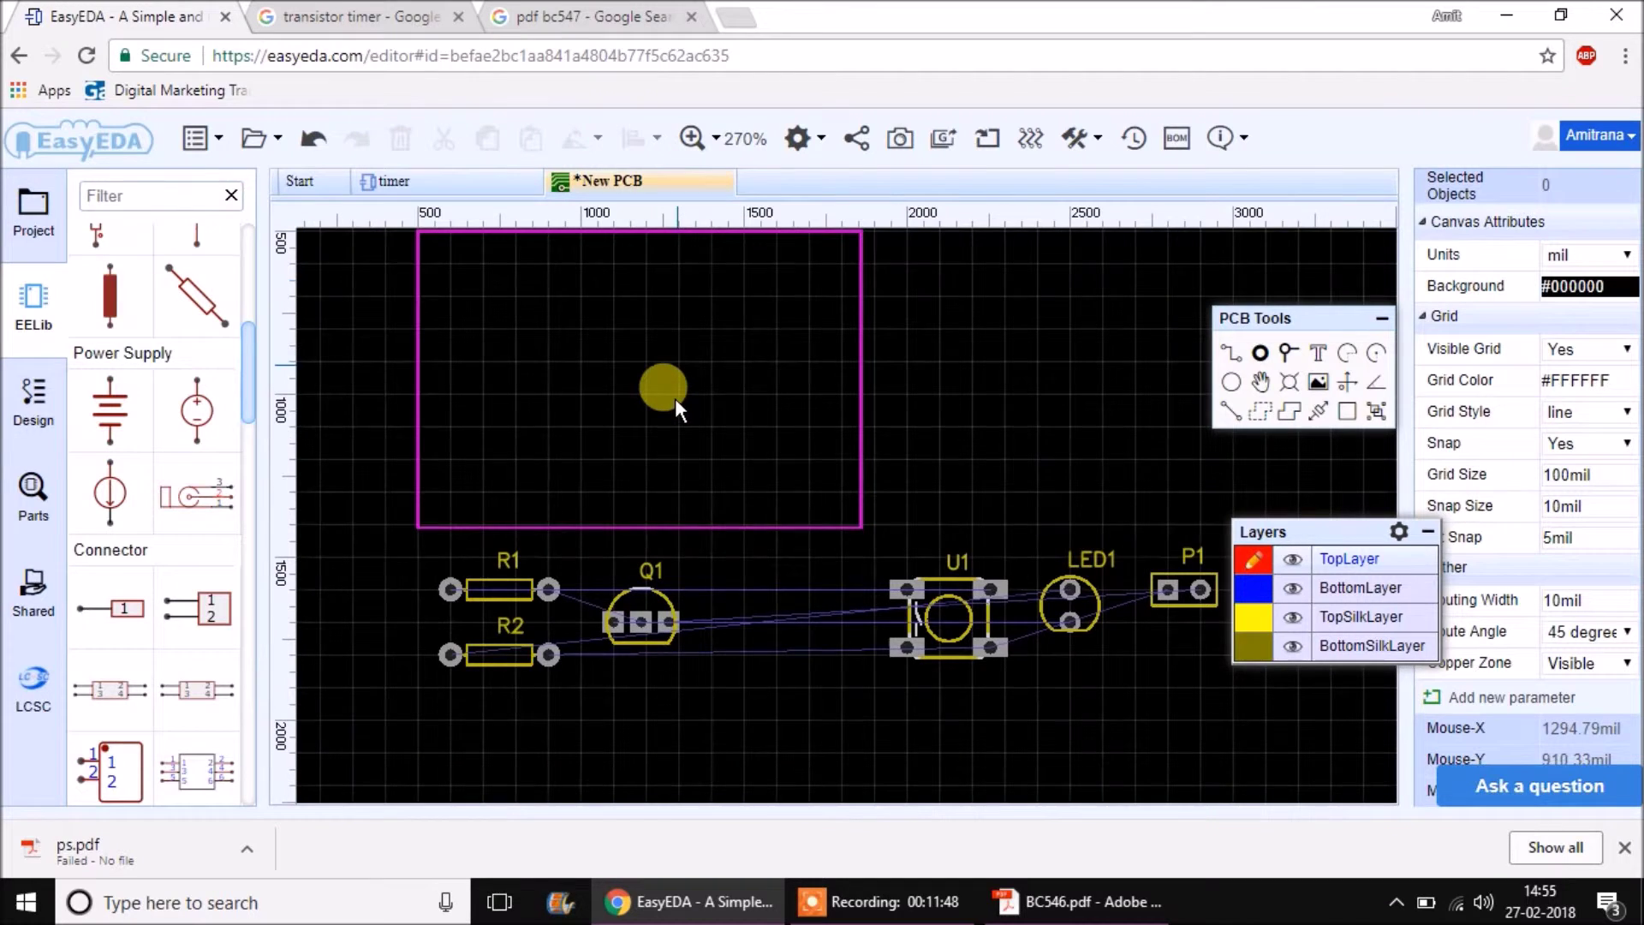
pyautogui.hotkey('ctrl', 's')
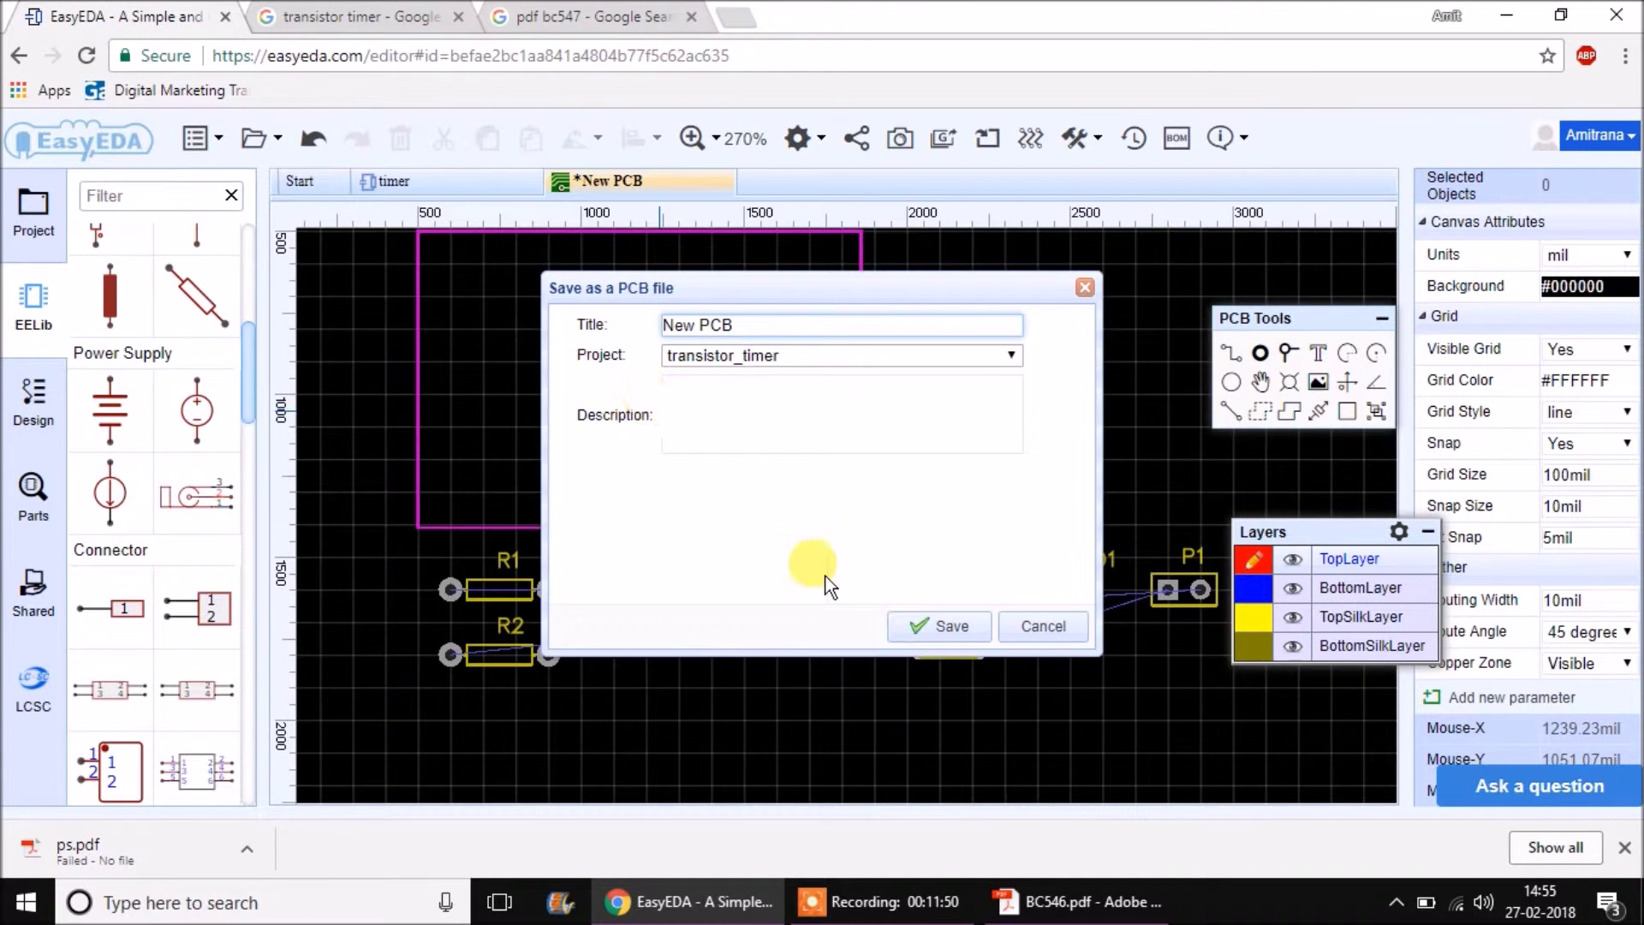
pyautogui.click(930, 625)
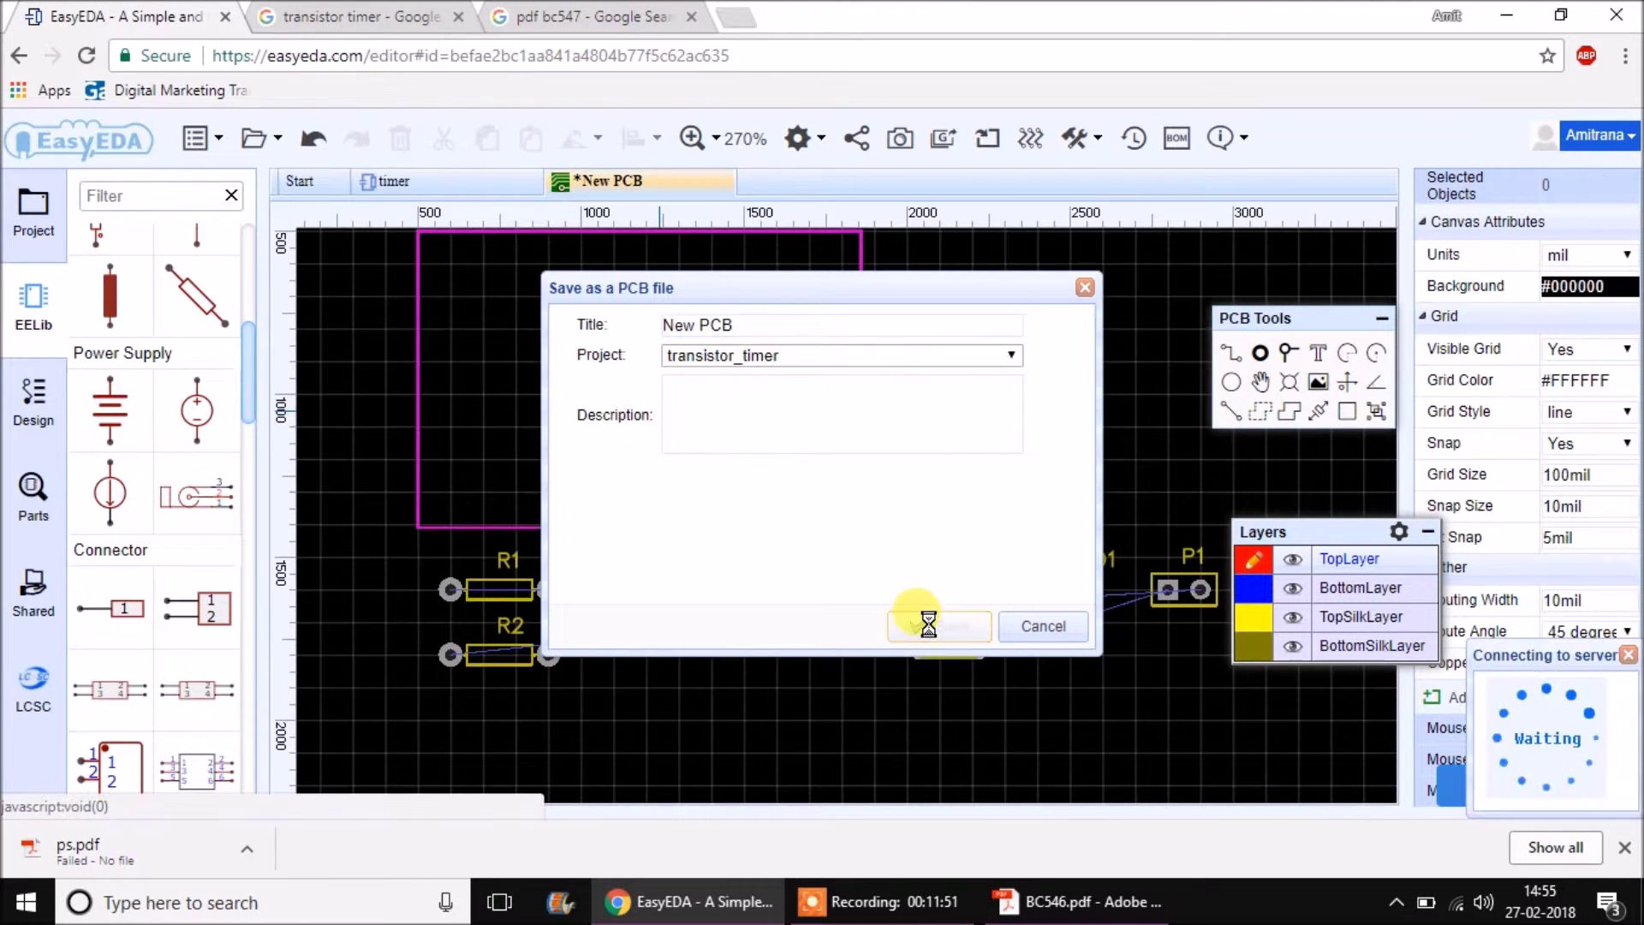
# Apply the updated timer schematic changes to the New PCB.
pyautogui.click(428, 182)
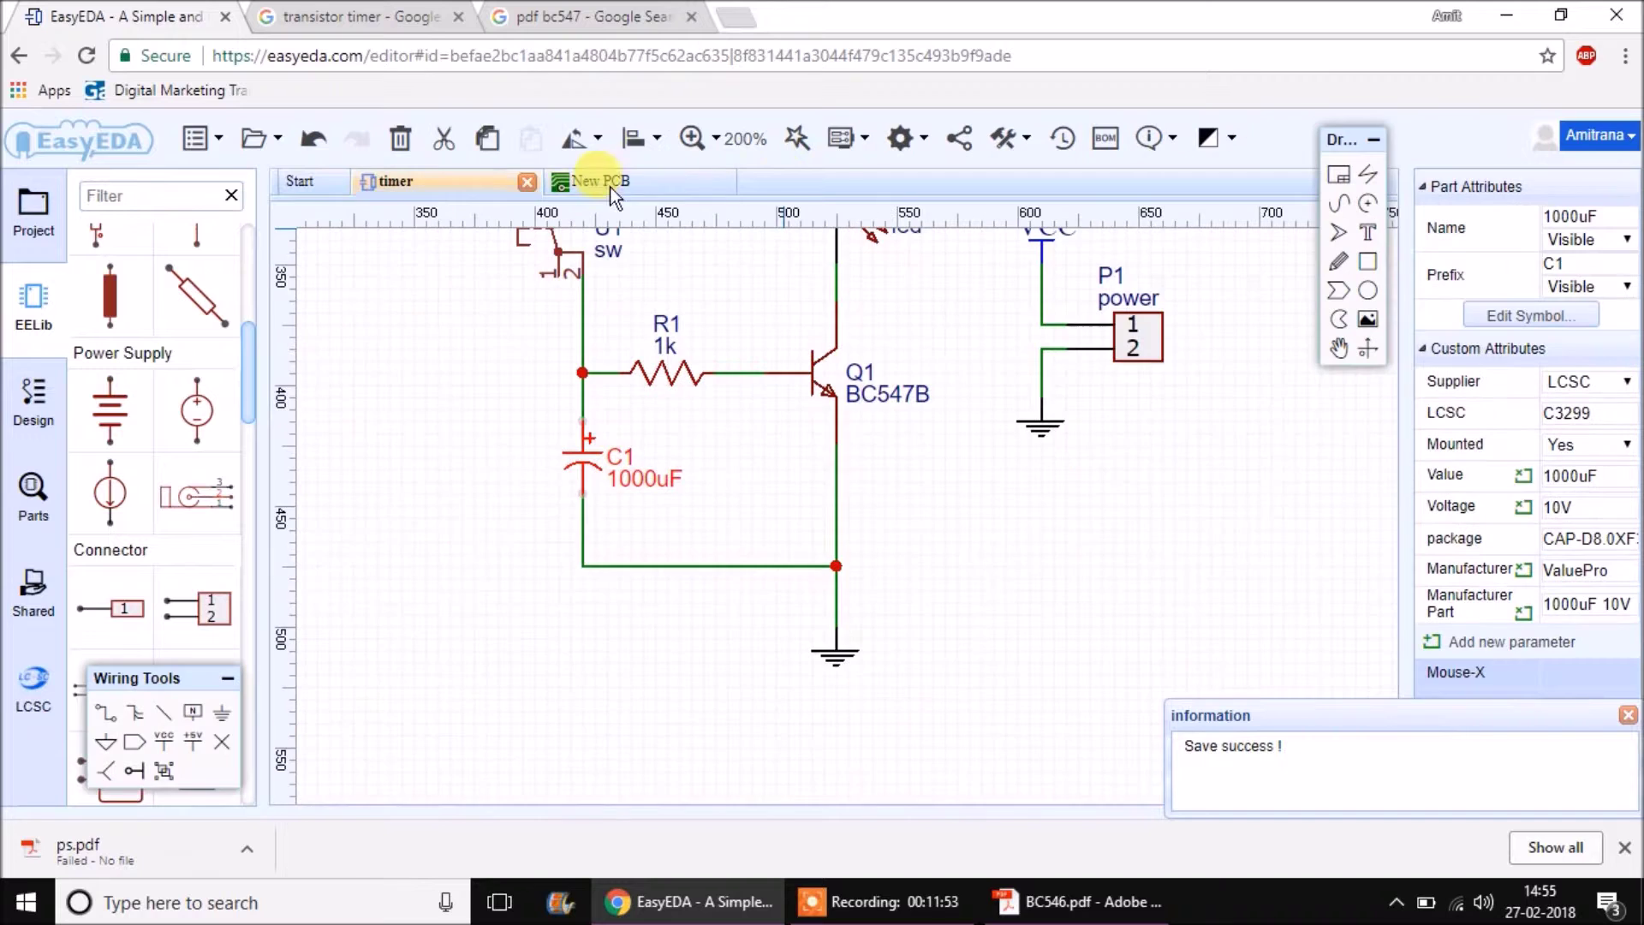
pyautogui.click(842, 142)
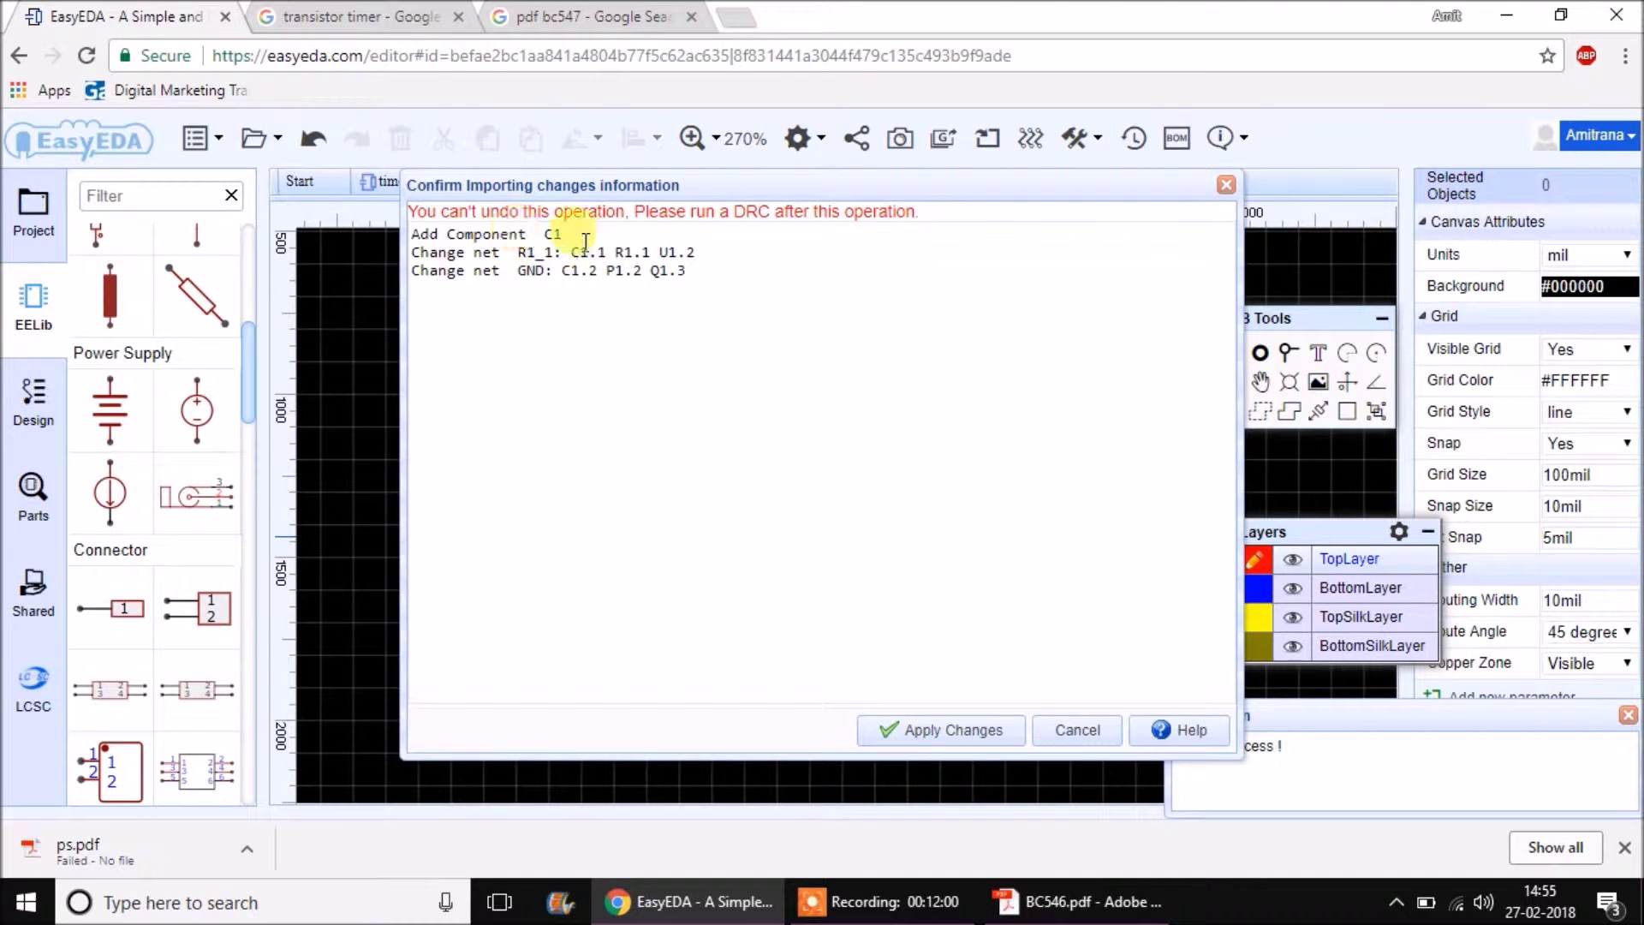
pyautogui.moveTo(570, 239)
pyautogui.mouseDown()
pyautogui.moveTo(543, 250)
pyautogui.moveTo(553, 236)
pyautogui.mouseUp()
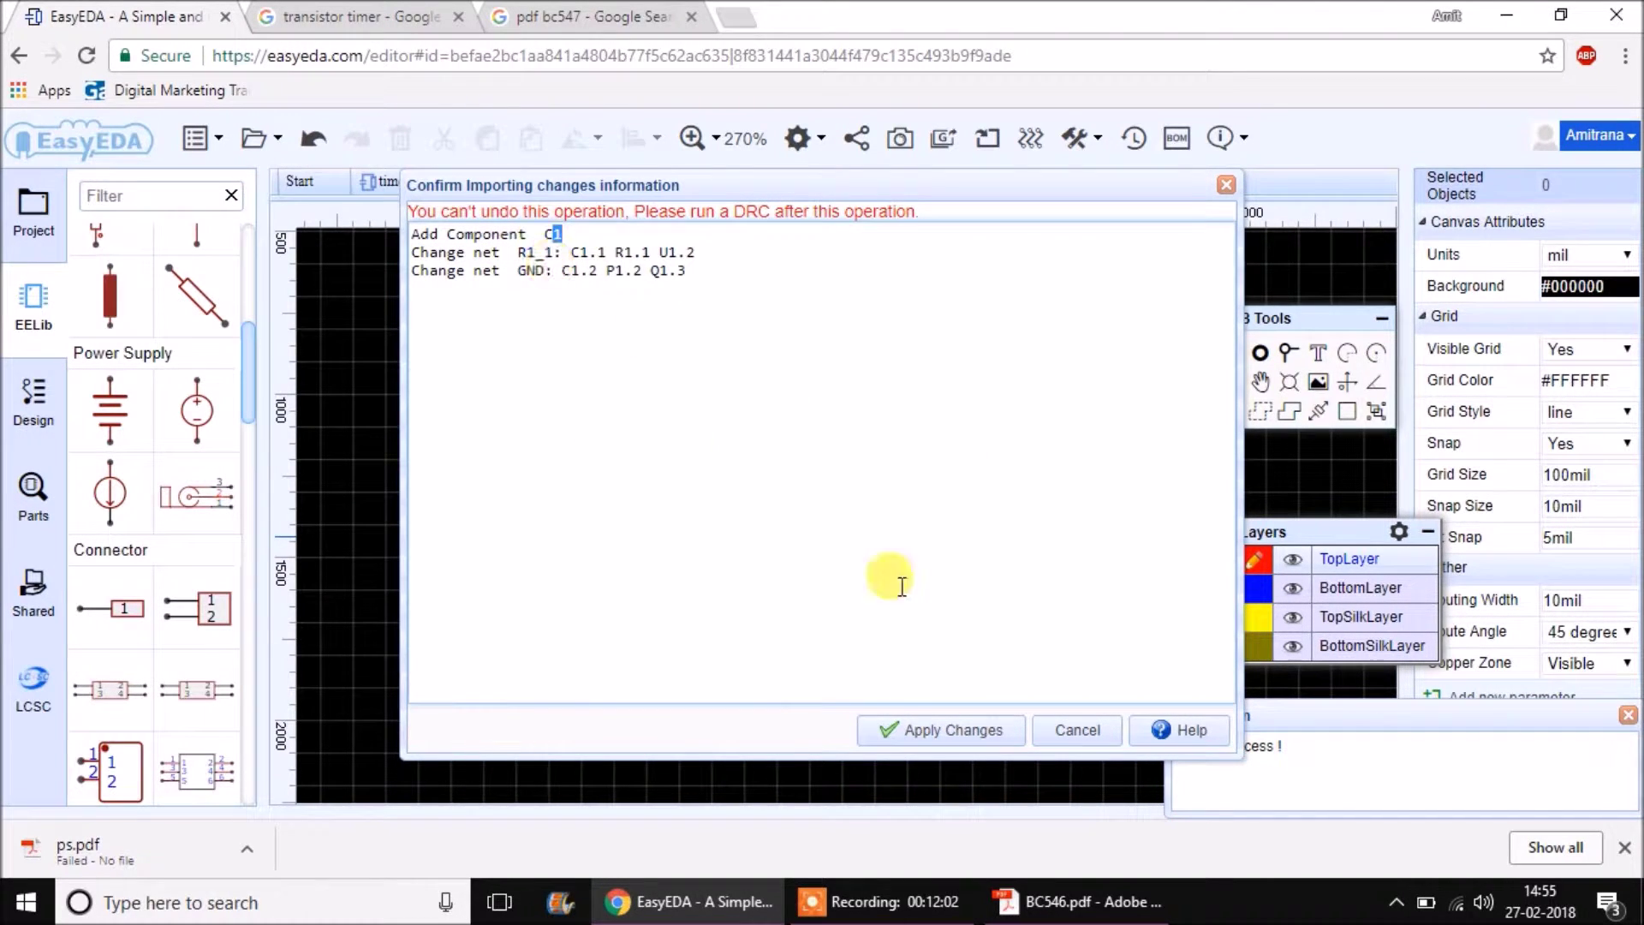
pyautogui.click(925, 730)
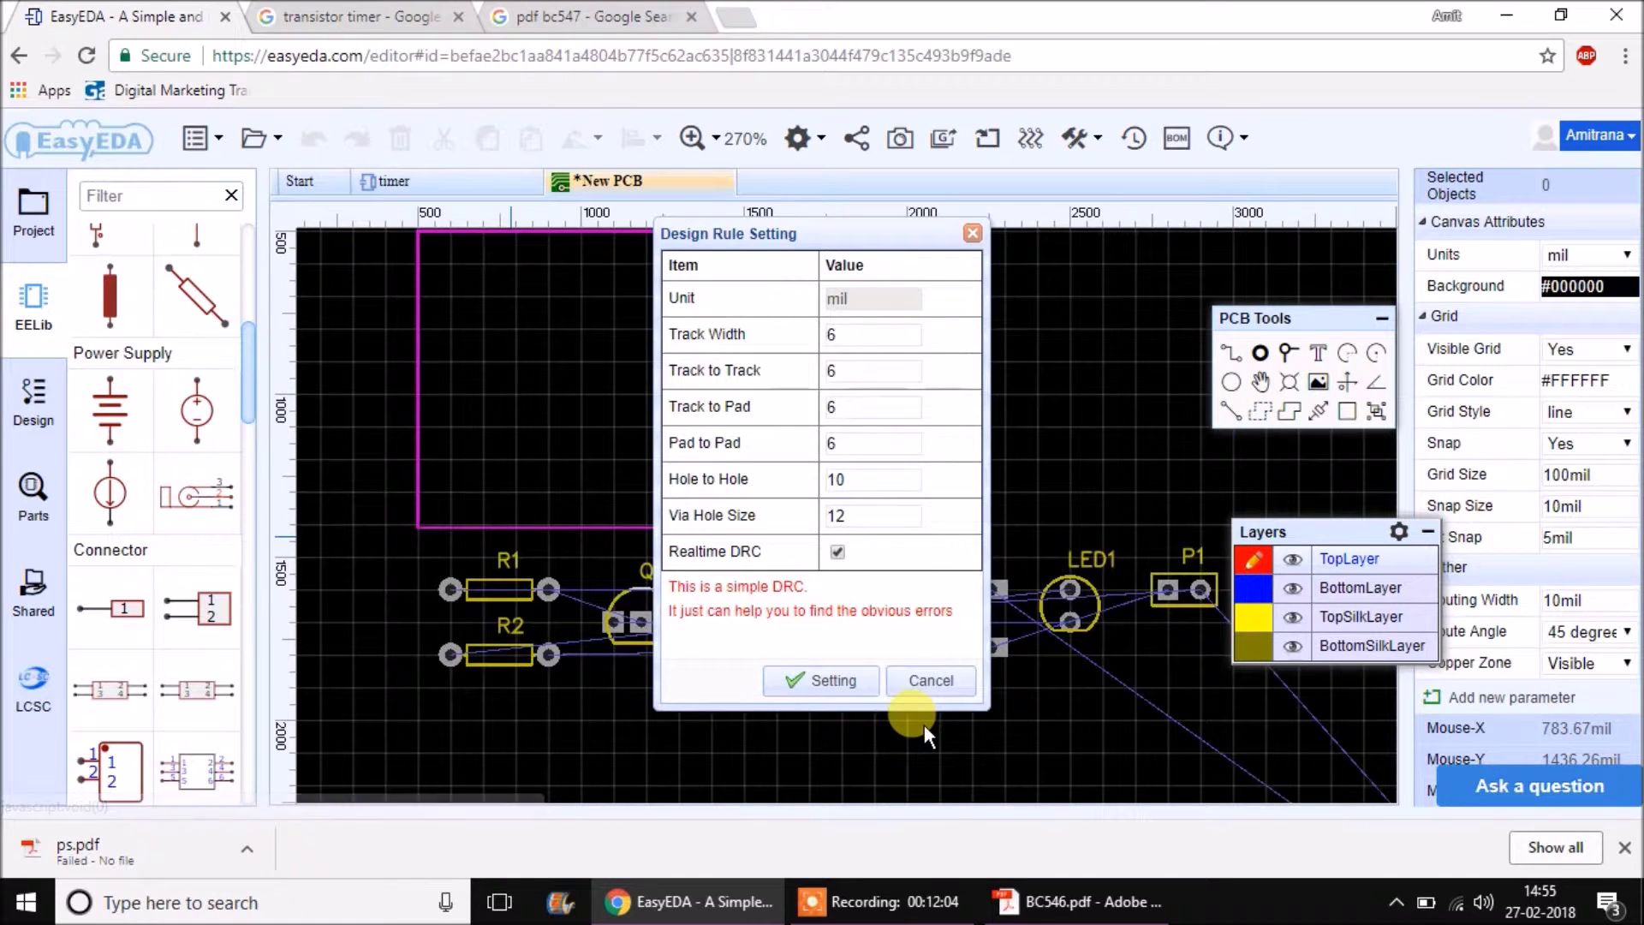
# Close the Design Rule Setting dialog and drag C1 inside the magenta board outline.
pyautogui.click(972, 233)
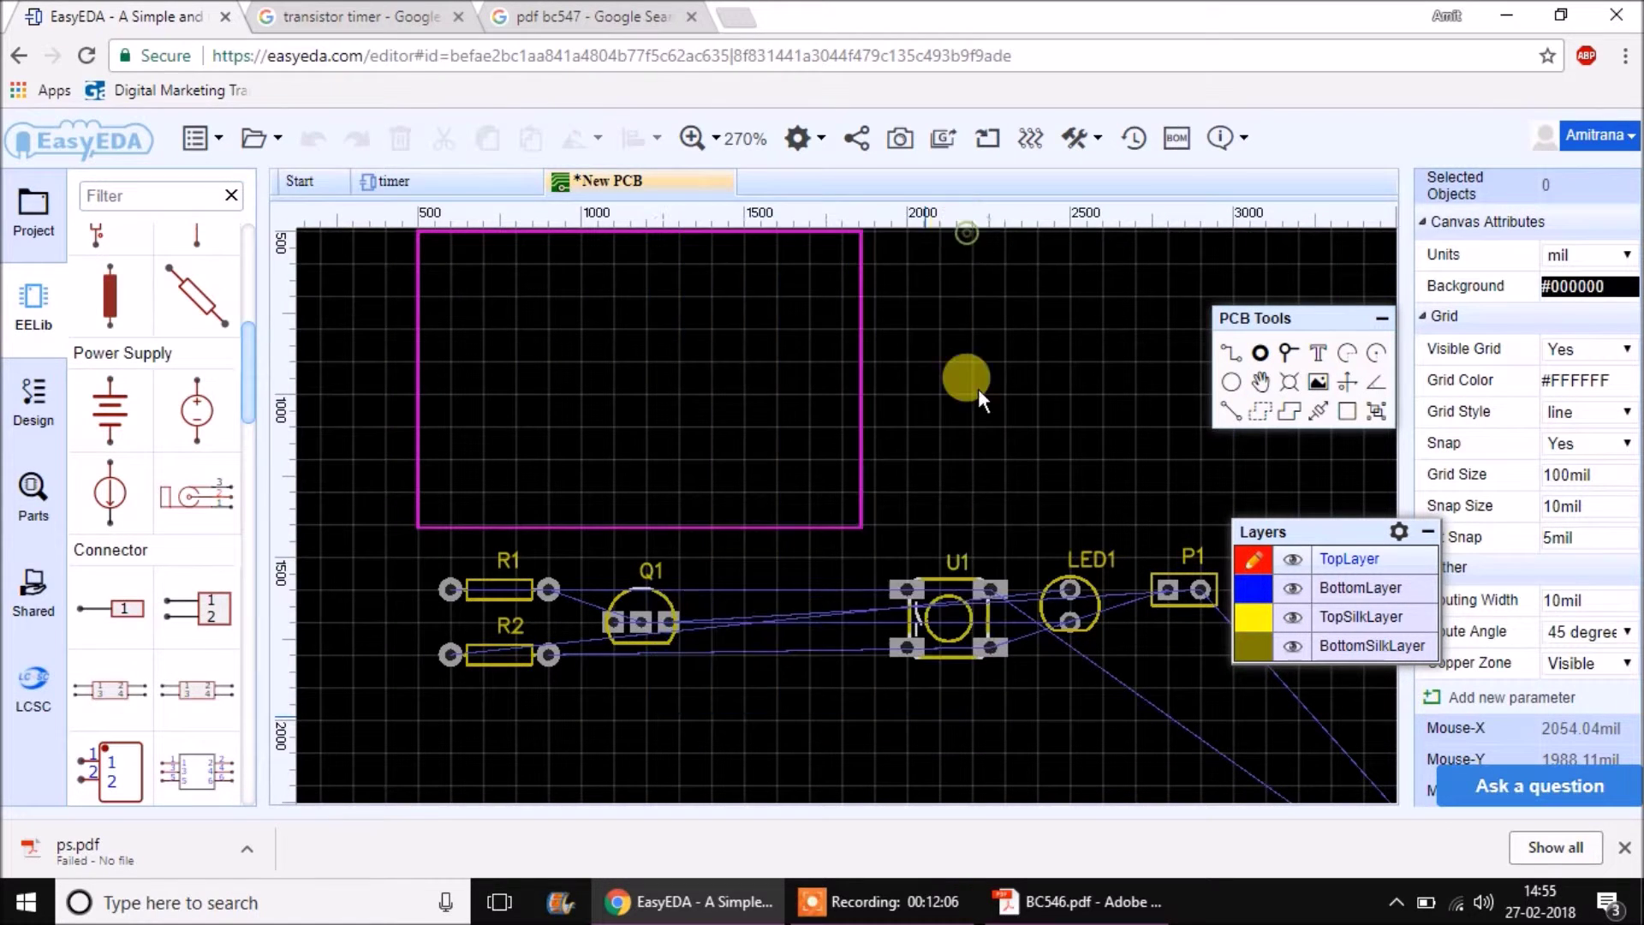
pyautogui.scroll(-3, 1011, 556)
pyautogui.moveTo(1257, 732); pyautogui.dragTo(786, 441)
pyautogui.scroll(2, 835, 518)
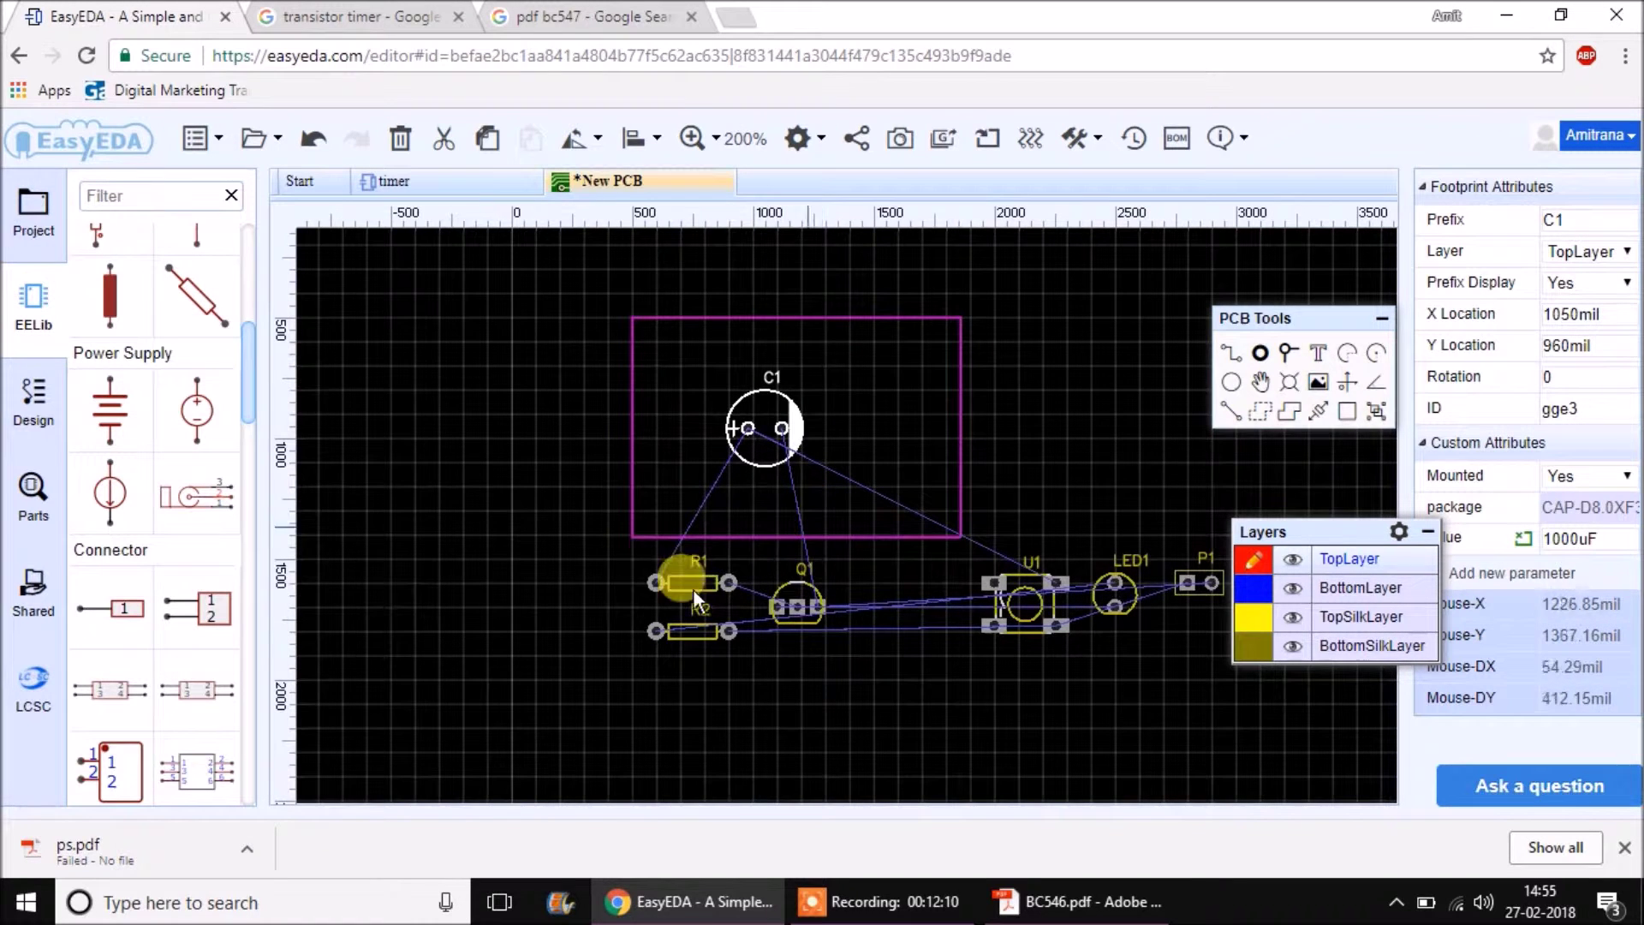
# Review the whole timer schematic in its tab.
pyautogui.click(449, 181)
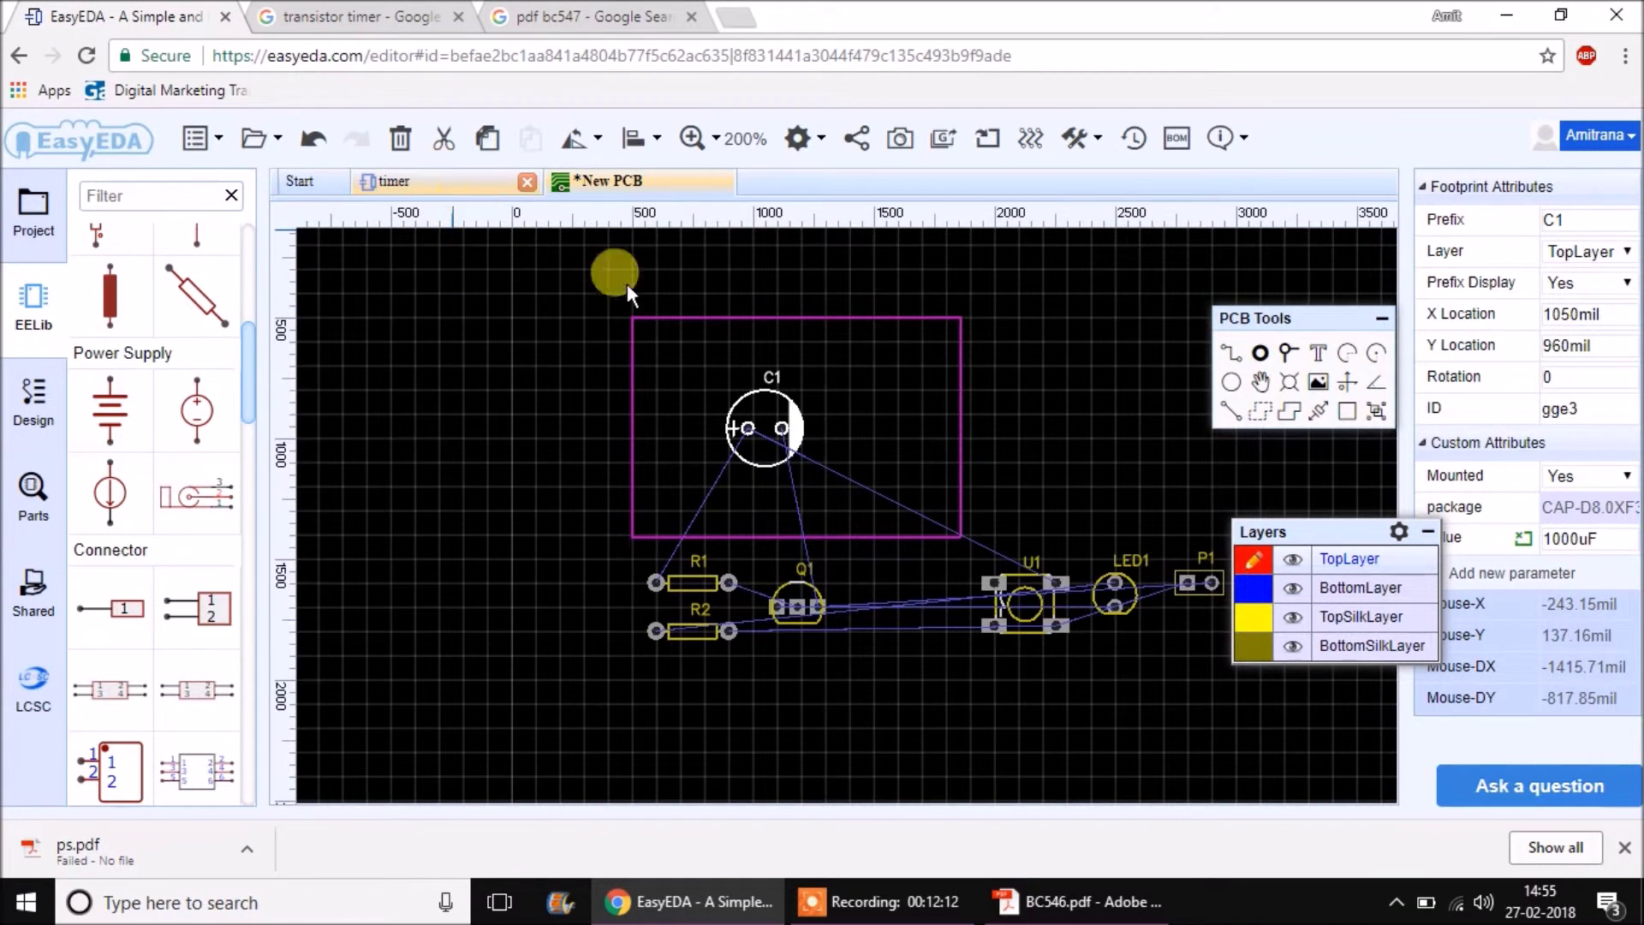
pyautogui.scroll(-2, 925, 438)
pyautogui.moveTo(917, 356); pyautogui.dragTo(898, 489, button='right')
pyautogui.scroll(2, 898, 524)
pyautogui.scroll(-2, 848, 479)
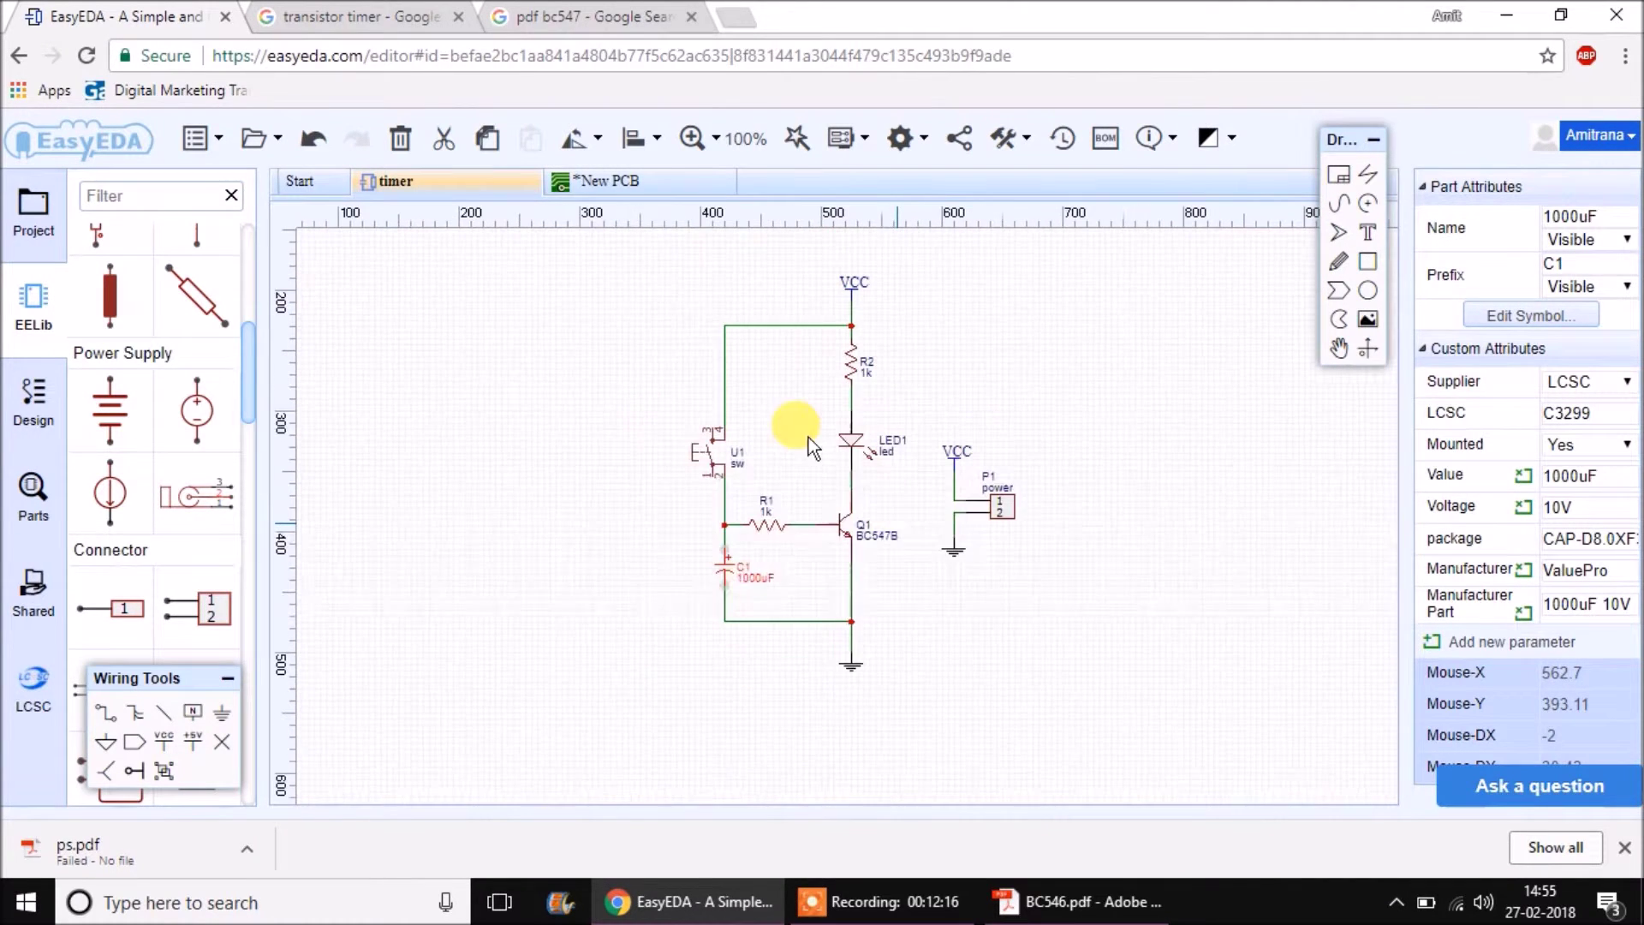
# Move connector P1 into the board near C1, rotated to 270°.
pyautogui.click(639, 181)
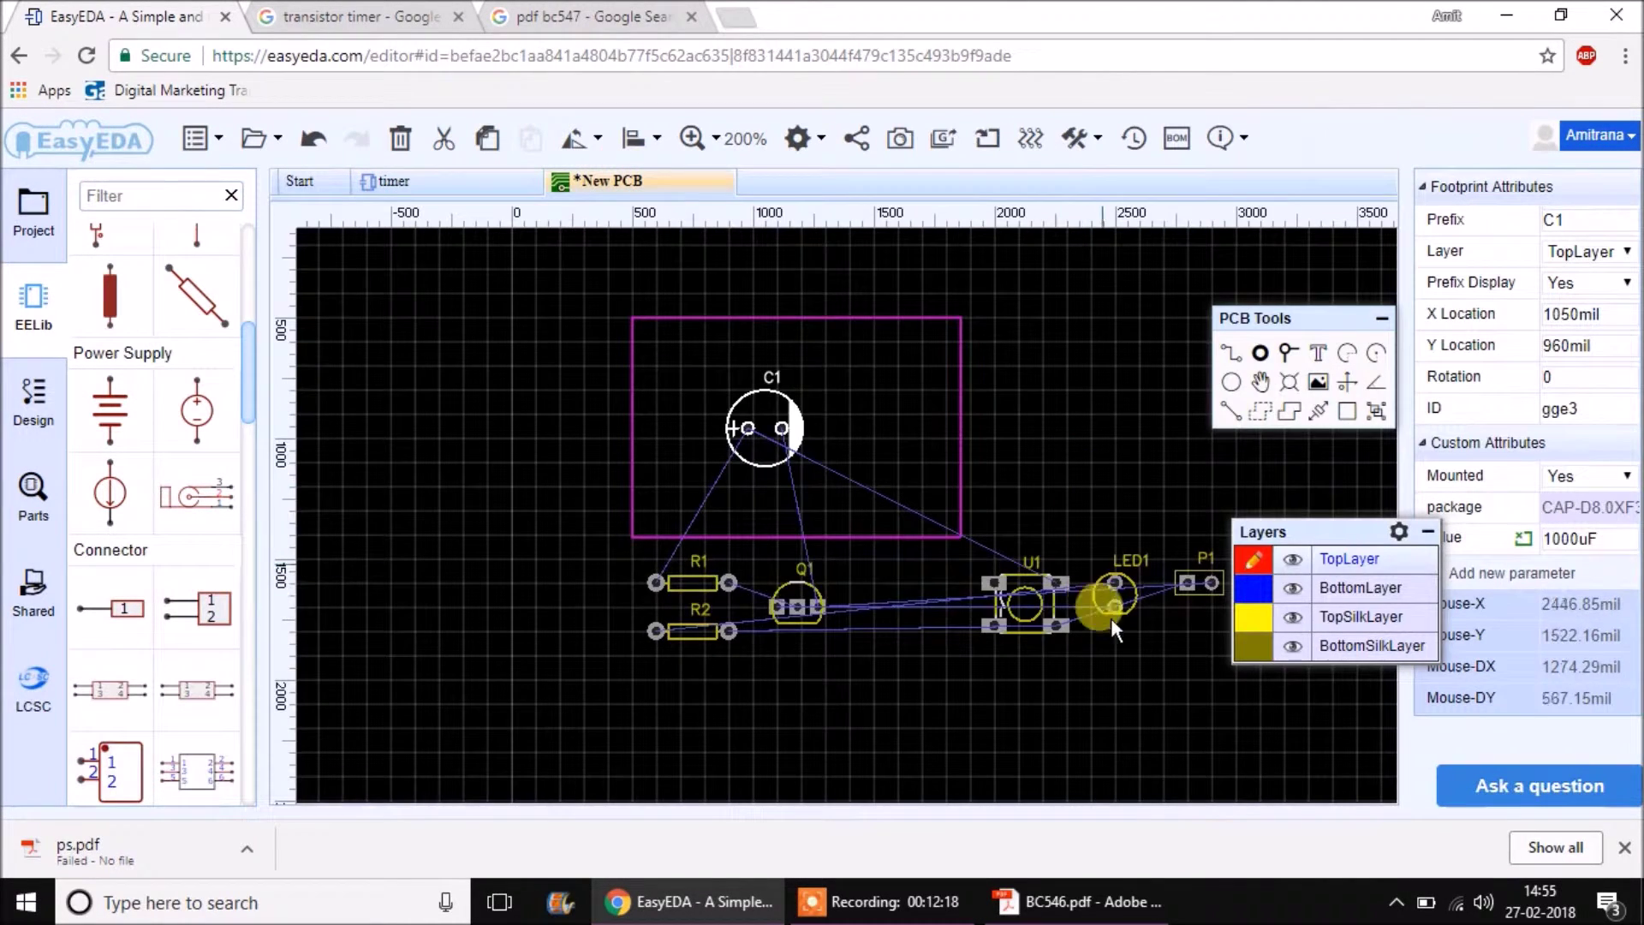
pyautogui.moveTo(1186, 590); pyautogui.dragTo(932, 453)
pyautogui.press('space')
pyautogui.press('space')
pyautogui.press('space')
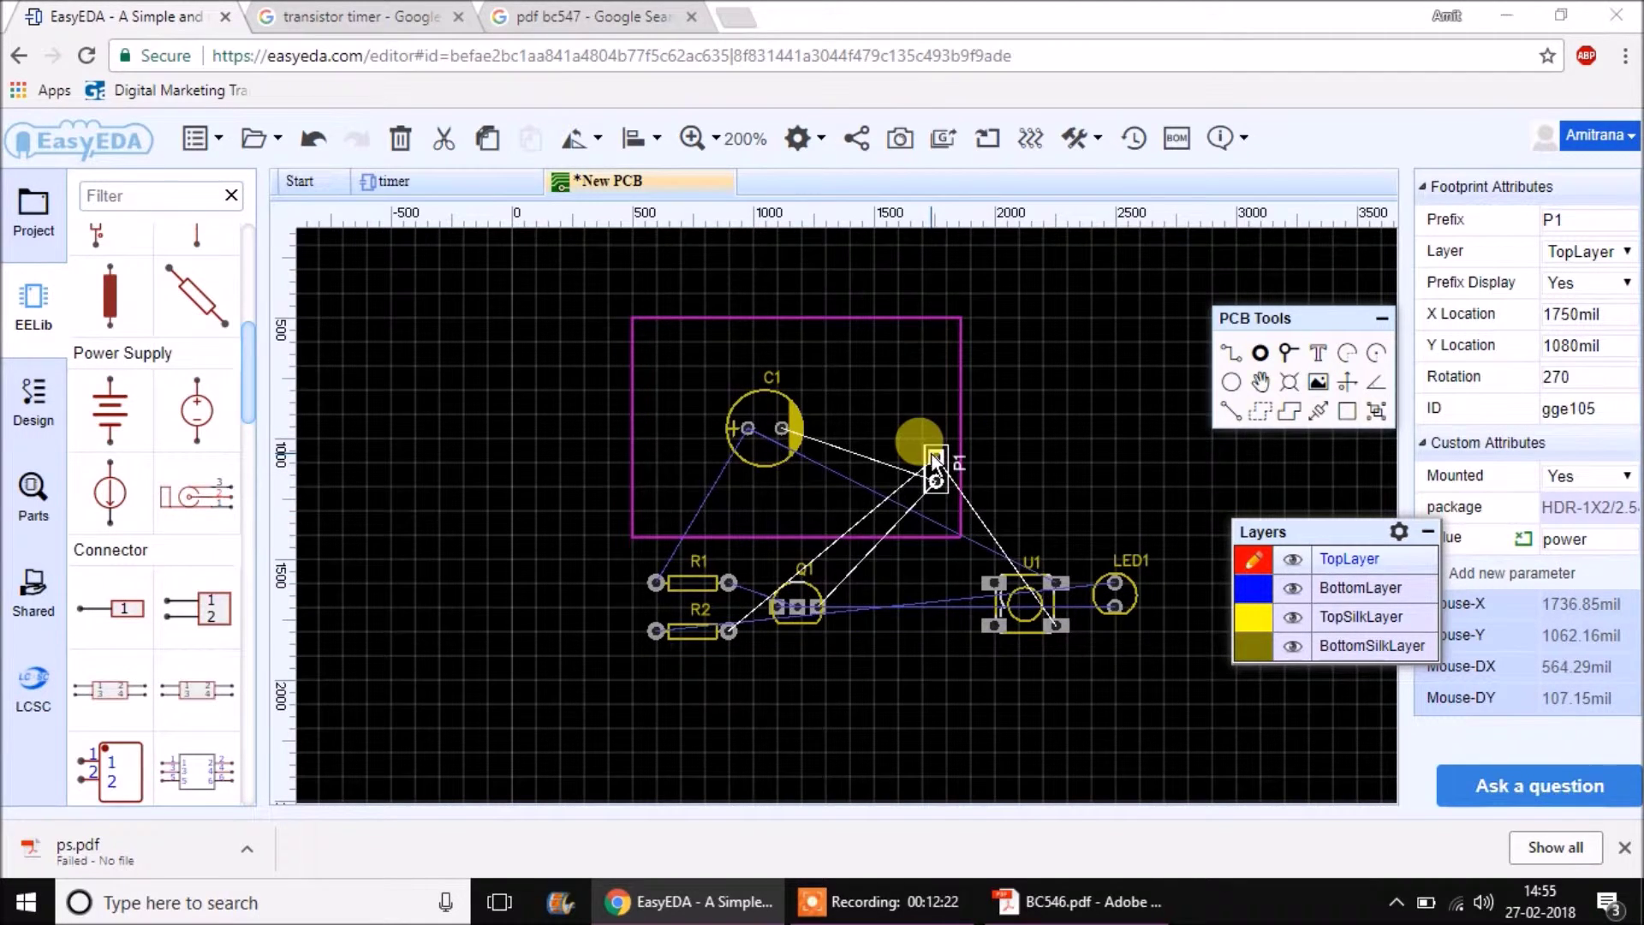
pyautogui.hotkey('alt', 'Tab')
pyautogui.hotkey('alt', 'Tab')
pyautogui.moveTo(879, 433); pyautogui.dragTo(930, 442)
pyautogui.click(931, 442)
pyautogui.press('space')
# Move transistor Q1 into the board beside C1, rotated to 270°.
pyautogui.moveTo(800, 555); pyautogui.dragTo(827, 466)
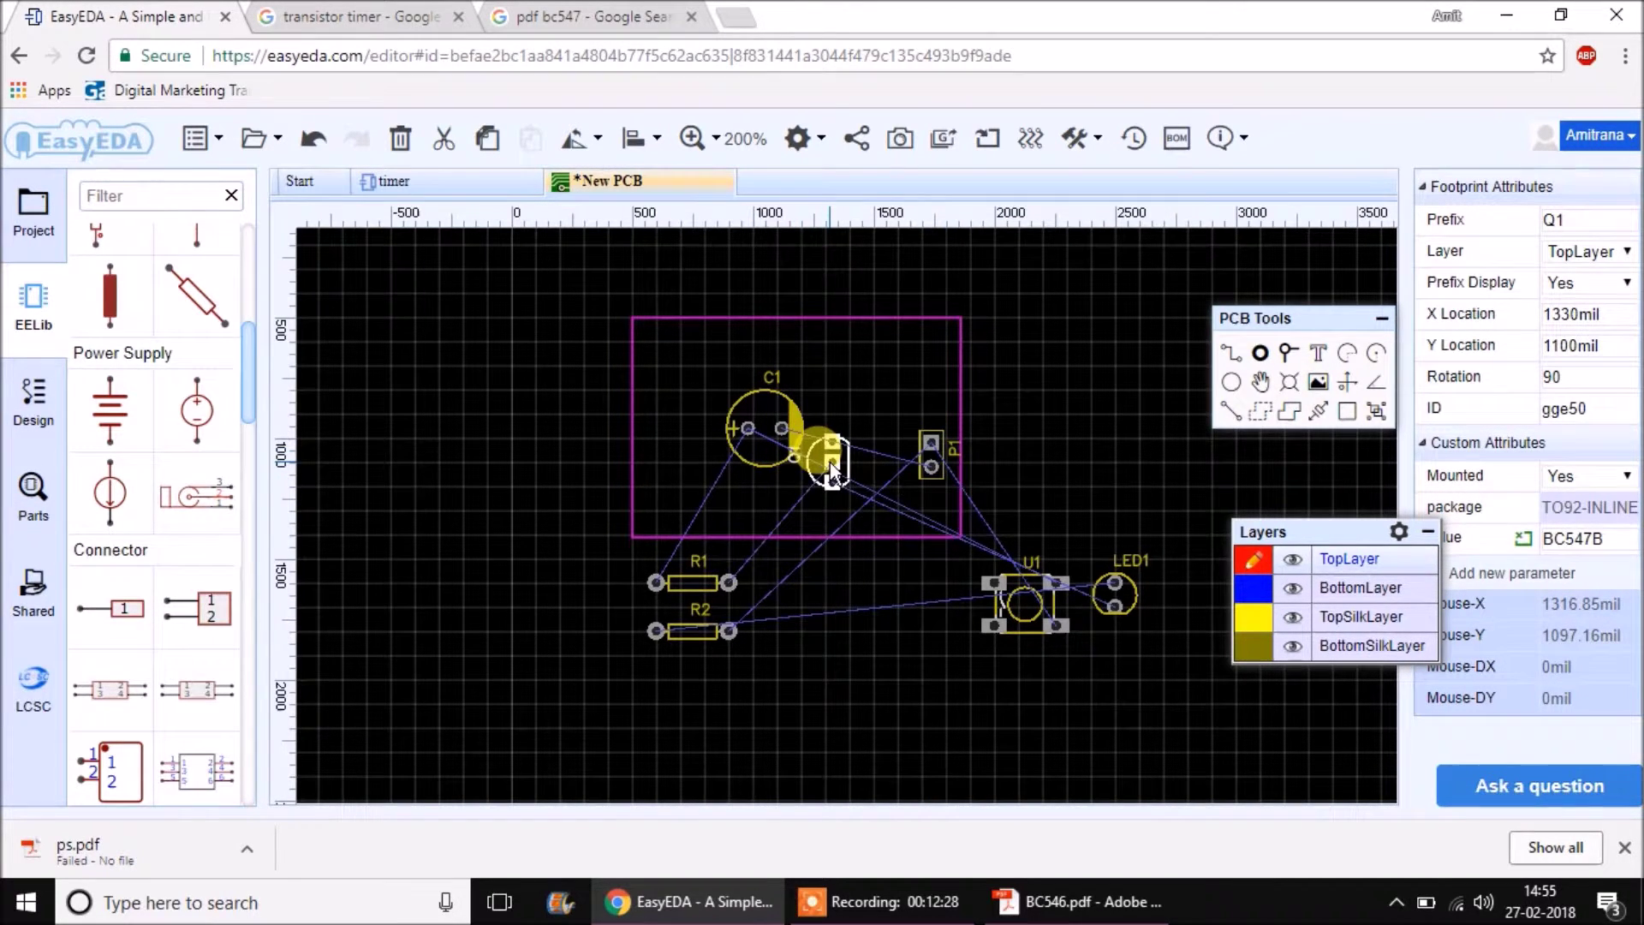
pyautogui.click(788, 496)
pyautogui.scroll(2, 809, 479)
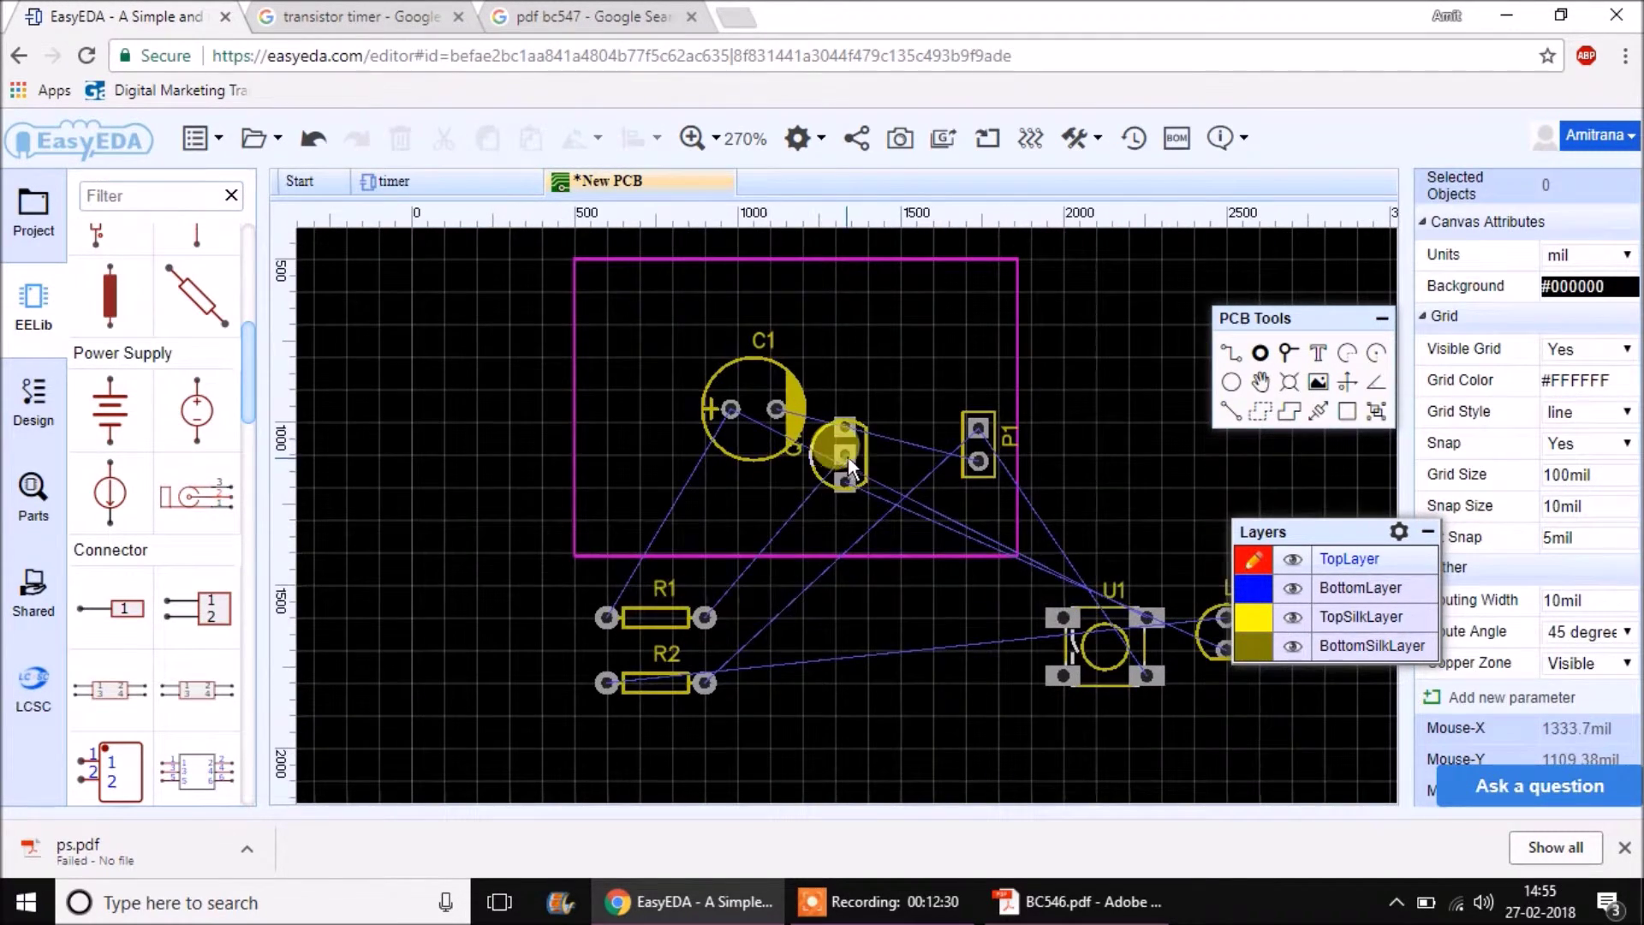
pyautogui.moveTo(841, 460); pyautogui.dragTo(848, 449)
pyautogui.press('space')
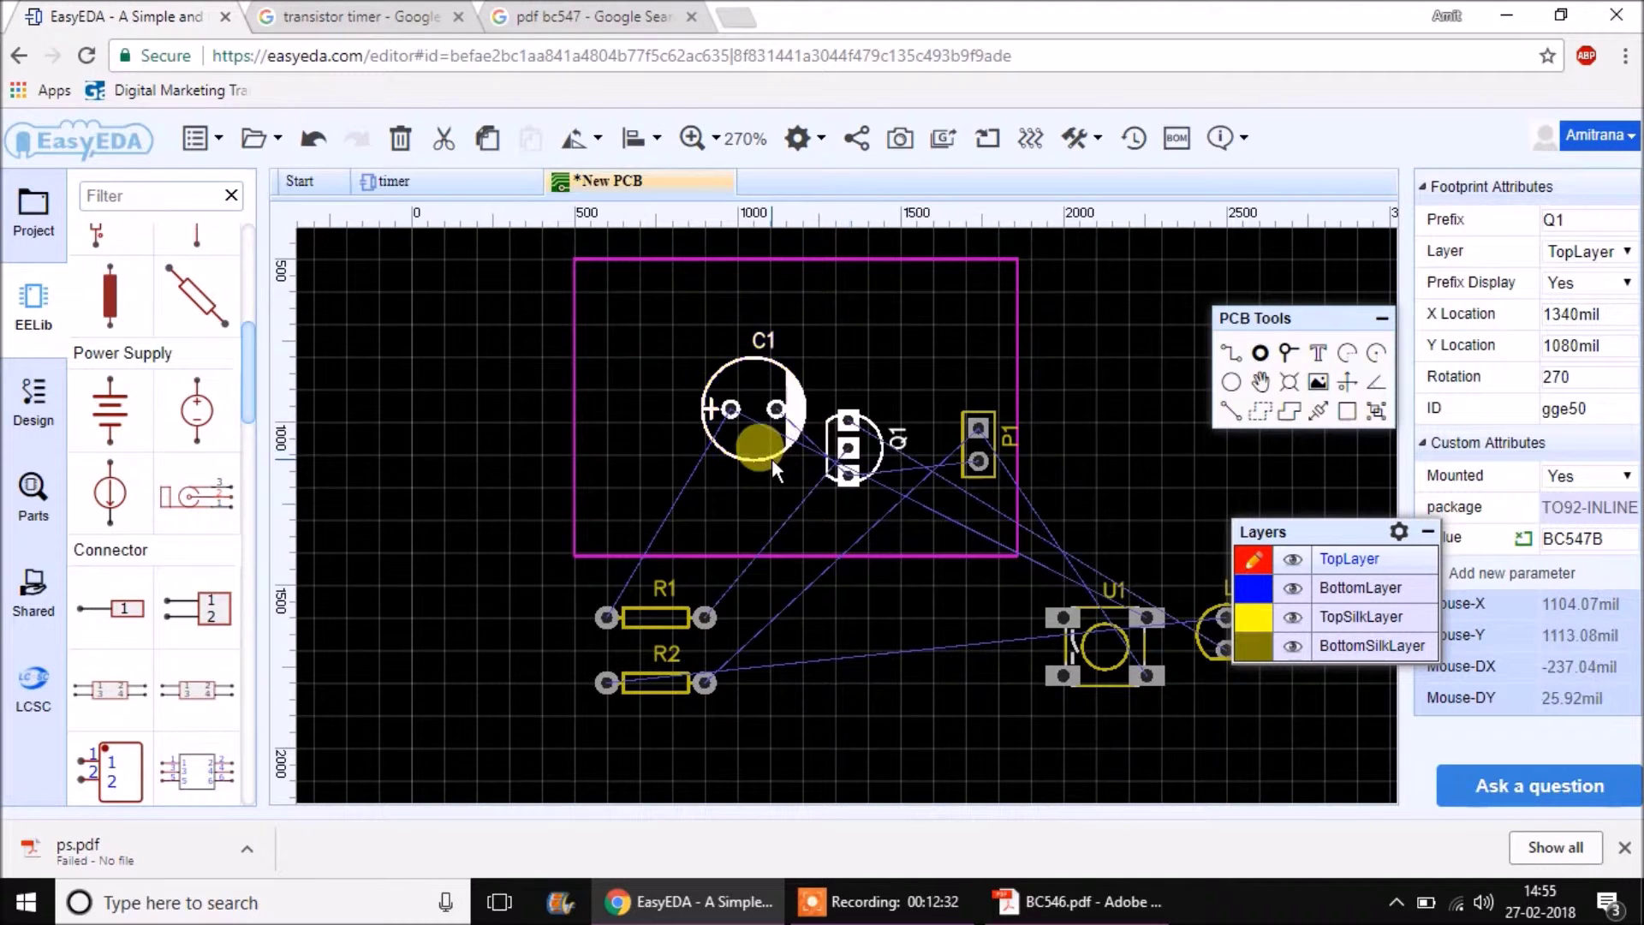
# Shift C1 down-left rotated to 270° and drag switch U1 toward the board's upper left.
pyautogui.moveTo(754, 428); pyautogui.dragTo(726, 535)
pyautogui.press('space')
pyautogui.press('space')
pyautogui.press('space')
pyautogui.moveTo(1129, 660); pyautogui.dragTo(767, 377)
pyautogui.press('space')
pyautogui.press('space')
pyautogui.press('space')
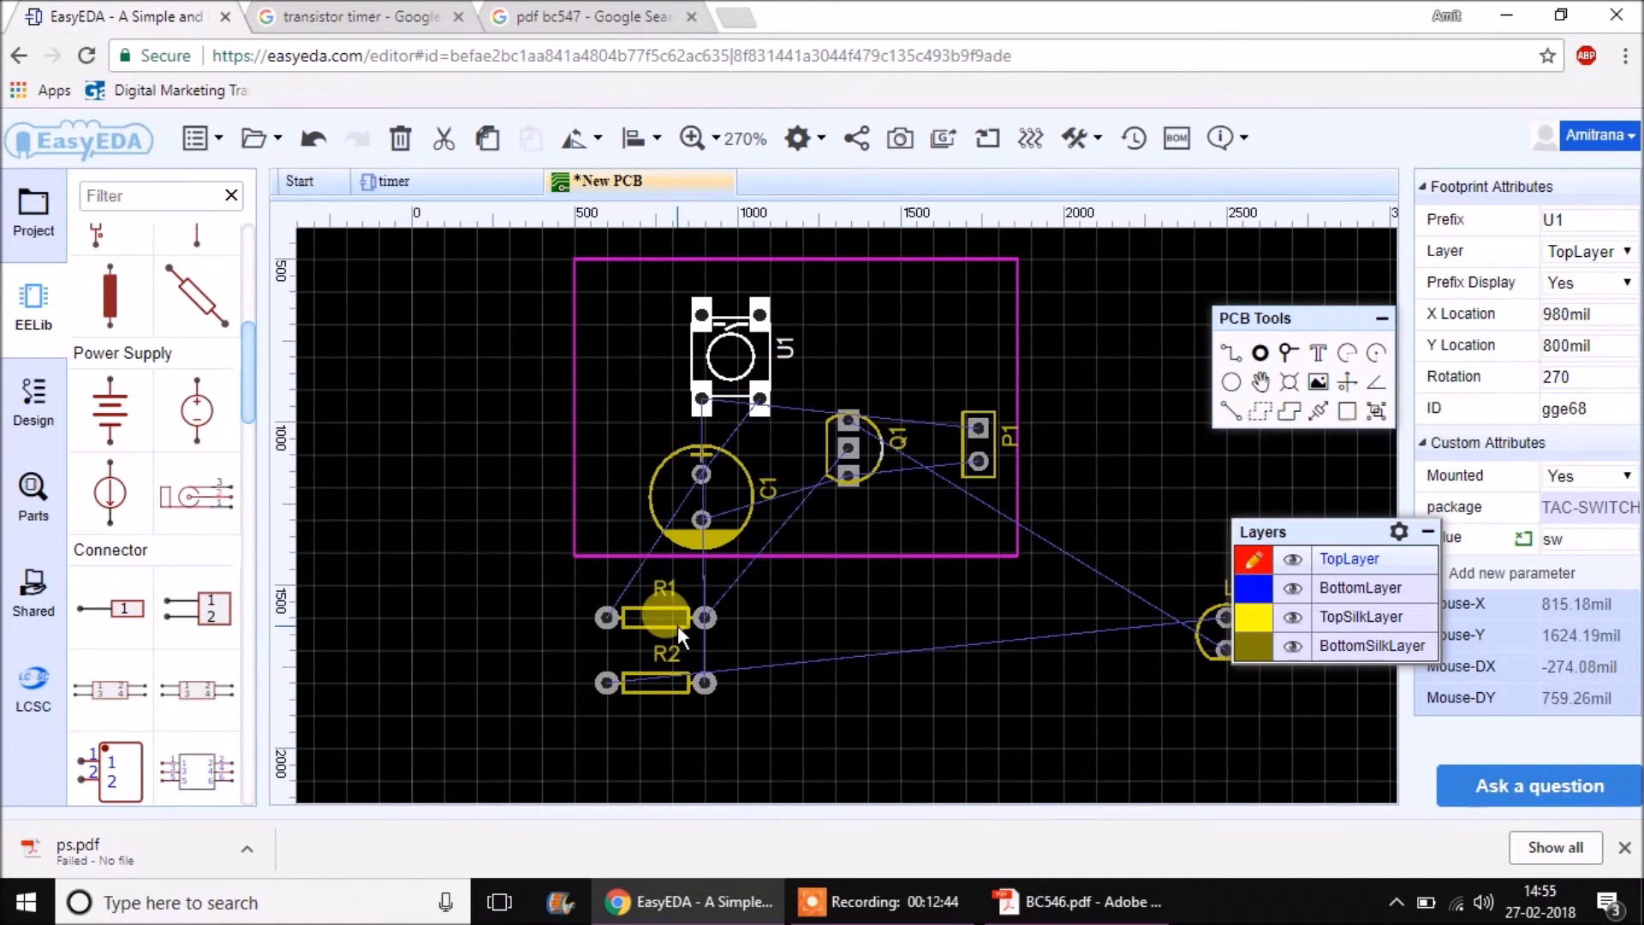
# Drop U1, place R1 next to Q1, shift C1 left, and settle U1 at the top left.
pyautogui.click(728, 583)
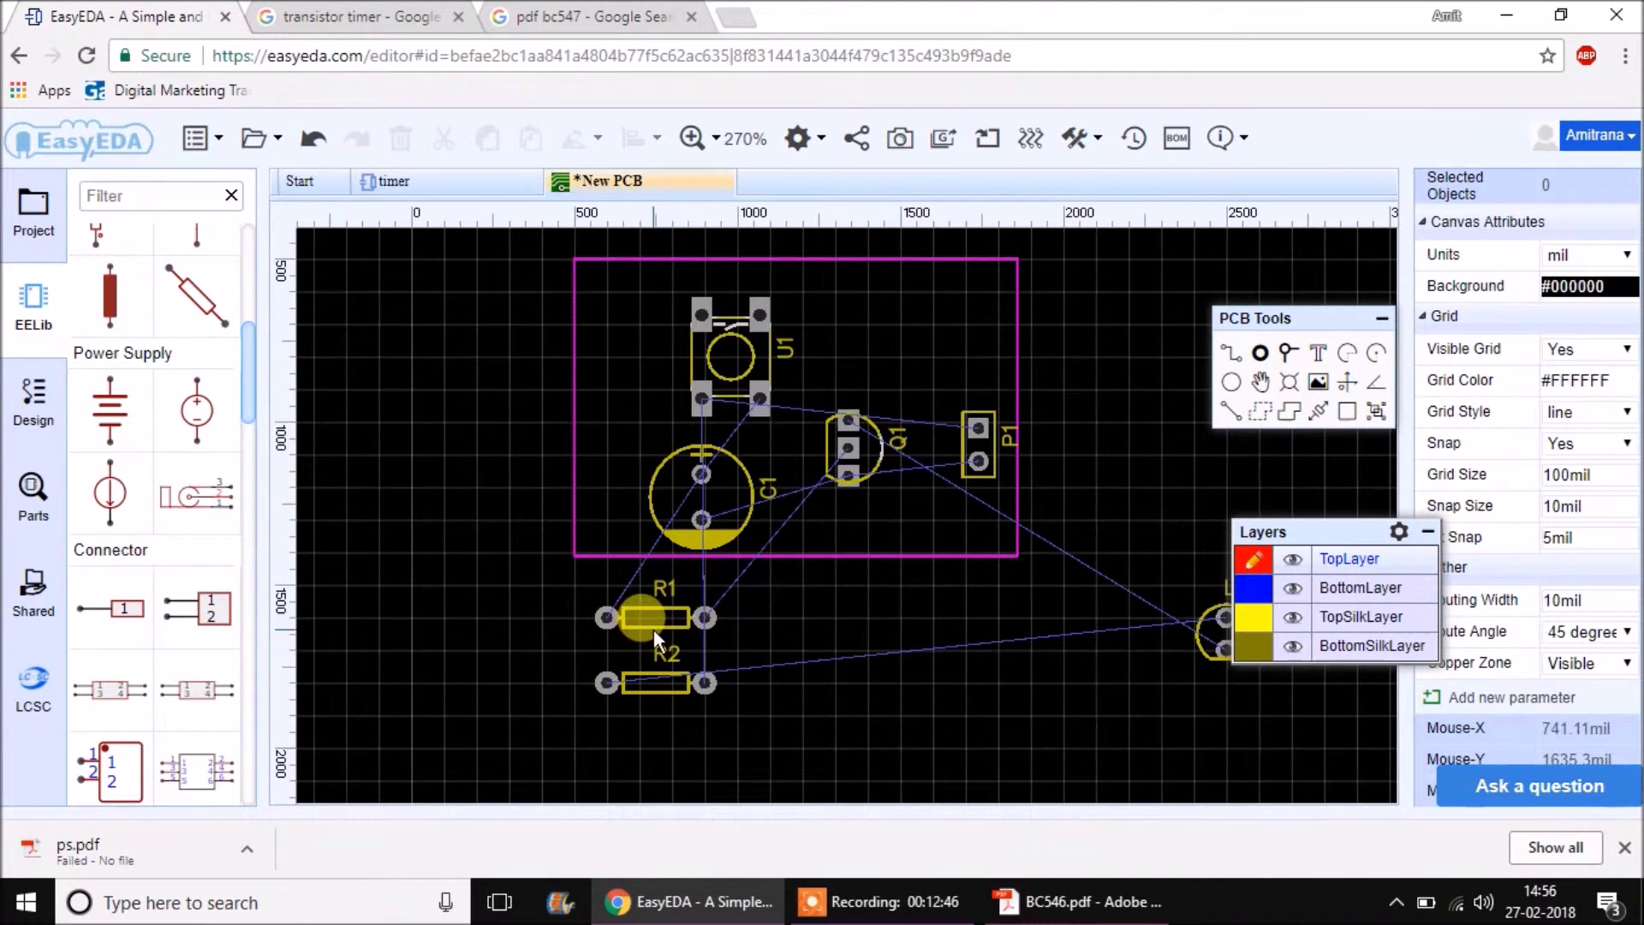
pyautogui.moveTo(654, 623); pyautogui.dragTo(818, 506)
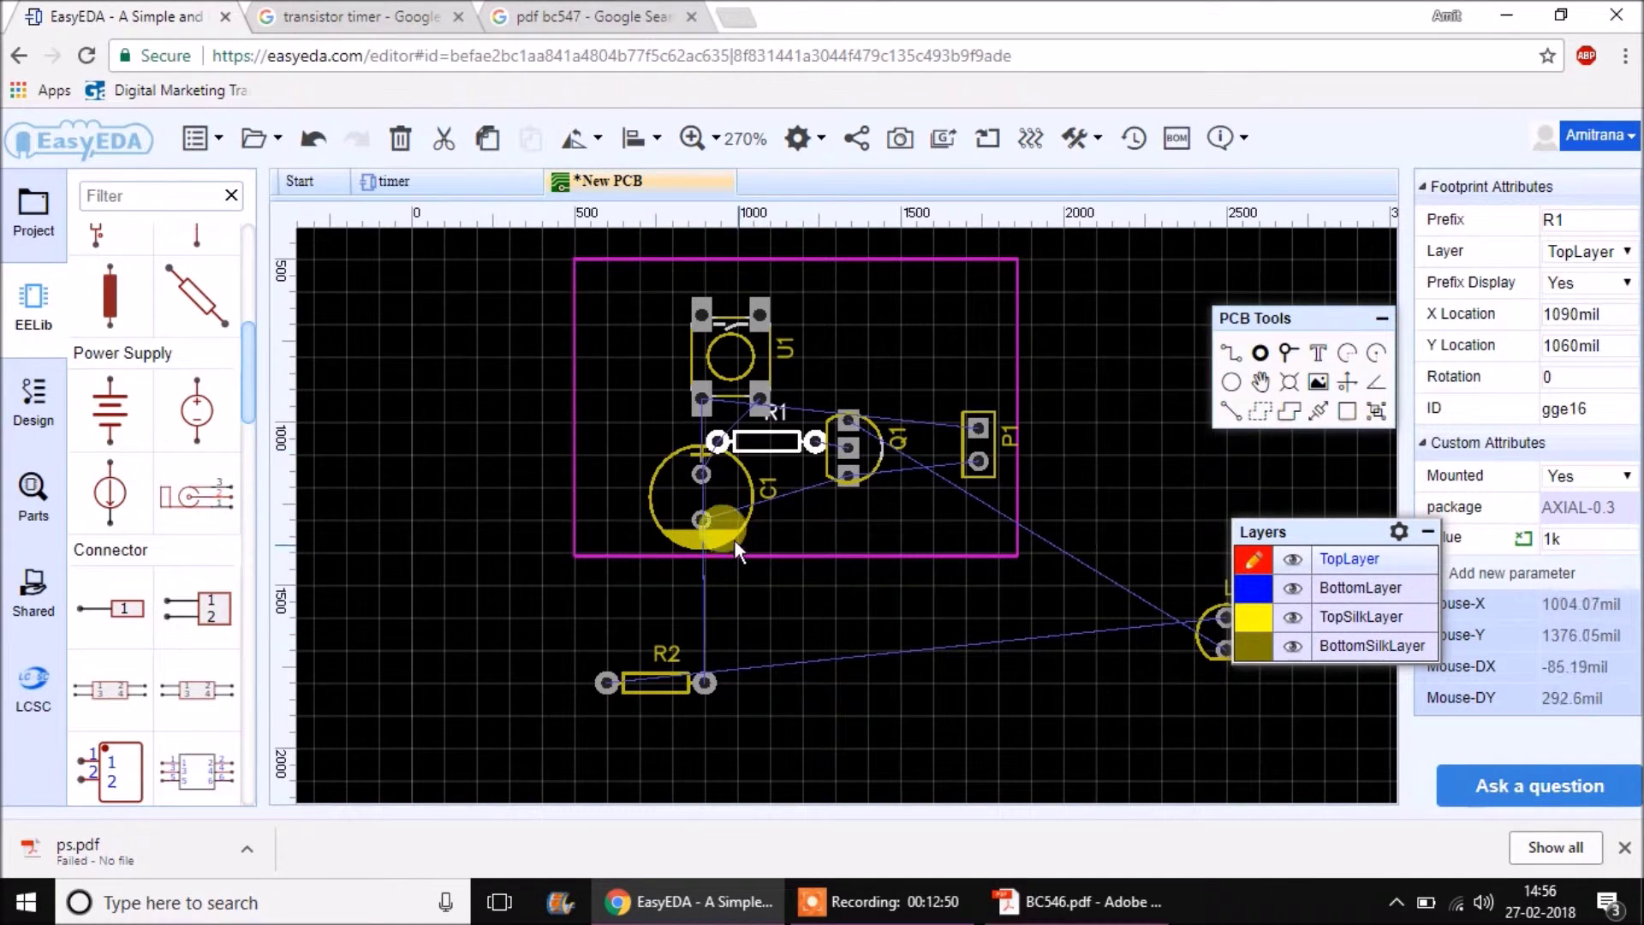
pyautogui.moveTo(730, 537); pyautogui.dragTo(661, 538)
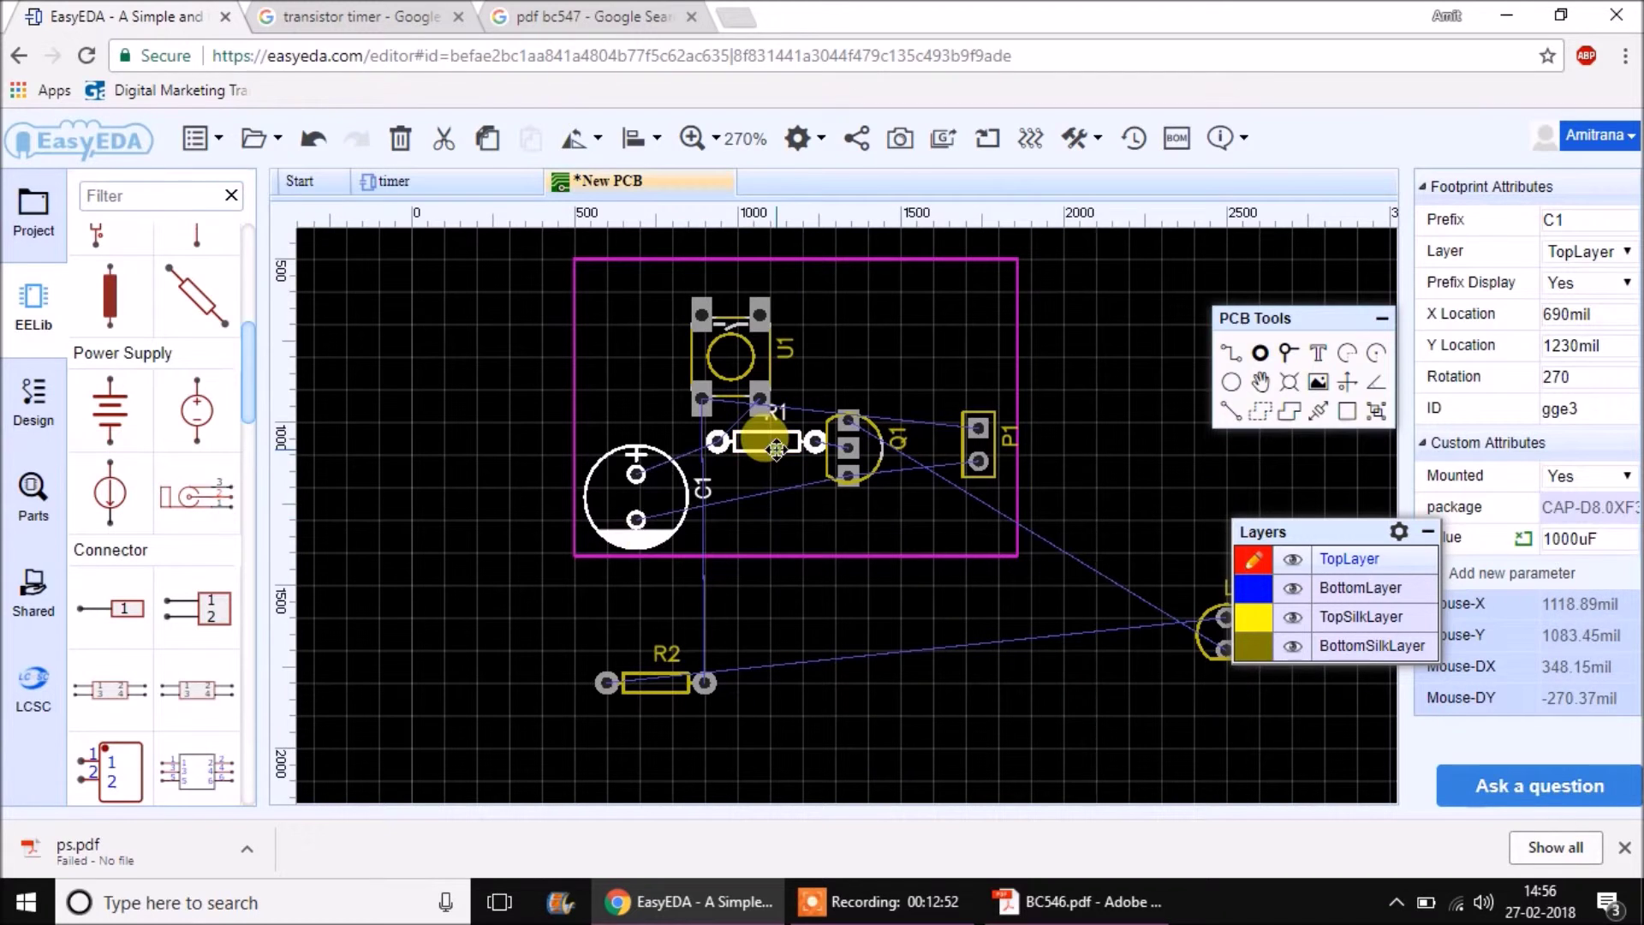
pyautogui.moveTo(776, 449); pyautogui.dragTo(773, 457)
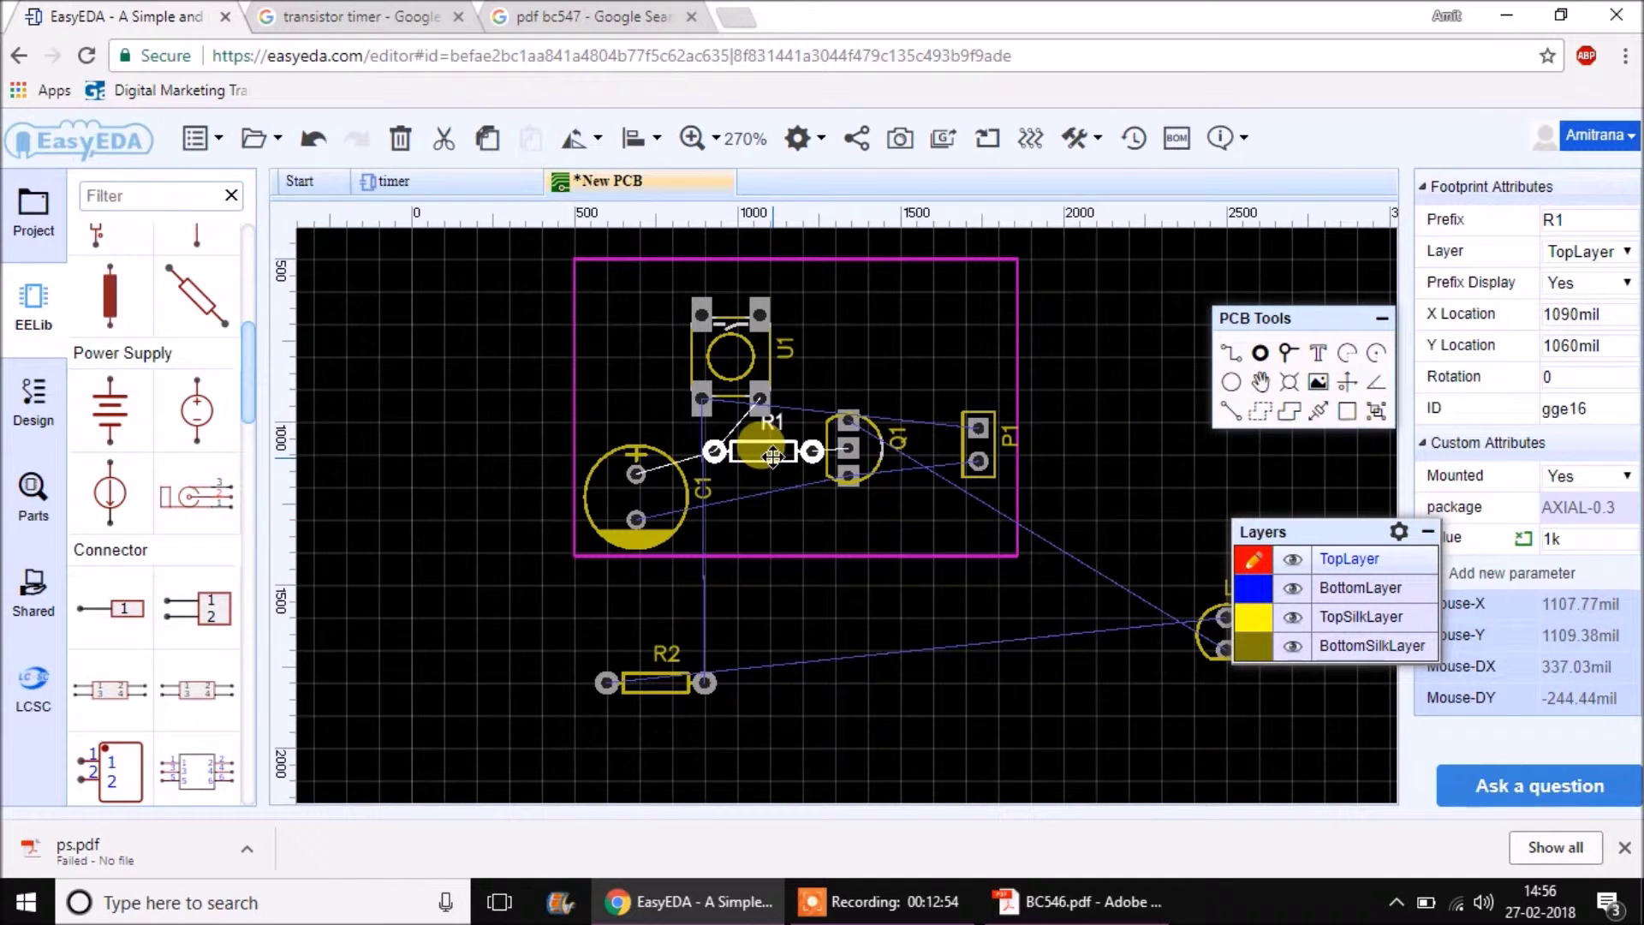
pyautogui.click(760, 394)
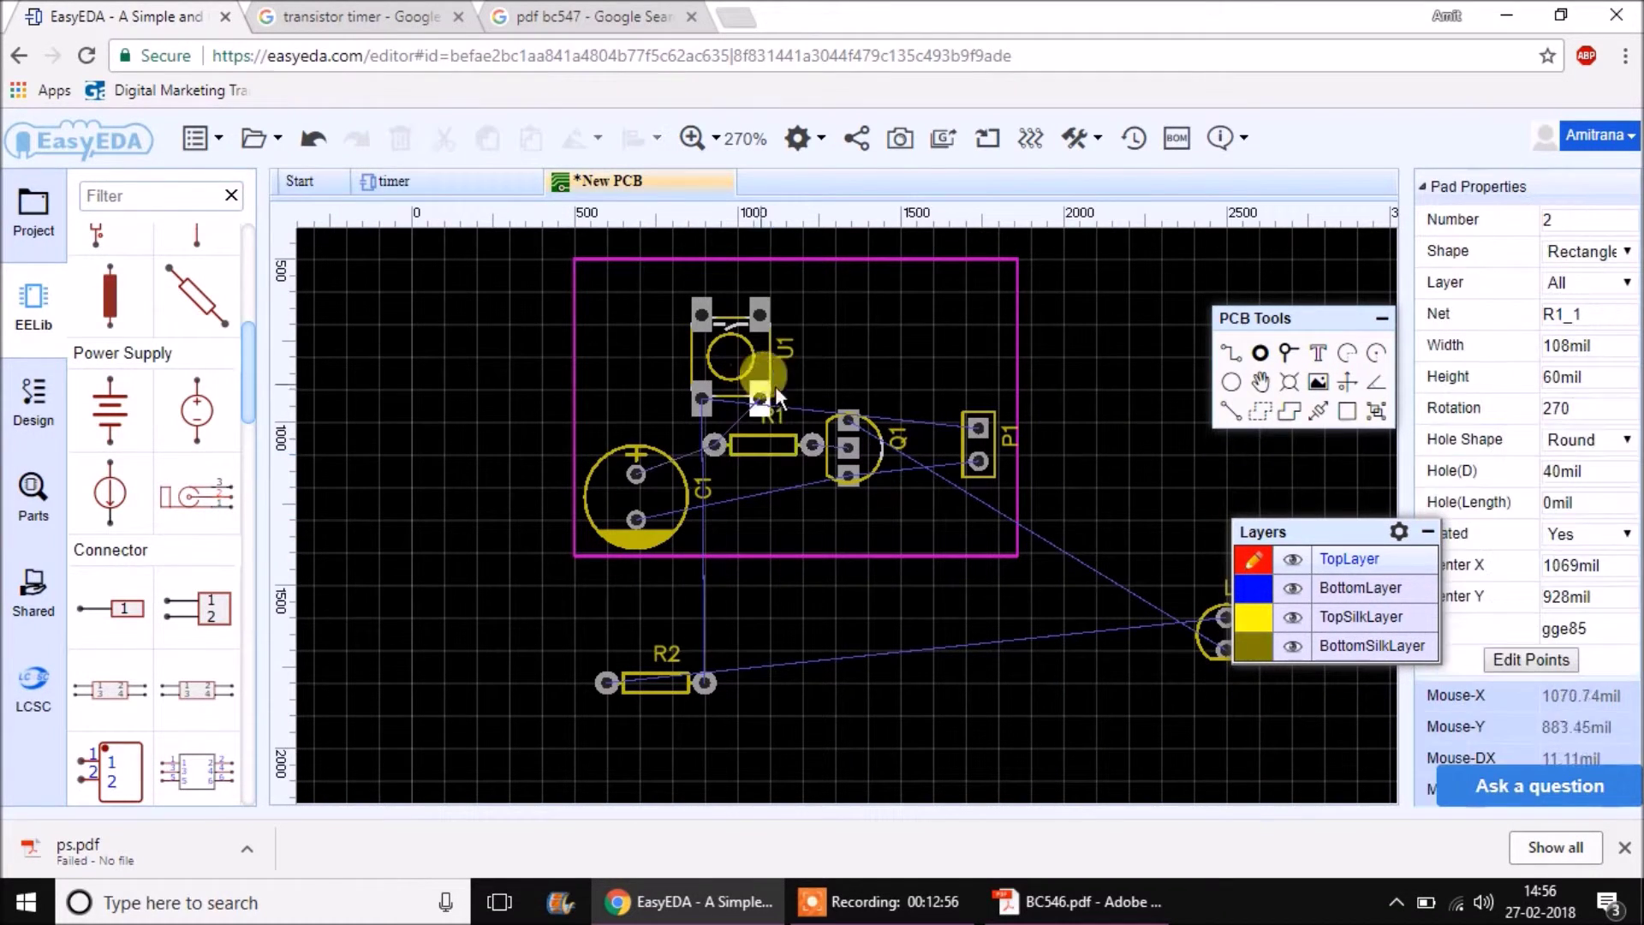
pyautogui.click(772, 358)
pyautogui.moveTo(773, 358); pyautogui.dragTo(685, 343)
pyautogui.click(1154, 696)
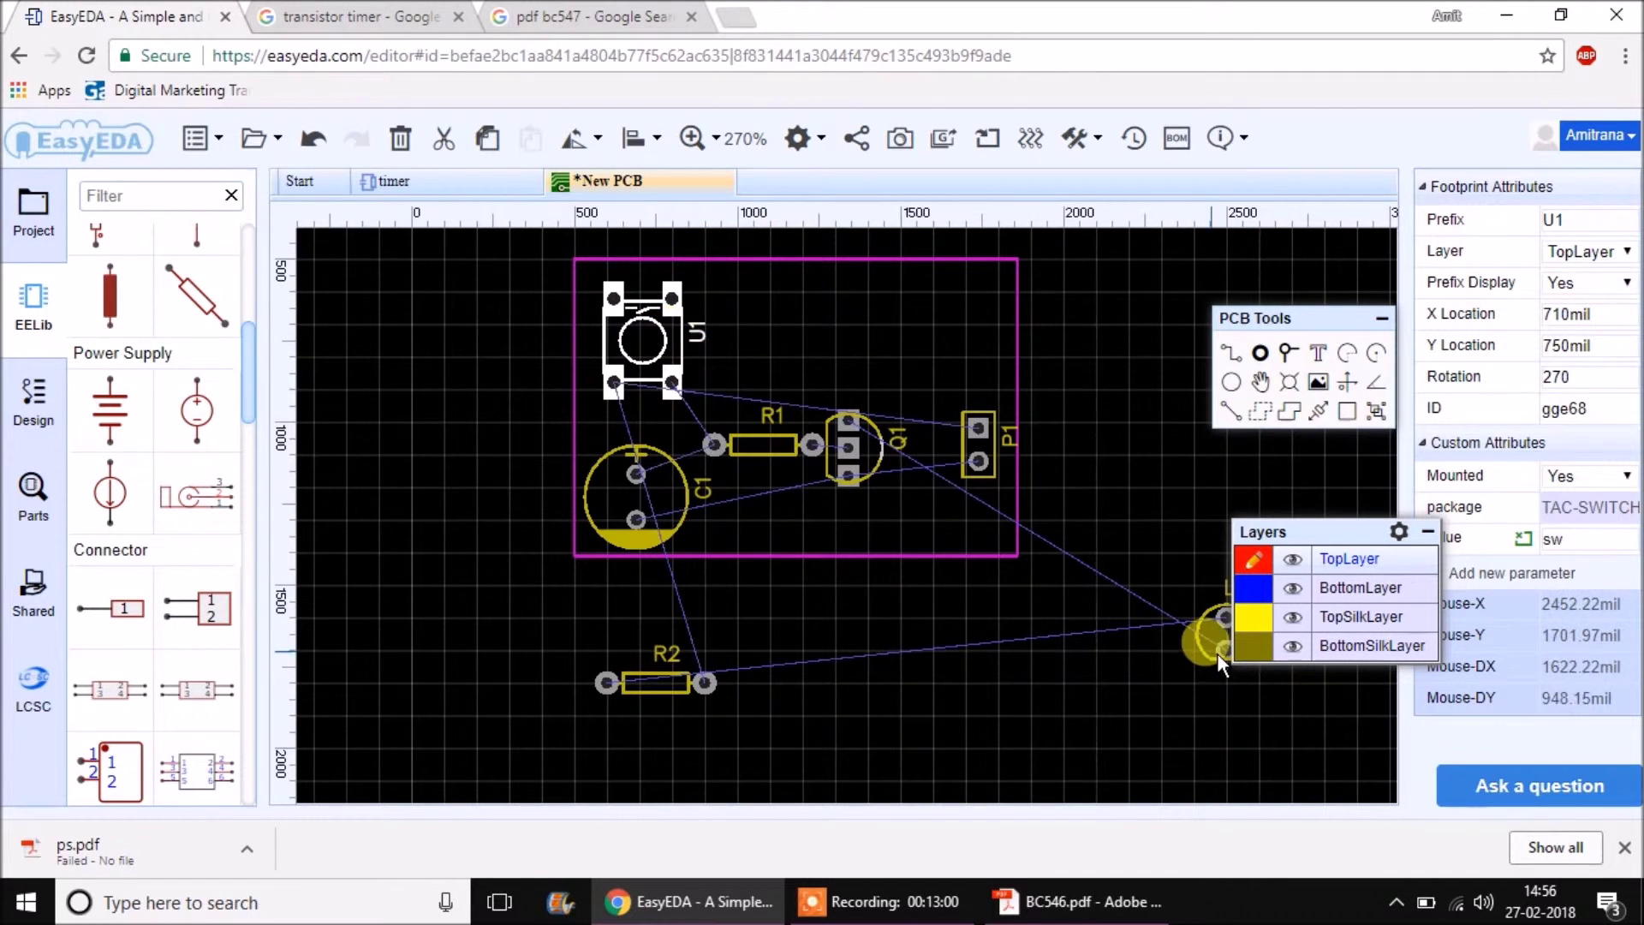
# Place LED1 above Q1 at 270° and R2 at the top beside U1 at 180°.
pyautogui.moveTo(1216, 653); pyautogui.dragTo(876, 412)
pyautogui.press('space')
pyautogui.press('space')
pyautogui.press('space')
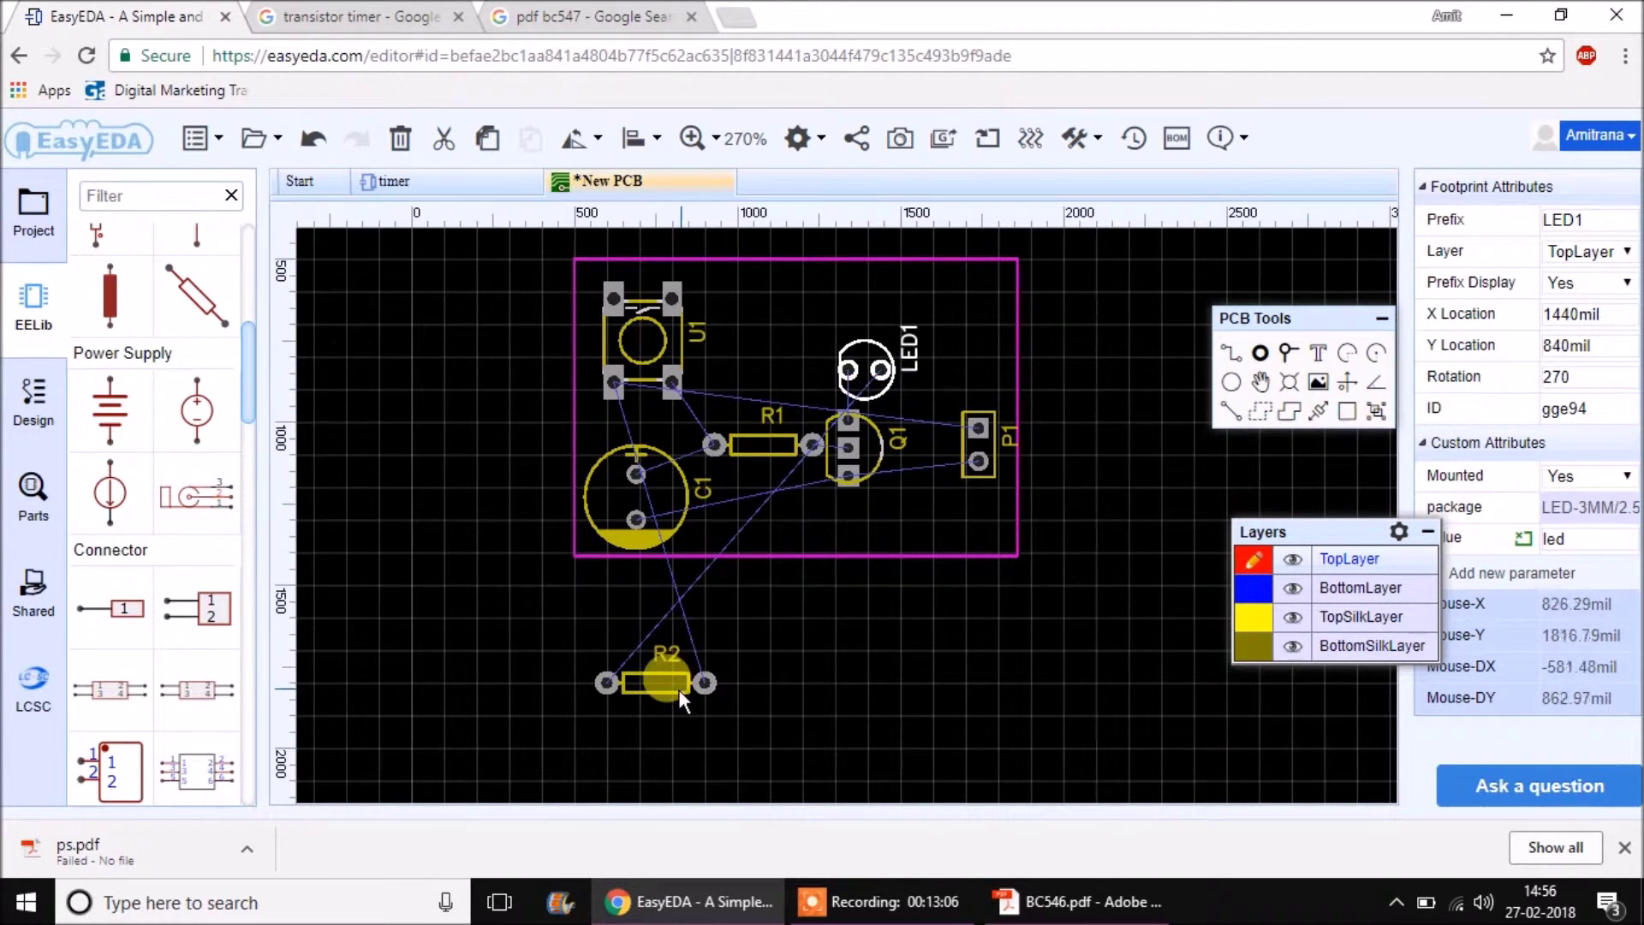
pyautogui.moveTo(681, 692); pyautogui.dragTo(804, 320)
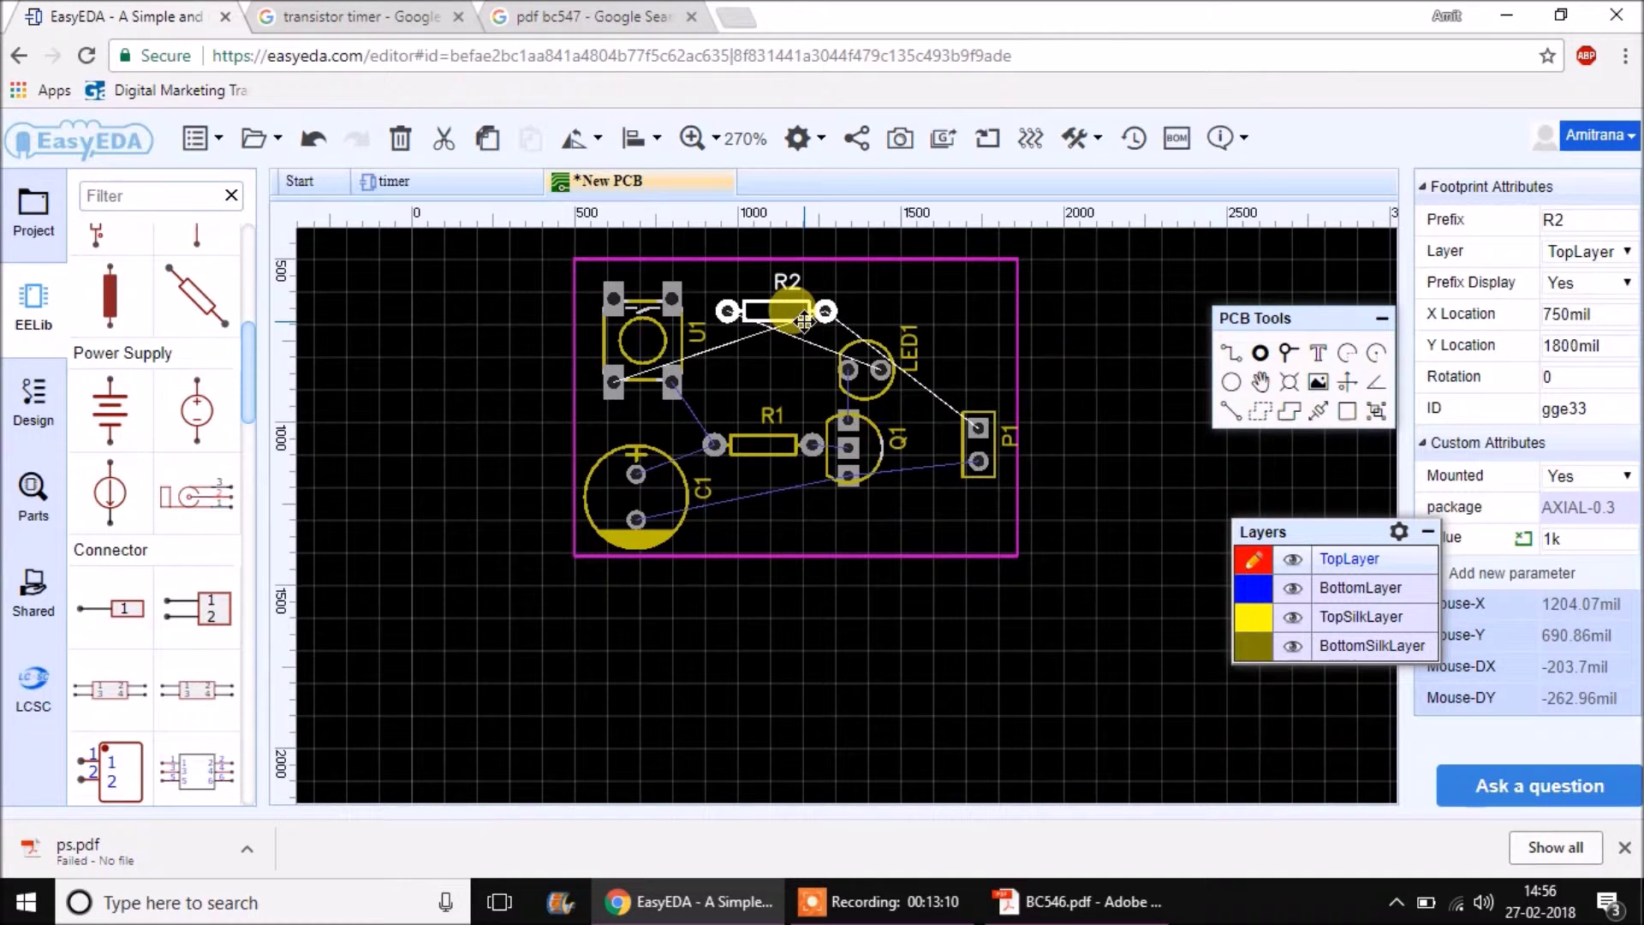
pyautogui.moveTo(804, 320); pyautogui.dragTo(804, 328)
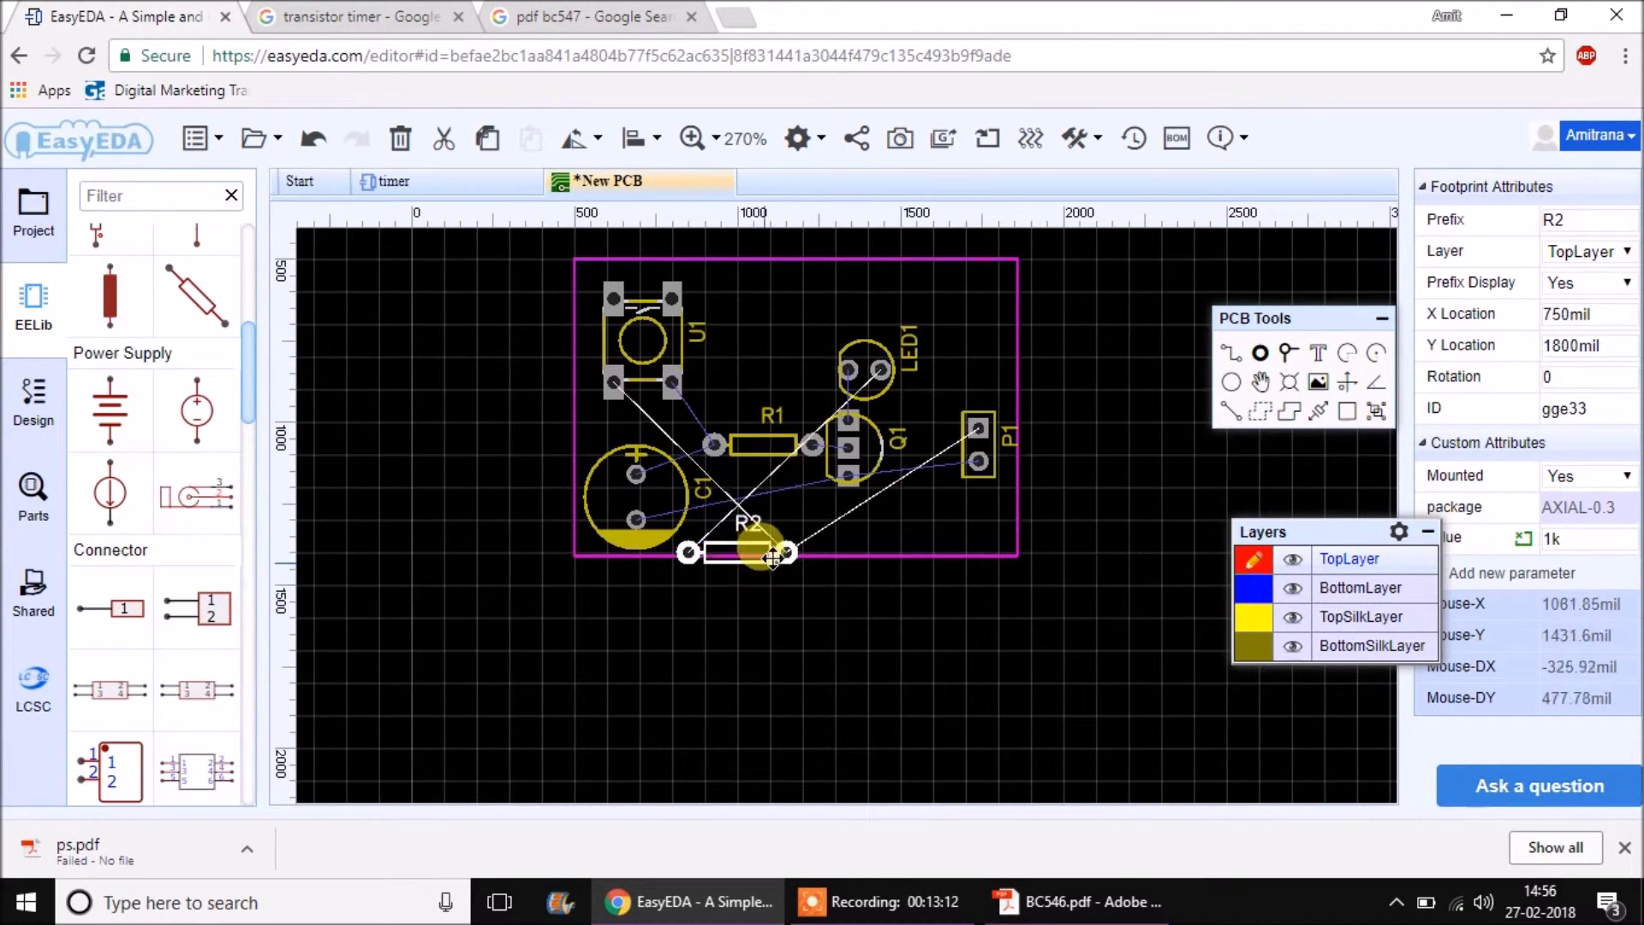
pyautogui.moveTo(773, 558); pyautogui.dragTo(807, 311)
pyautogui.press('space')
pyautogui.press('space')
pyautogui.scroll(-3, 1012, 559)
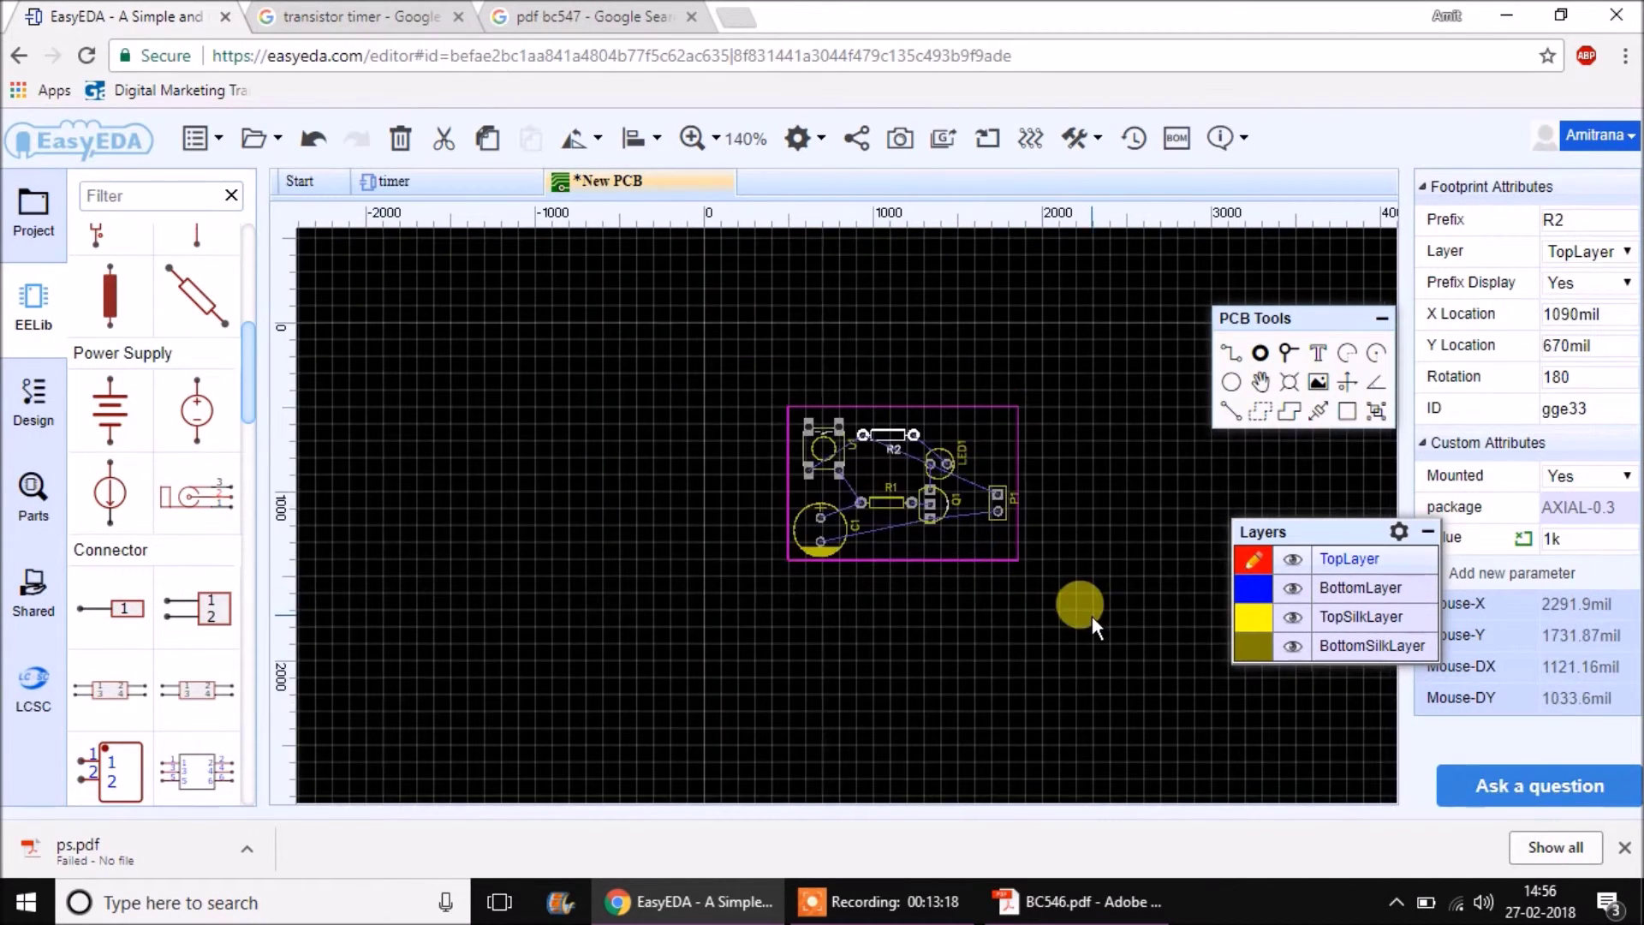
pyautogui.scroll(2, 1092, 615)
pyautogui.click(1051, 484)
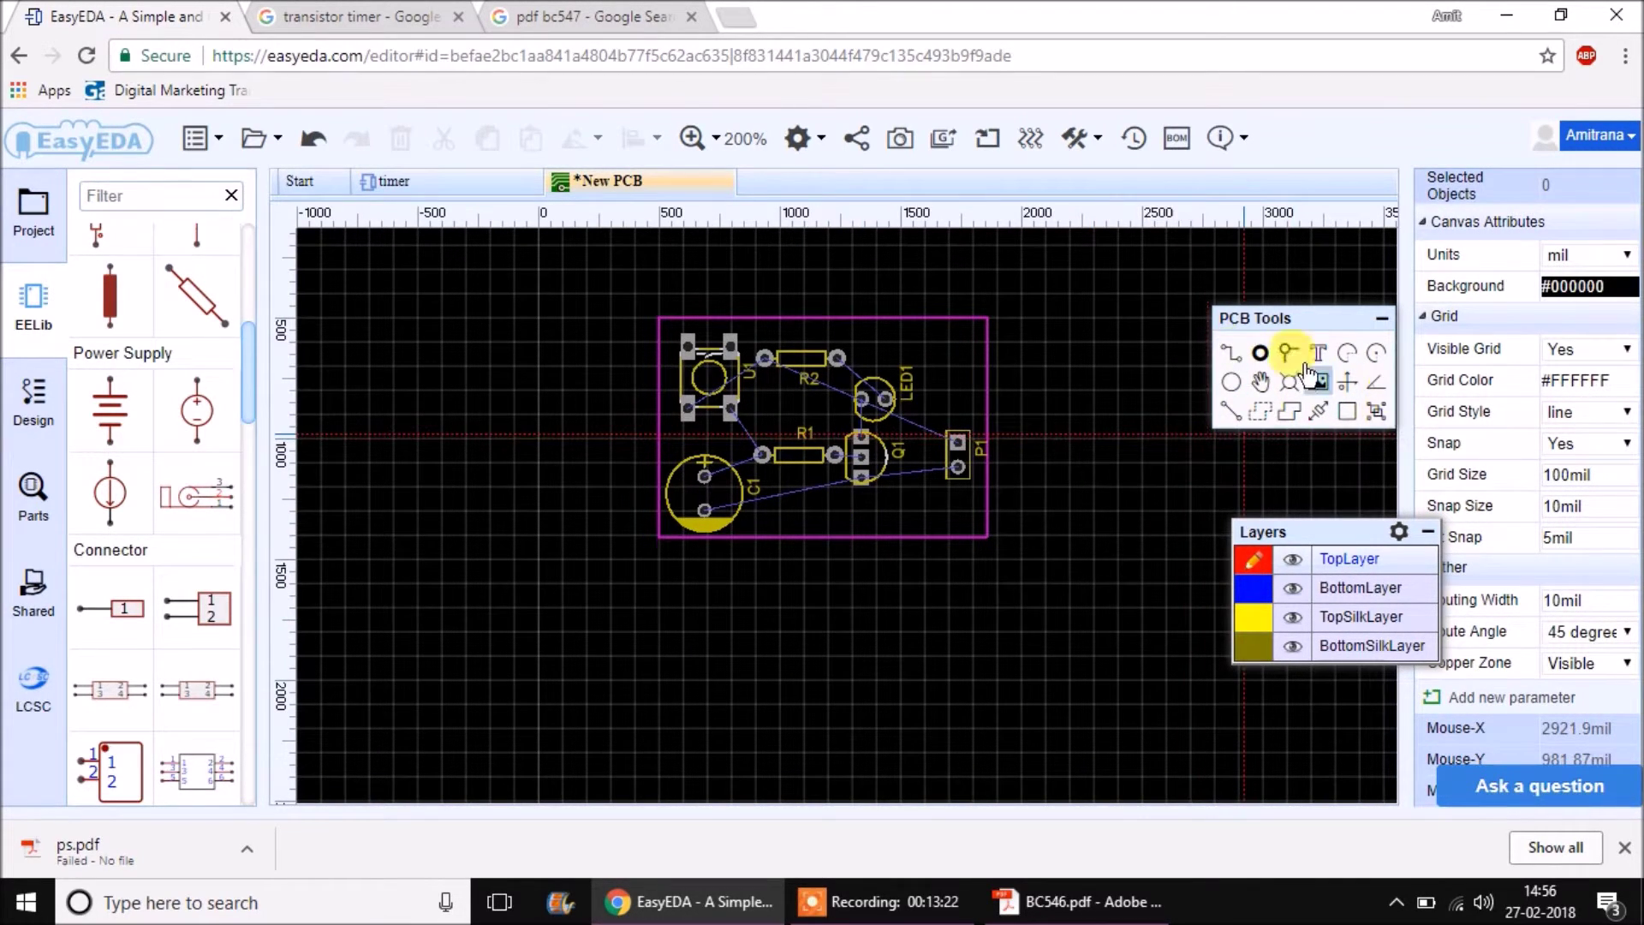
pyautogui.click(1239, 358)
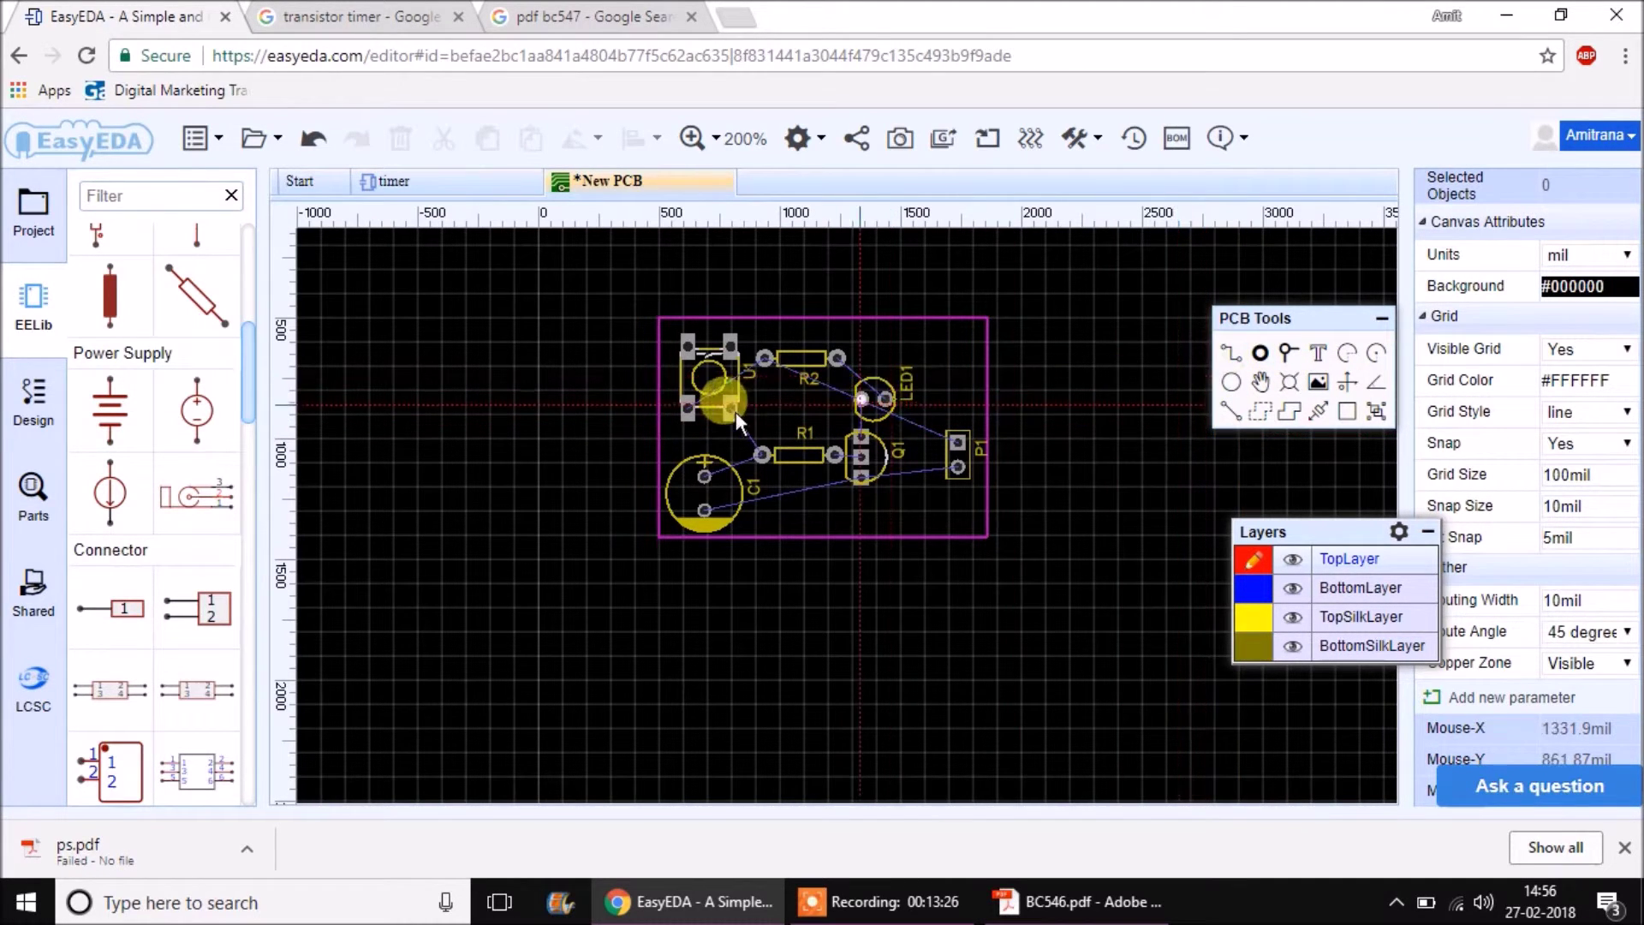
pyautogui.scroll(3, 729, 383)
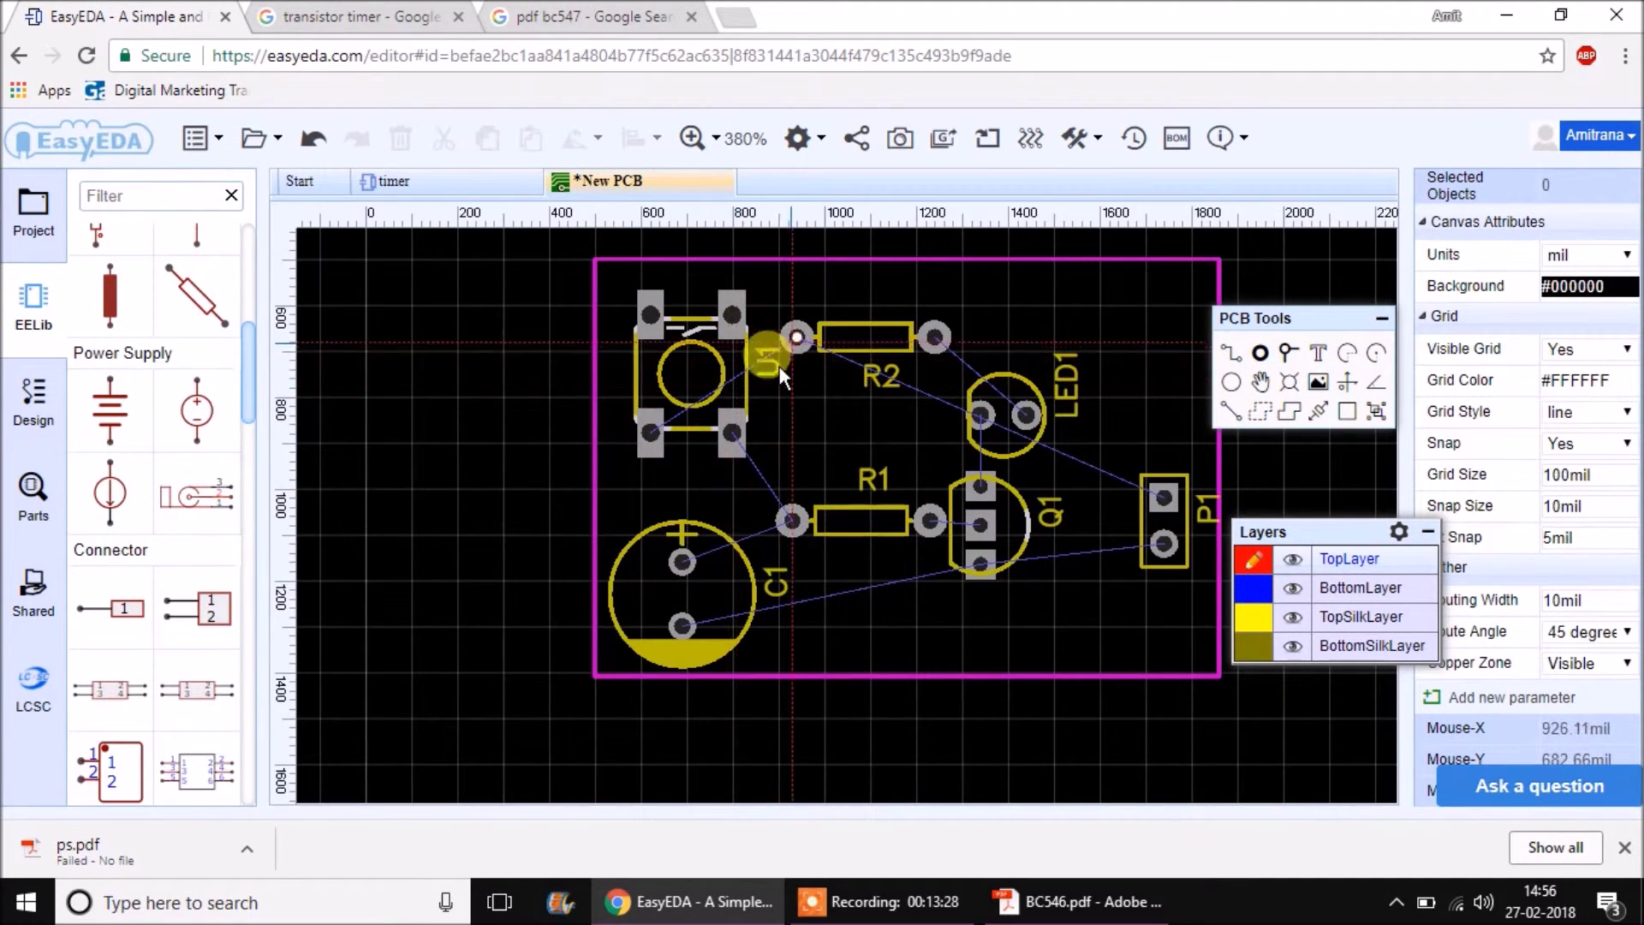
pyautogui.click(692, 553)
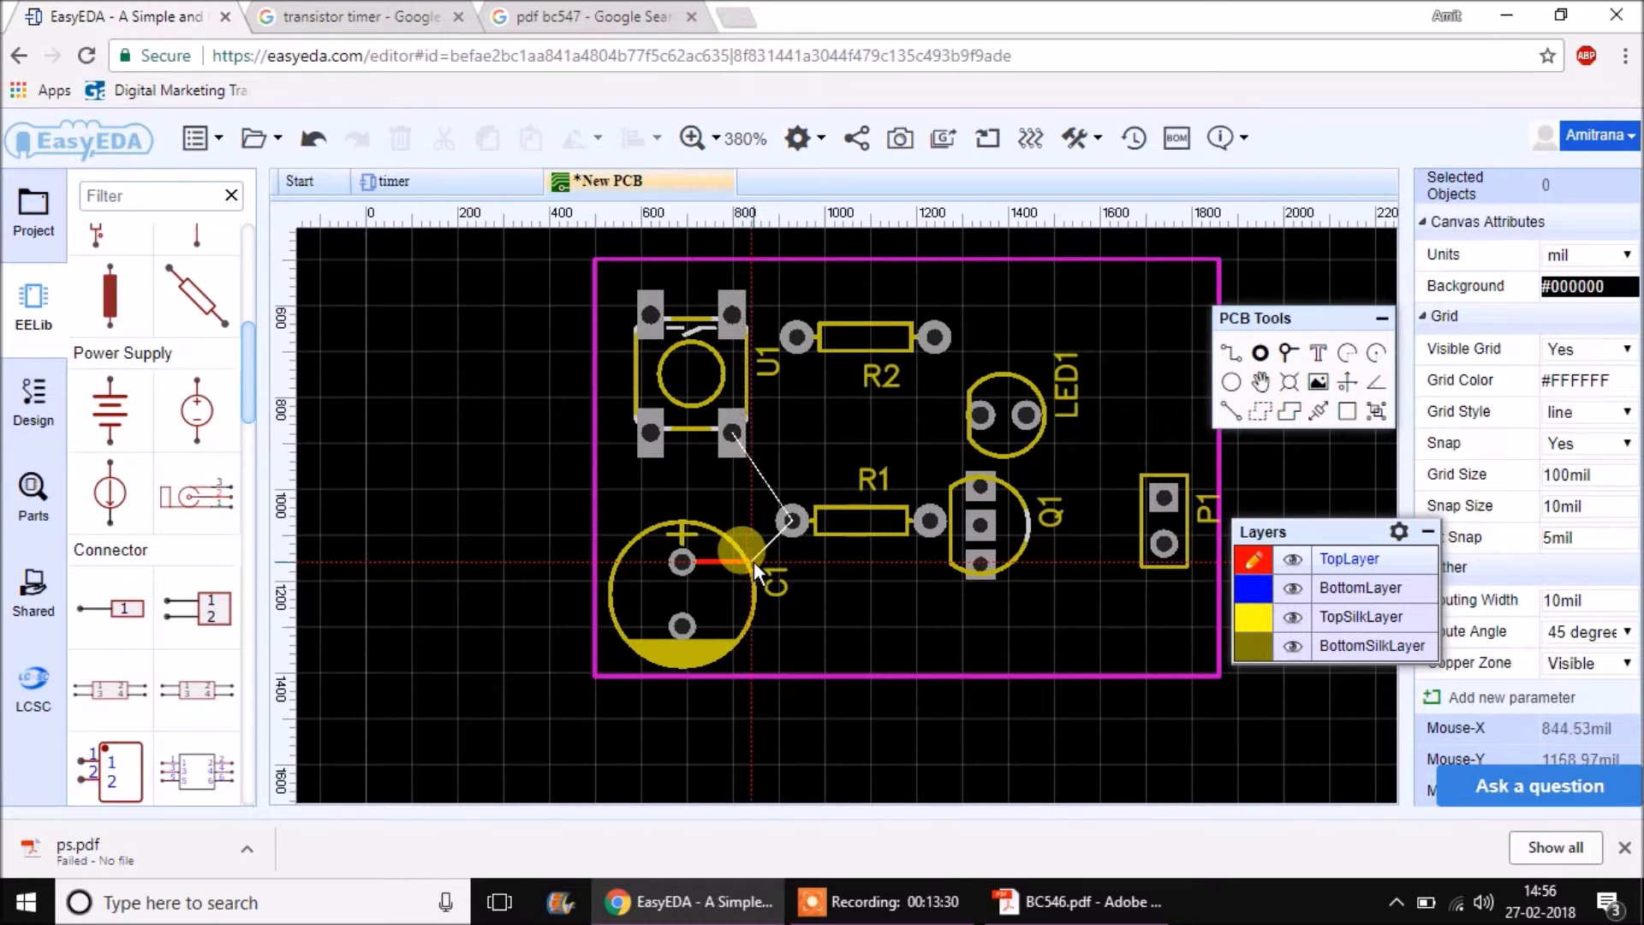
pyautogui.rightClick(795, 517)
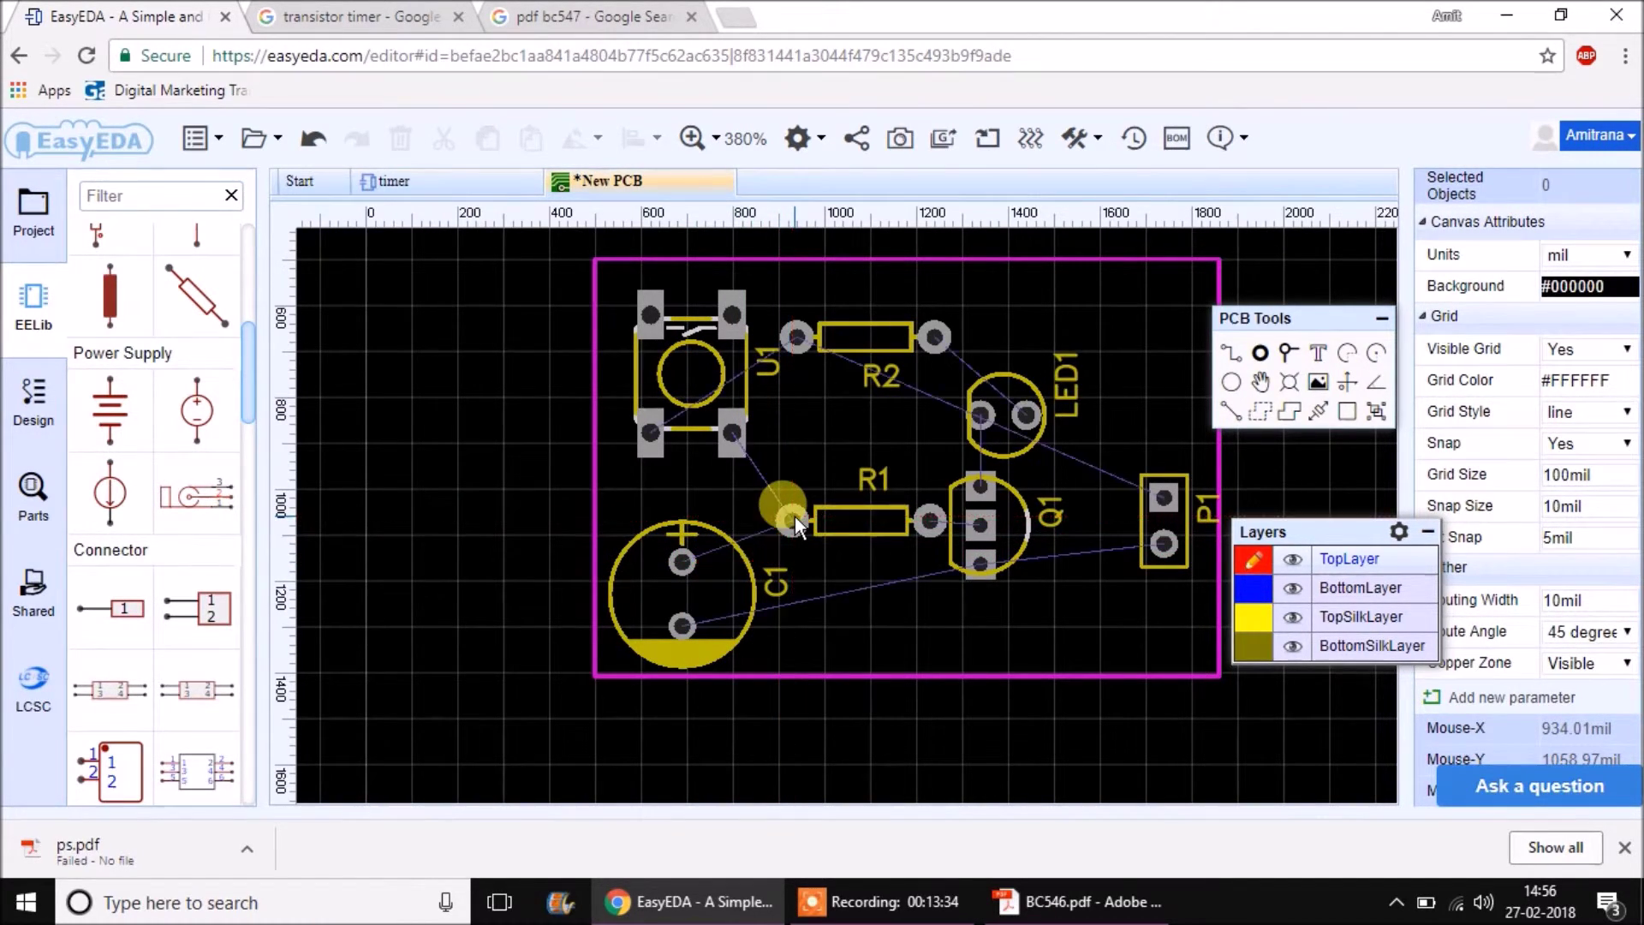
pyautogui.moveTo(1252, 589)
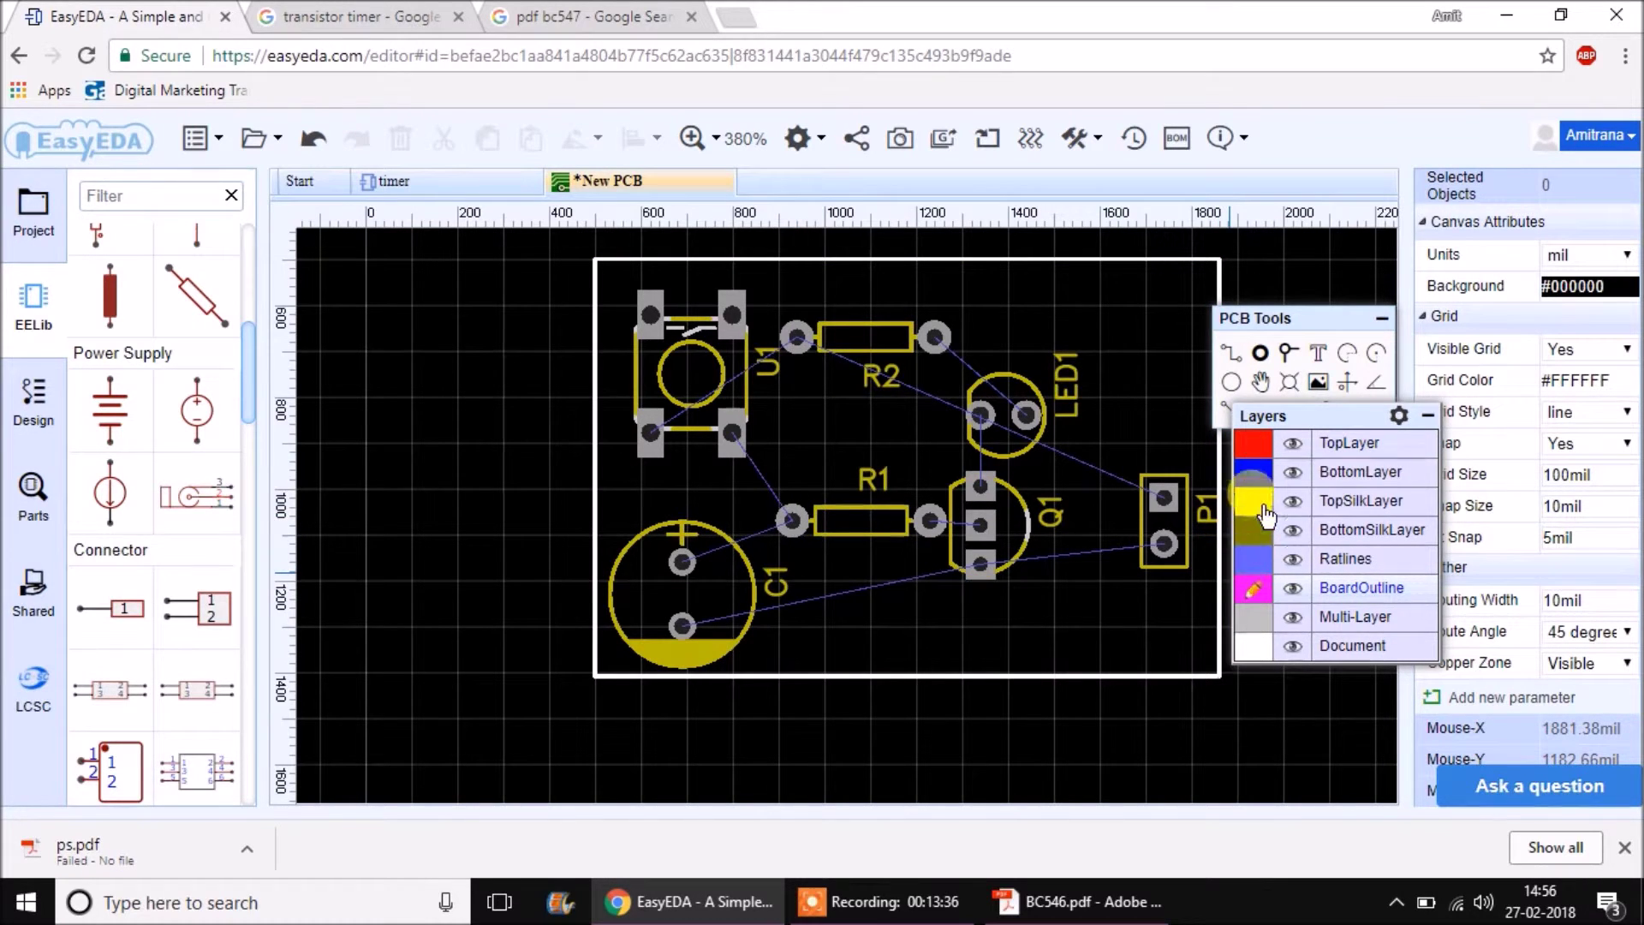
# Route a 25 mil BottomLayer track from C1's positive pad to R1's left pad.
pyautogui.click(1259, 473)
pyautogui.click(1230, 353)
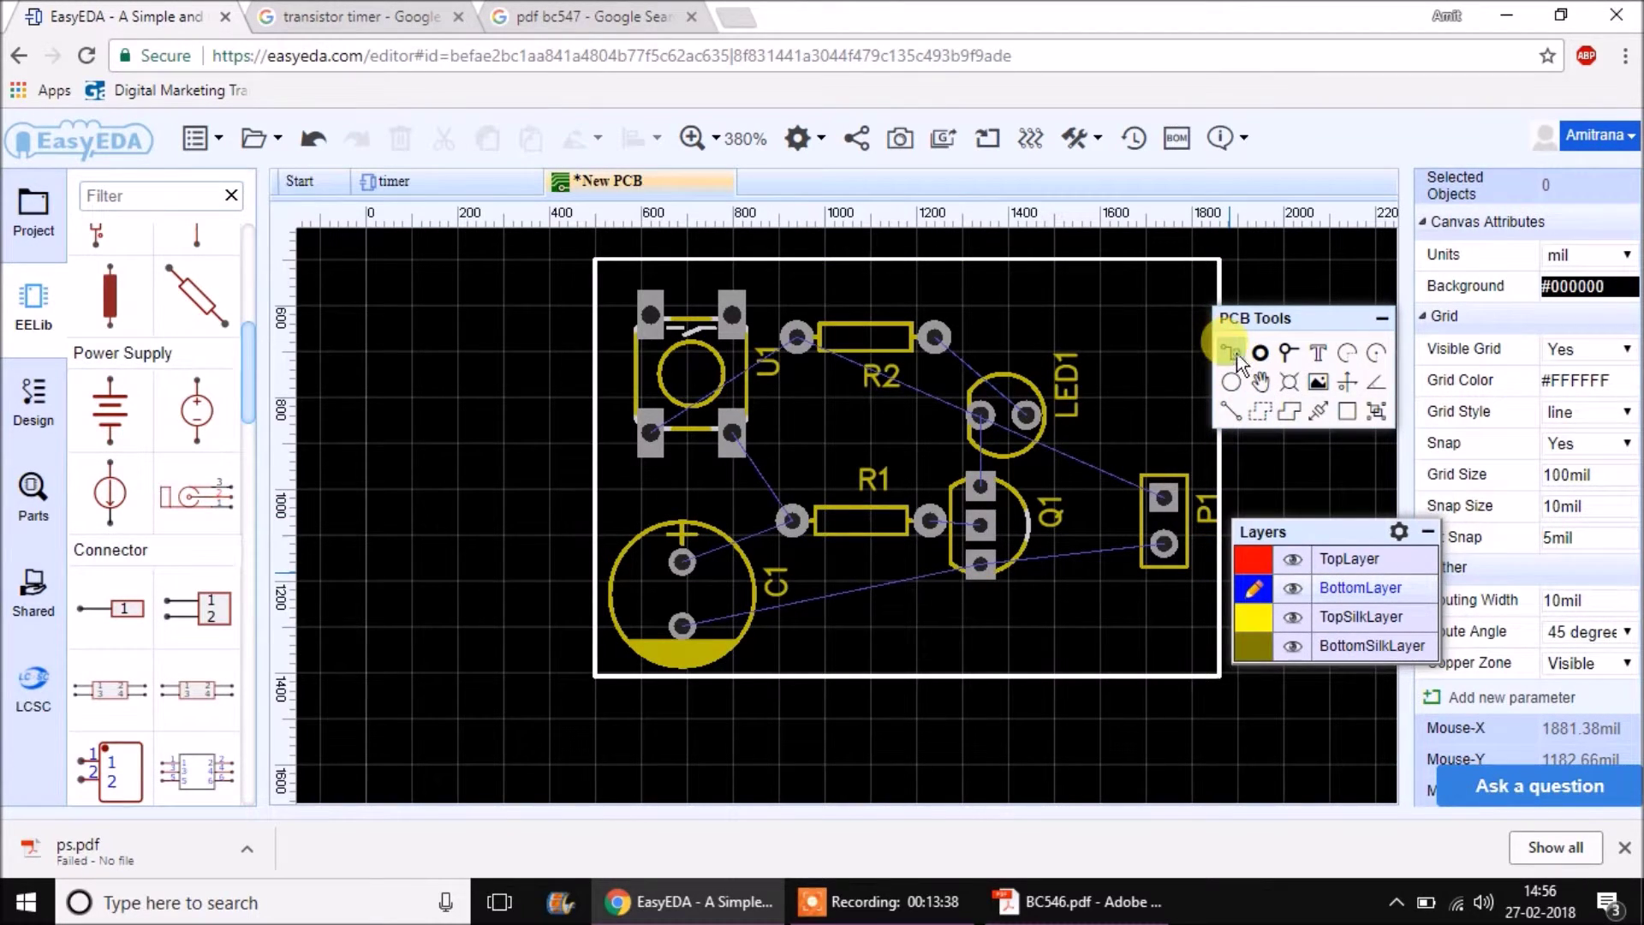
pyautogui.click(683, 562)
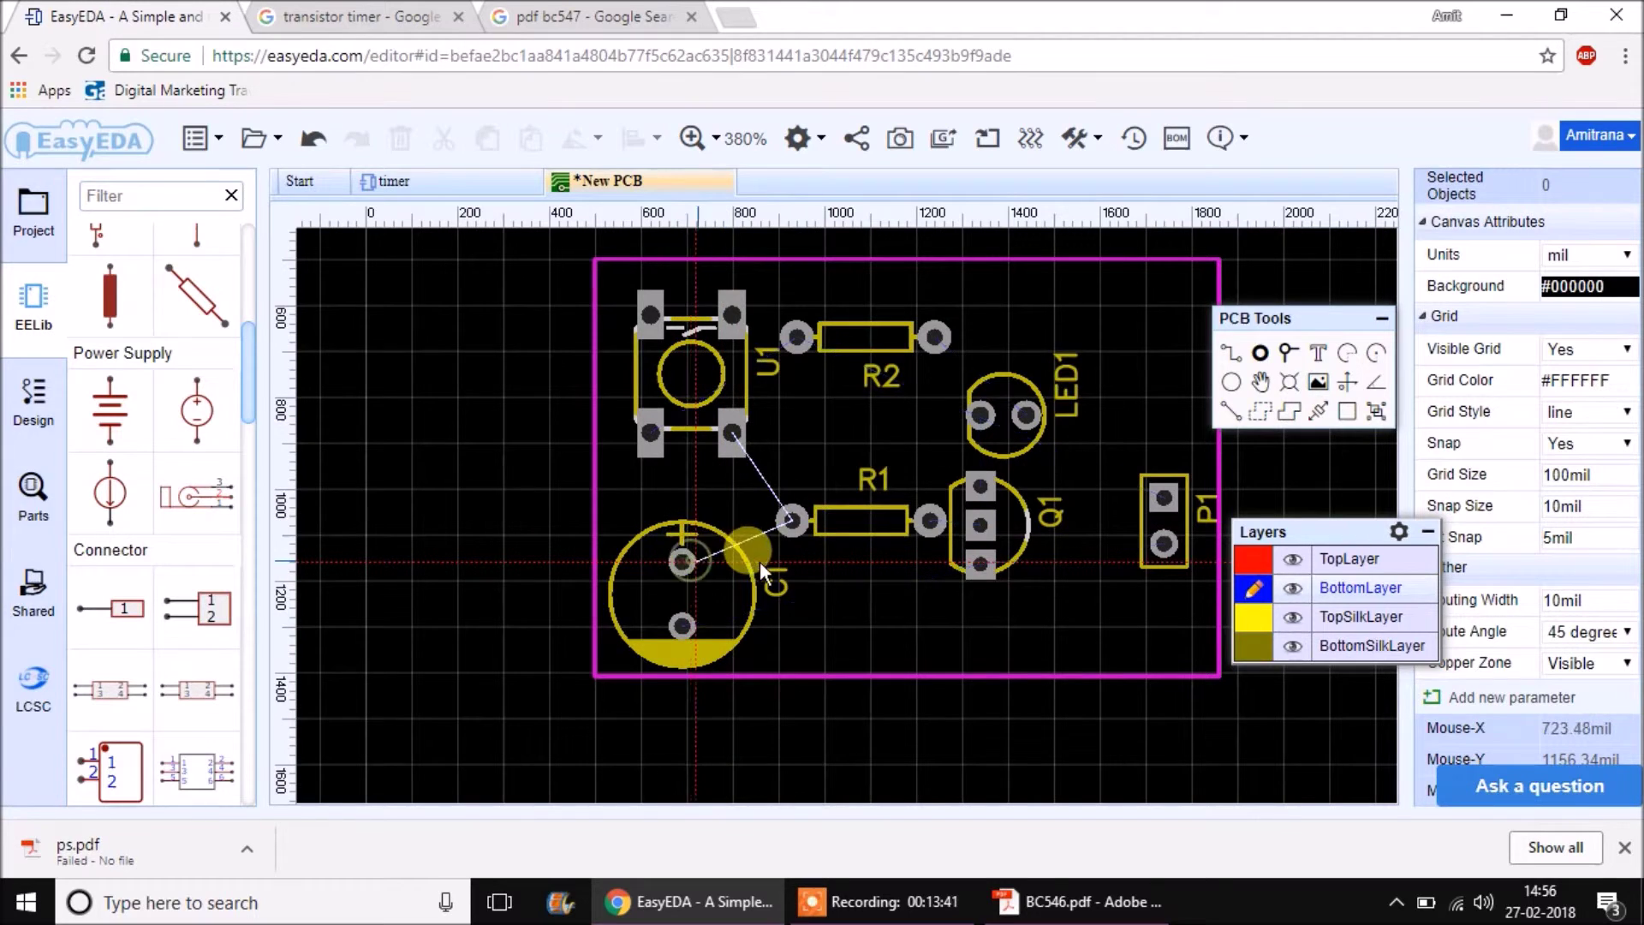
pyautogui.click(797, 525)
pyautogui.moveTo(798, 527); pyautogui.dragTo(767, 557)
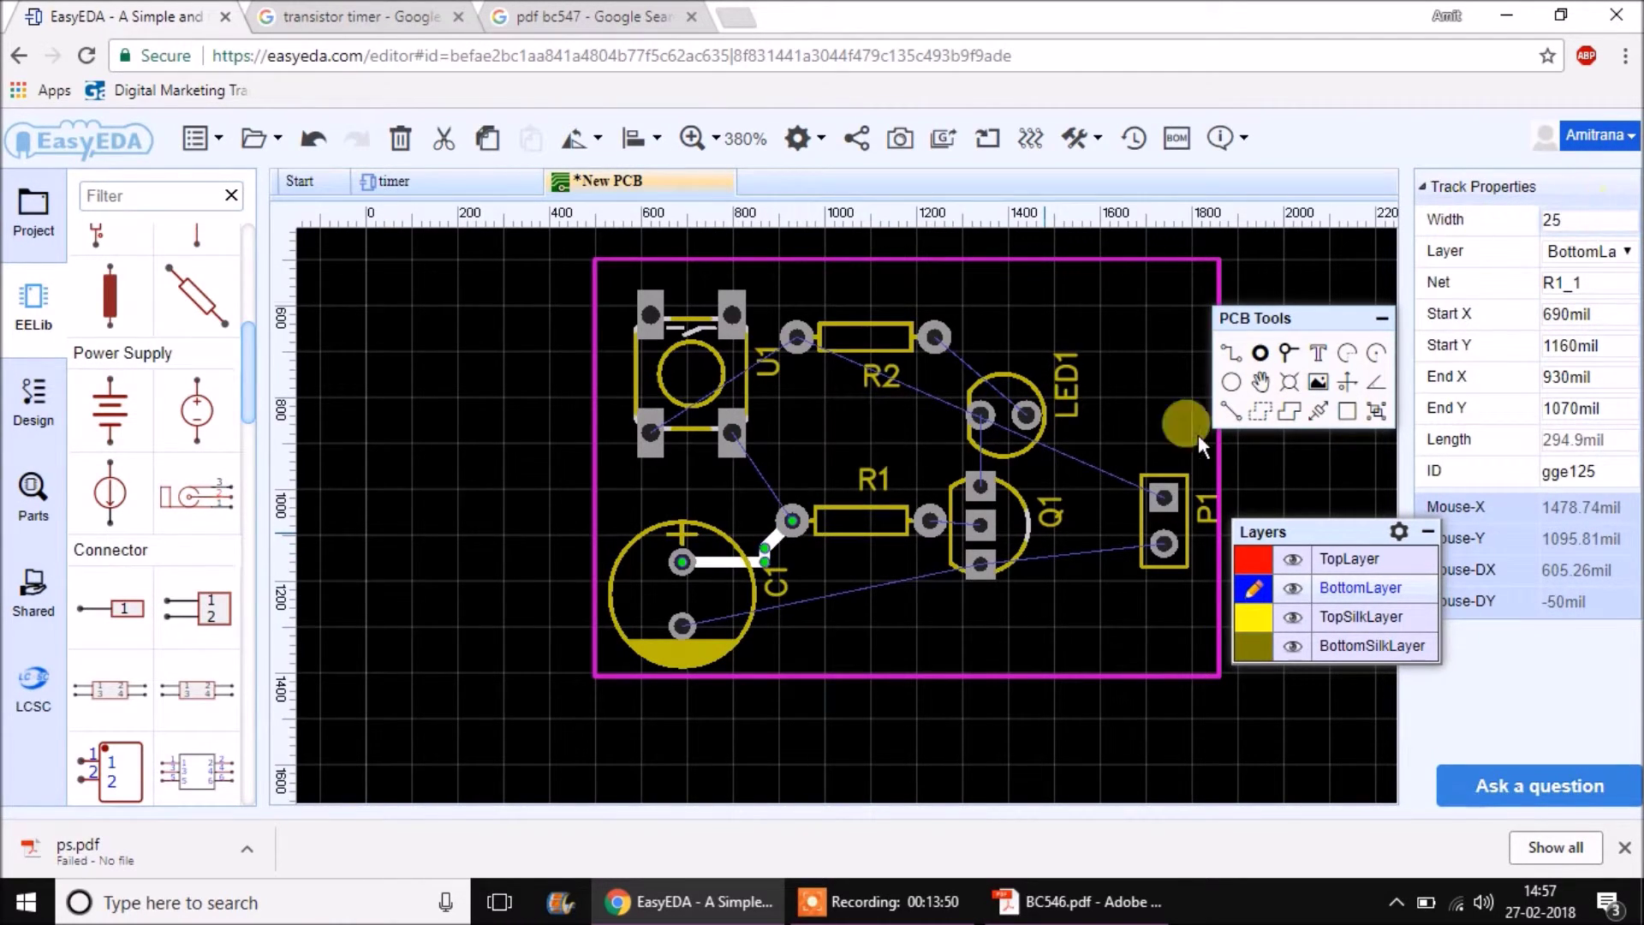
pyautogui.click(923, 628)
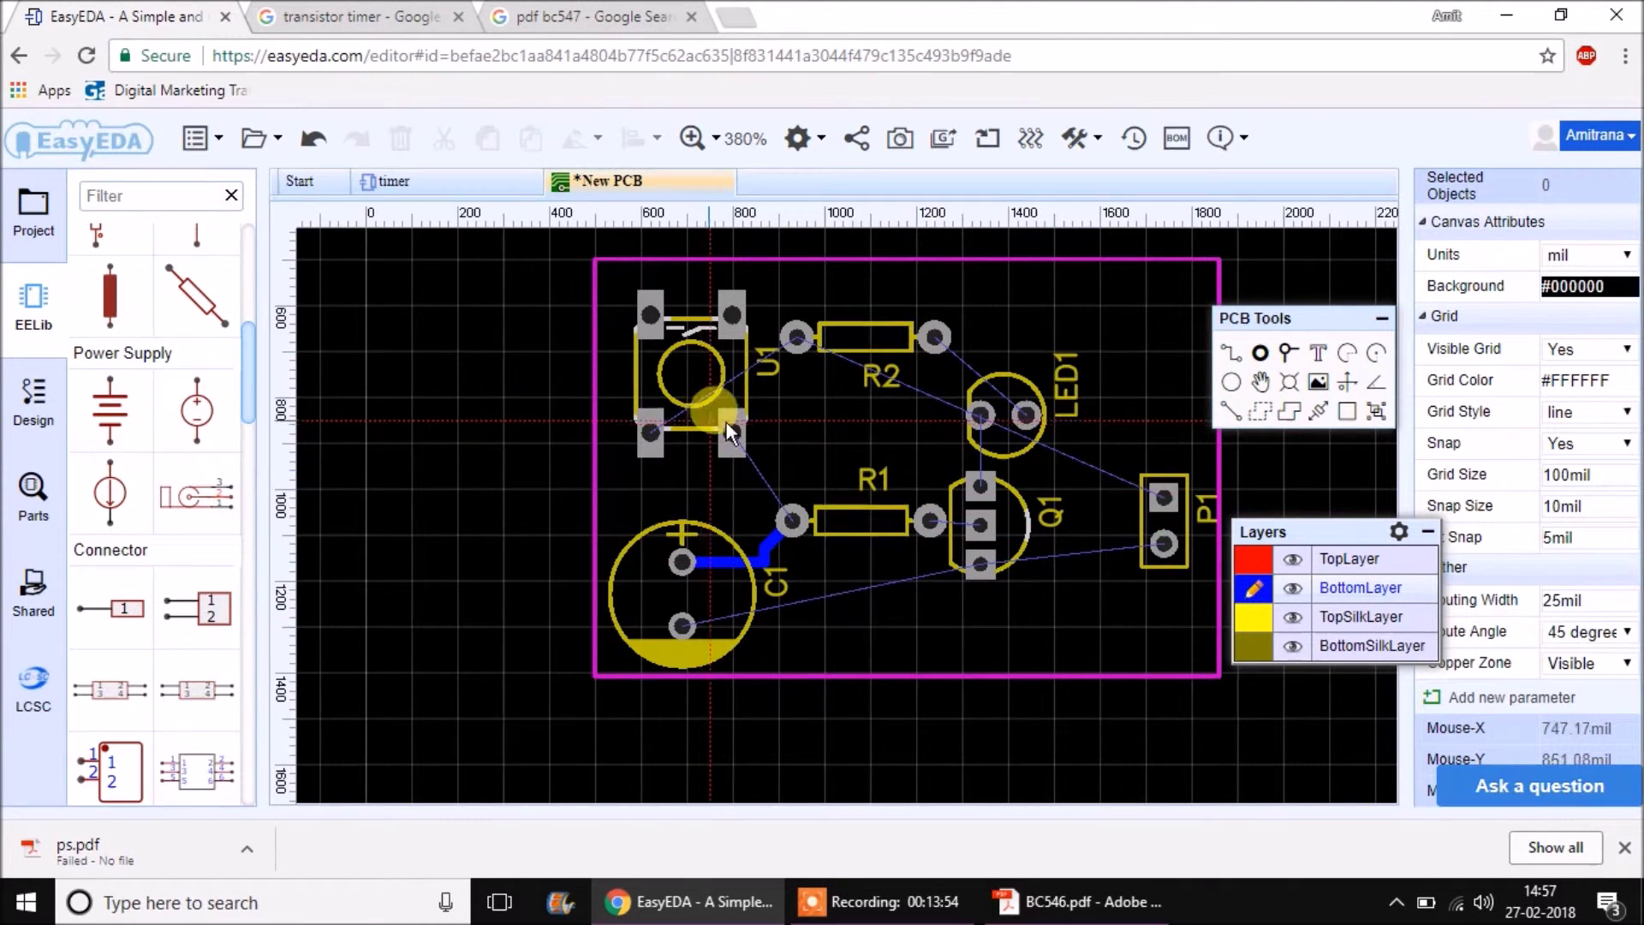
pyautogui.click(732, 424)
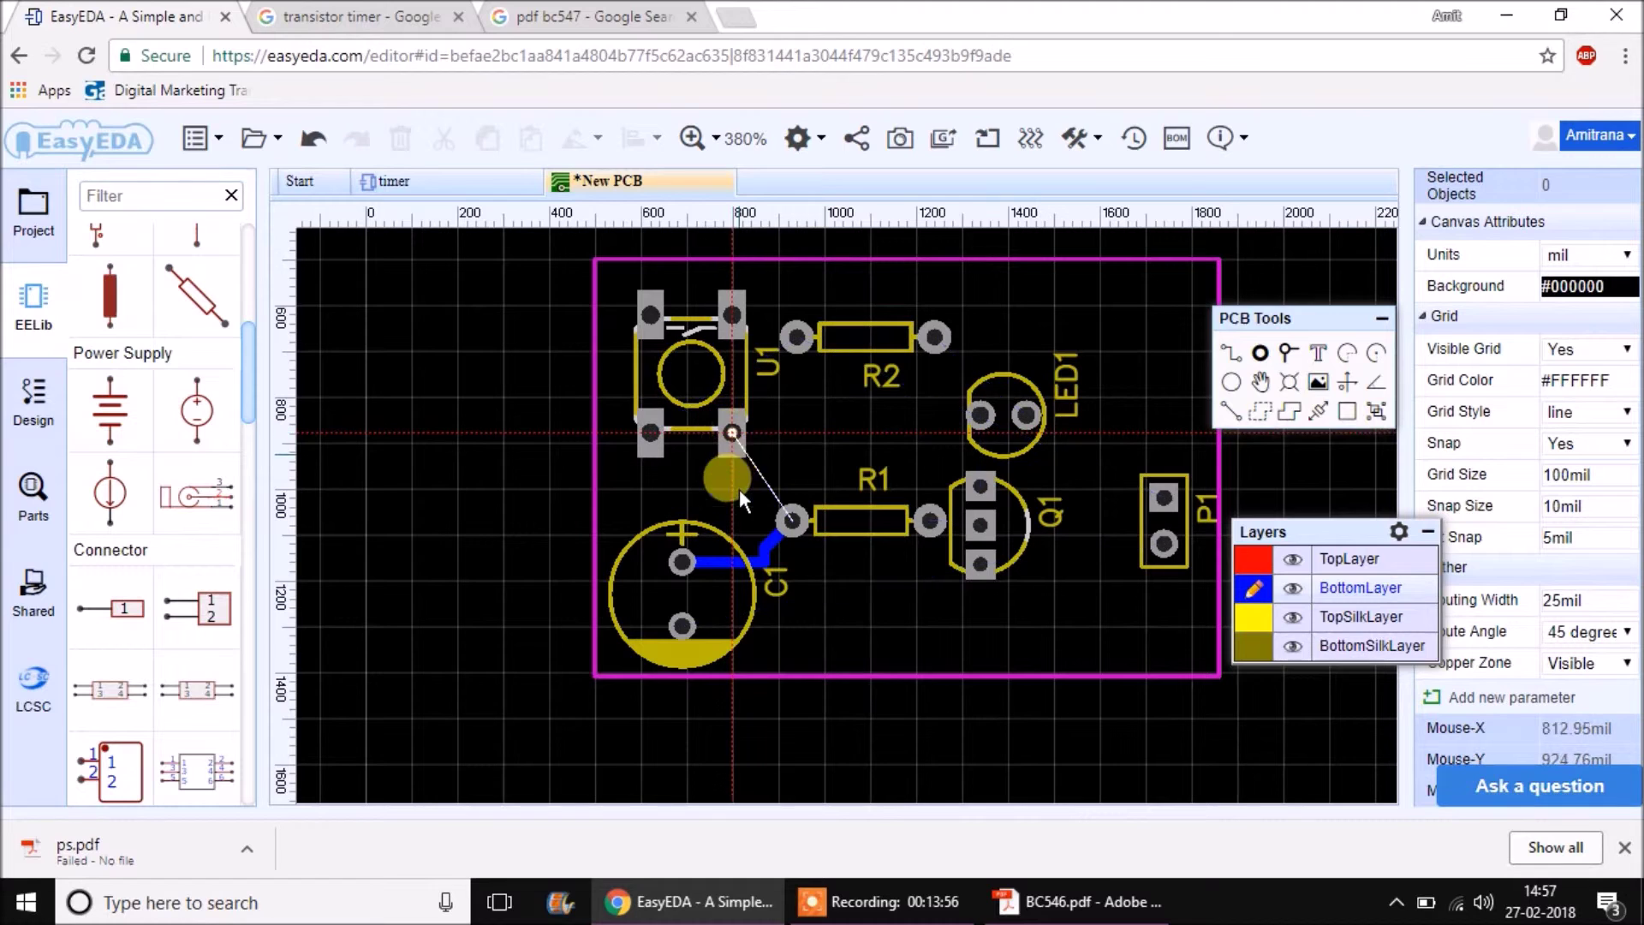
# Route bottom tracks for U1 to R1, U1 to R2, R2 to LED1, and LED1 to Q1.
pyautogui.click(792, 520)
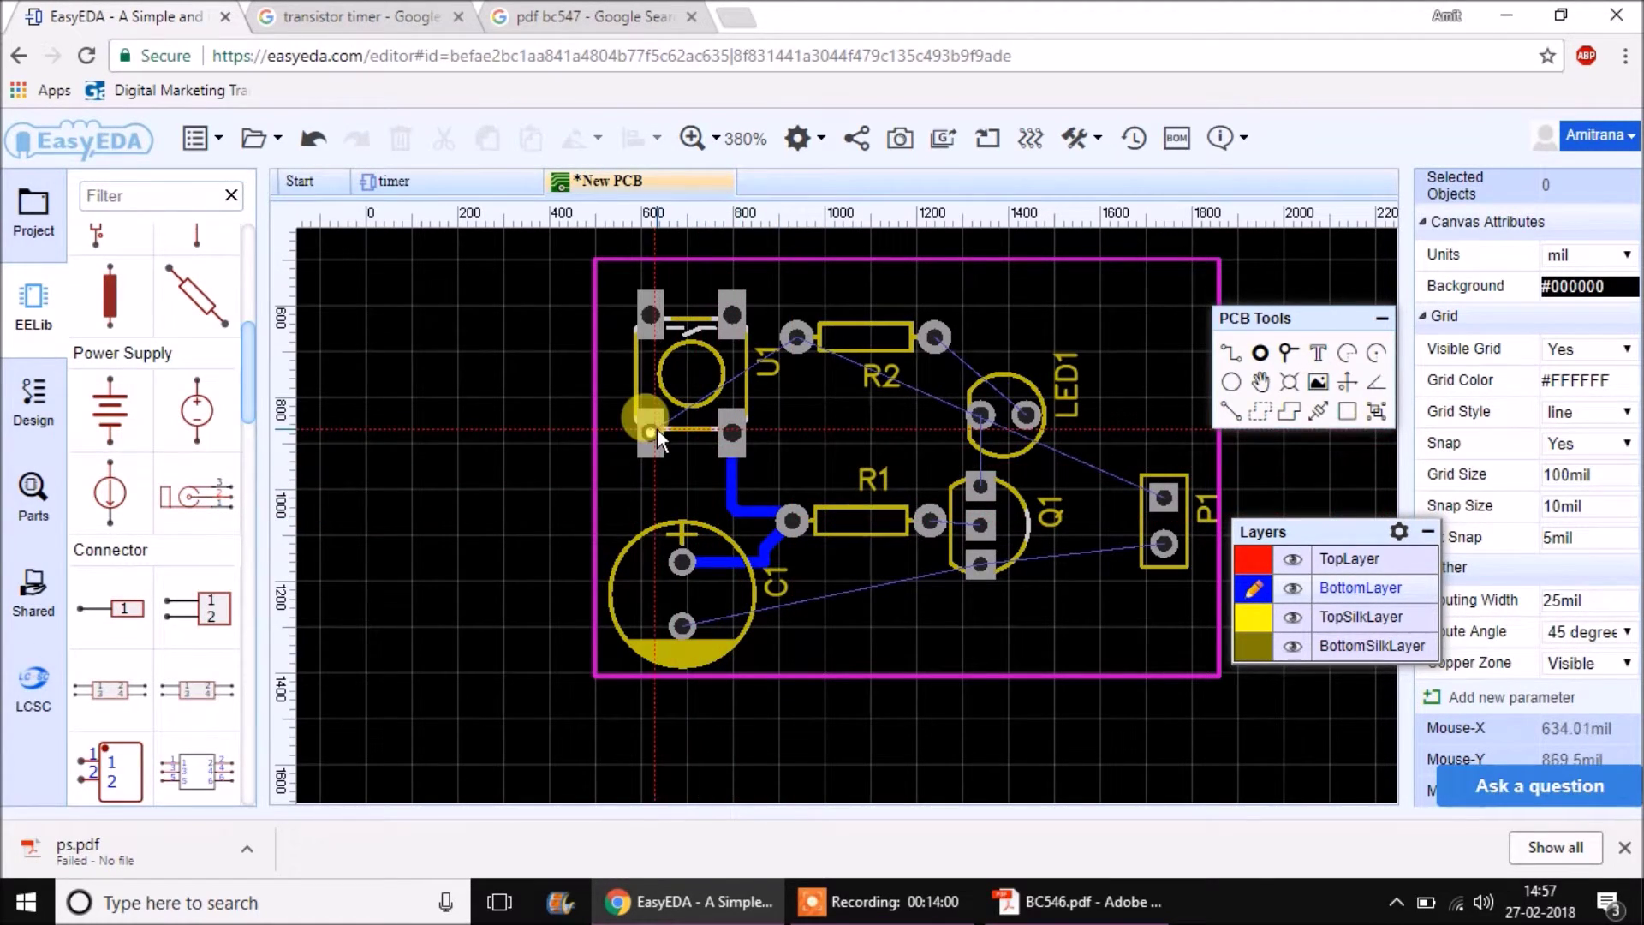
pyautogui.click(658, 404)
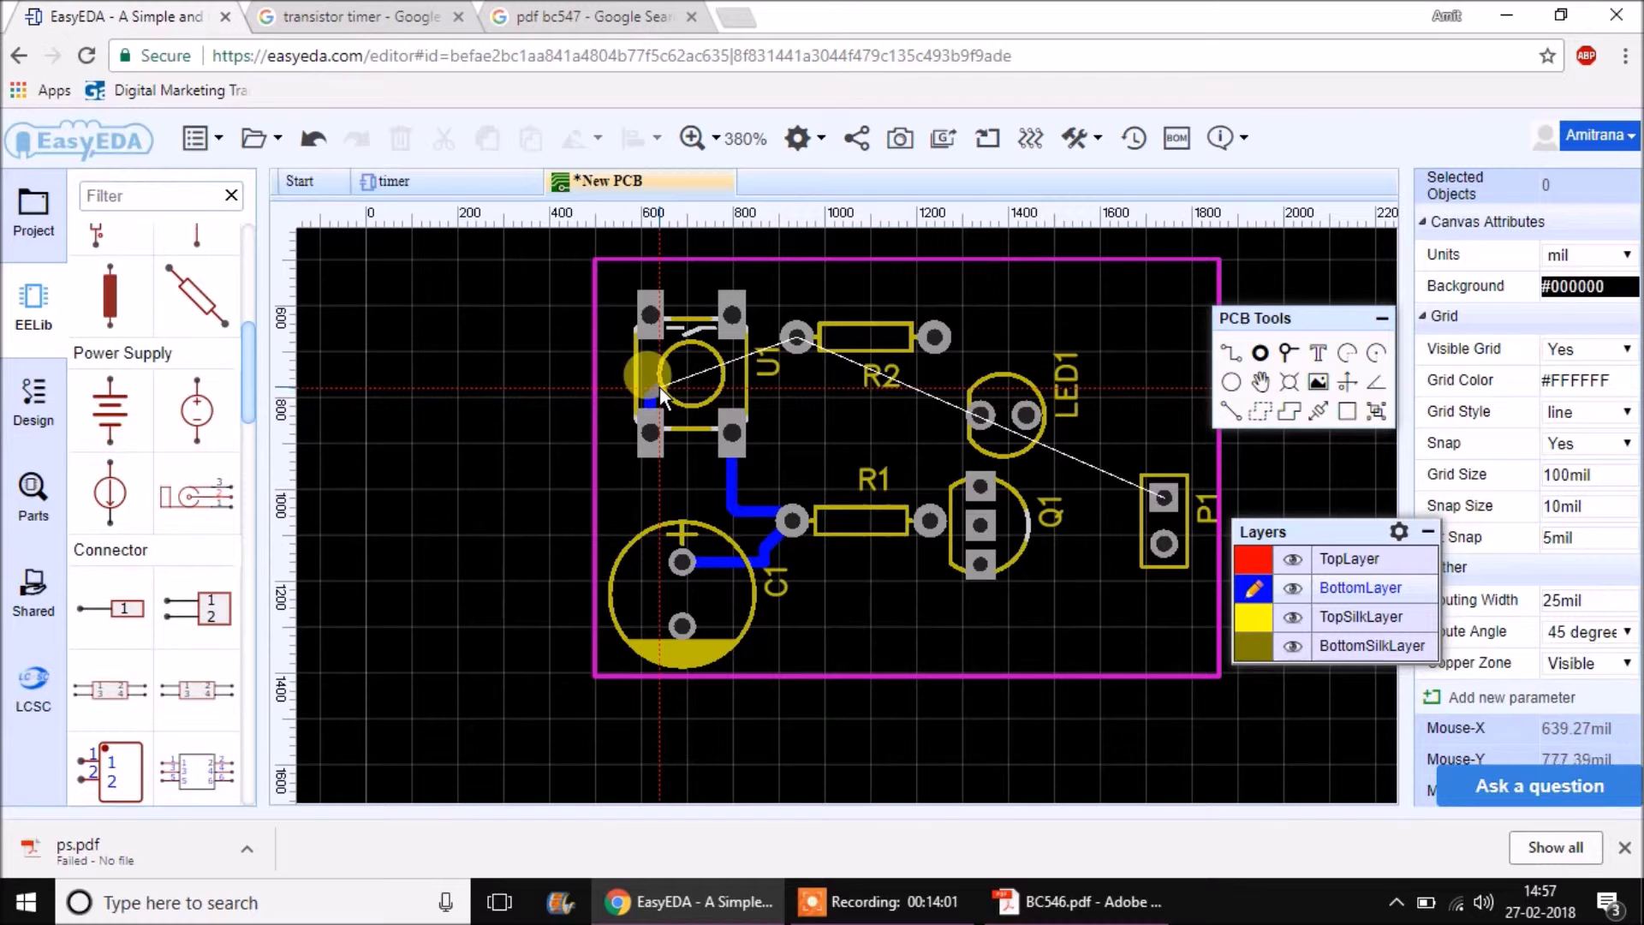
pyautogui.click(795, 339)
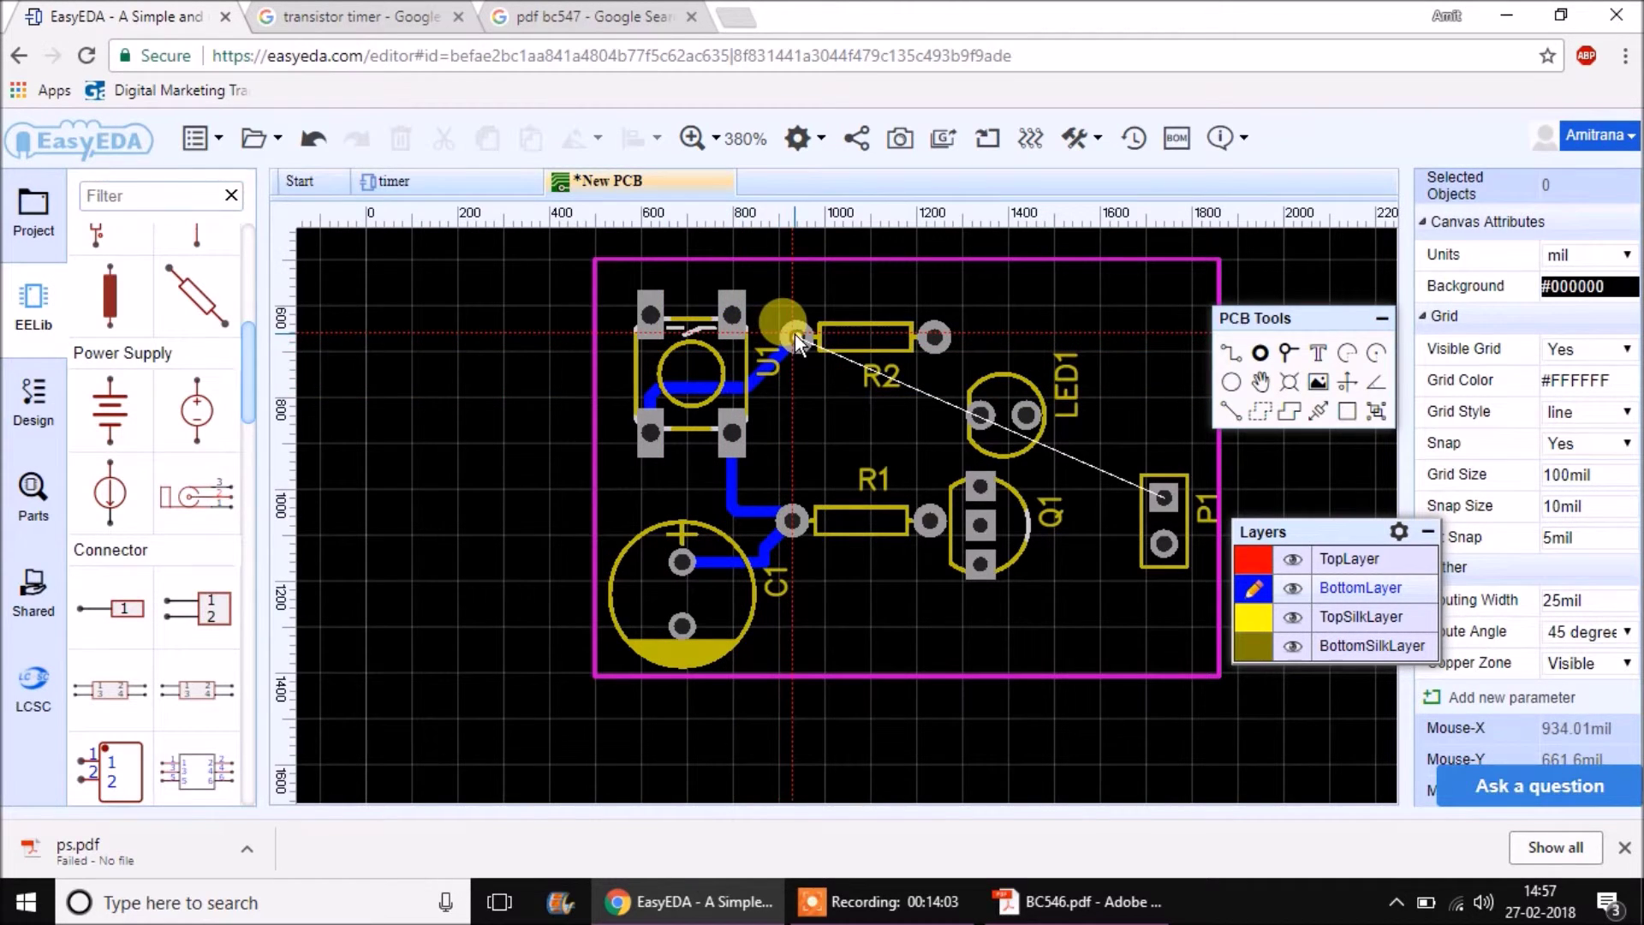
pyautogui.click(934, 336)
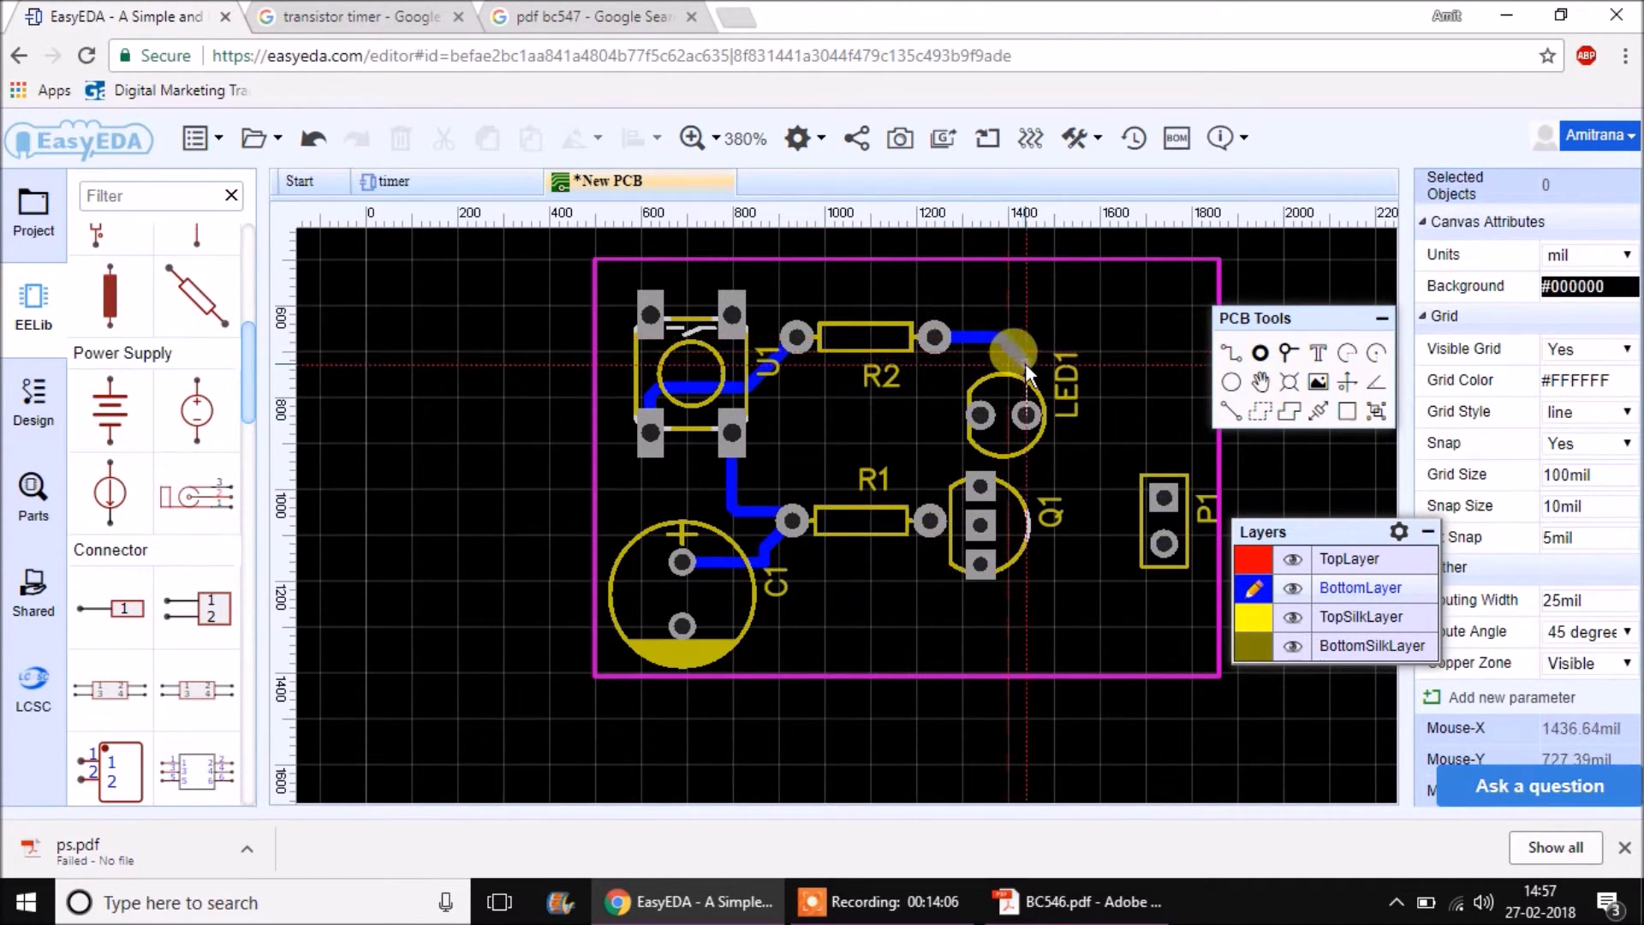
pyautogui.click(1025, 415)
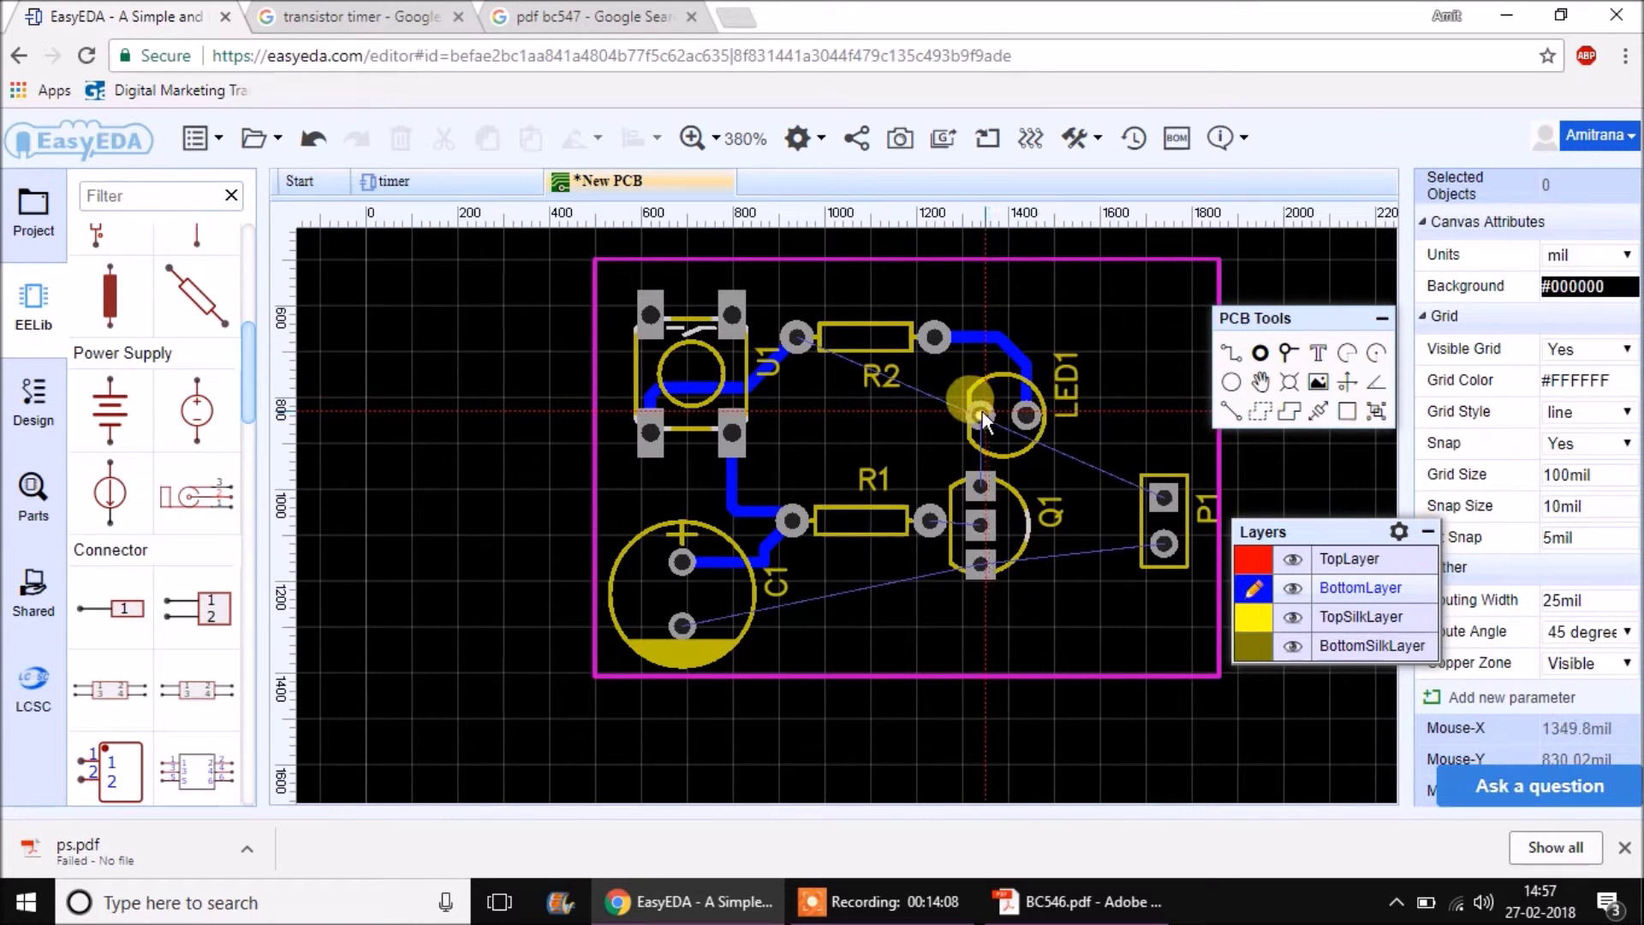
pyautogui.click(1003, 428)
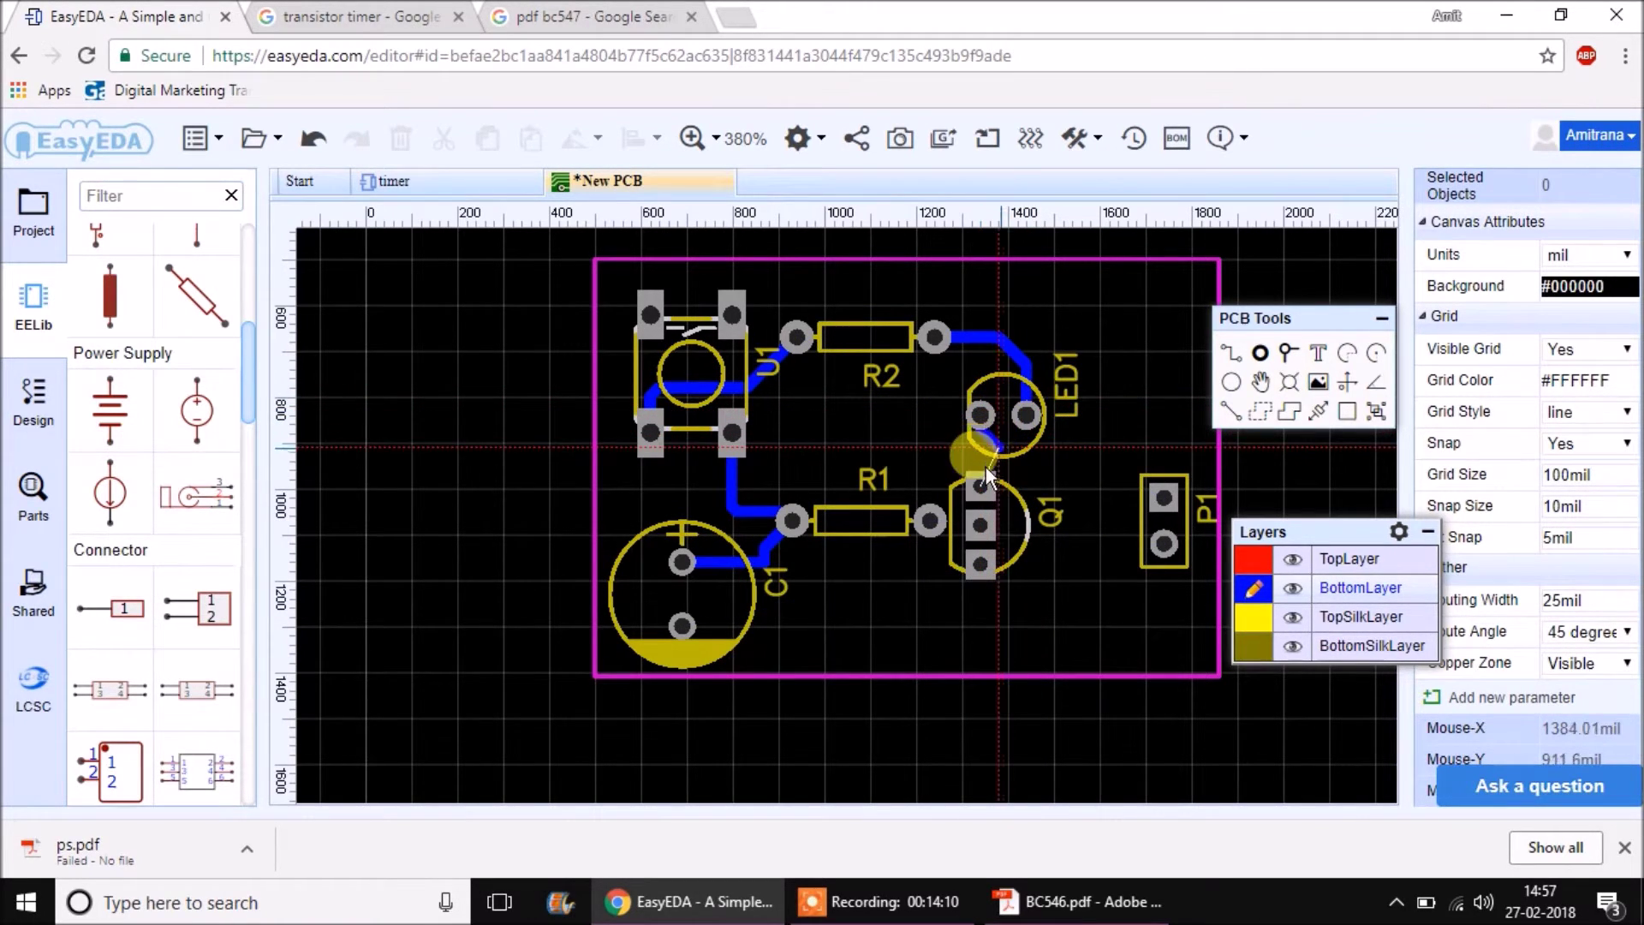
pyautogui.click(984, 482)
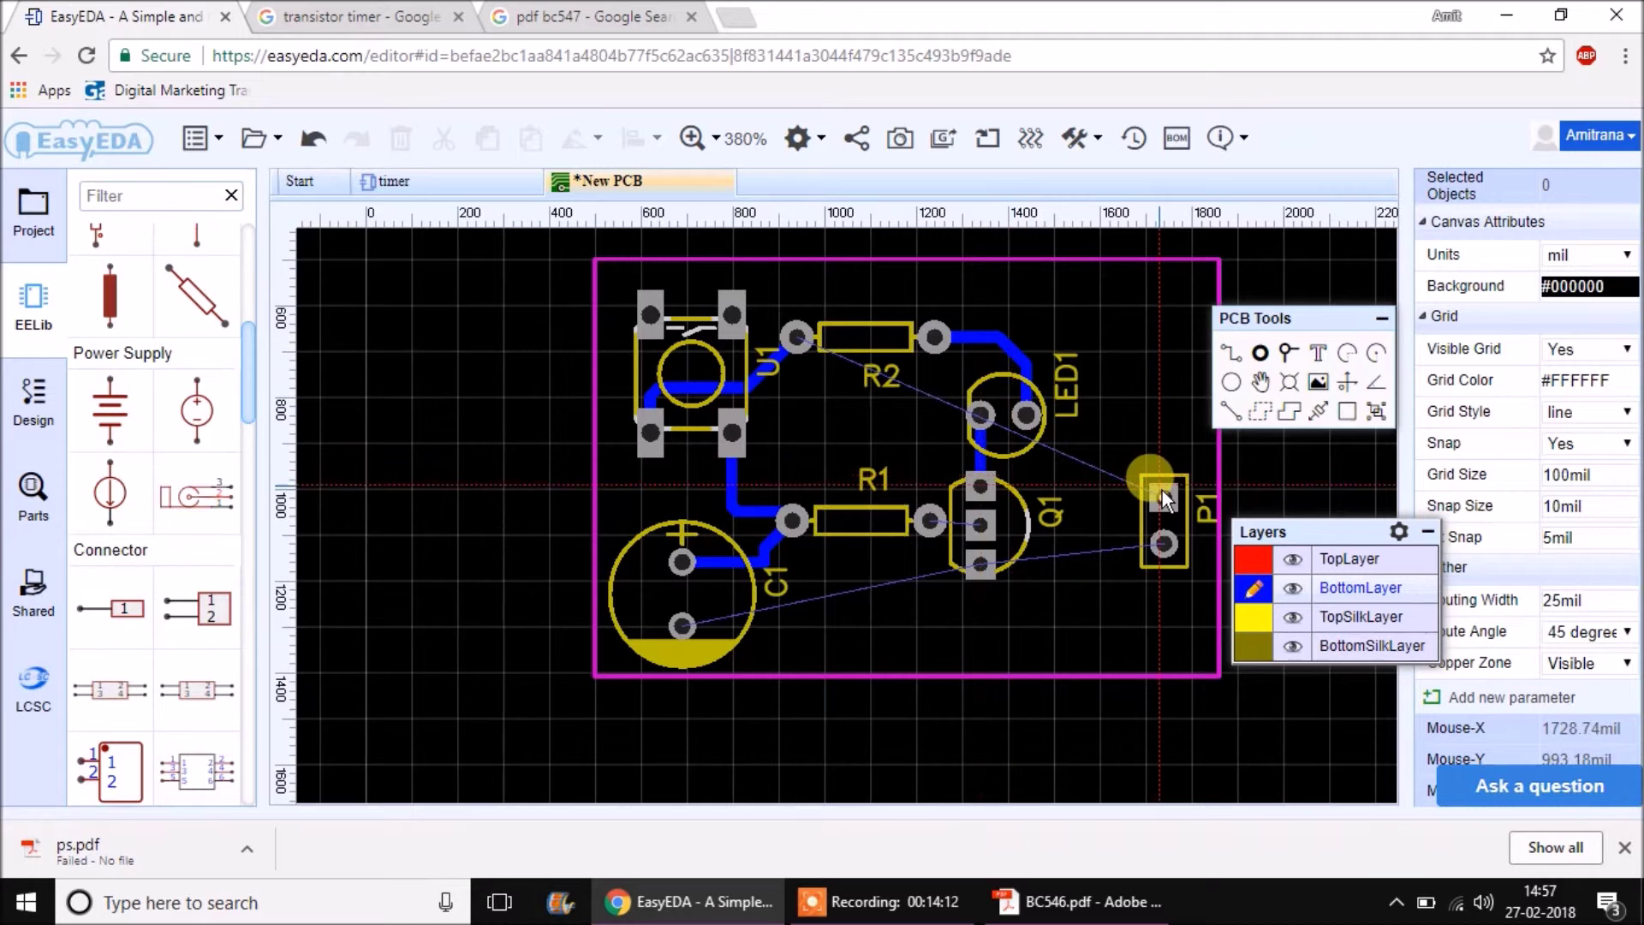
# Route P1 to R2 via the top right, P1 along the bottom edge to C1's negative pad, and Q1's pins.
pyautogui.click(1158, 497)
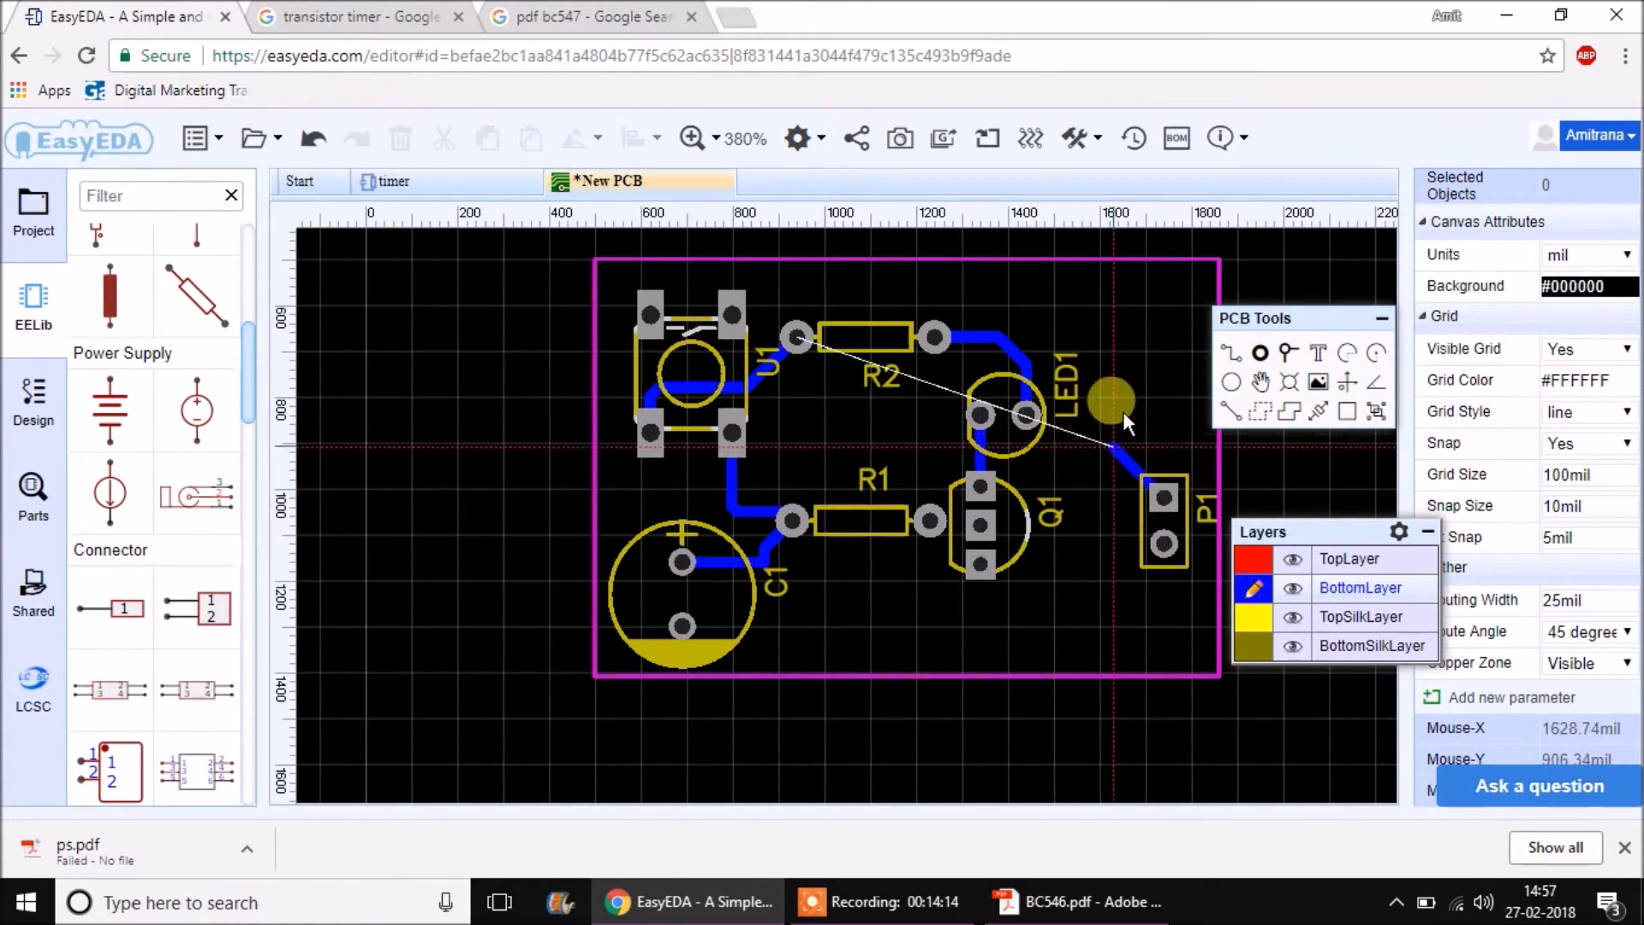
pyautogui.click(1110, 300)
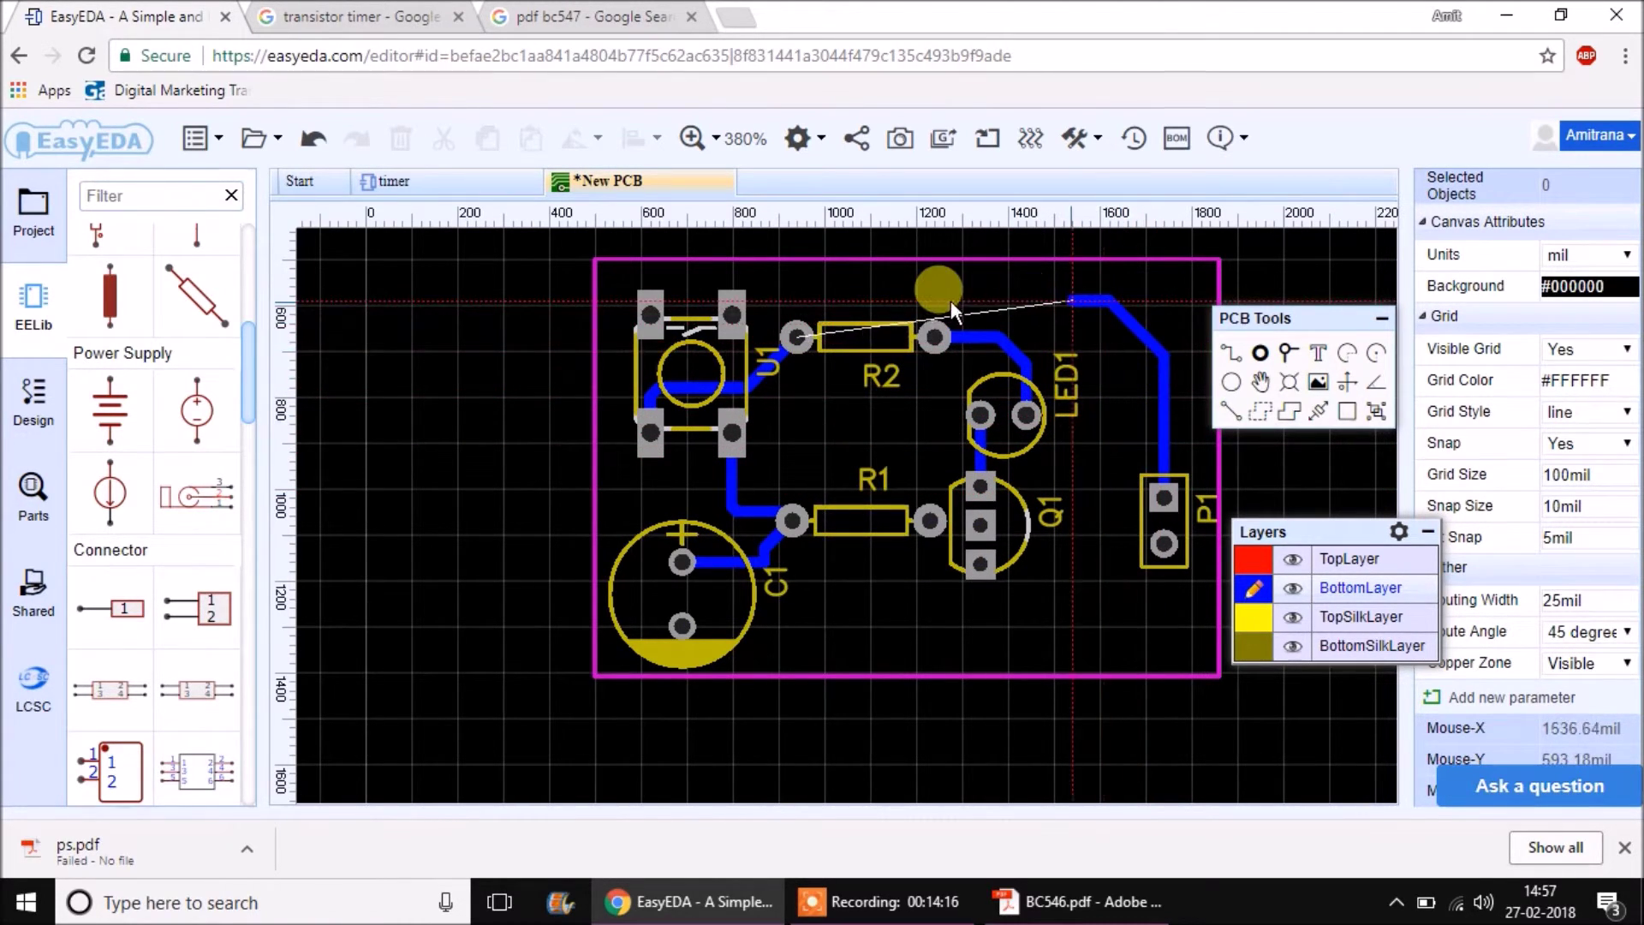
pyautogui.click(801, 334)
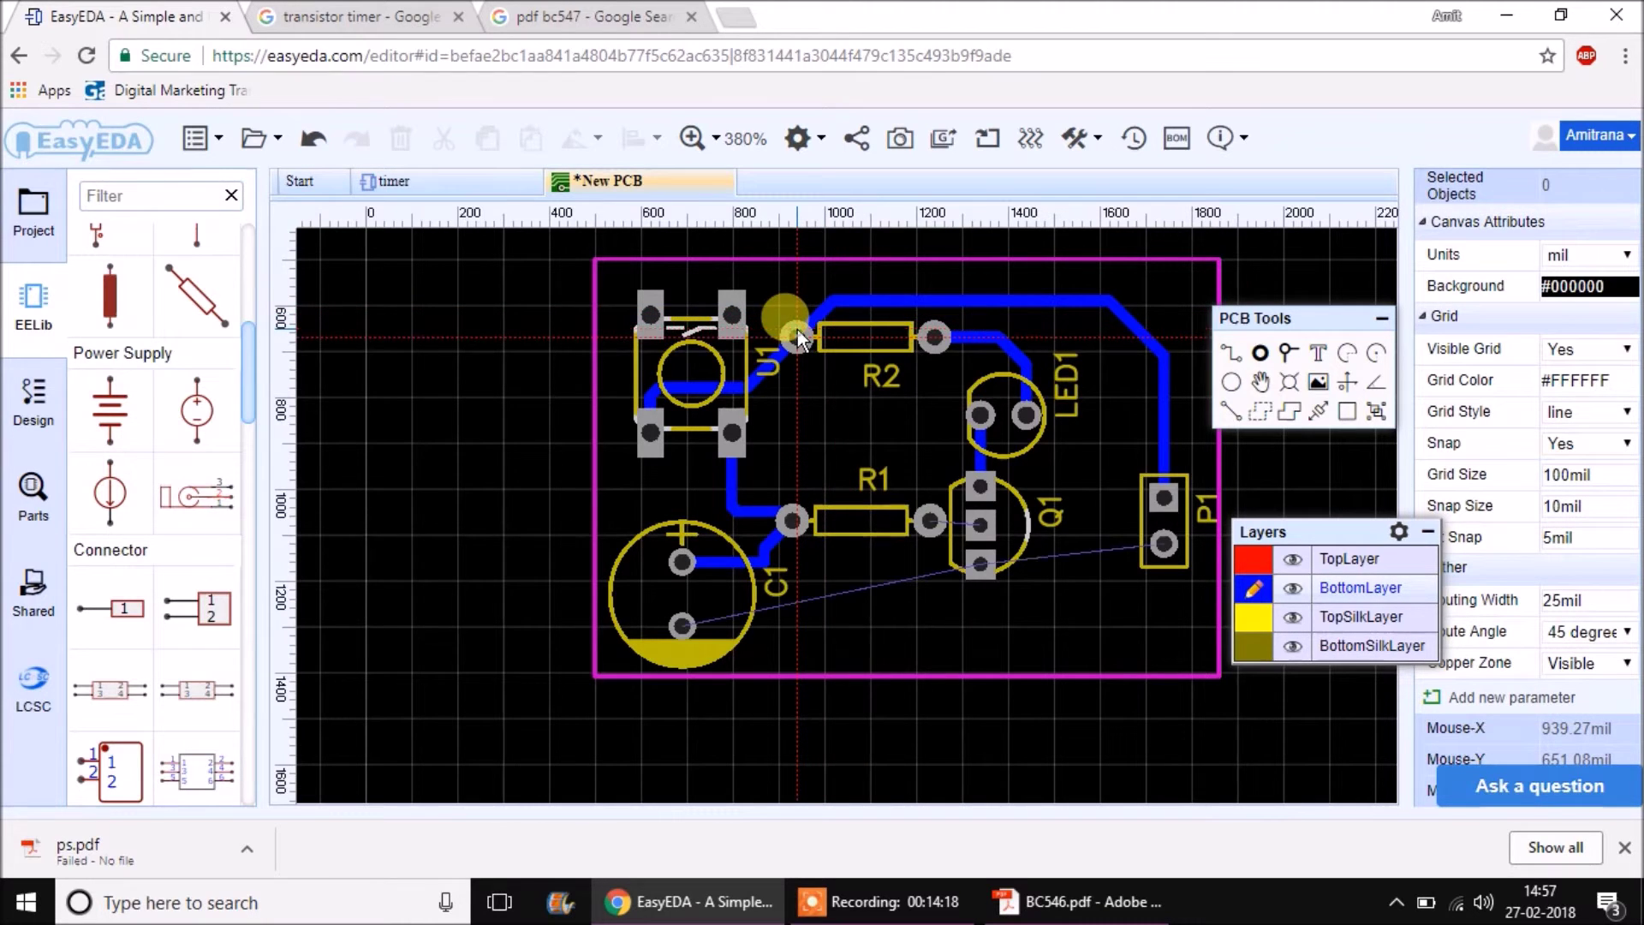
pyautogui.moveTo(1146, 555); pyautogui.dragTo(690, 632)
pyautogui.moveTo(998, 591)
pyautogui.mouseDown()
pyautogui.moveTo(1002, 565)
pyautogui.moveTo(982, 612)
pyautogui.mouseUp()
pyautogui.click(979, 521)
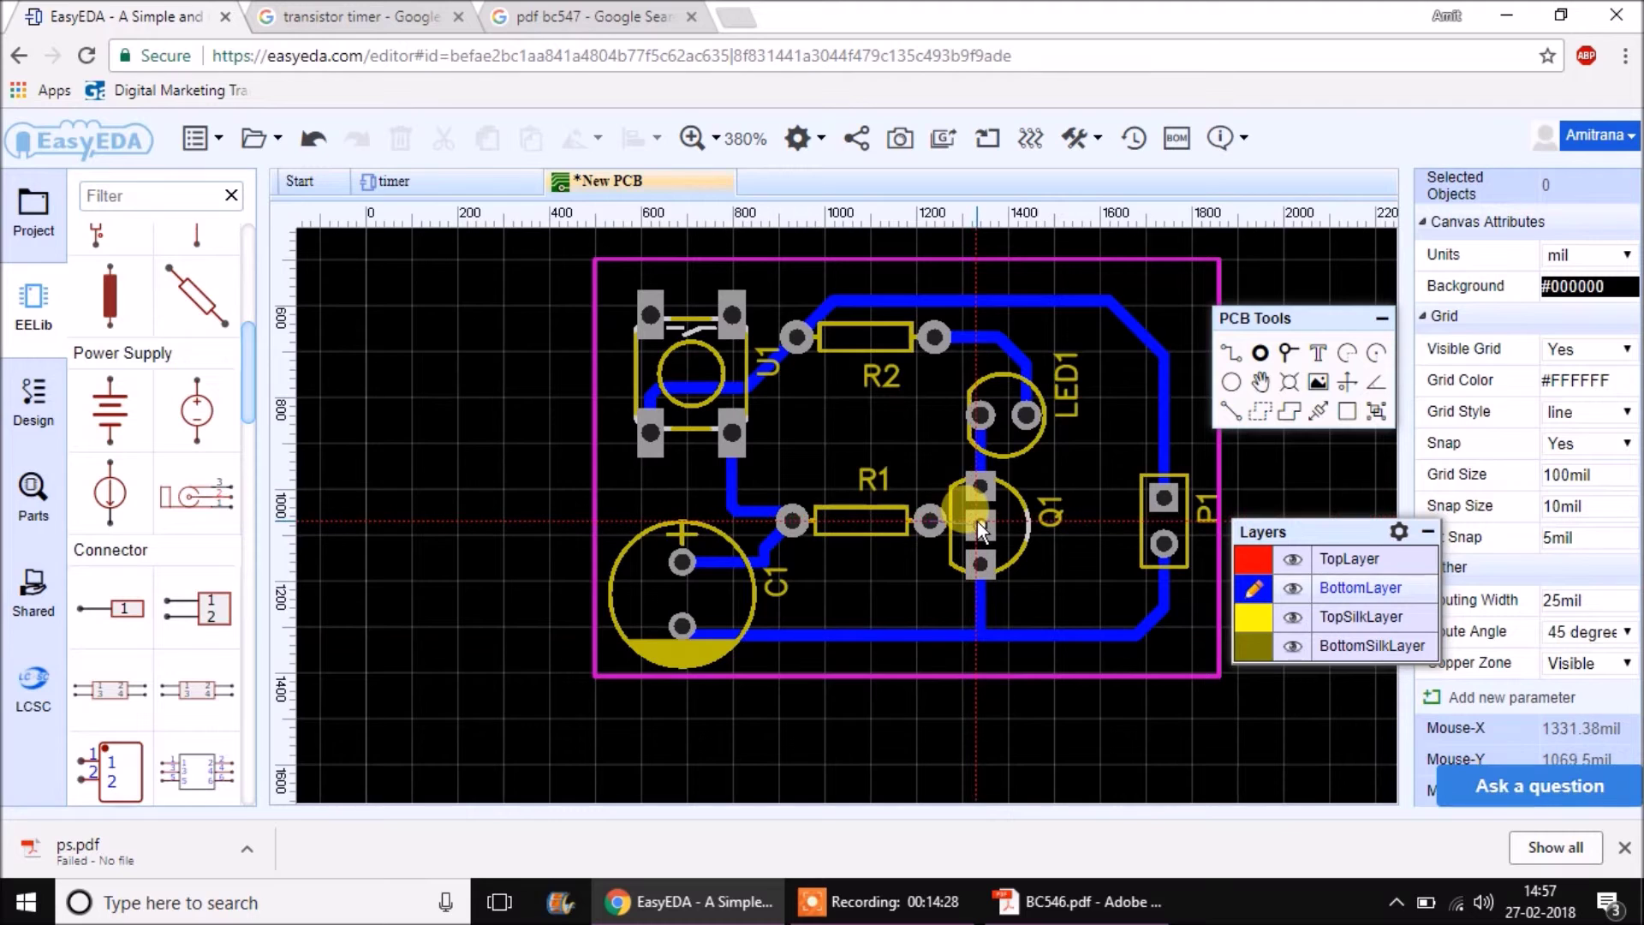
pyautogui.click(931, 521)
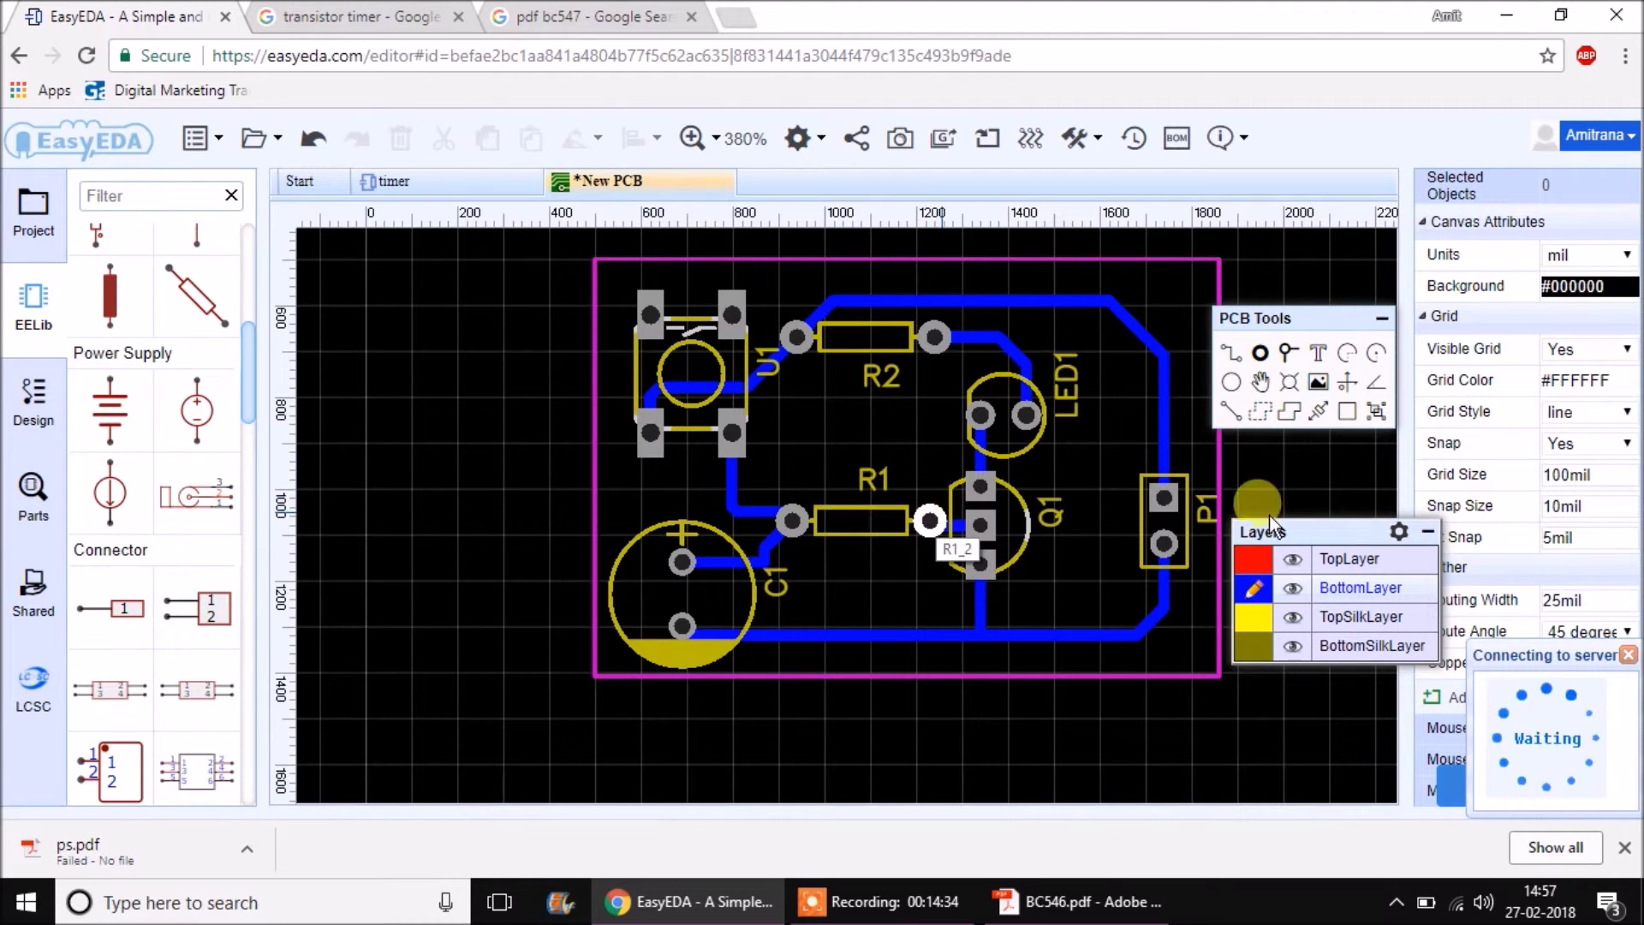
# Place two text labels on the board near connector P1, one above the other.
pyautogui.scroll(-3, 1113, 492)
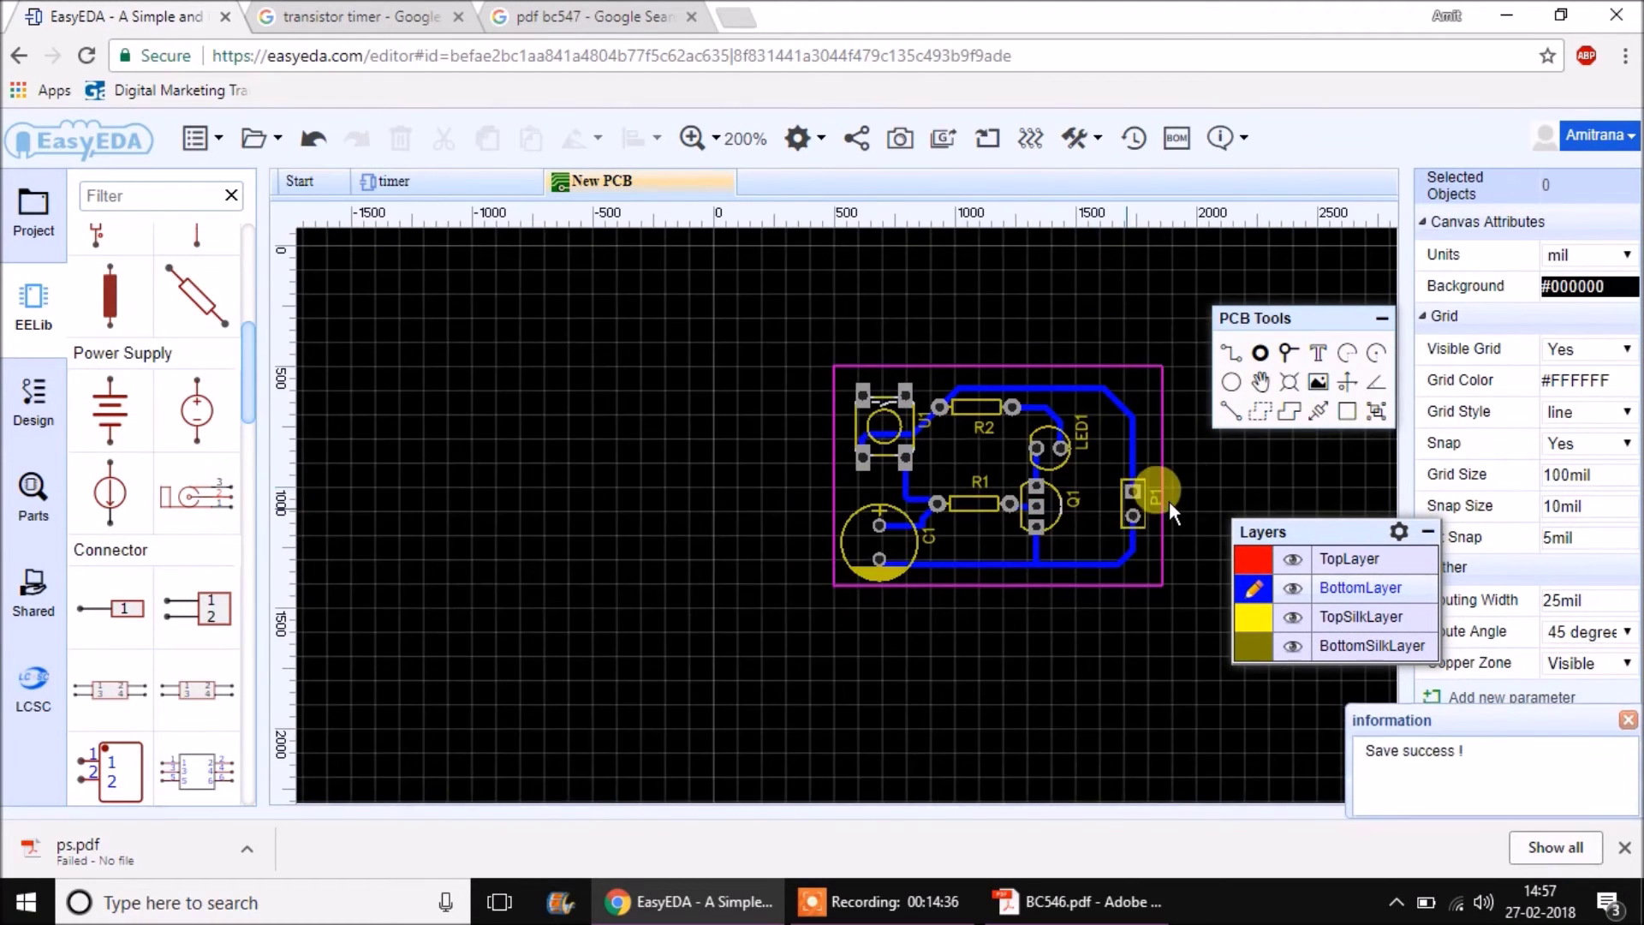
pyautogui.scroll(3, 1201, 485)
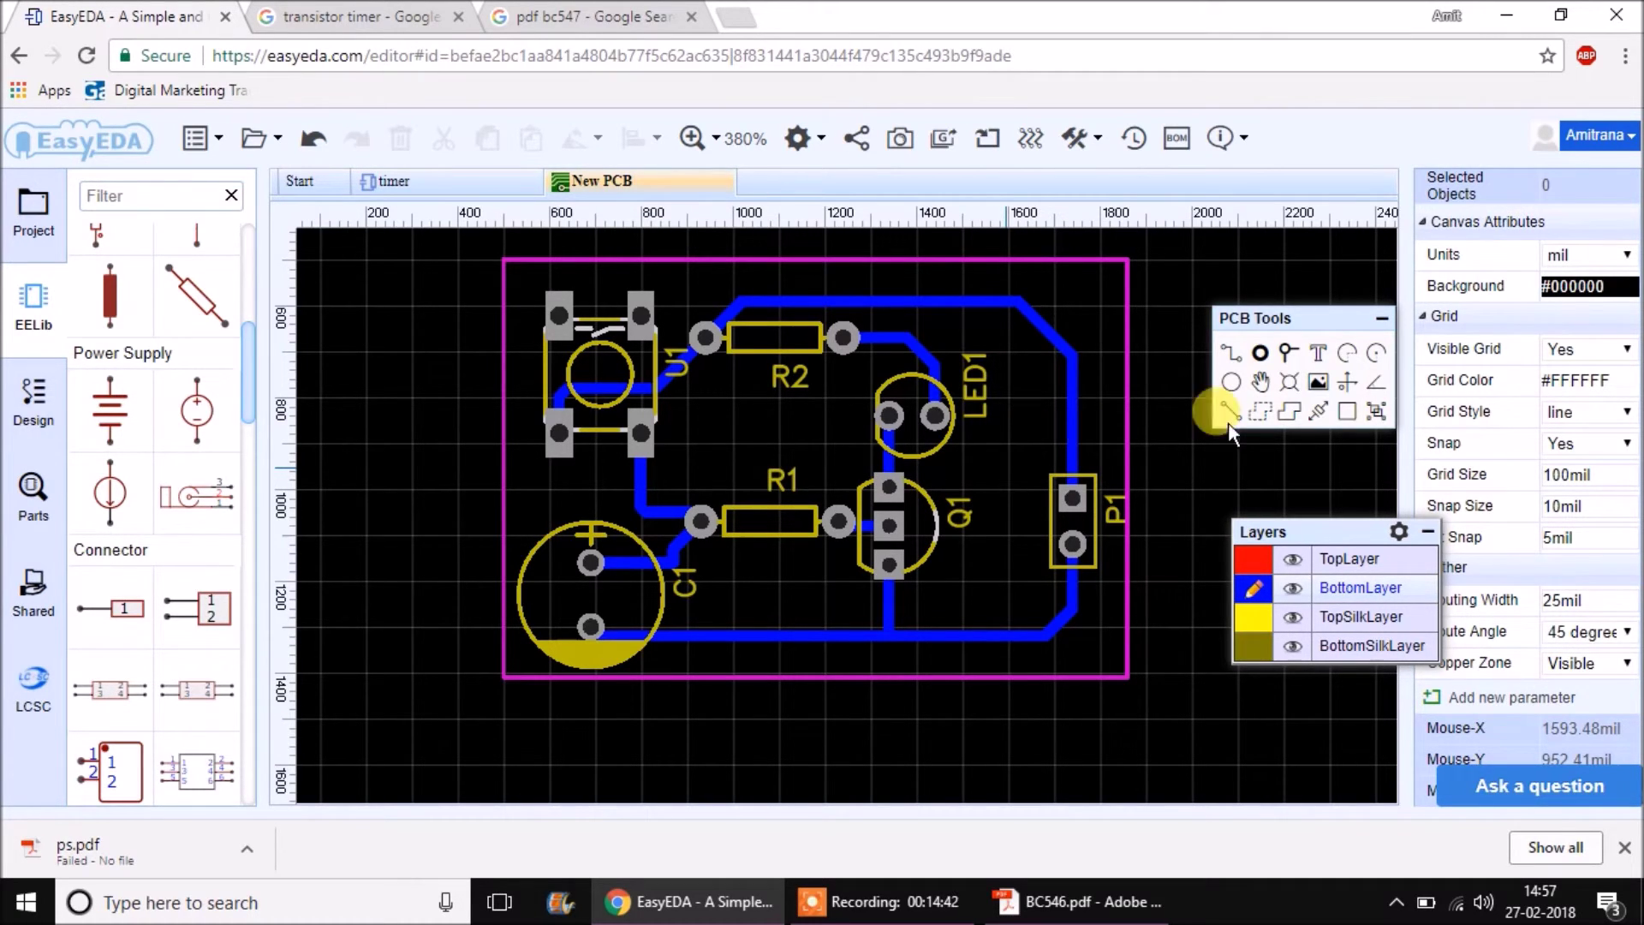
pyautogui.click(1318, 352)
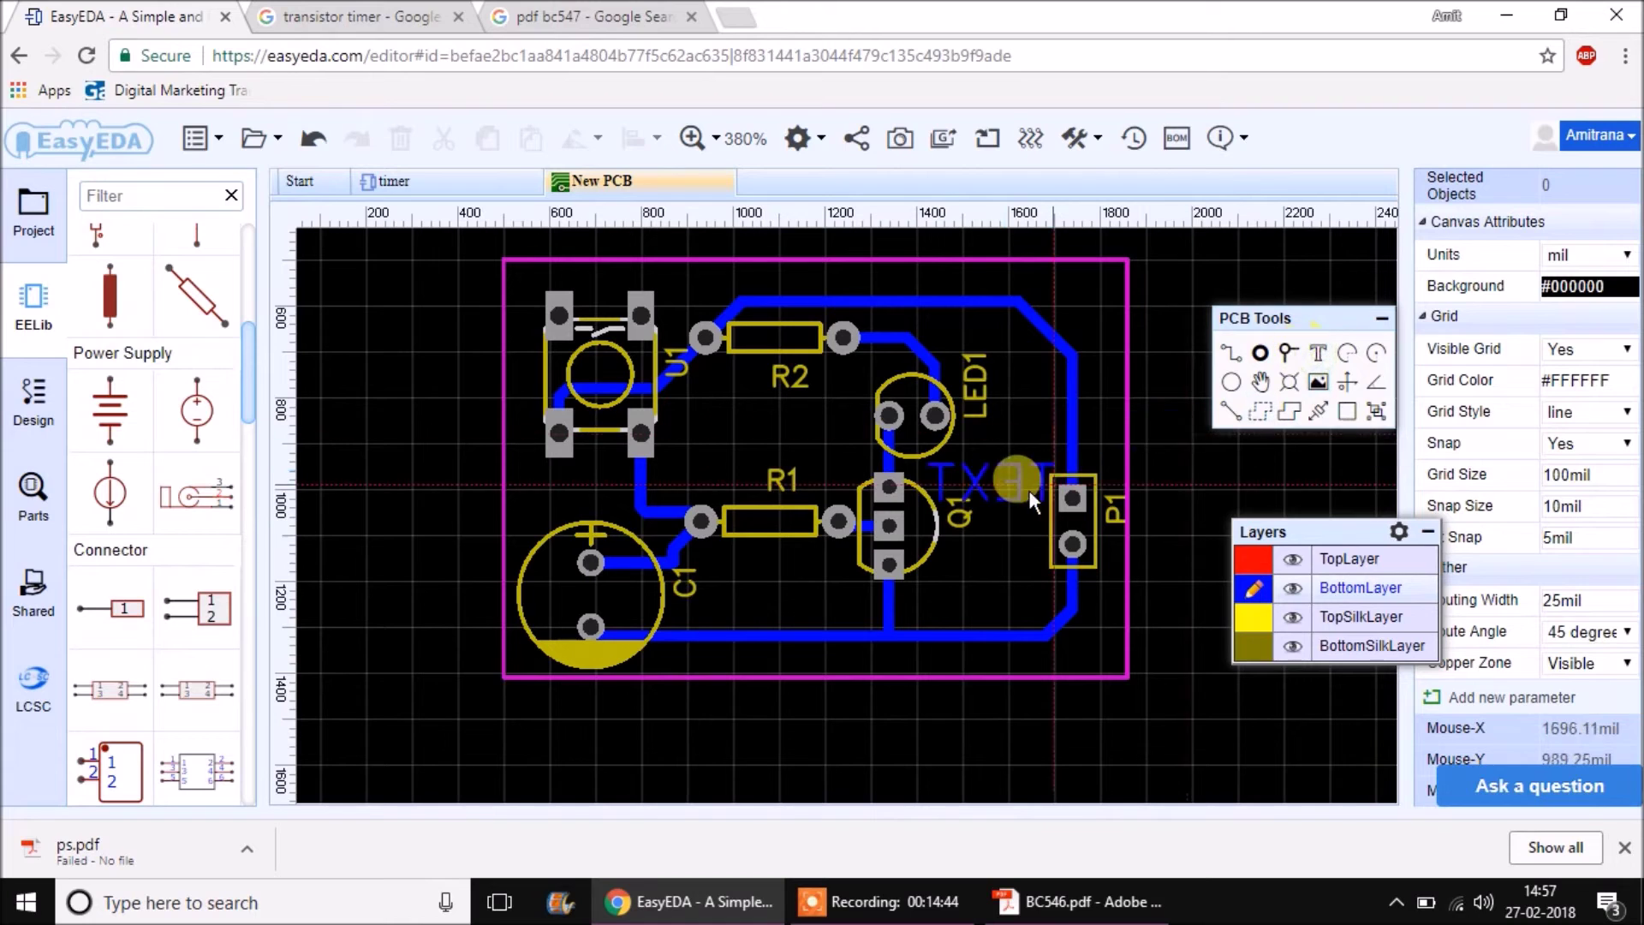
pyautogui.click(1043, 488)
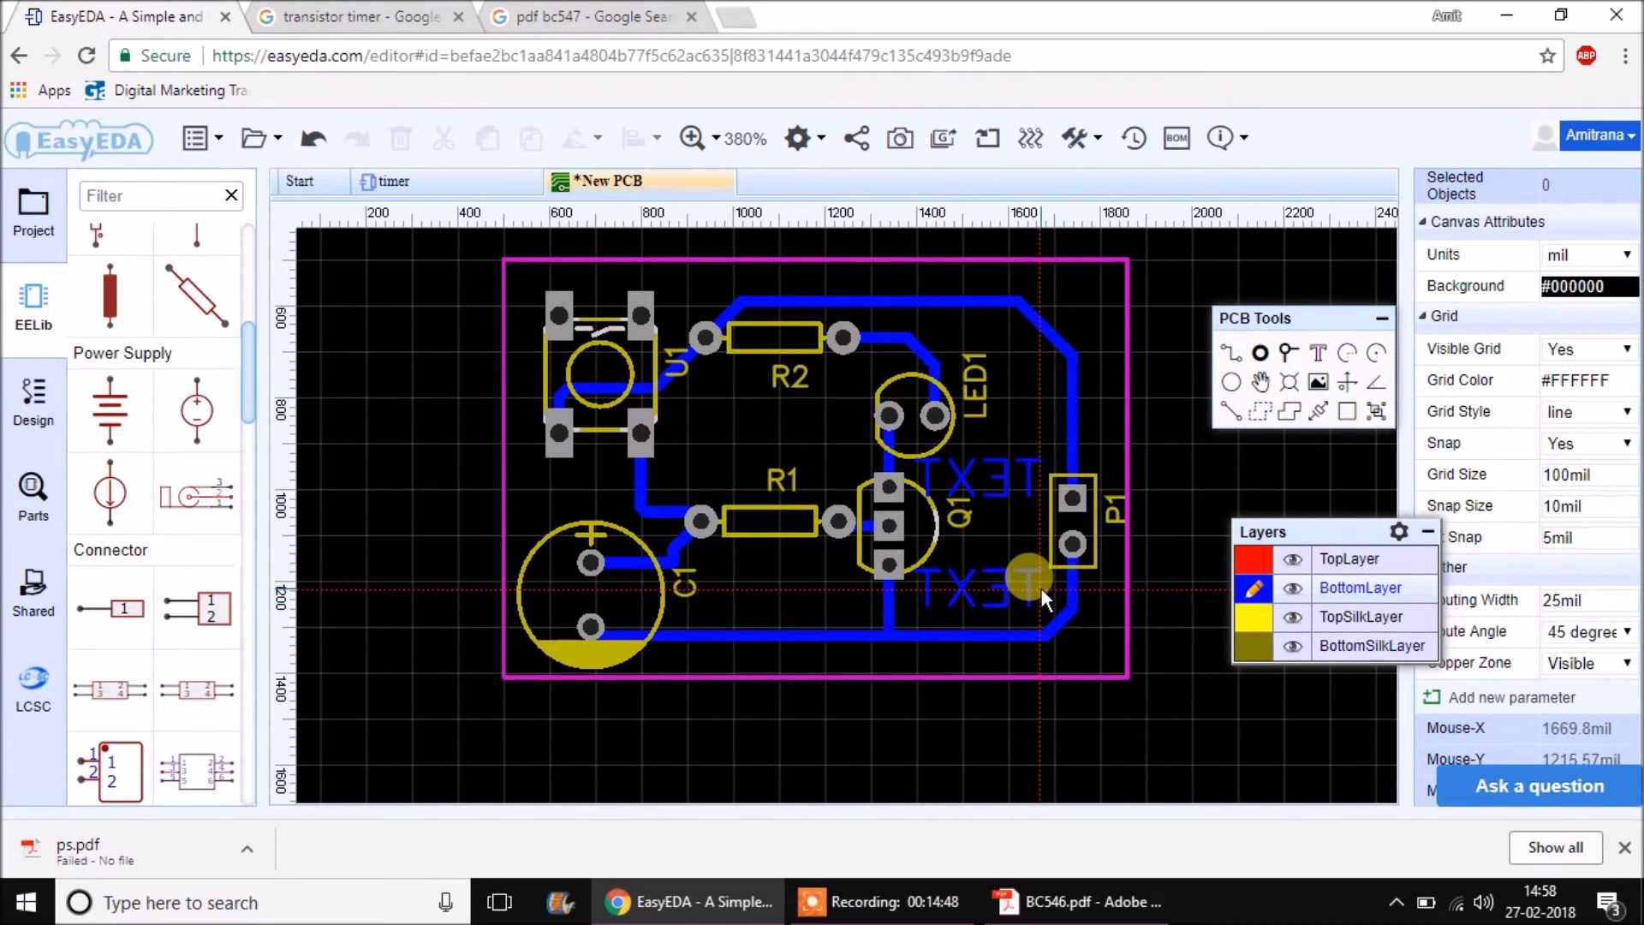
pyautogui.click(1043, 600)
# Change the upper text to 'vcc', put it on TopSilkLayer, and move it between Q1 and P1.
pyautogui.doubleClick(1014, 493)
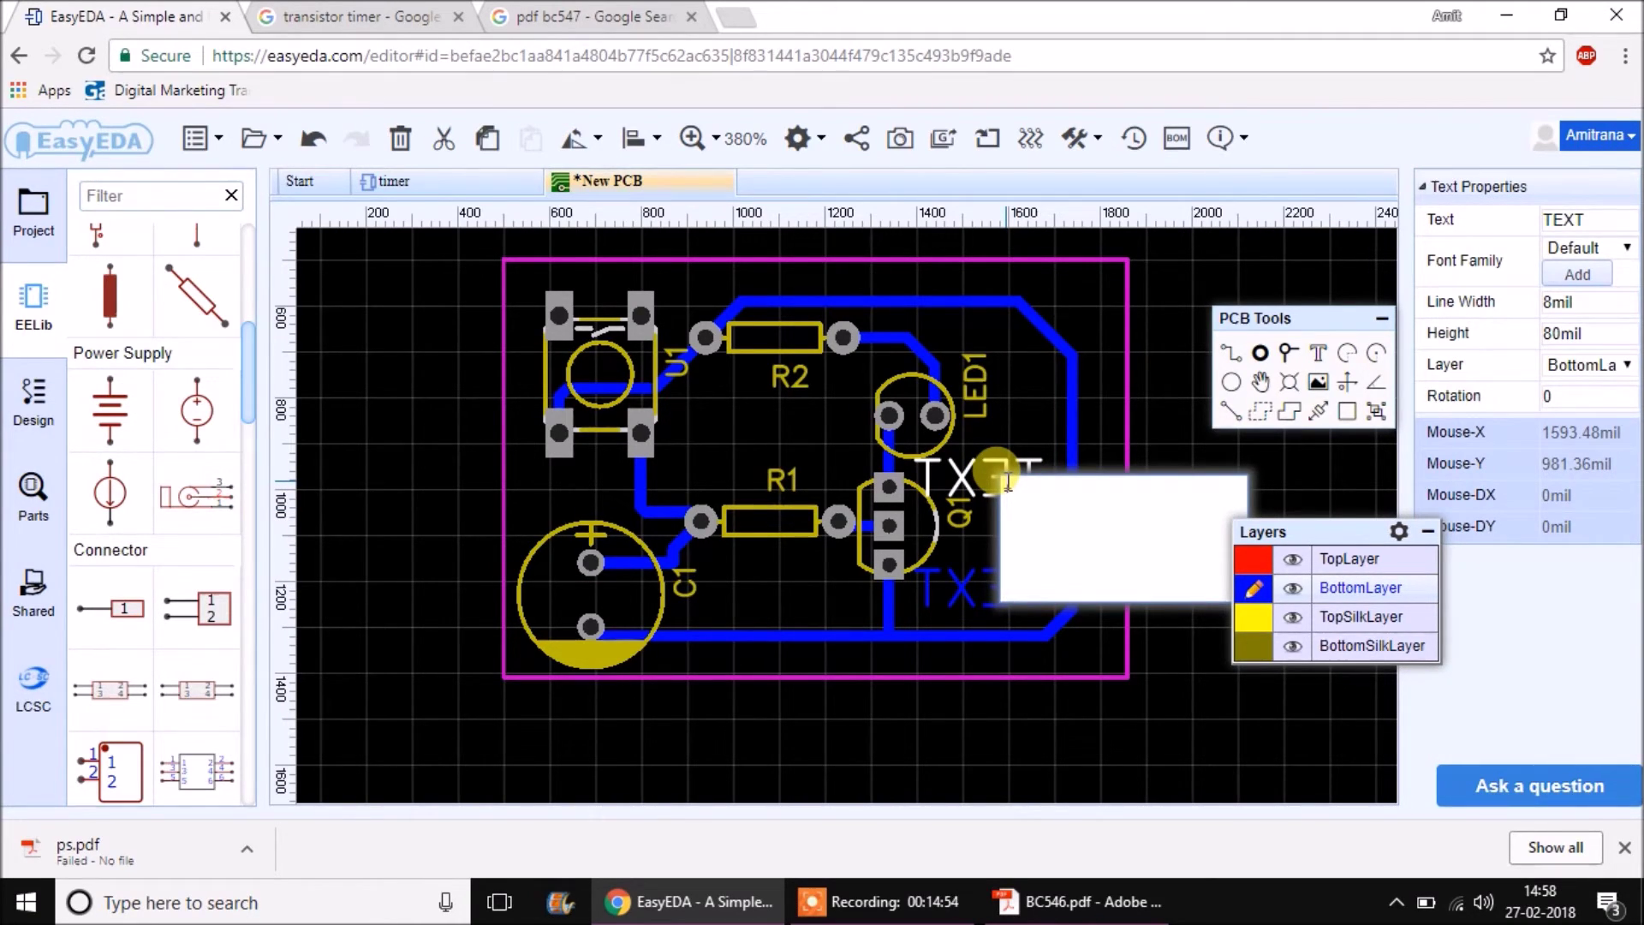
pyautogui.write('vcc')
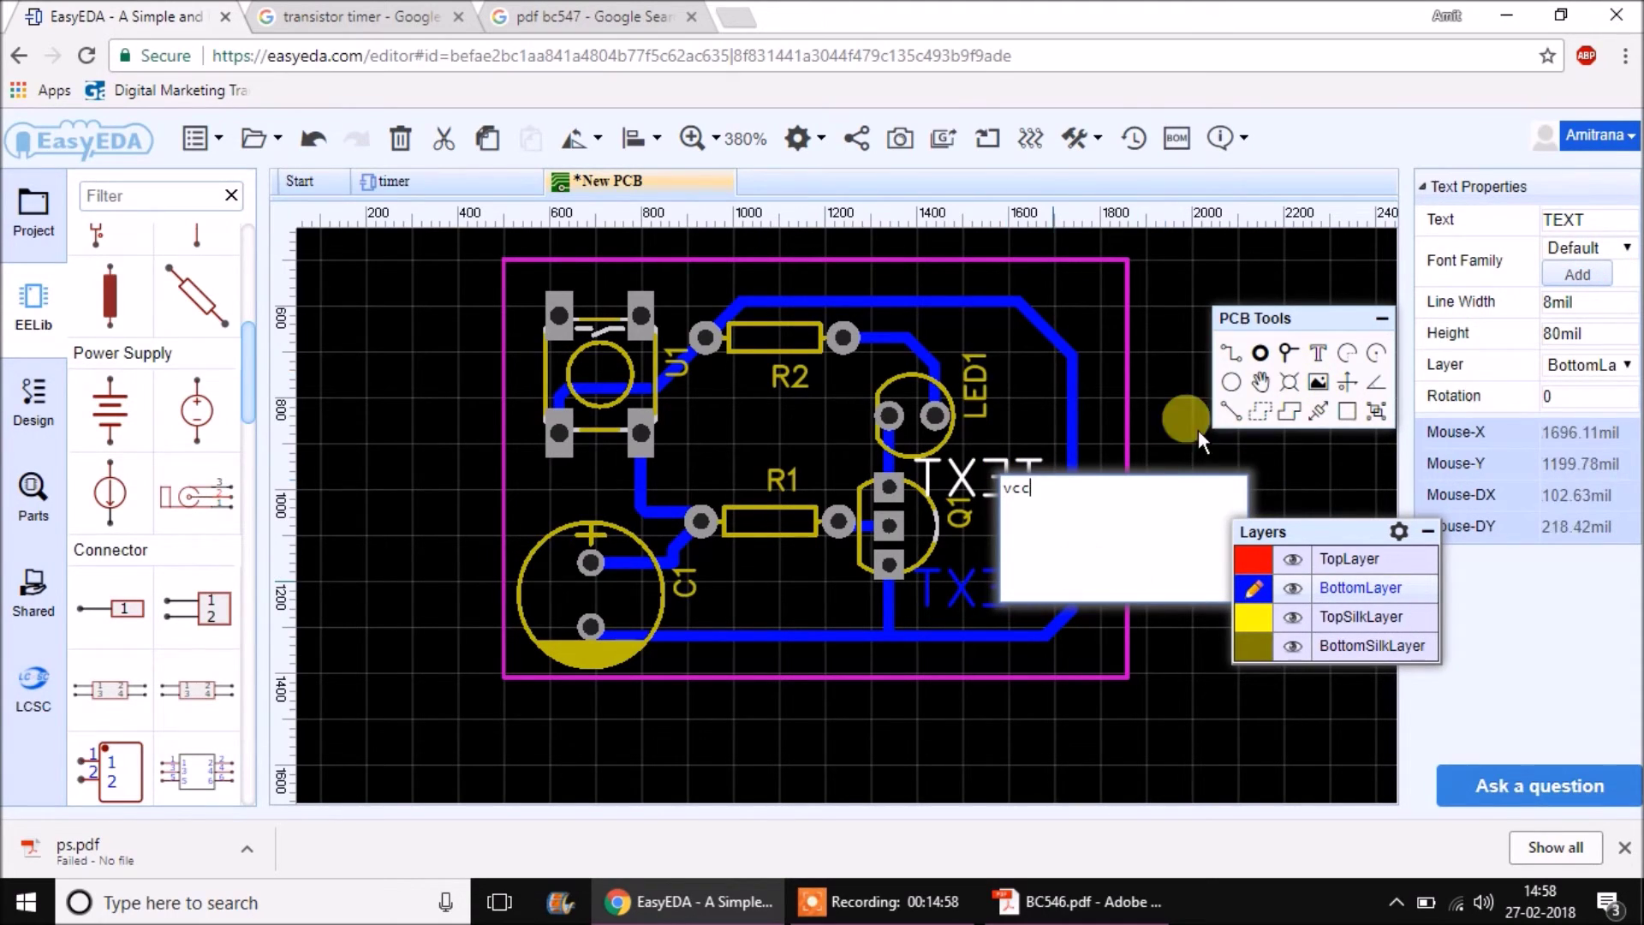
pyautogui.click(993, 480)
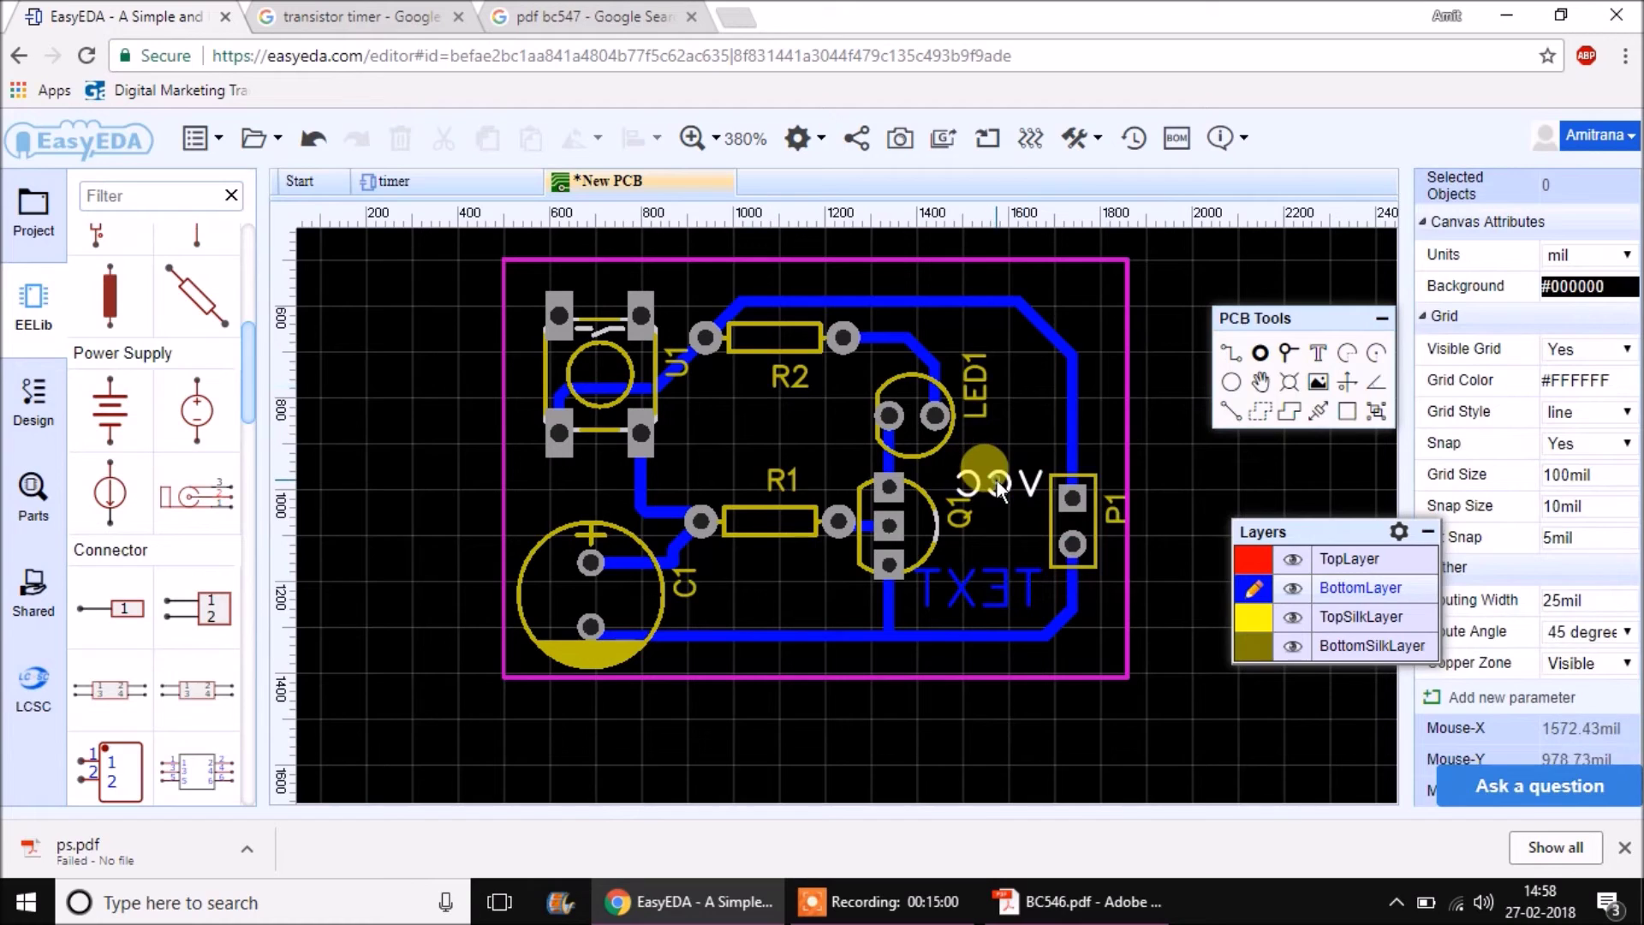
pyautogui.click(999, 491)
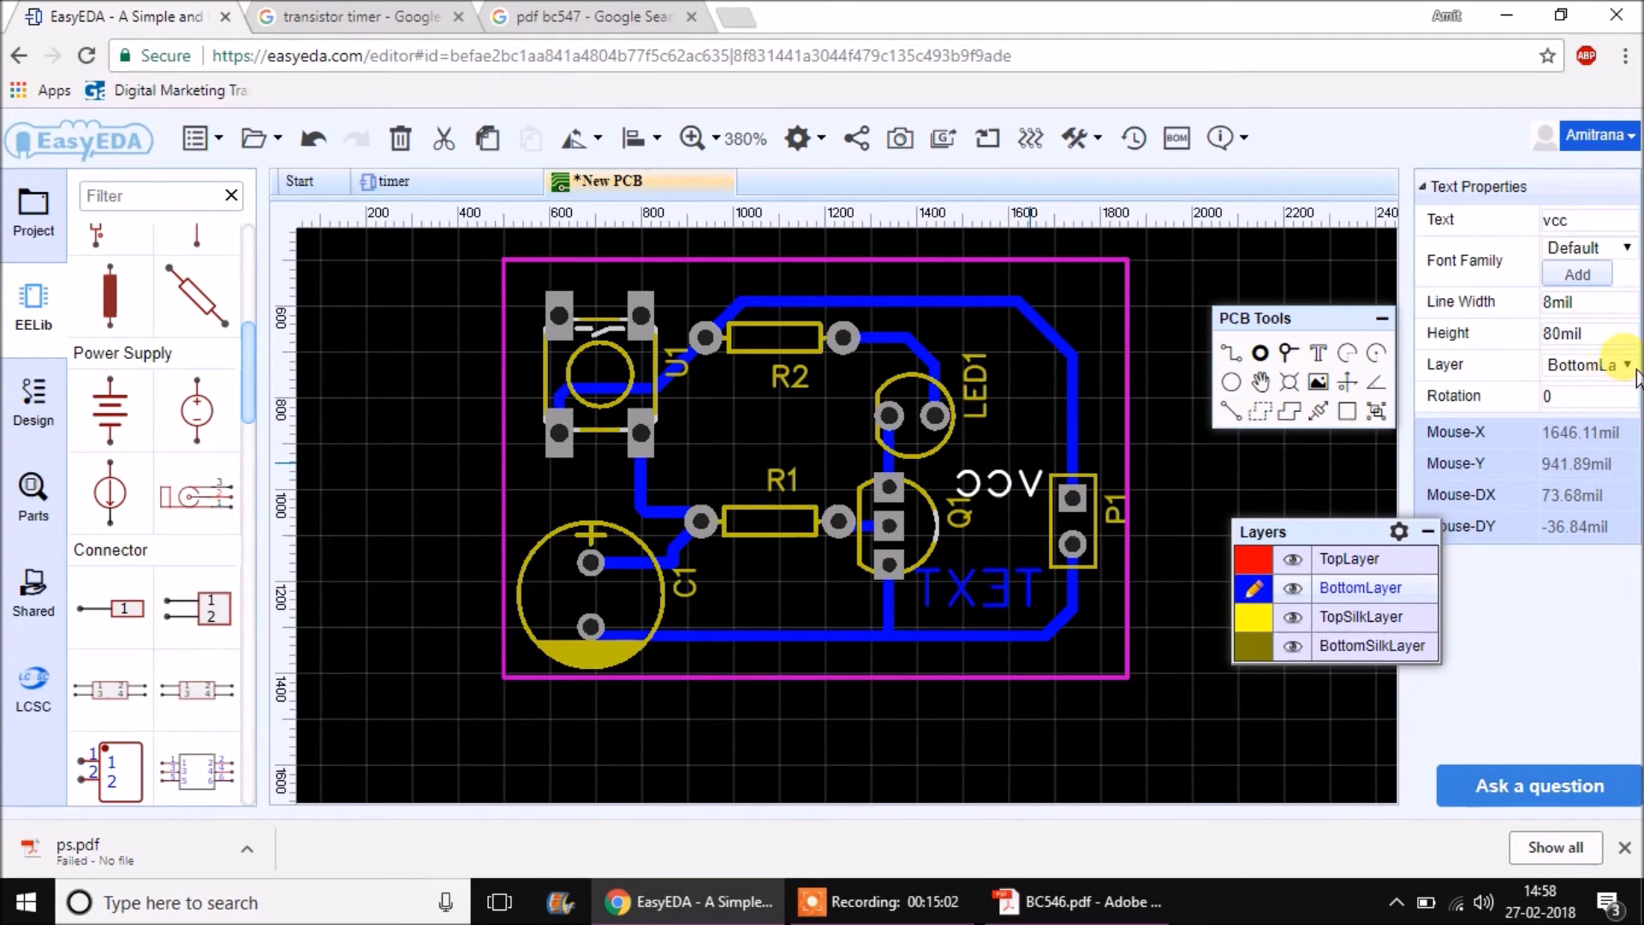
pyautogui.click(1627, 367)
pyautogui.click(1610, 430)
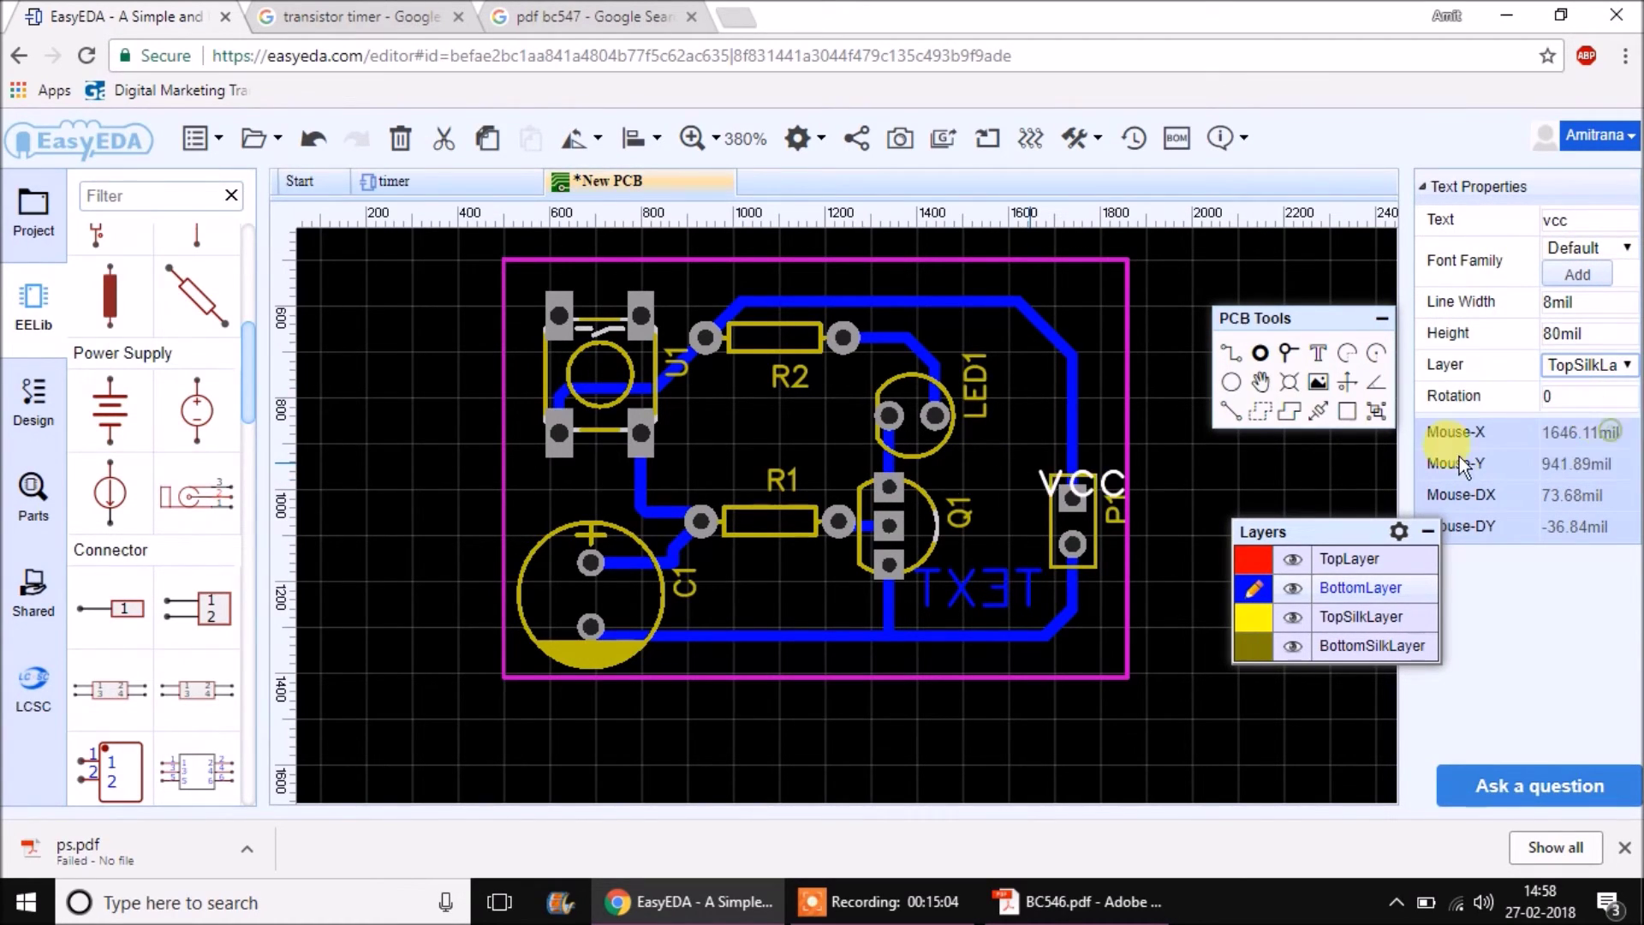
pyautogui.moveTo(1106, 484); pyautogui.dragTo(1024, 477)
# Rename the lower text to 'GND', set it to TopSilkLayer, and move it onto the board below VCC.
pyautogui.click(1004, 589)
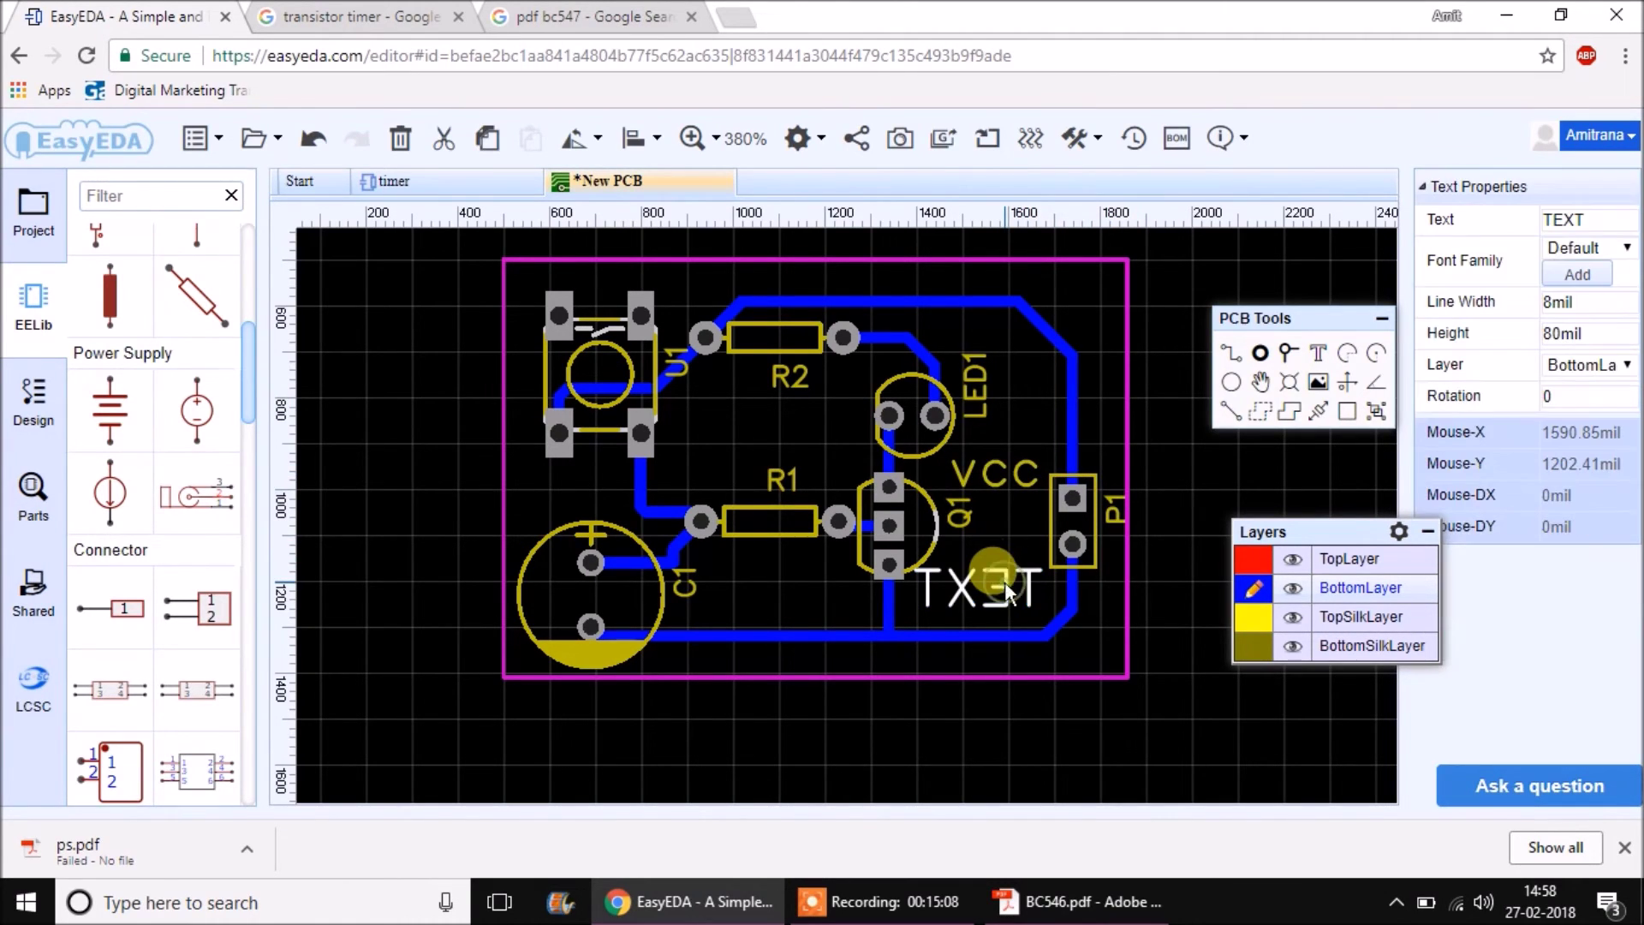
pyautogui.doubleClick(1013, 606)
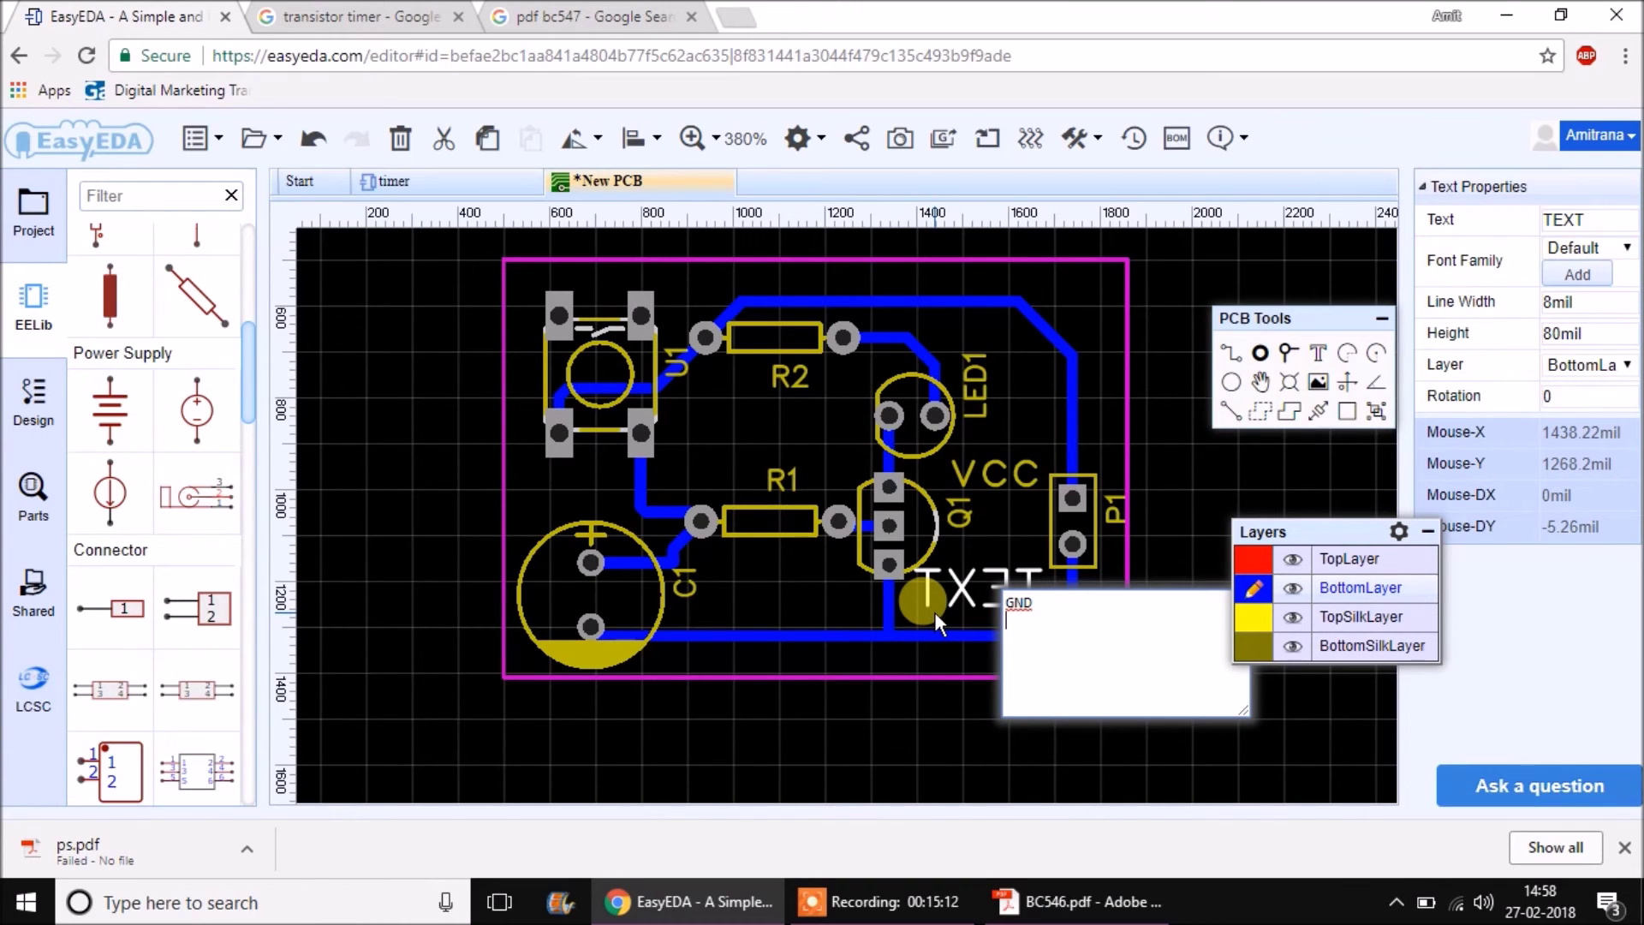
pyautogui.write('GND')
pyautogui.click(1157, 286)
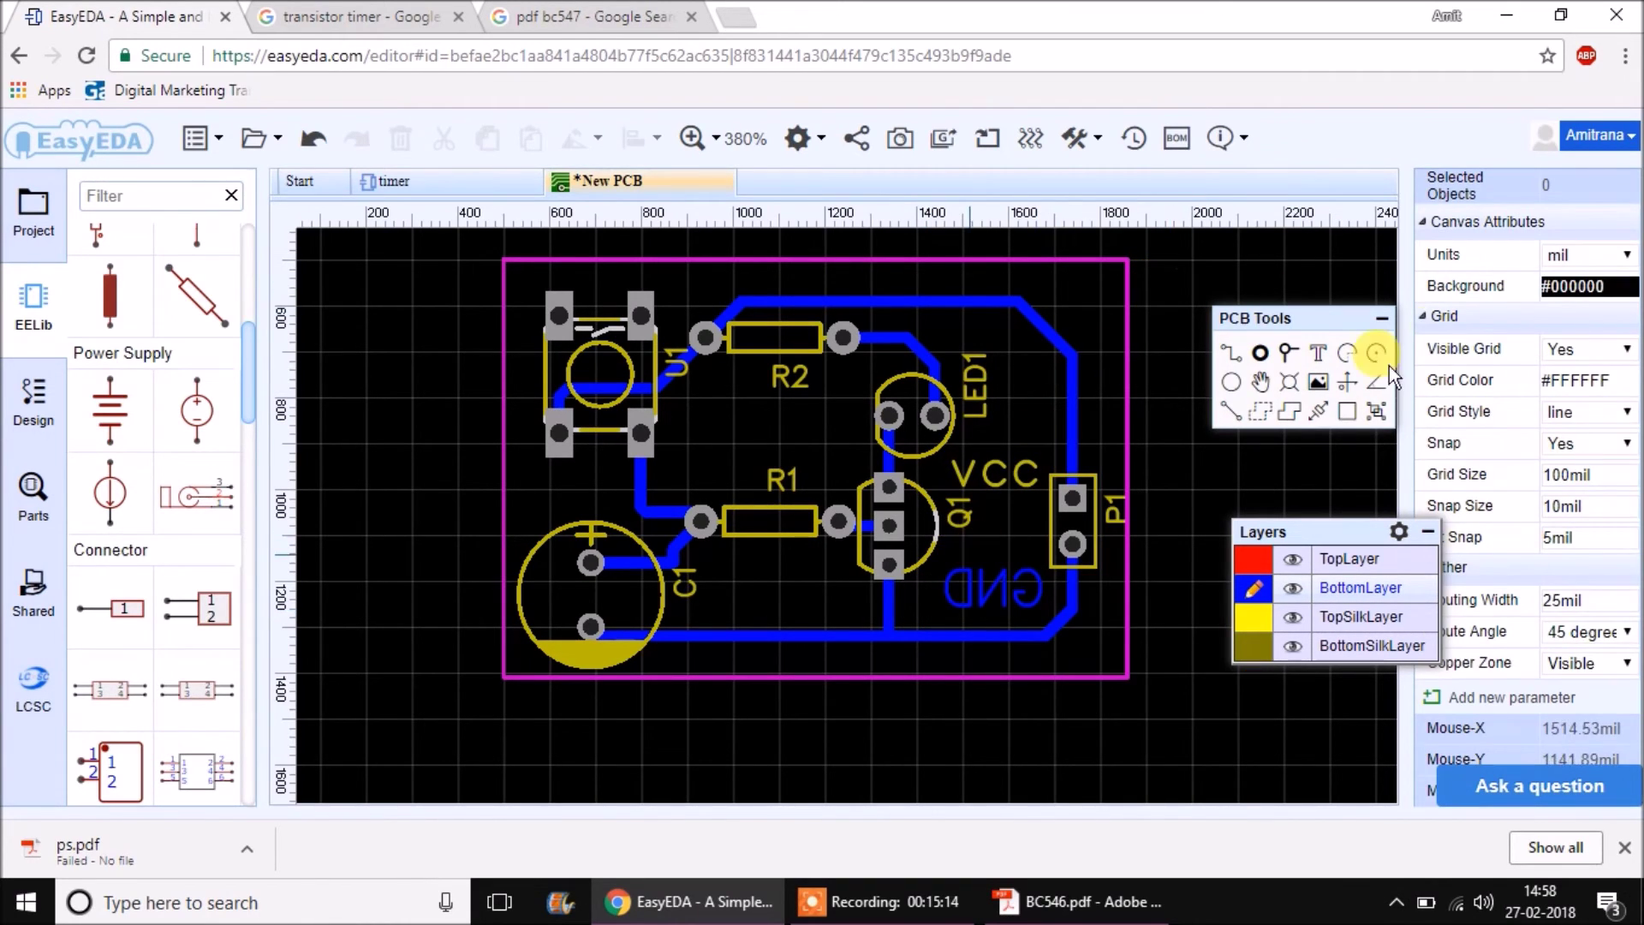
pyautogui.click(998, 589)
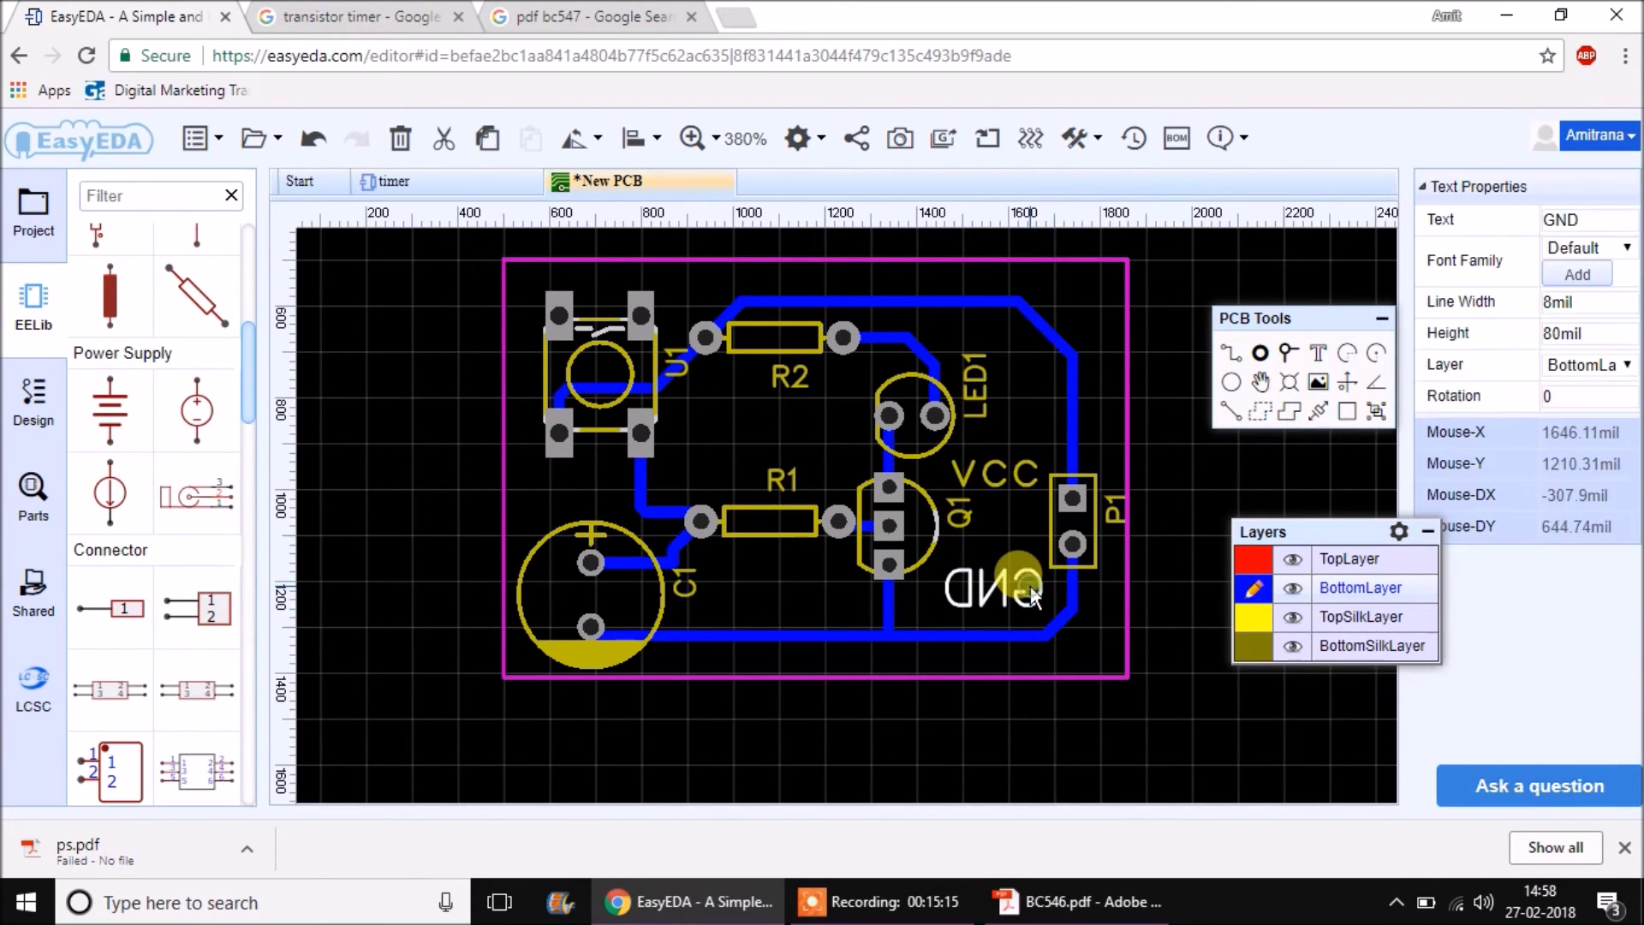
pyautogui.click(1589, 368)
pyautogui.click(1591, 428)
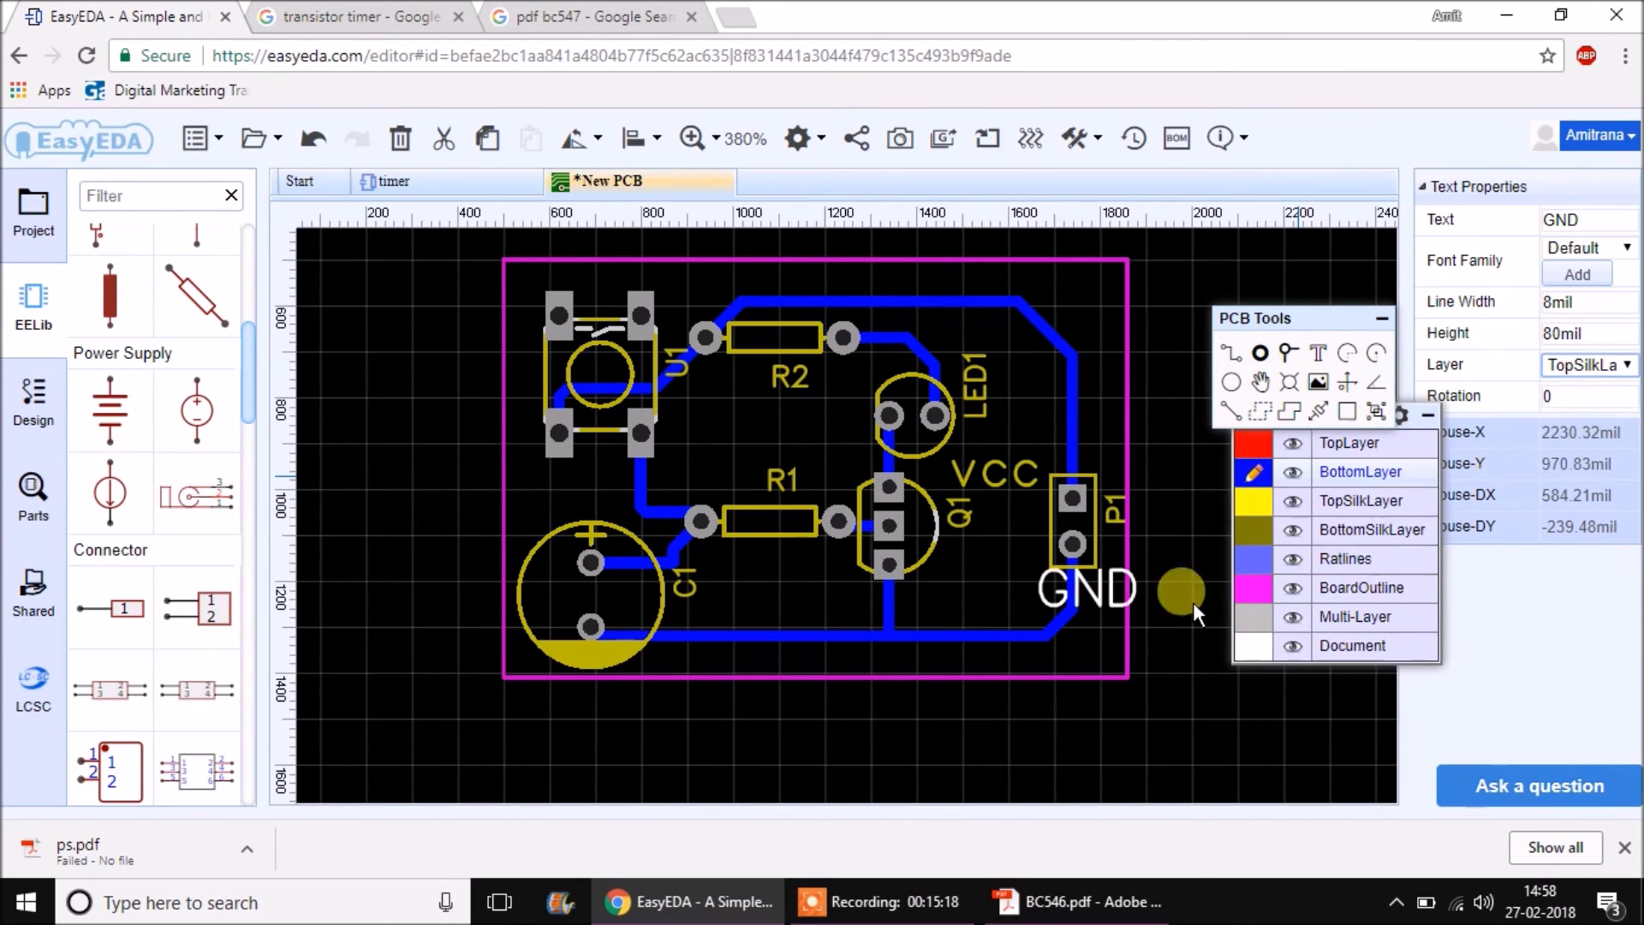
pyautogui.moveTo(1105, 591); pyautogui.dragTo(1028, 591)
pyautogui.click(1101, 390)
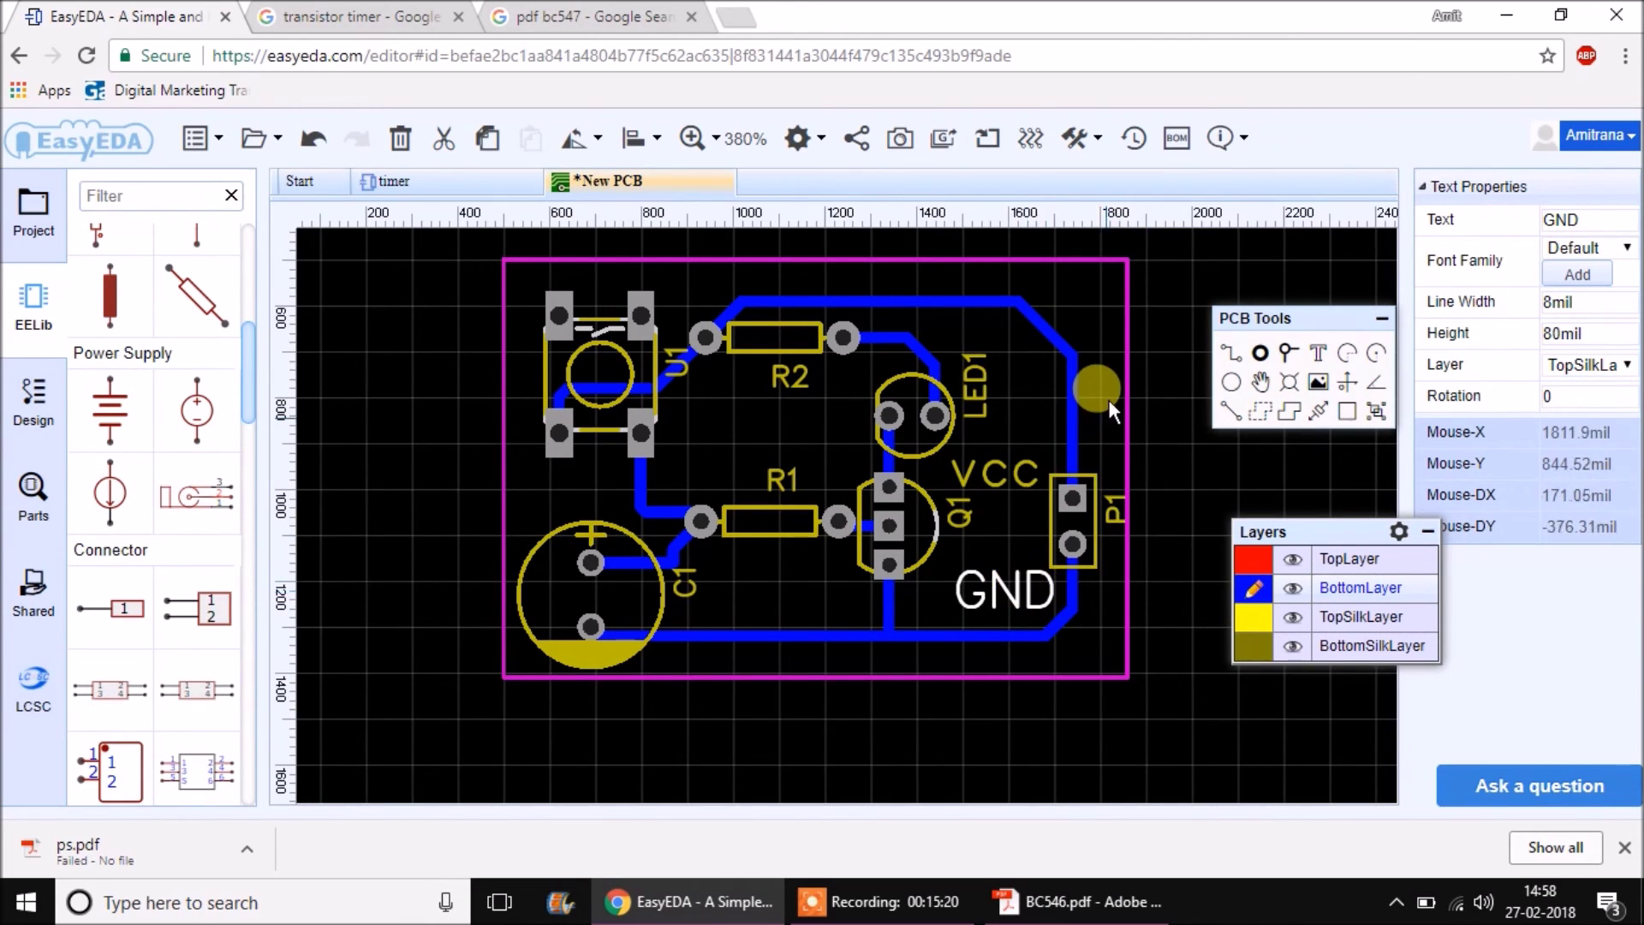